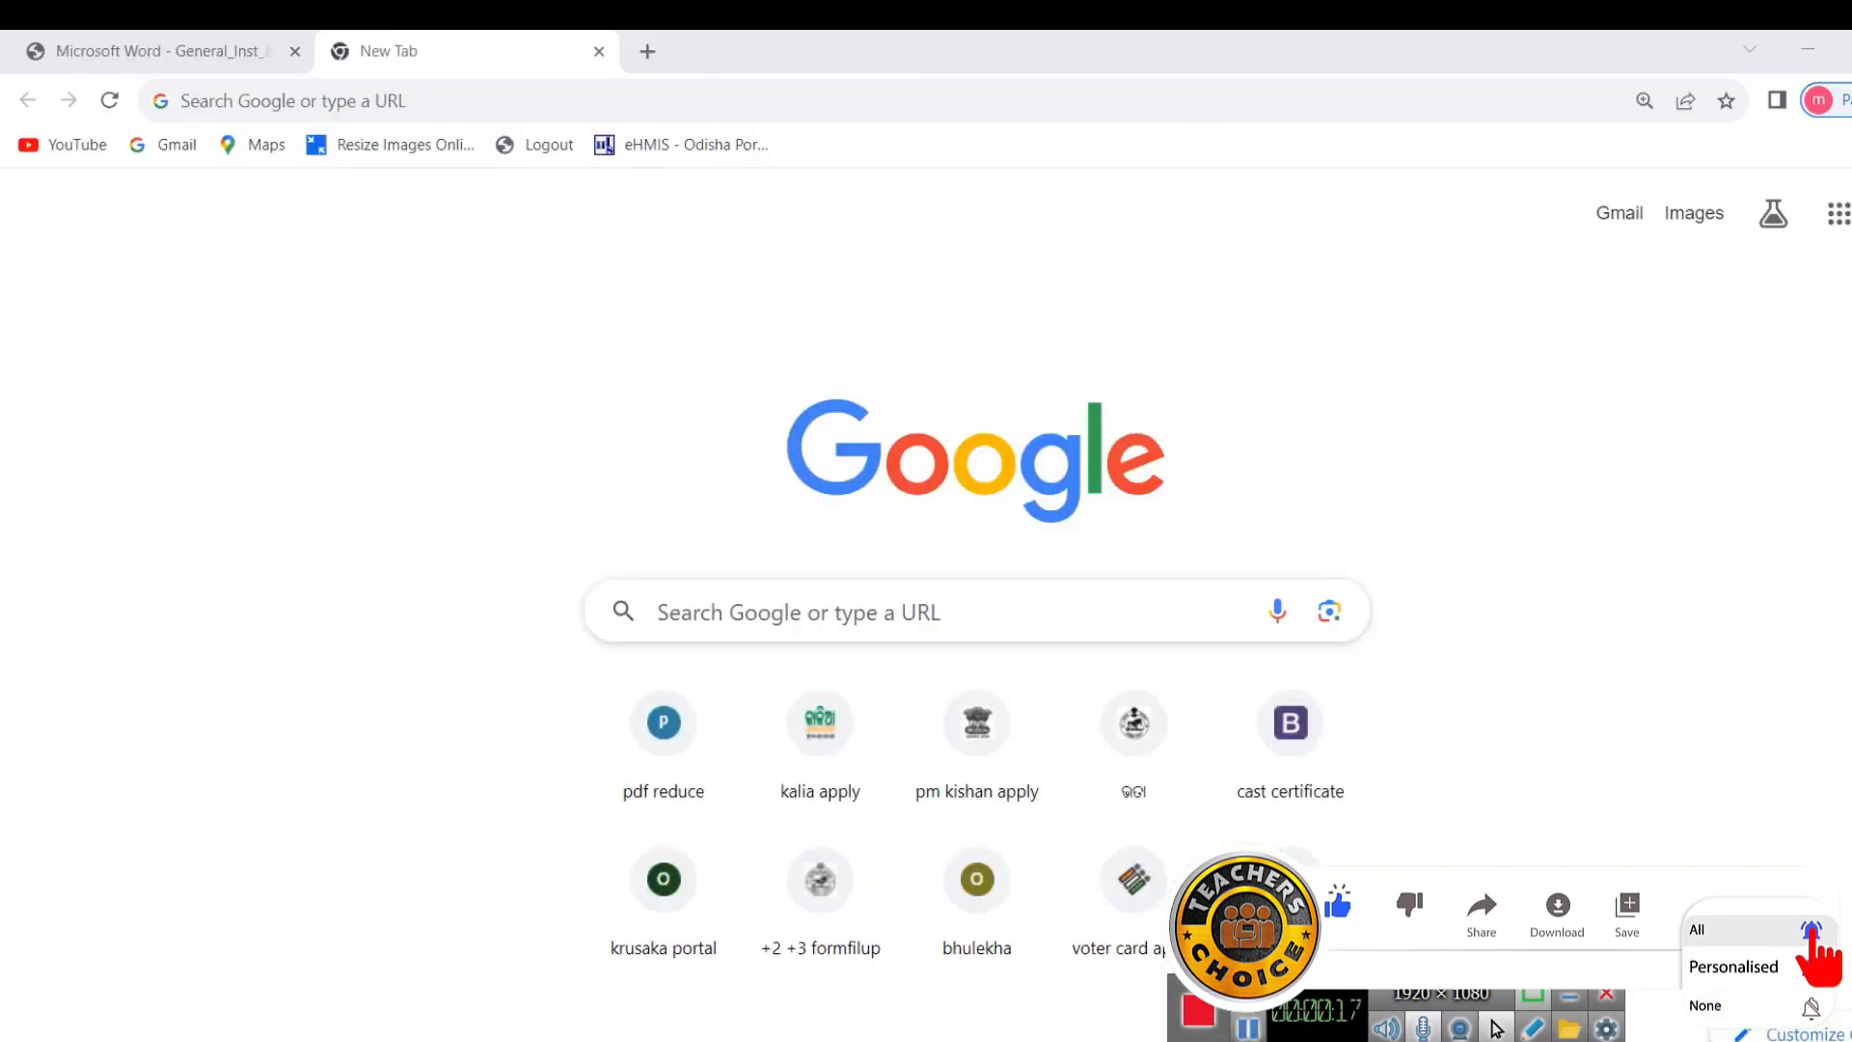
Search Google for 'bse odisha' using the saved search suggestion
click(838, 617)
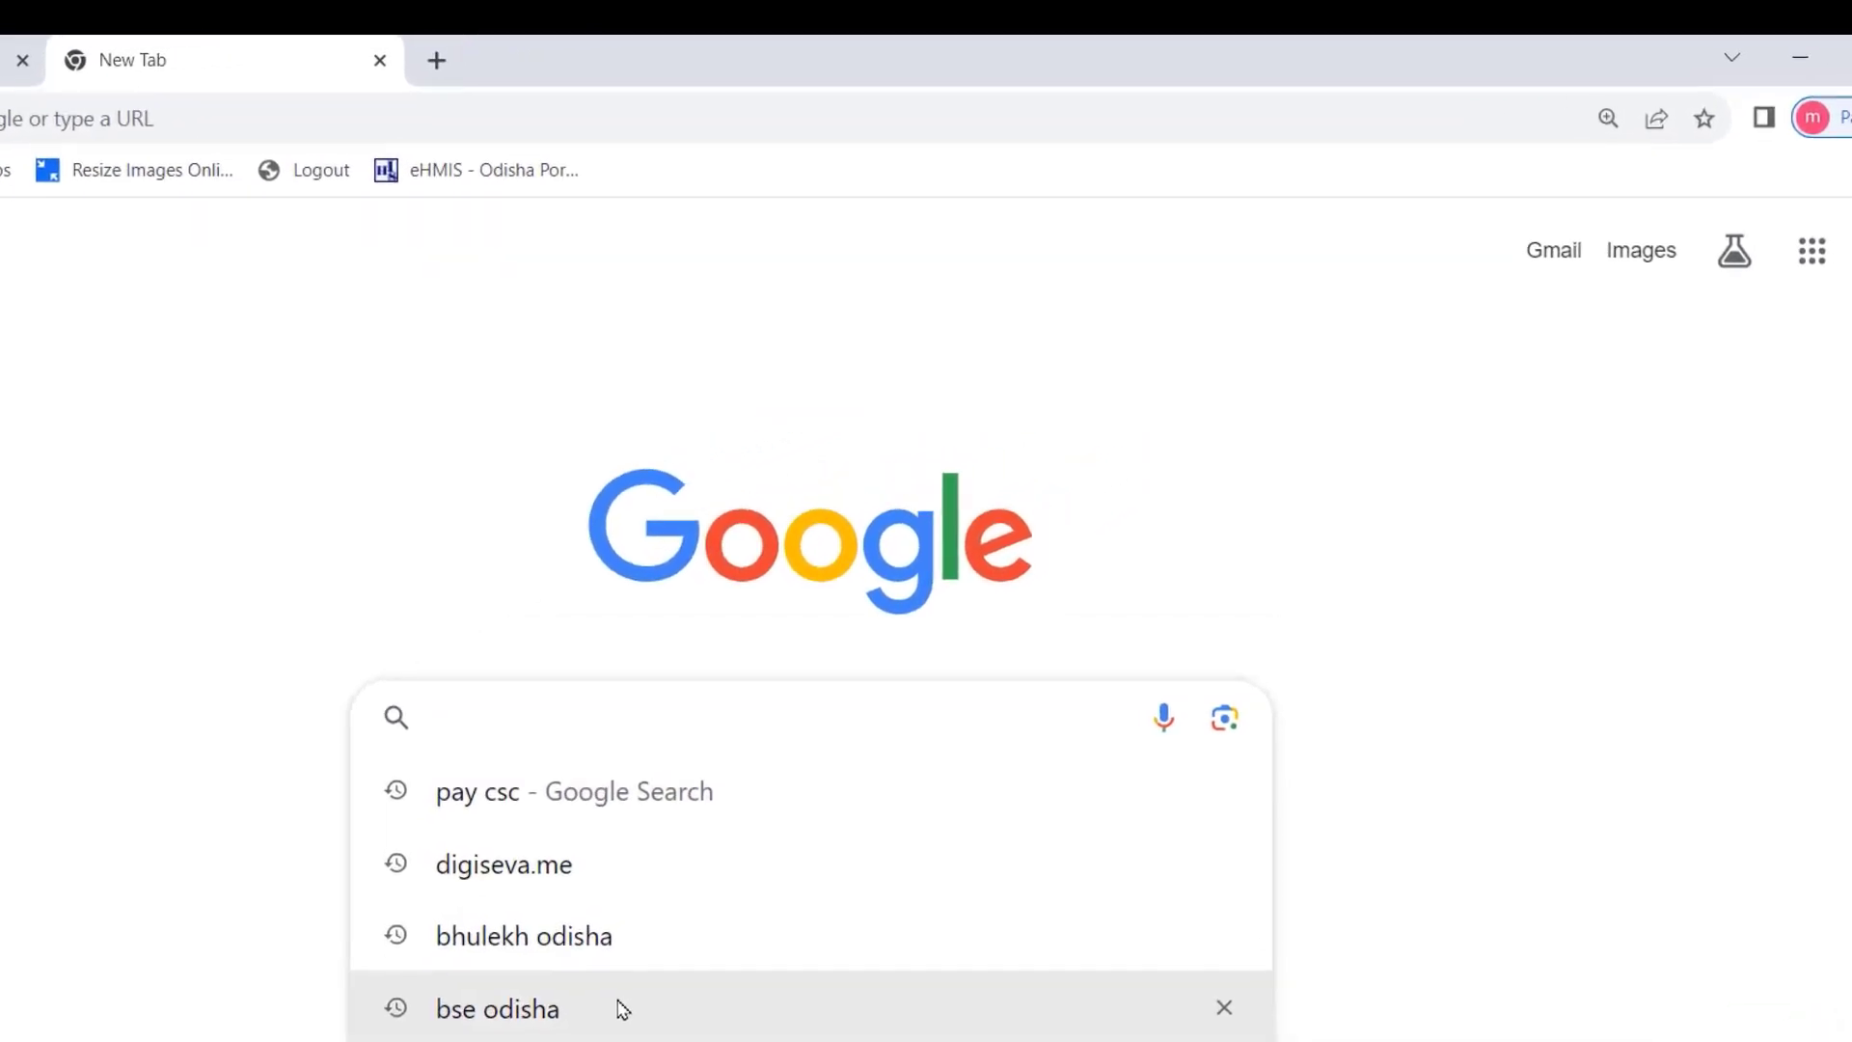
click(623, 1009)
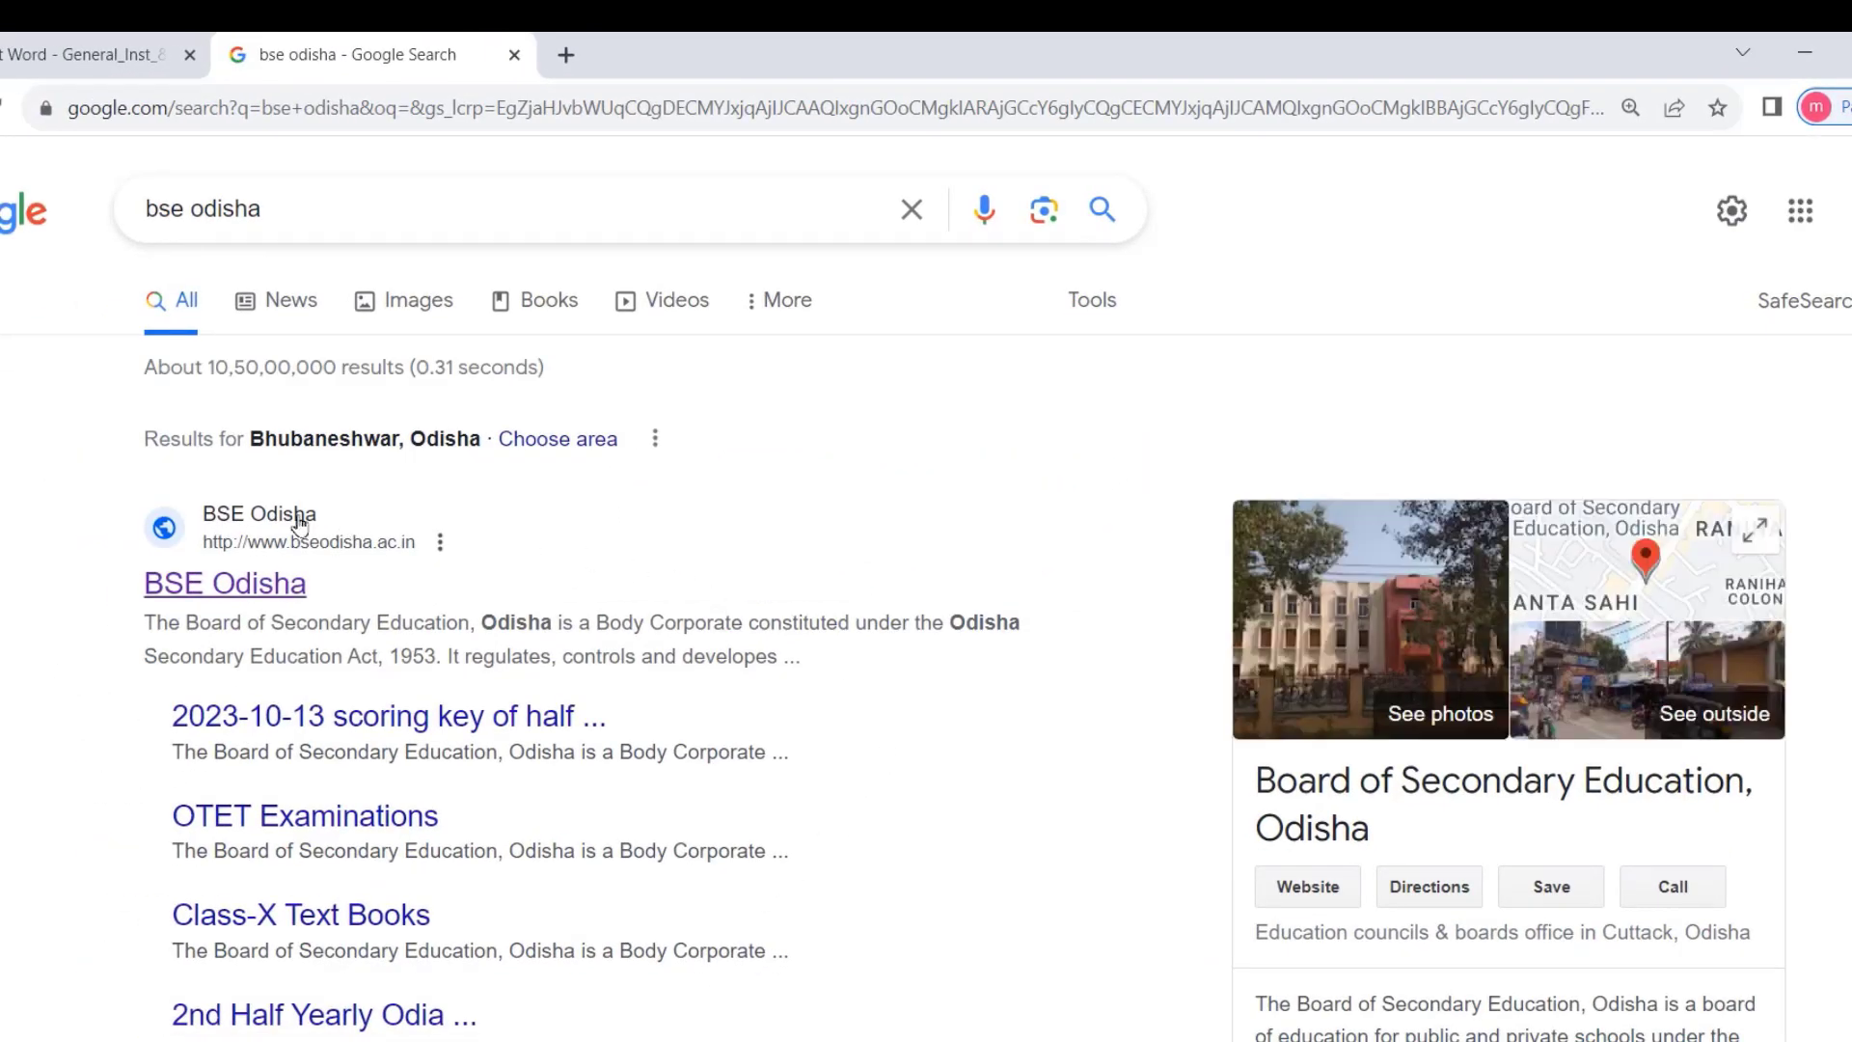
Open the official BSE Odisha site and go to its full Latest Updates list
click(234, 596)
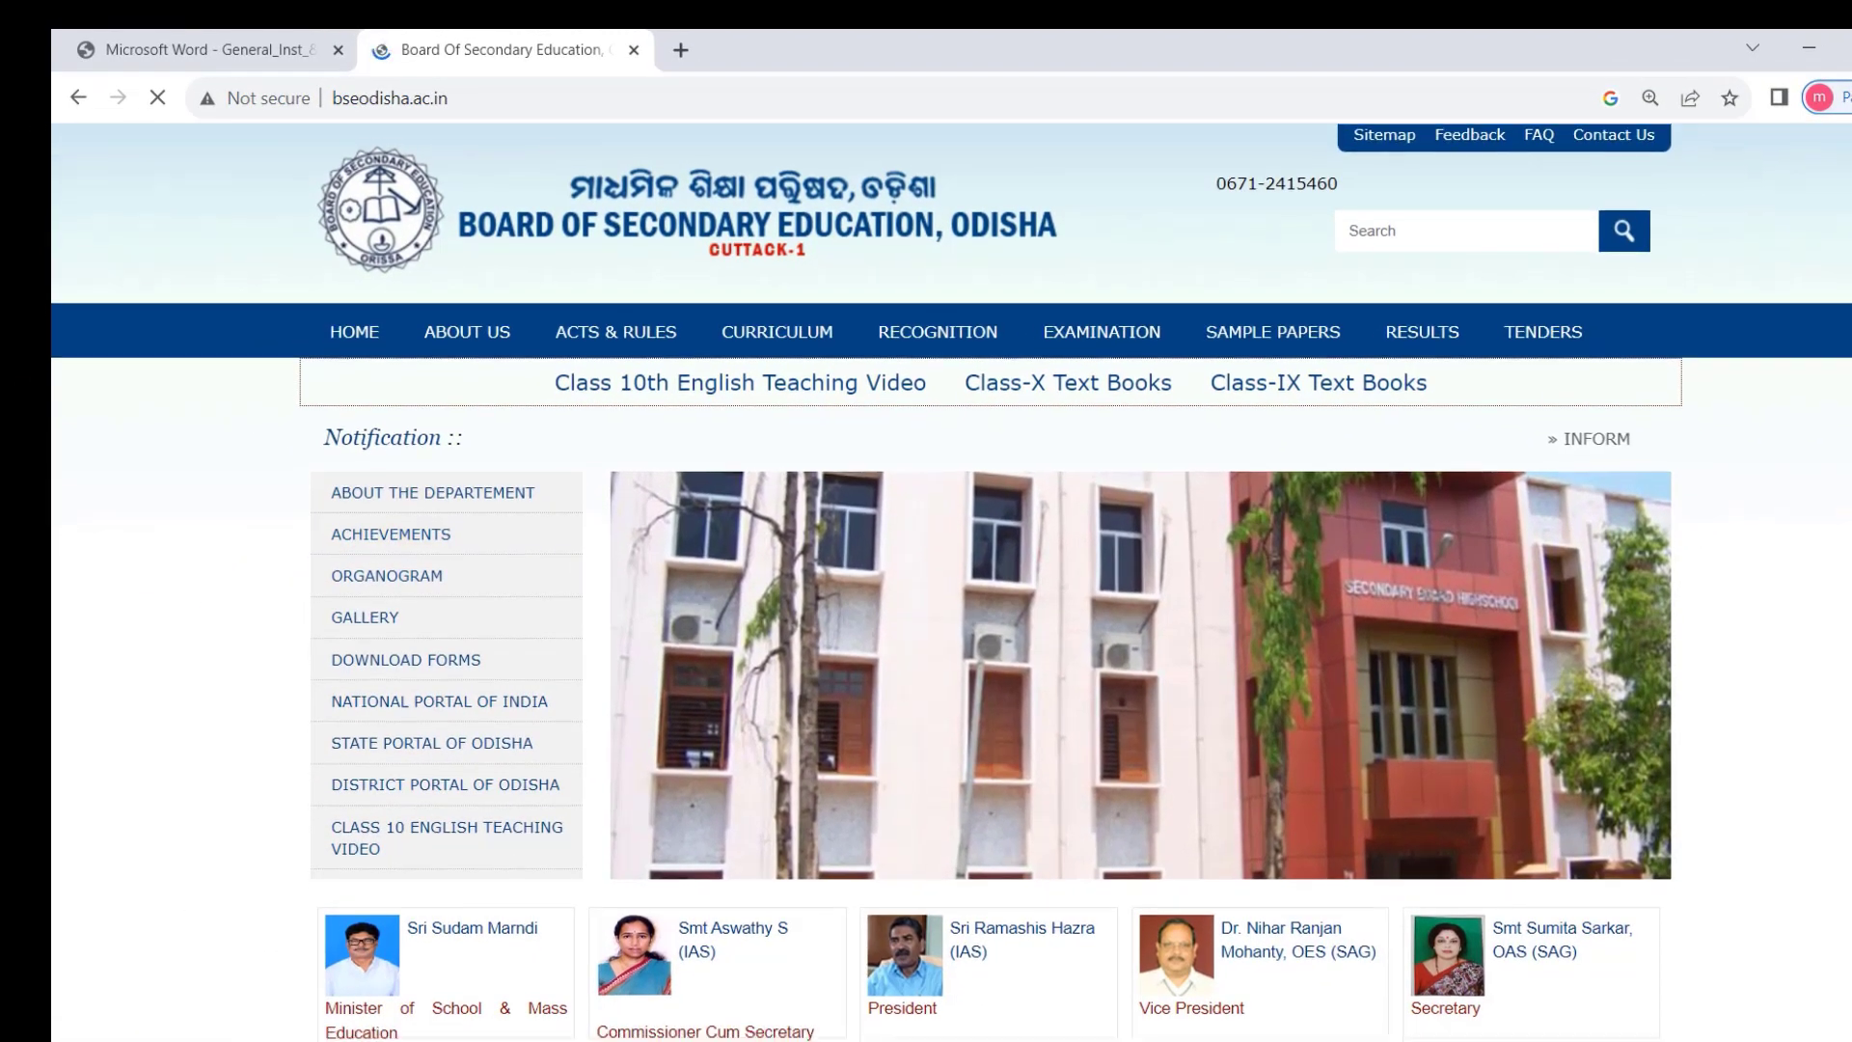
scroll(1280, 622, down, 2)
scroll(951, 581, down, 4)
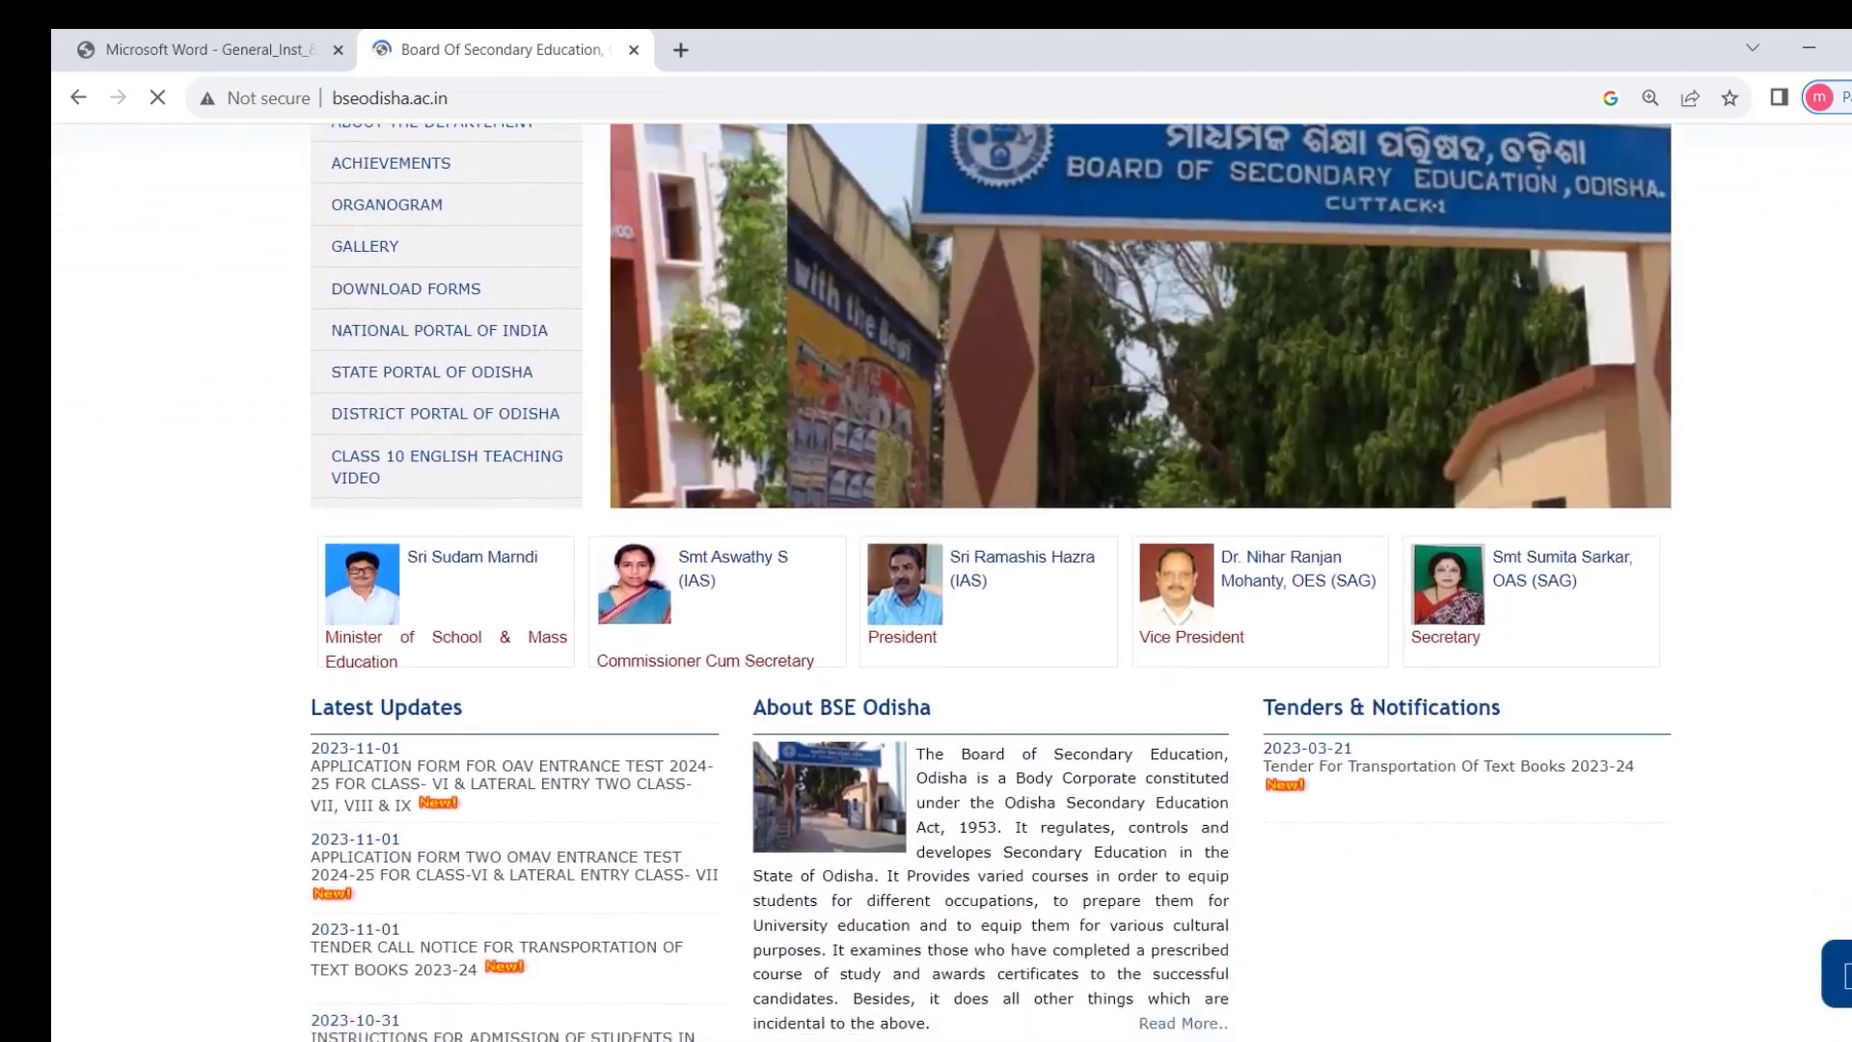
scroll(1740, 711, down, 2)
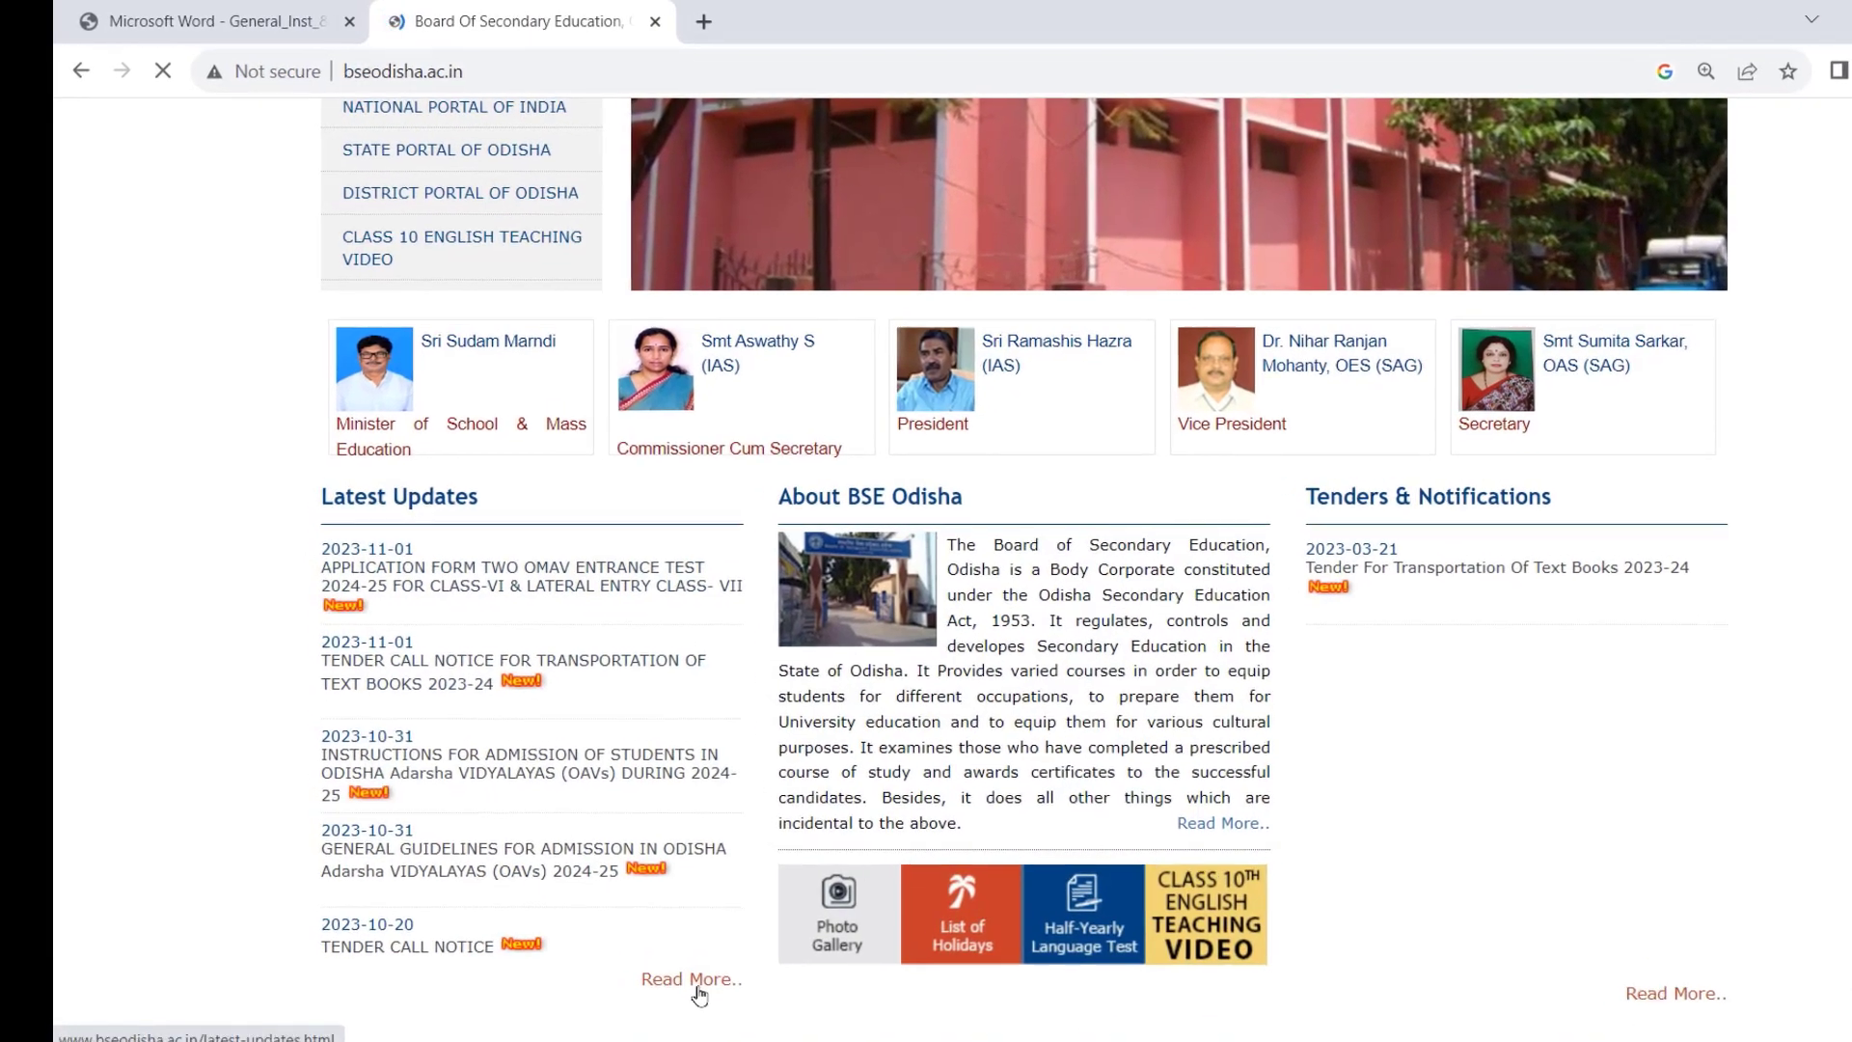
click(703, 996)
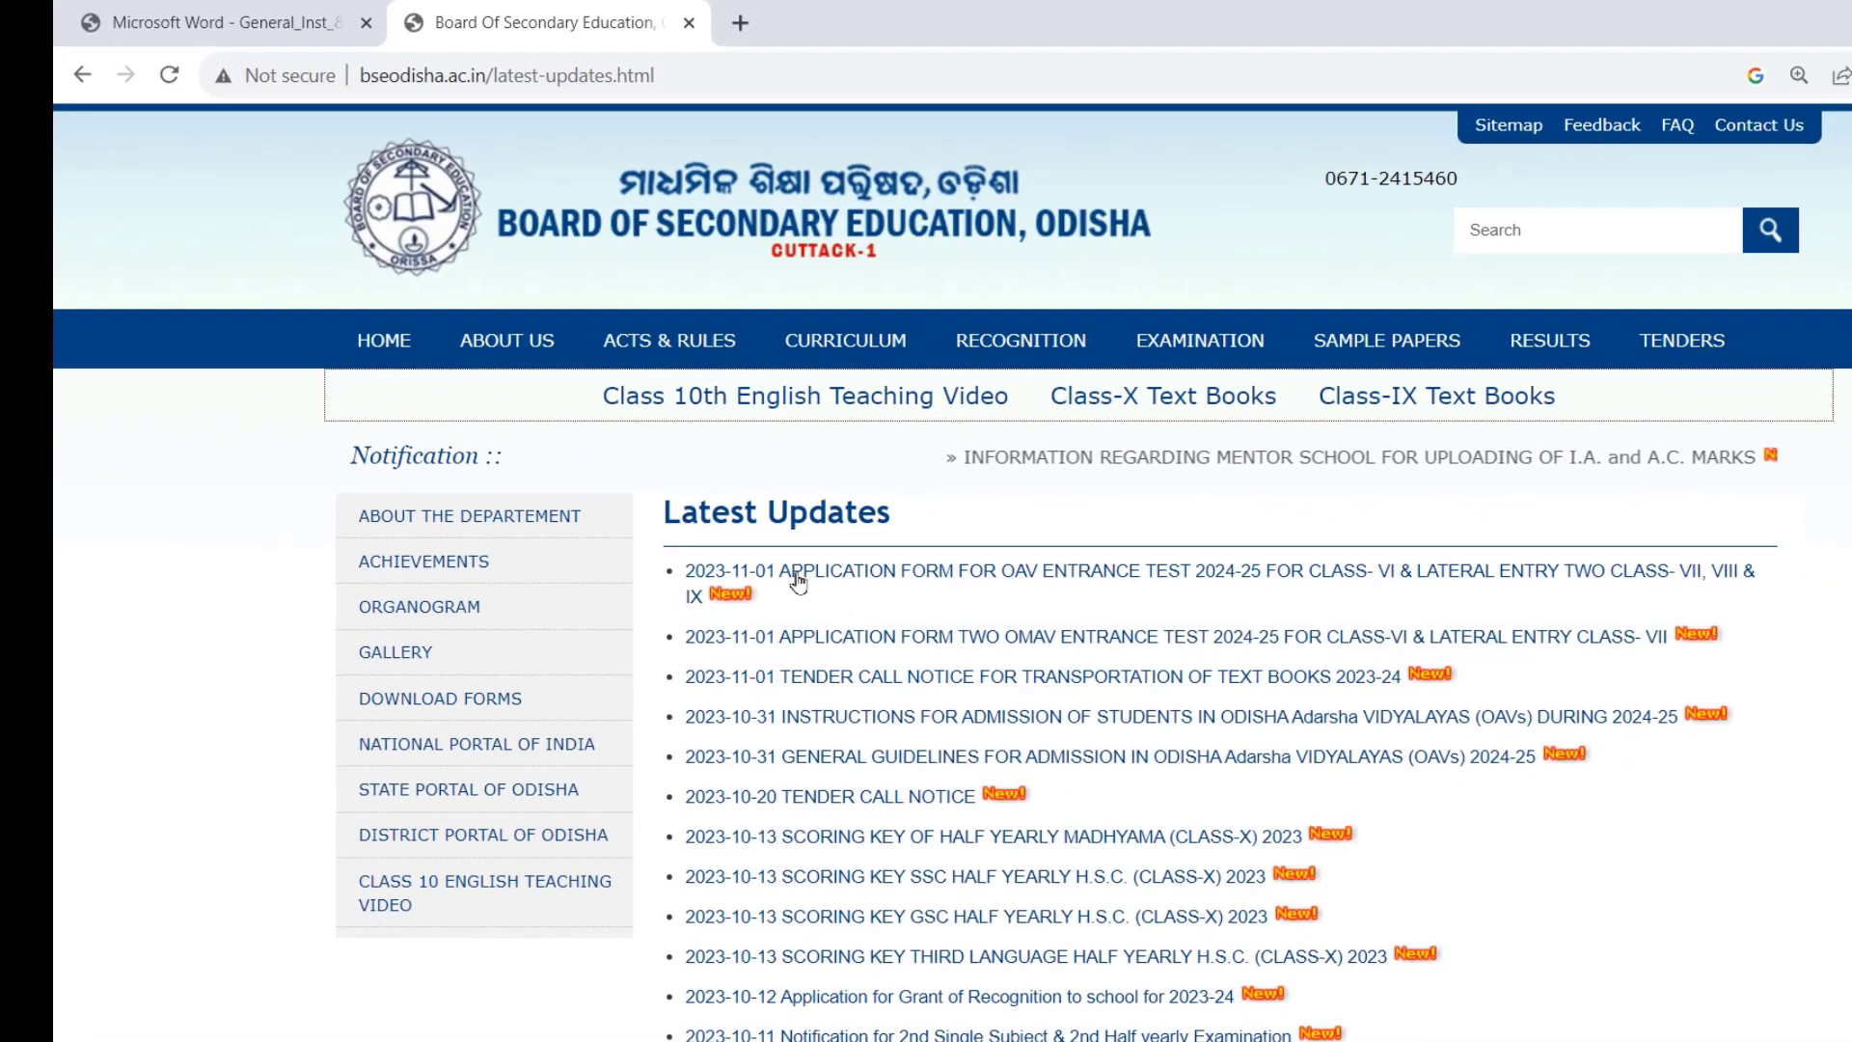
Open the 'Application Form for OAV Entrance Test 2024-25' link to reach the parent login page
click(798, 580)
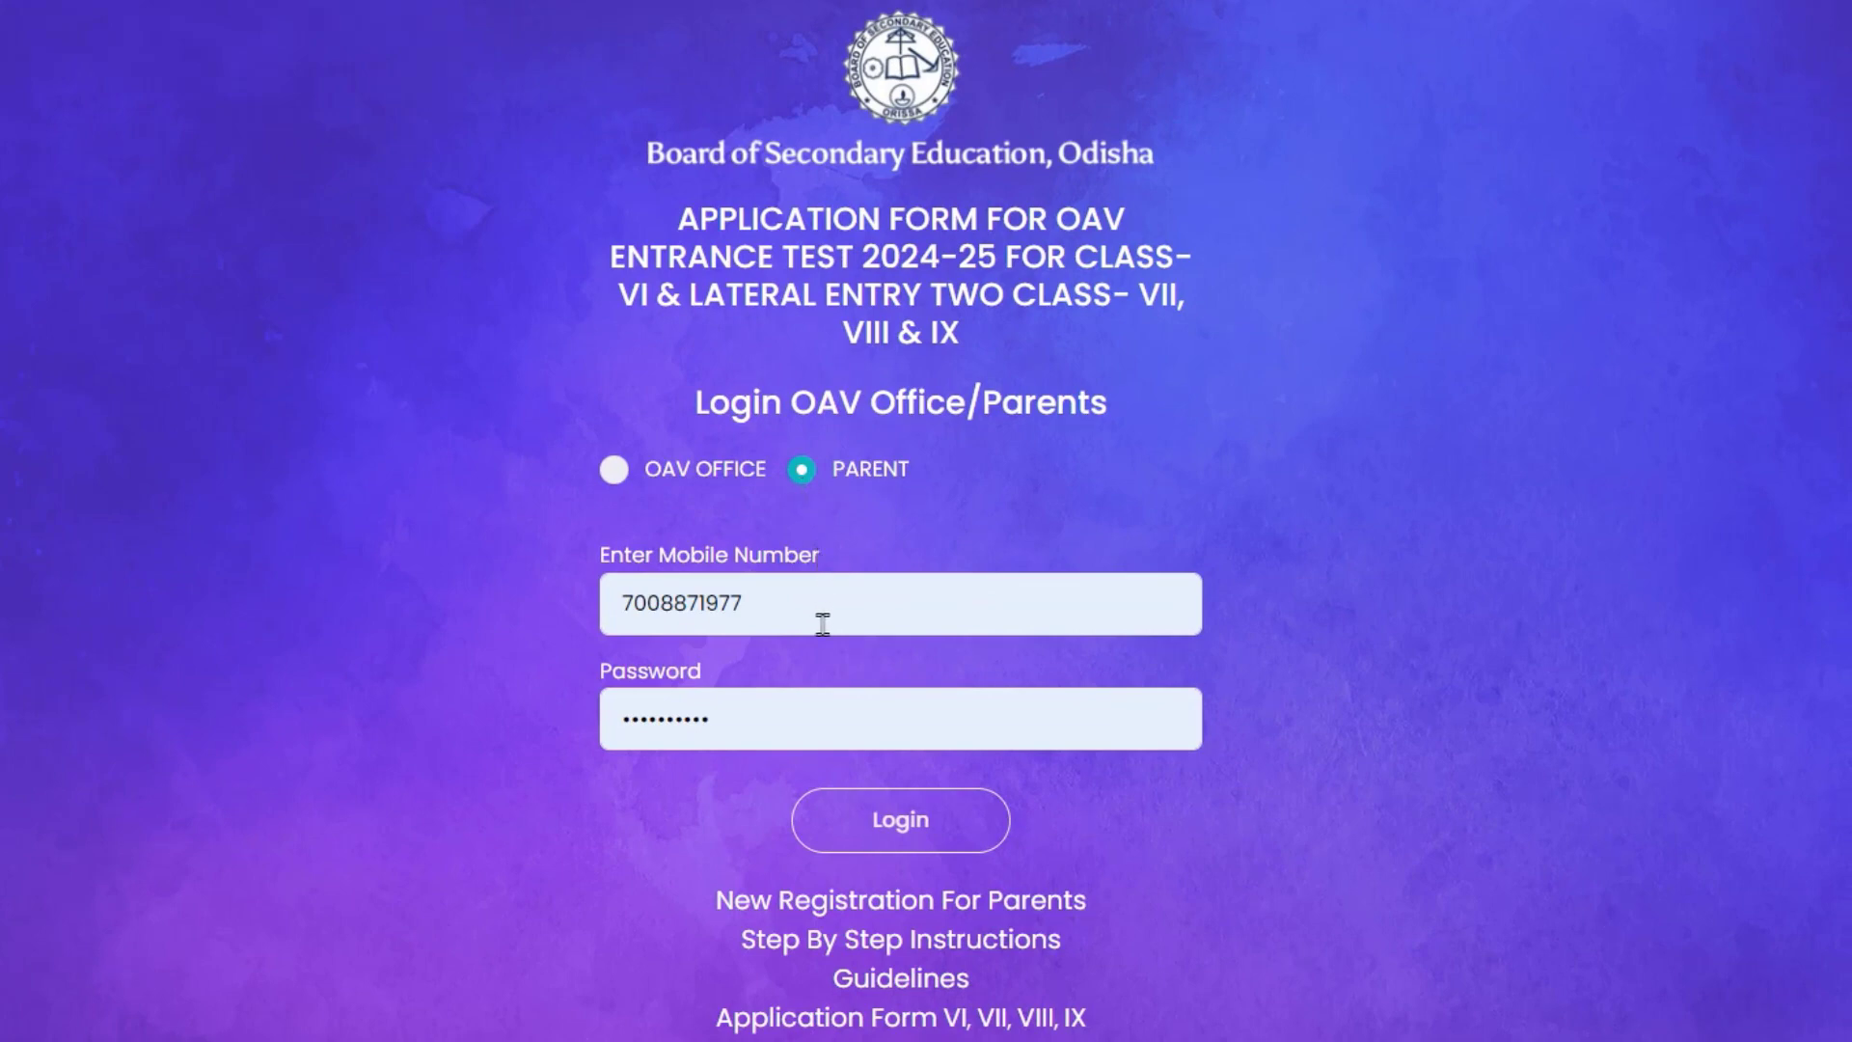
scroll(801, 849, down, 1)
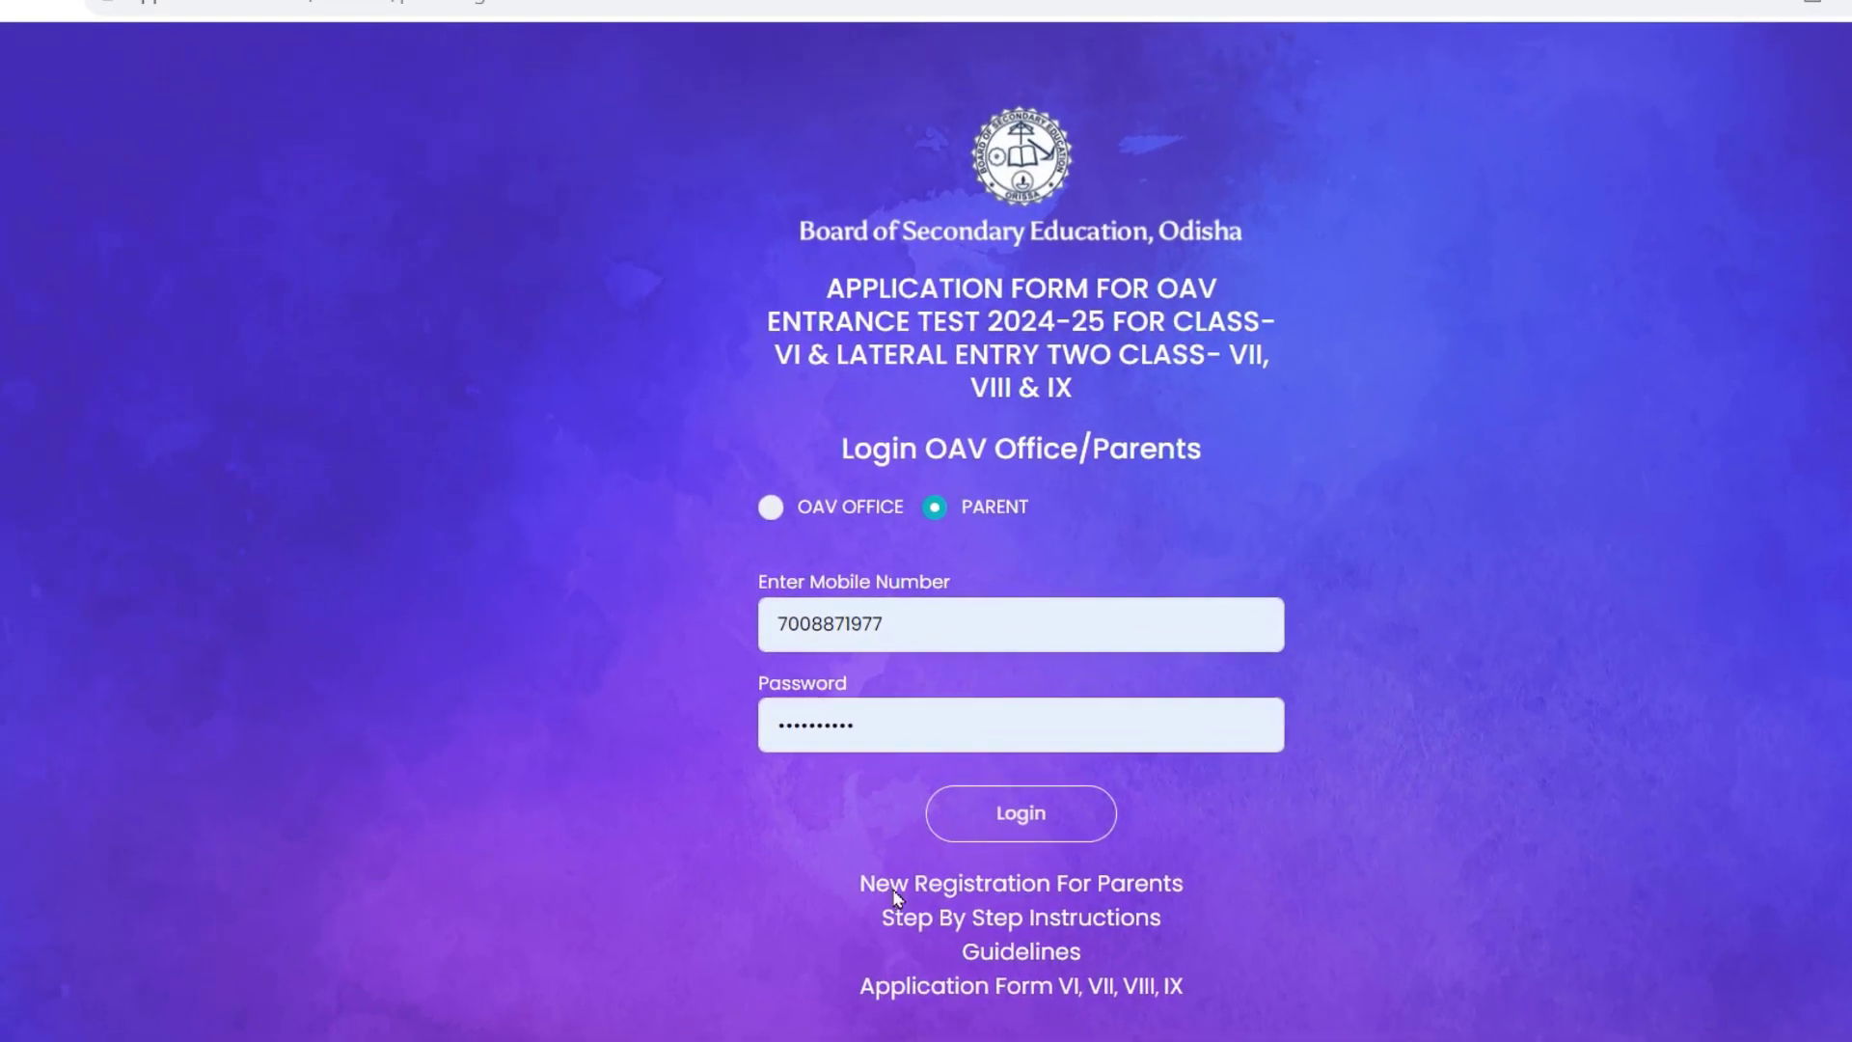
Start a new parent registration with the saved mobile number and the account password entered twice
click(896, 886)
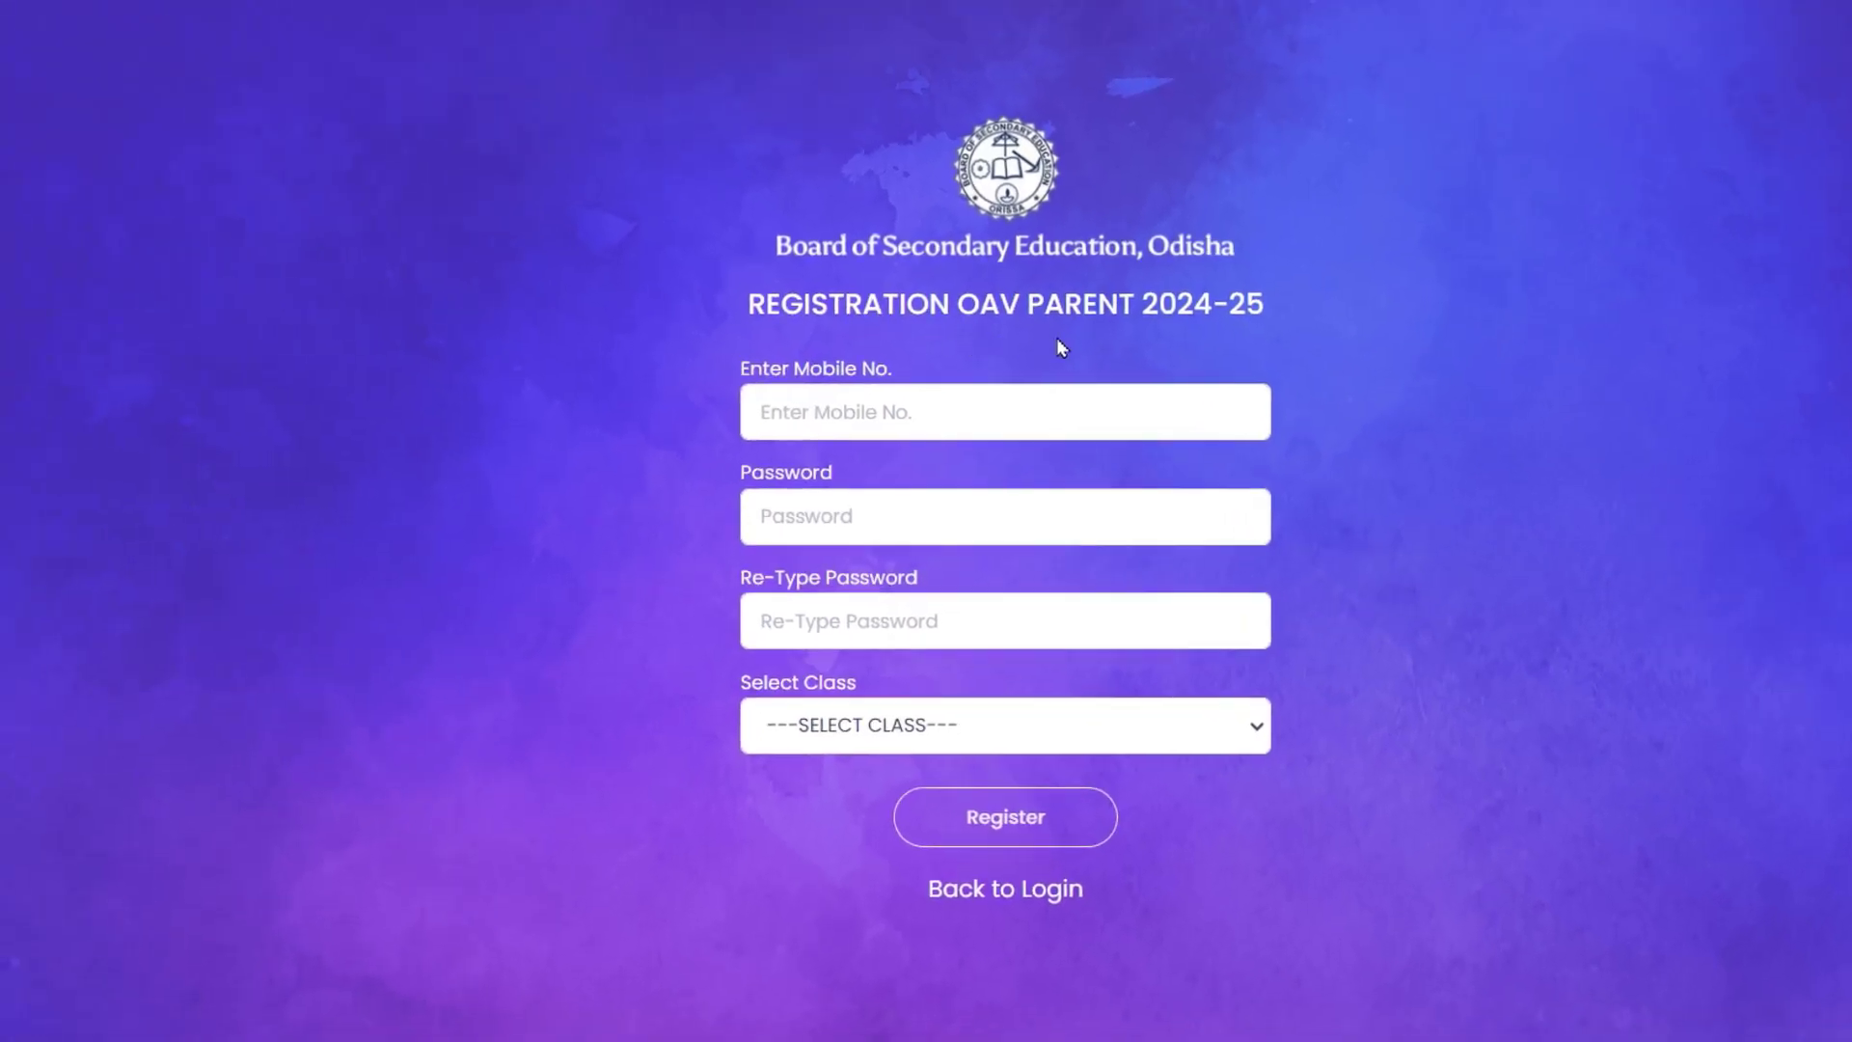
click(936, 410)
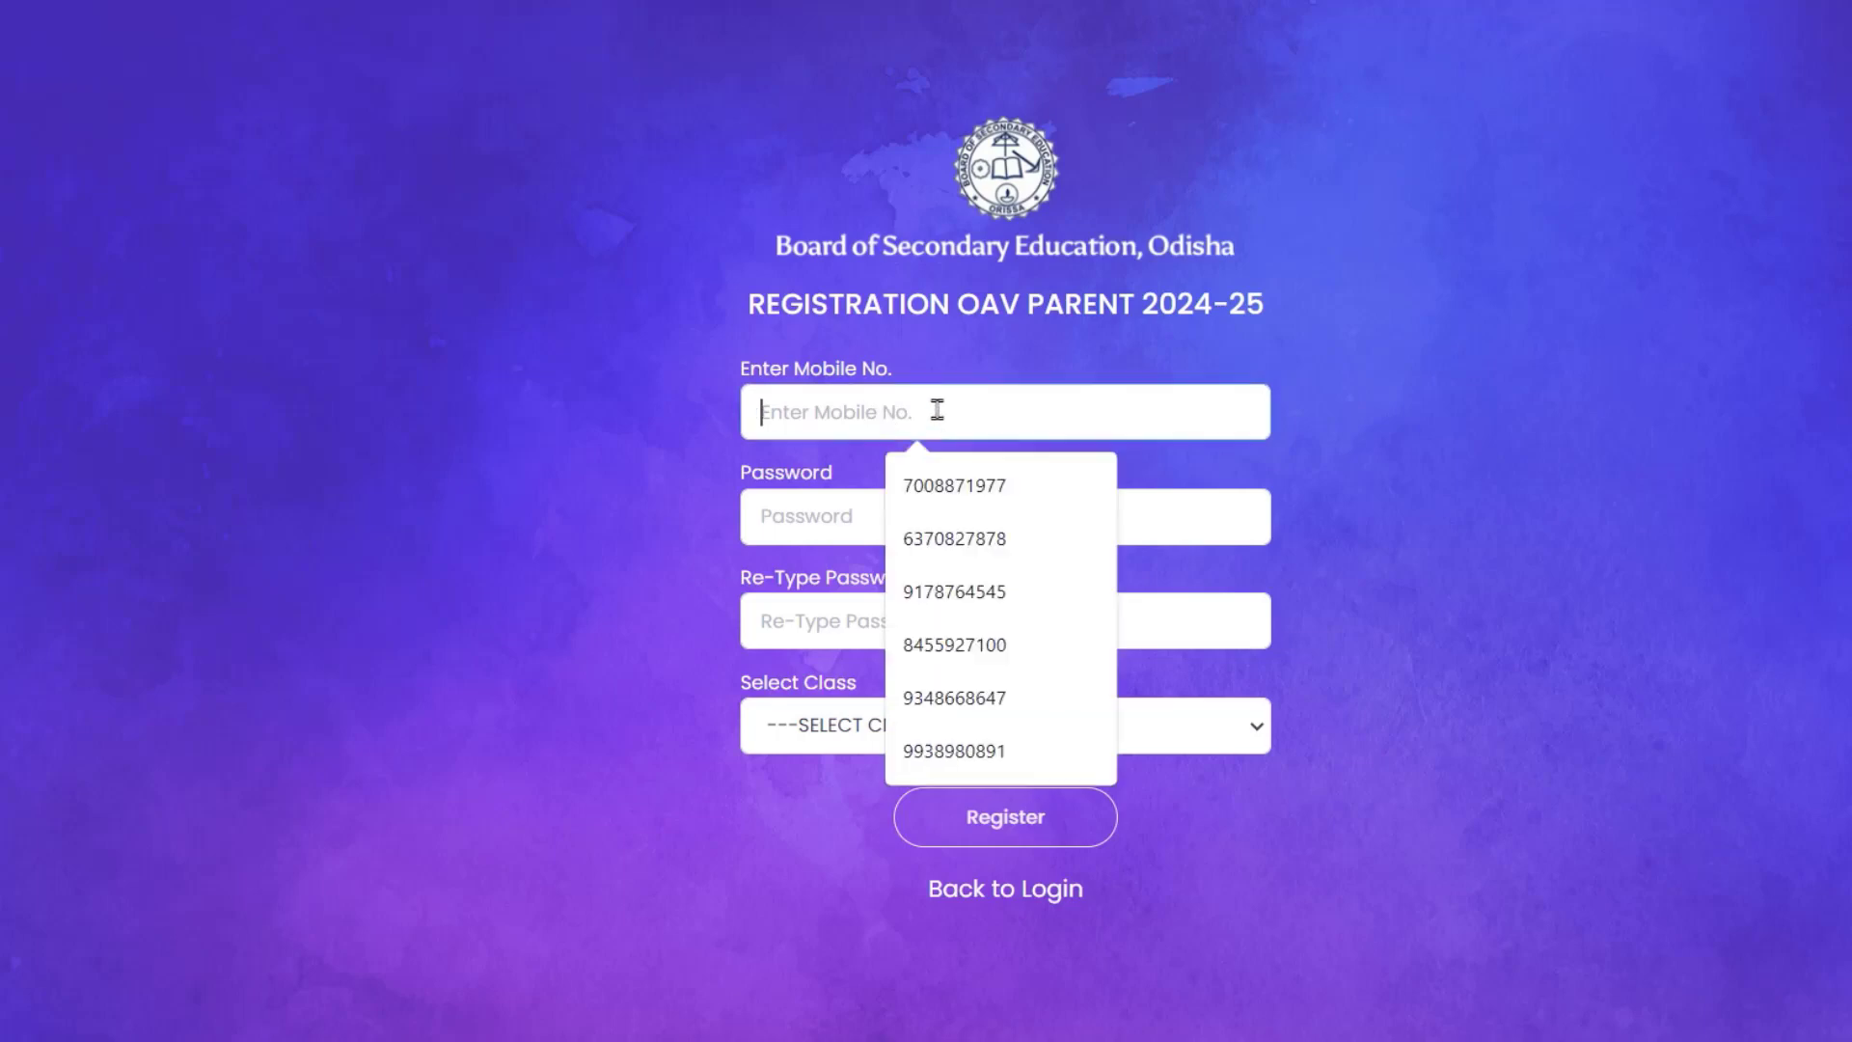
click(950, 485)
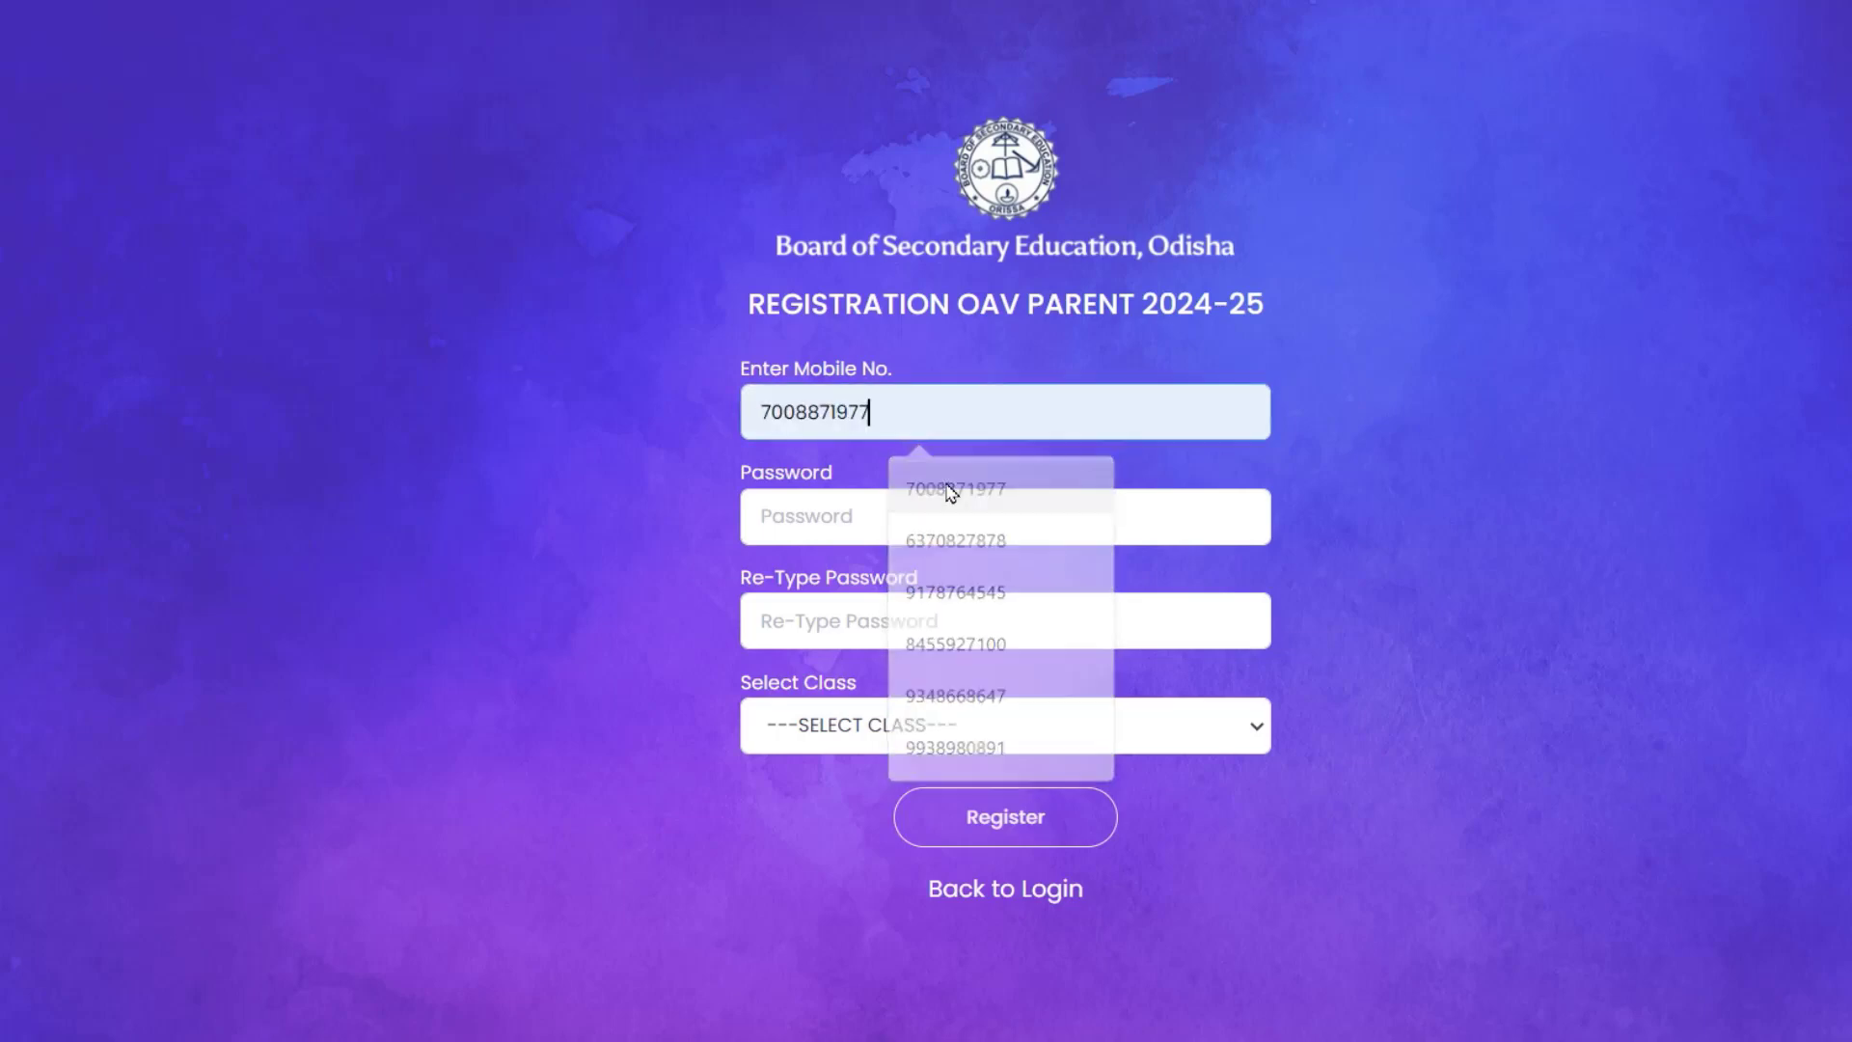
click(801, 516)
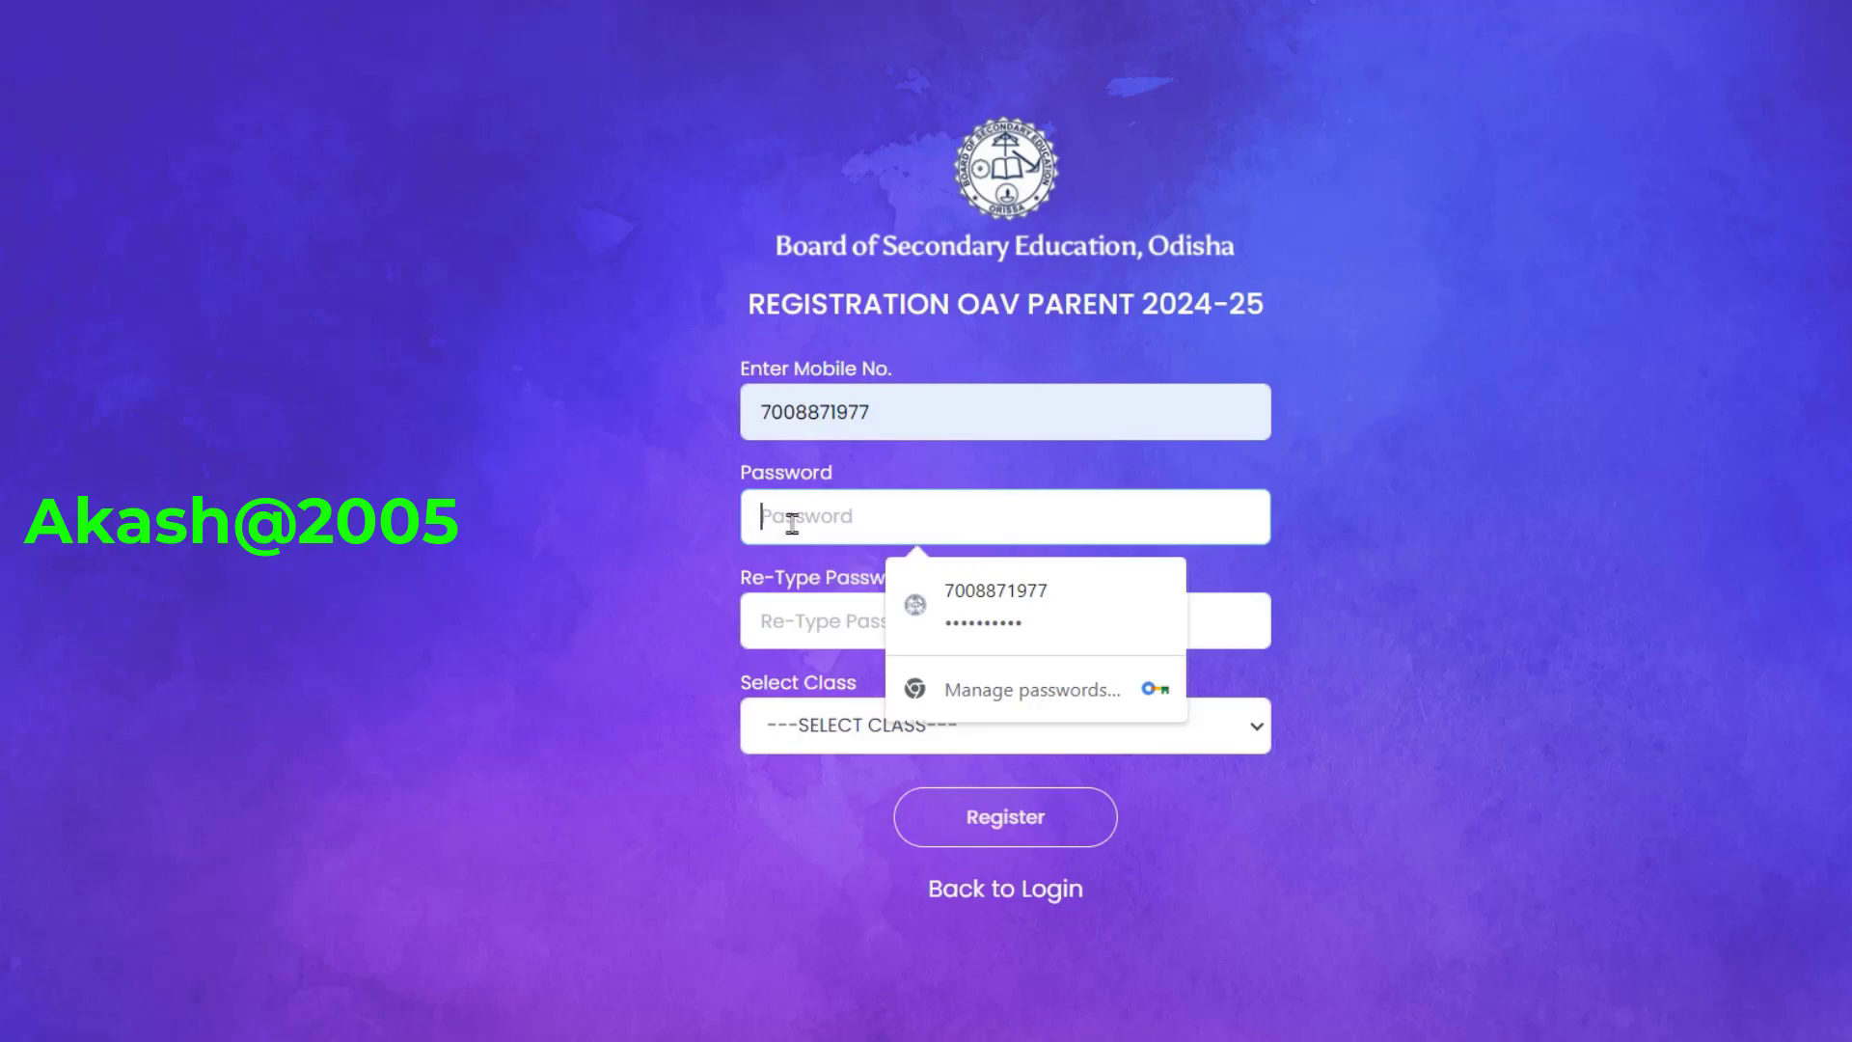
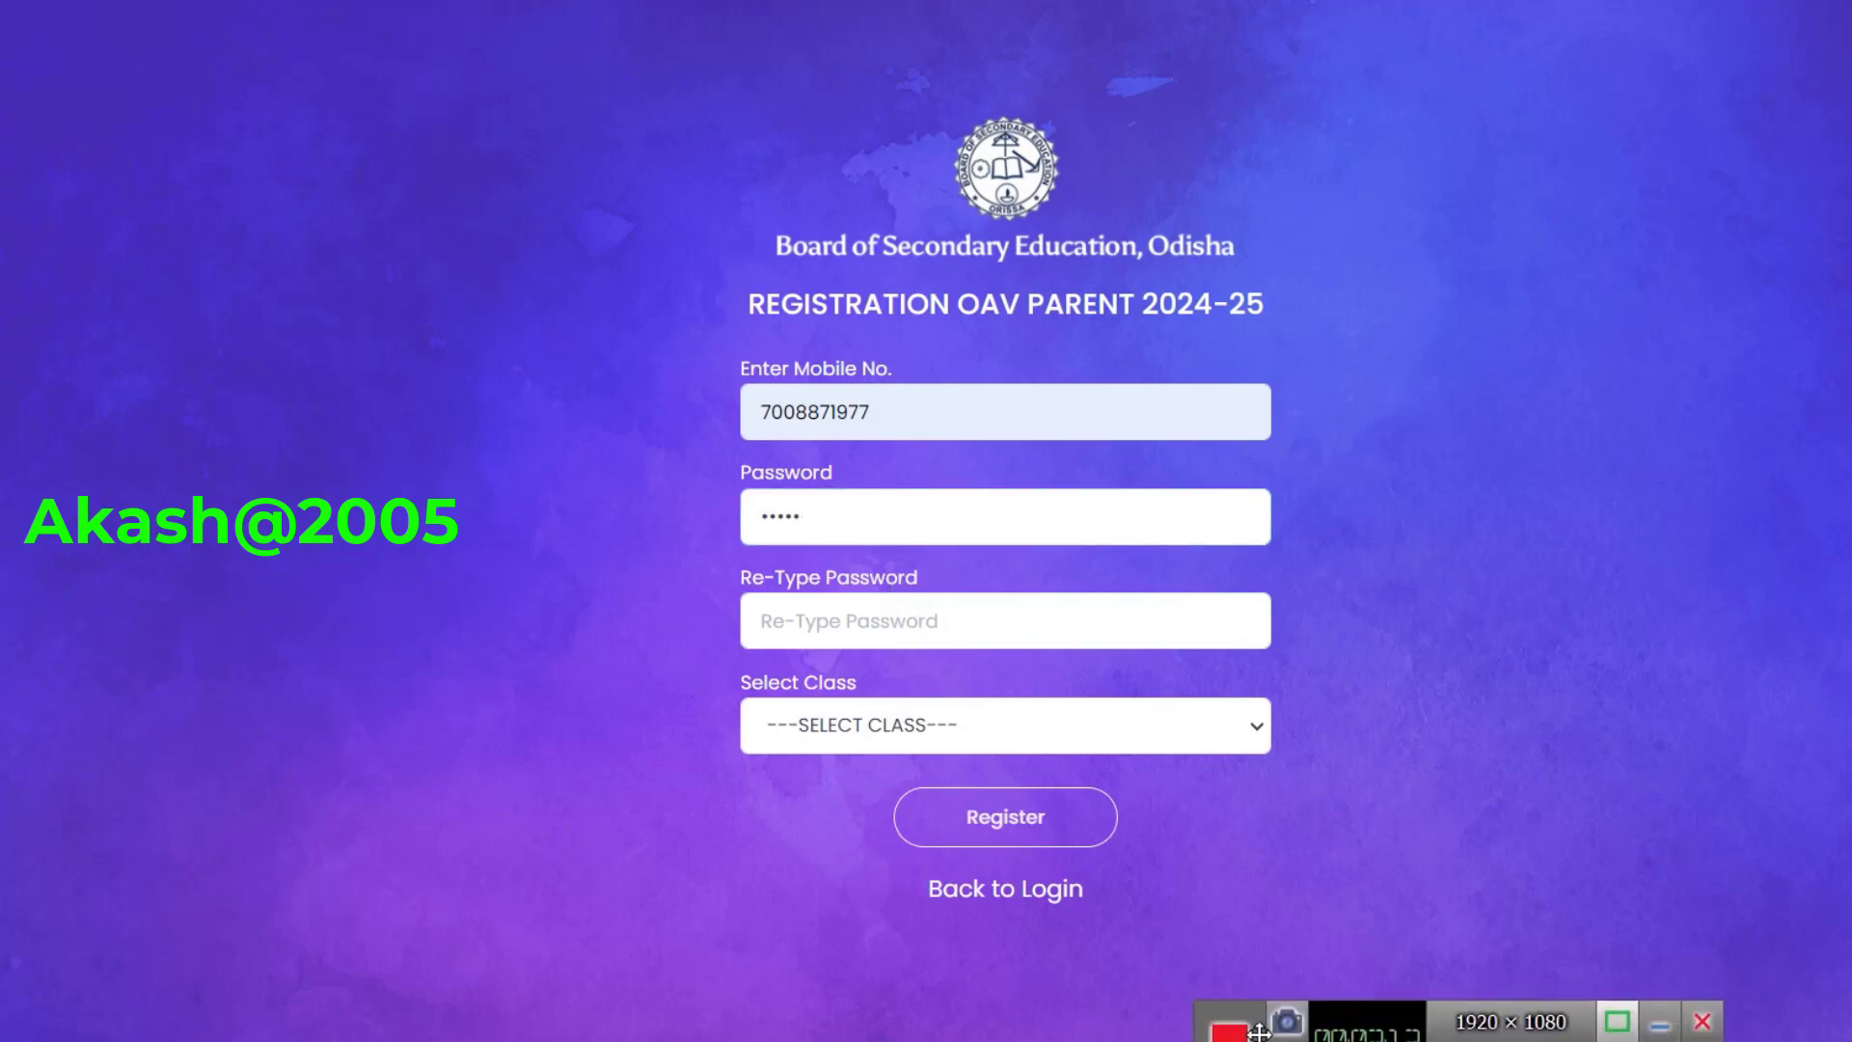
key(Tab)
key(ctrl+v)
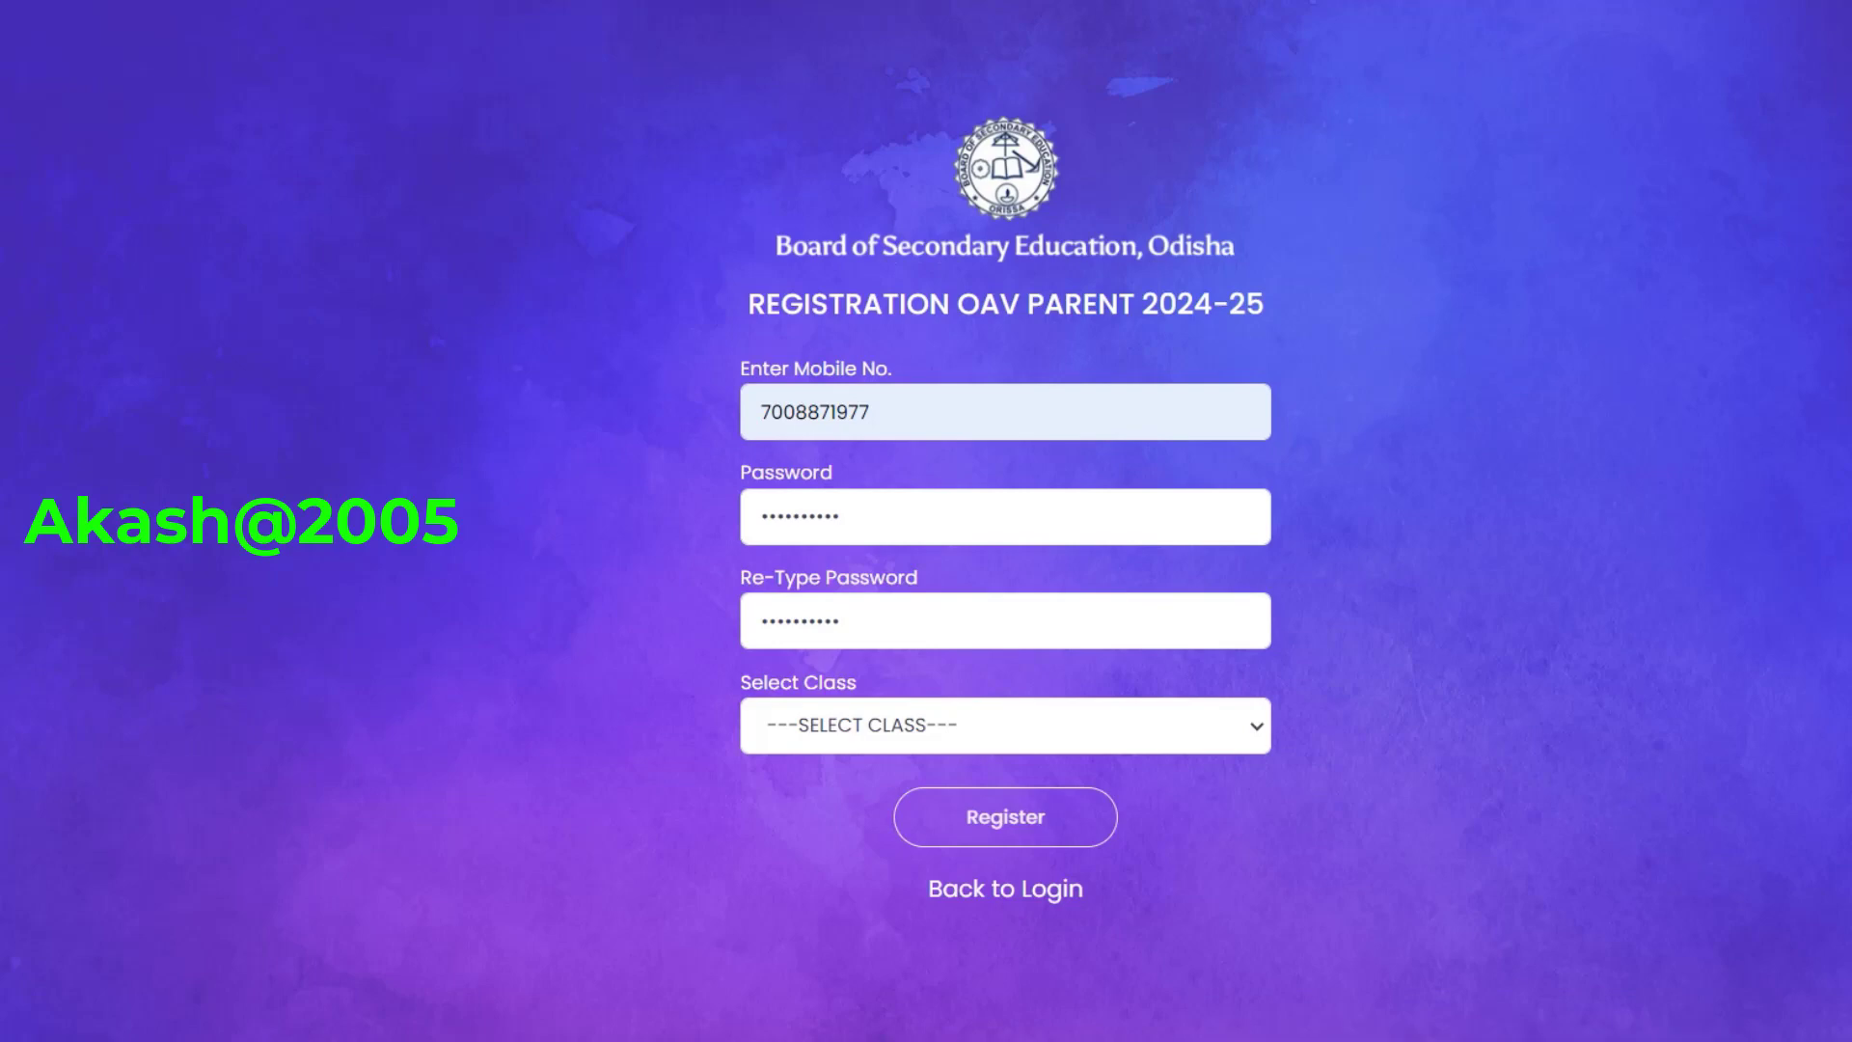
Choose class VI and submit the registration to request an OTP
click(843, 739)
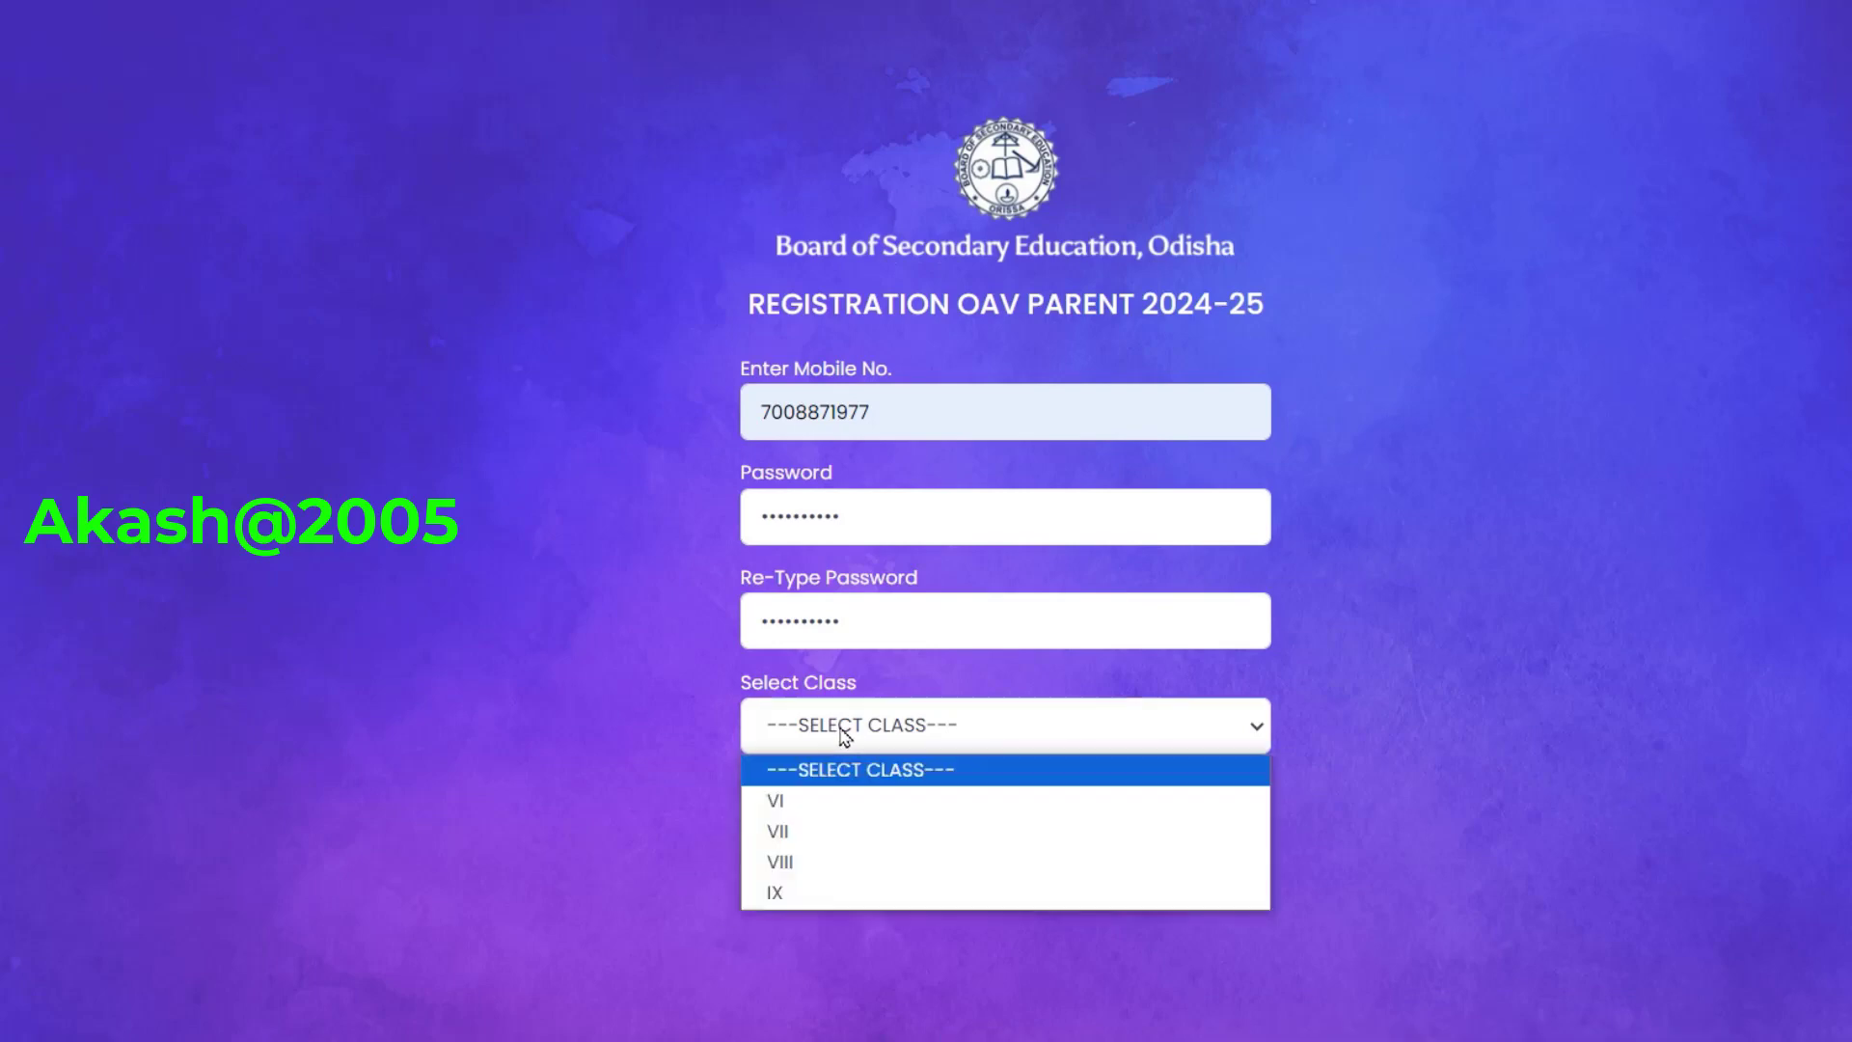
click(810, 803)
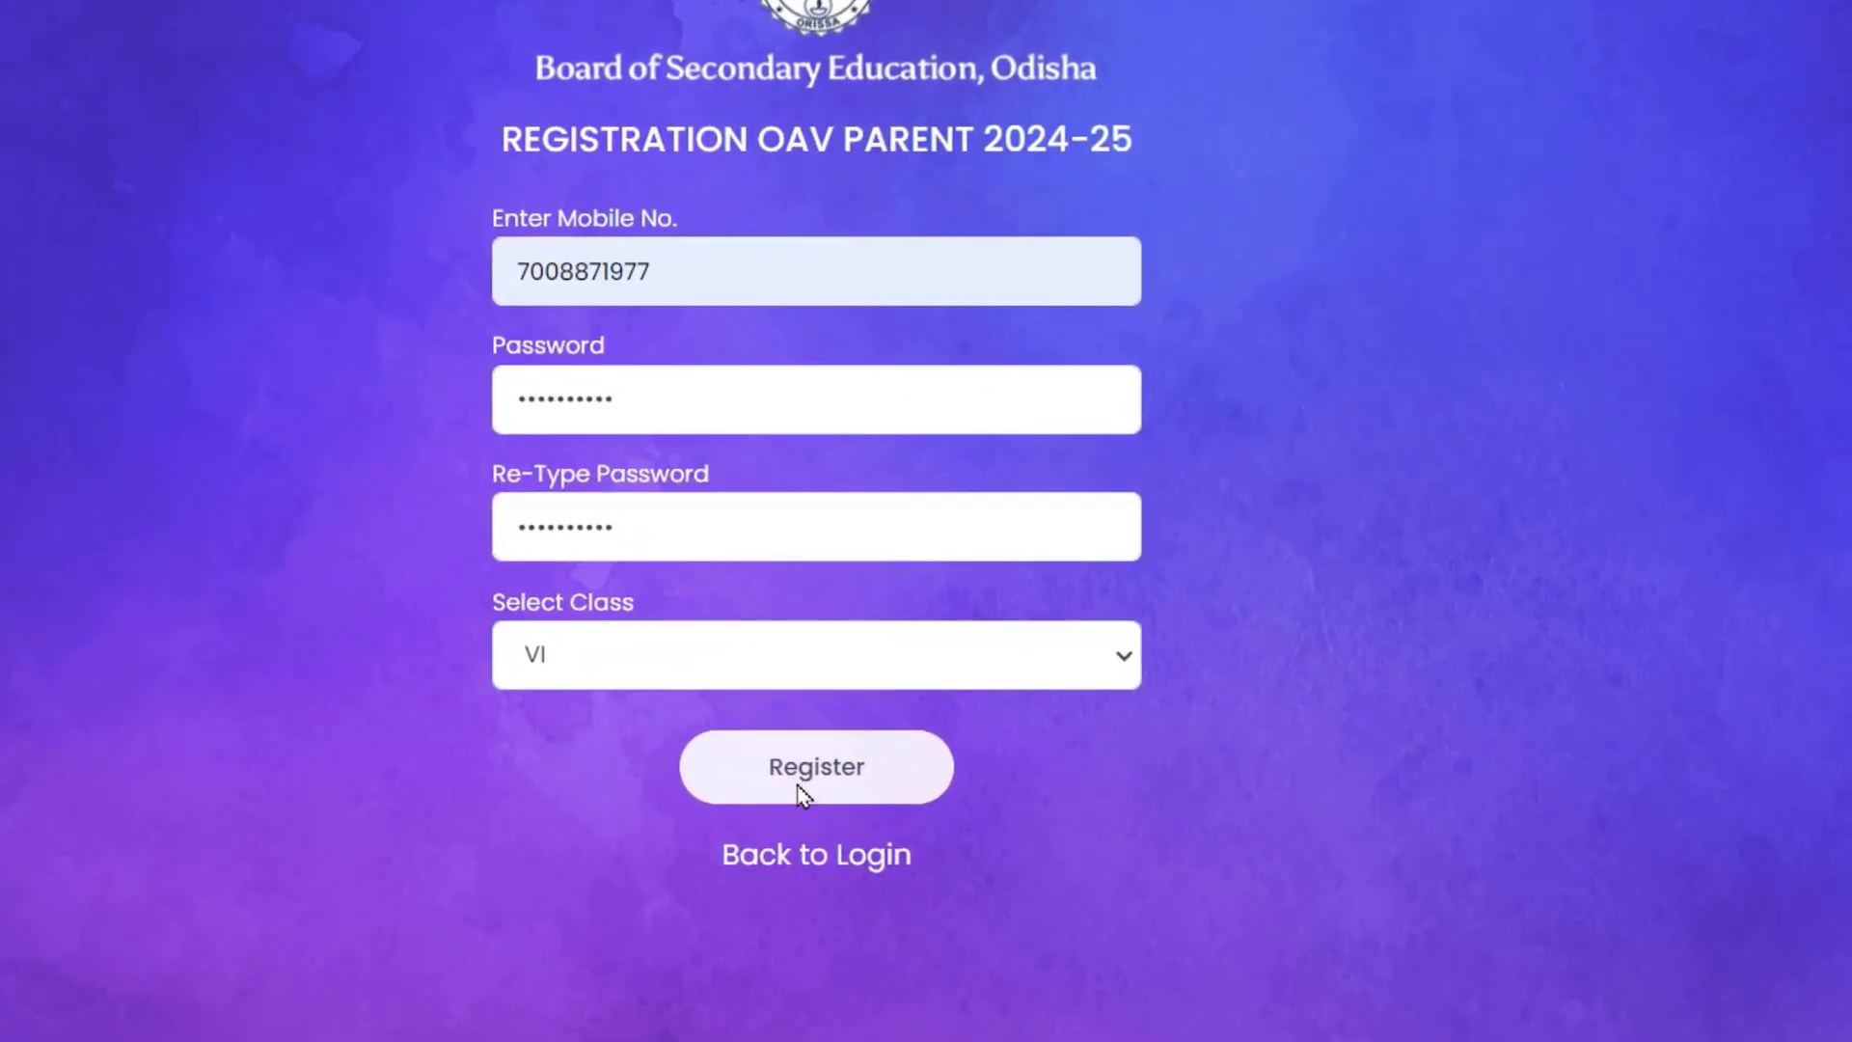
click(800, 786)
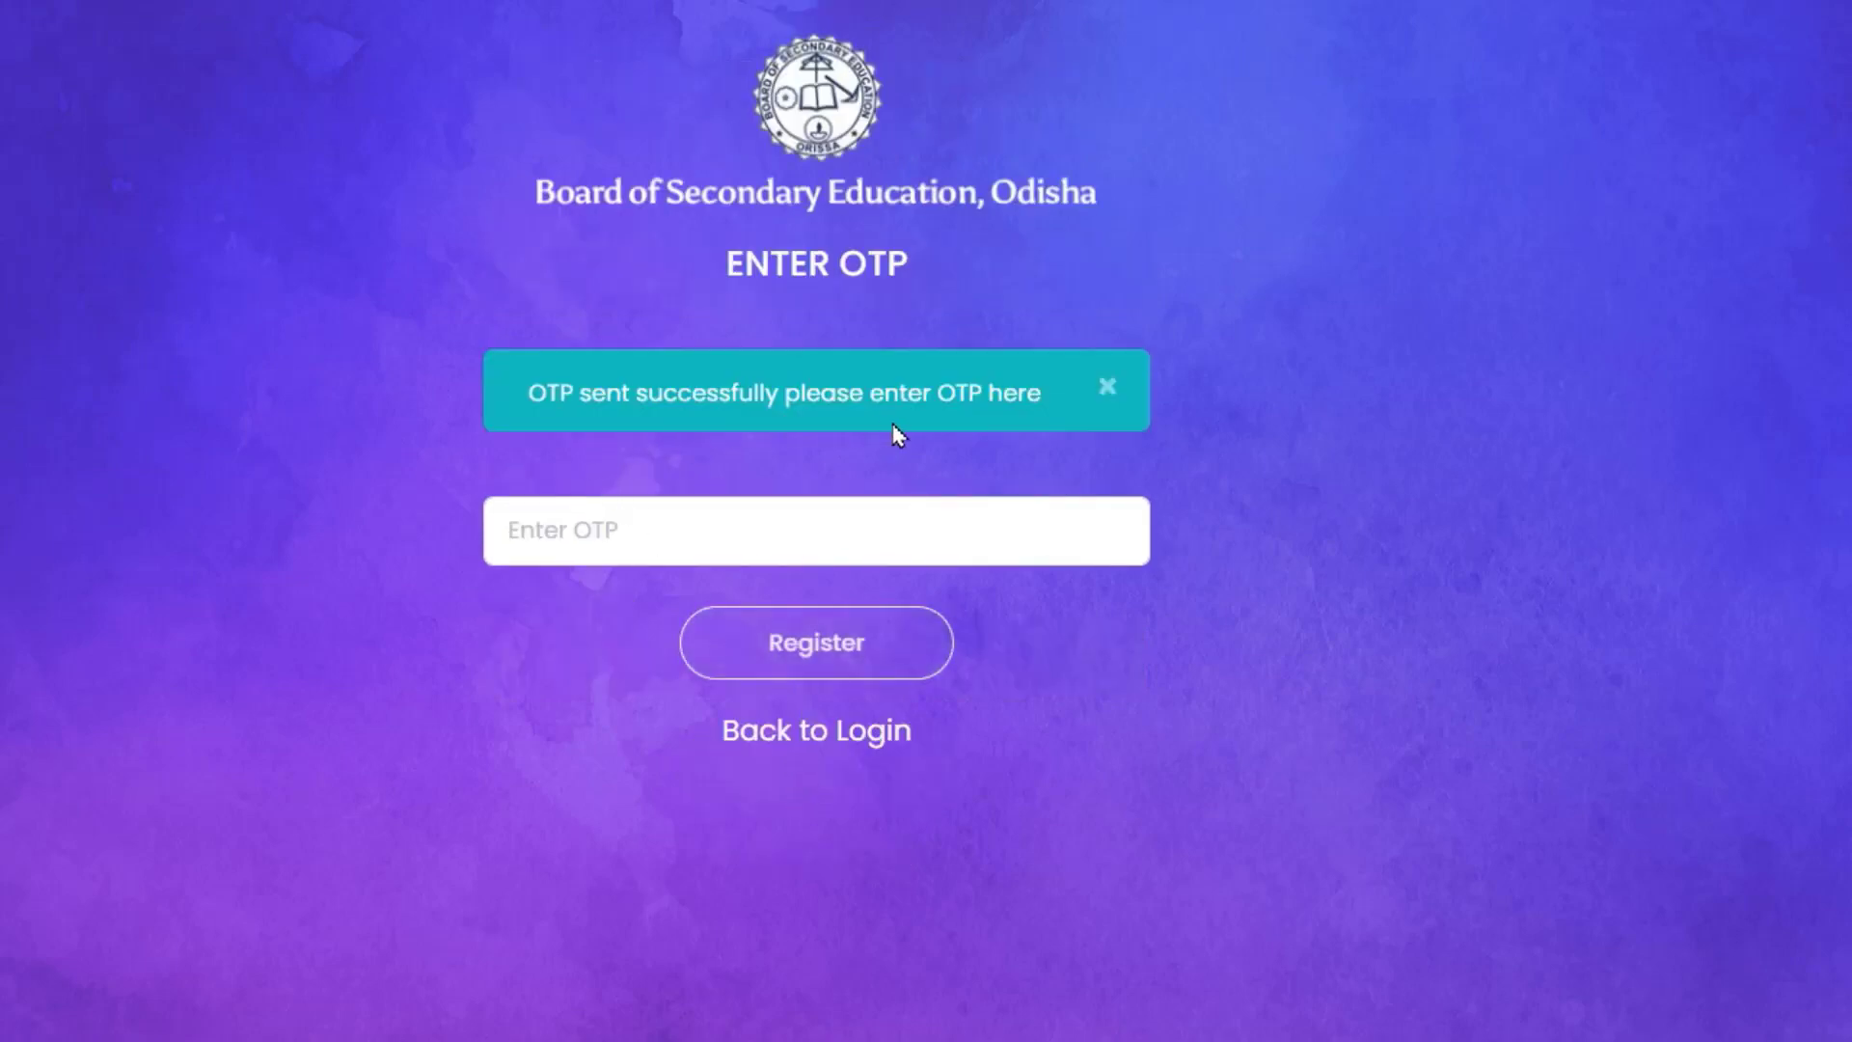
Confirm registration with the received OTP, then log in with the registered mobile number and password
click(599, 533)
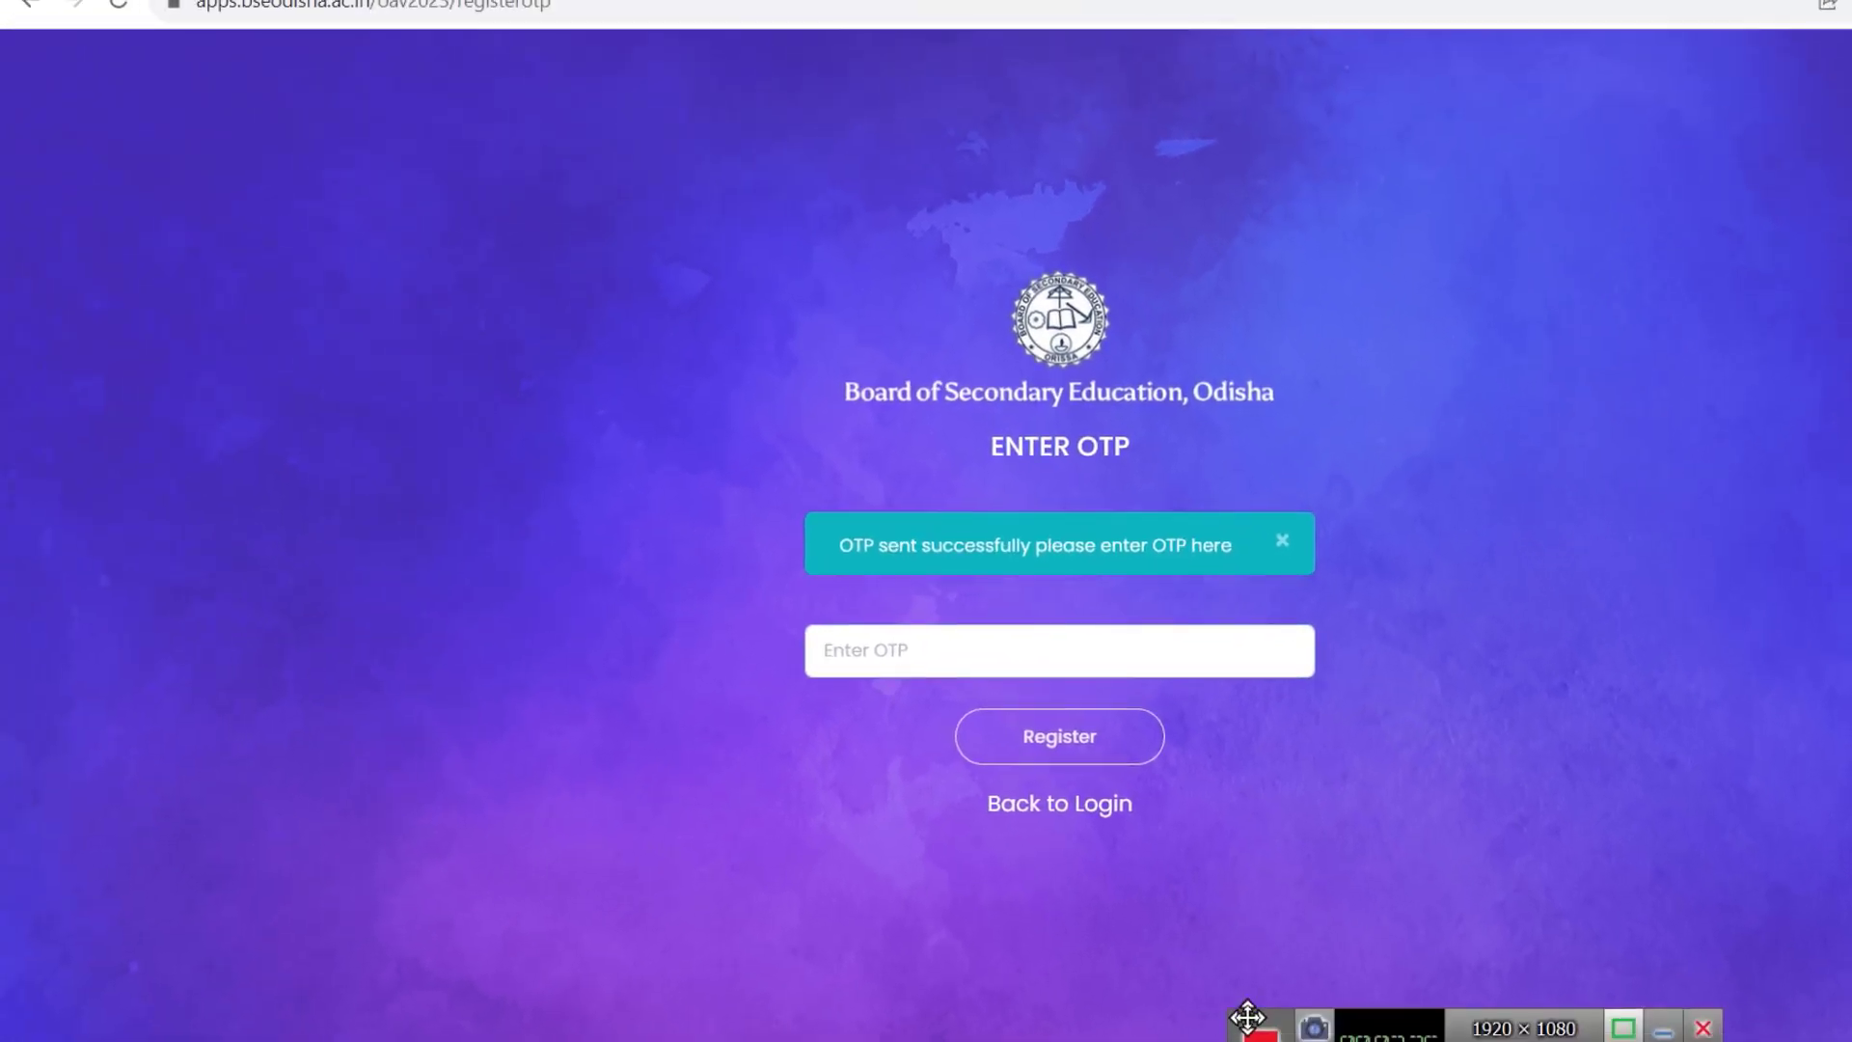
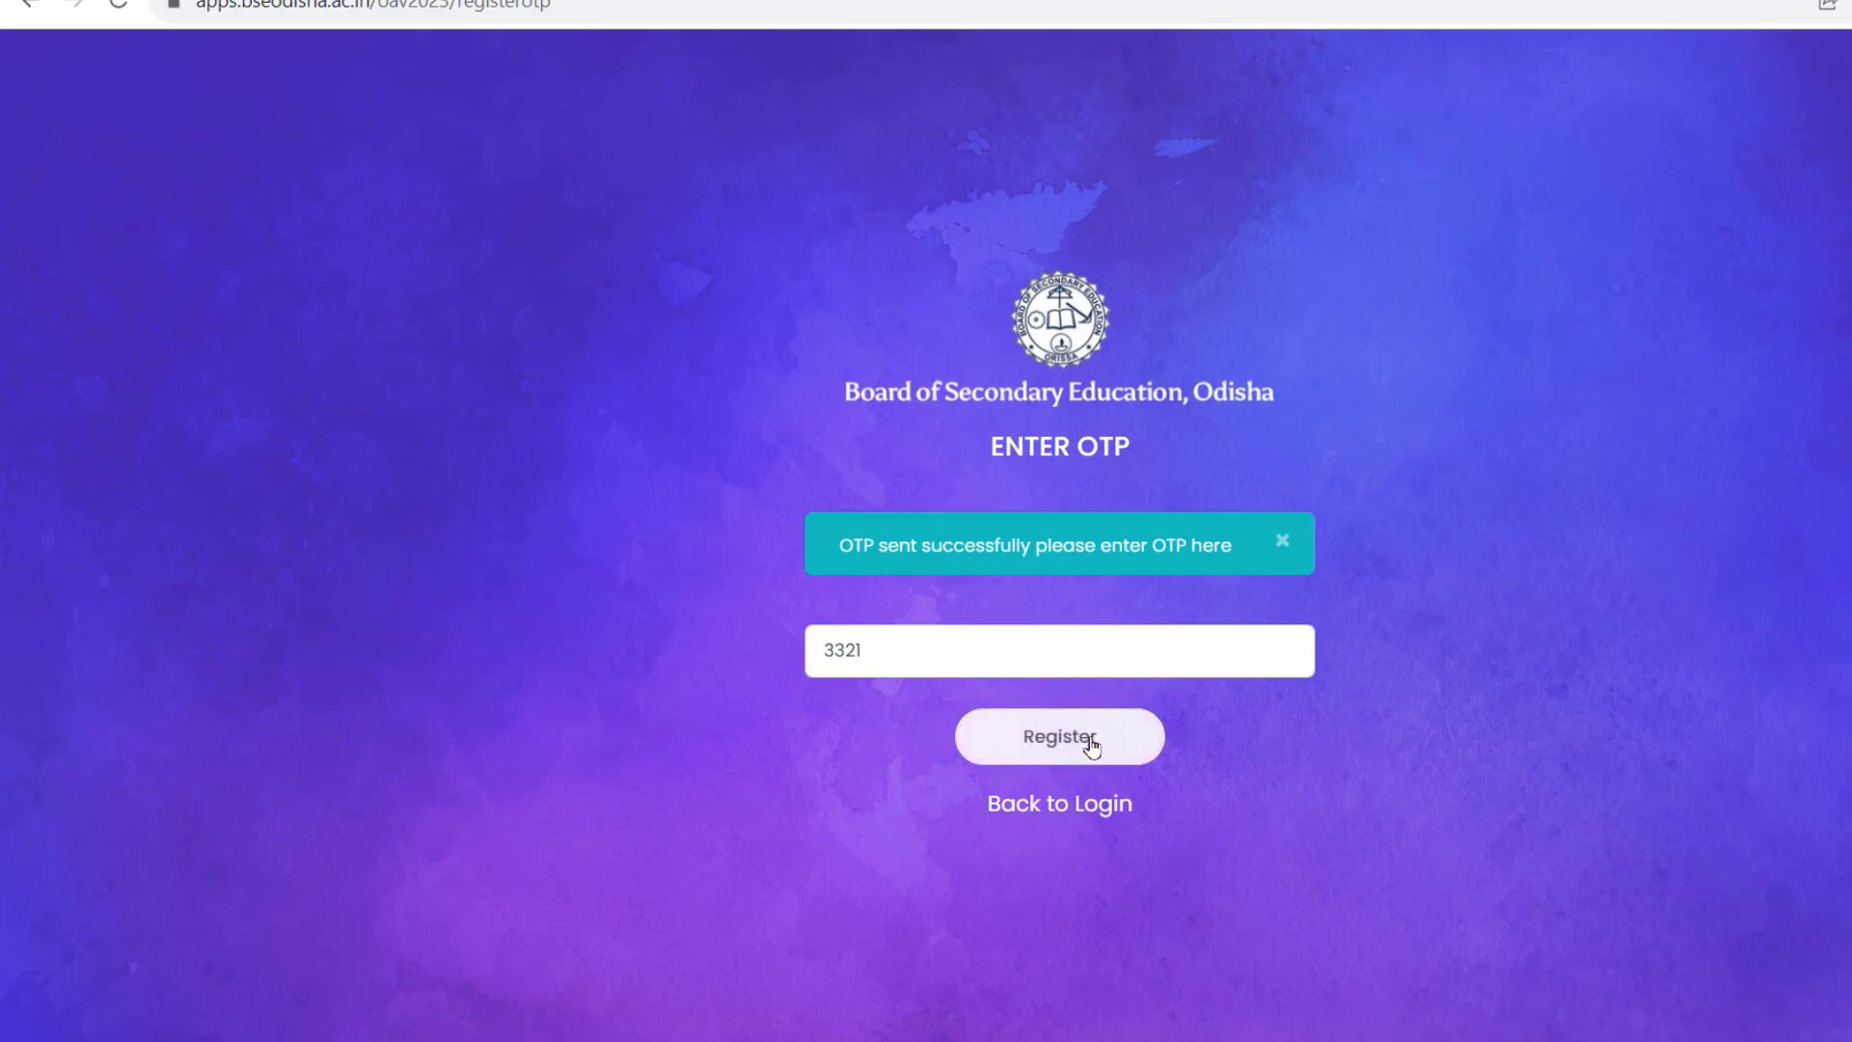
click(1061, 738)
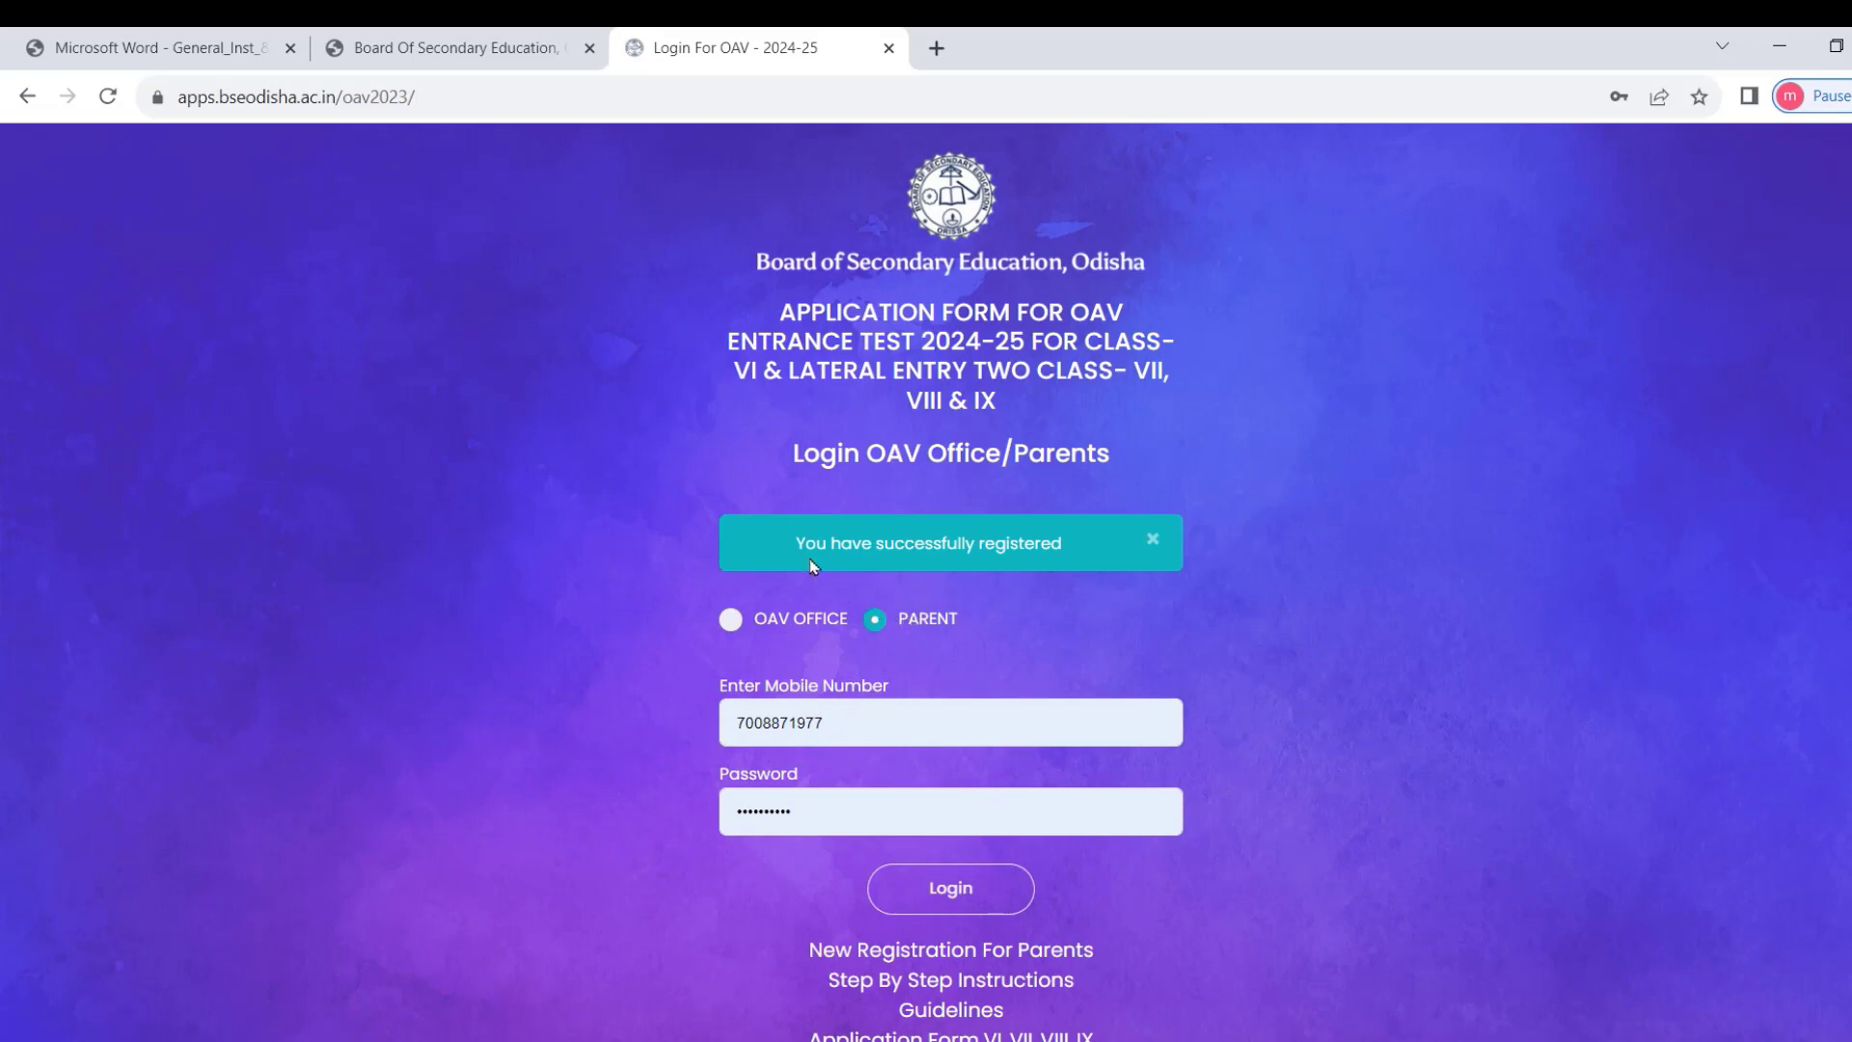
click(854, 718)
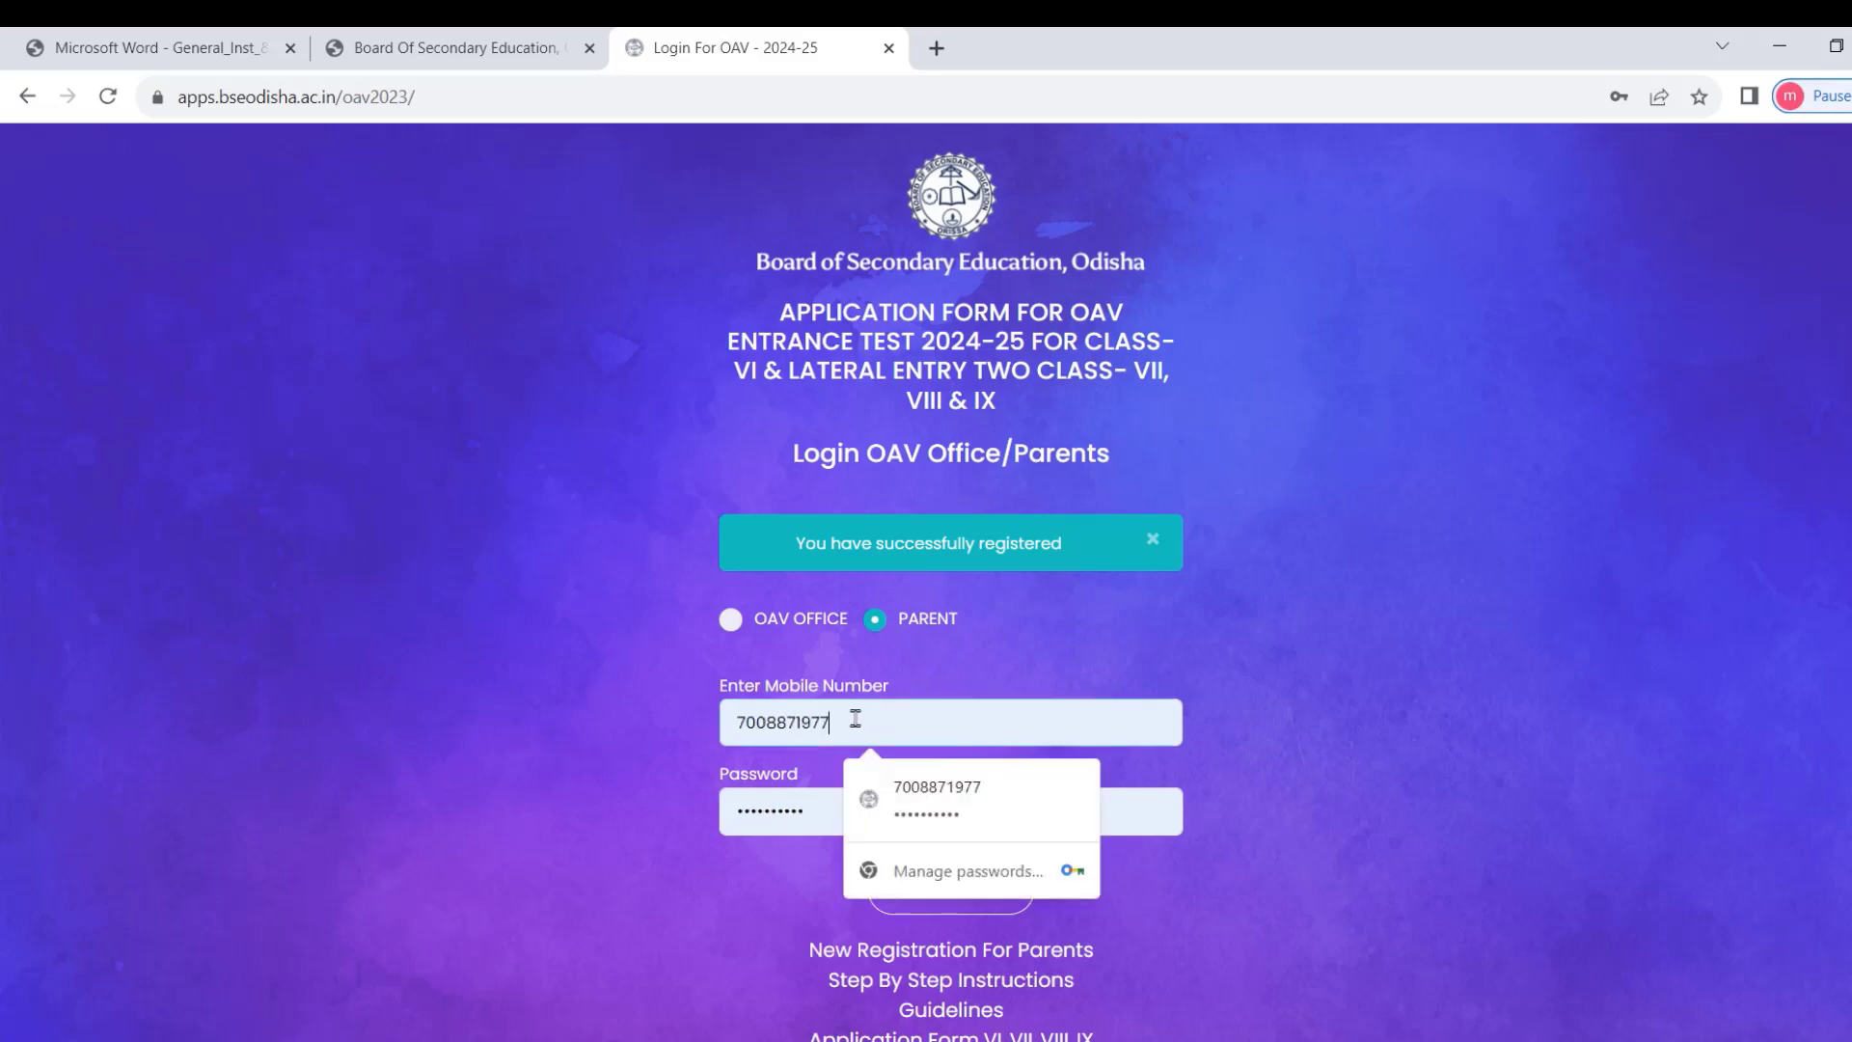
click(829, 818)
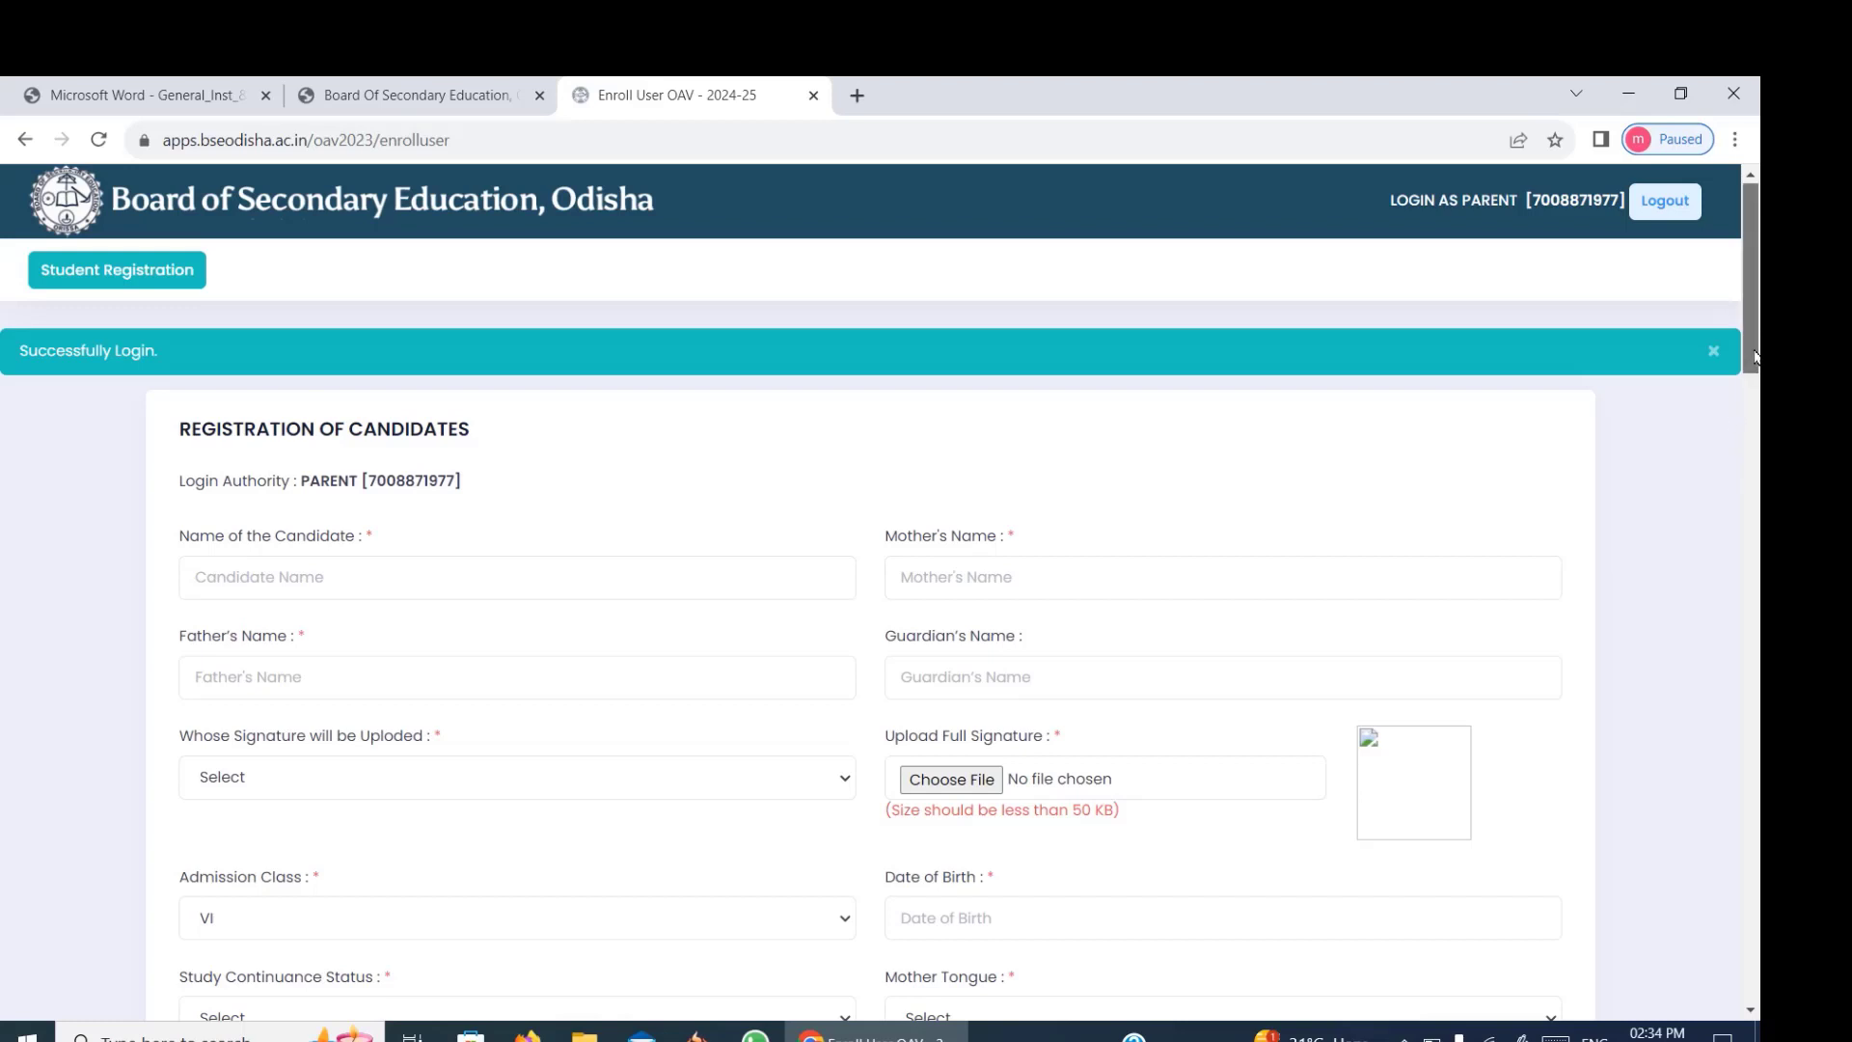
scroll(1756, 375, down, 1)
scroll(1756, 374, down, 1)
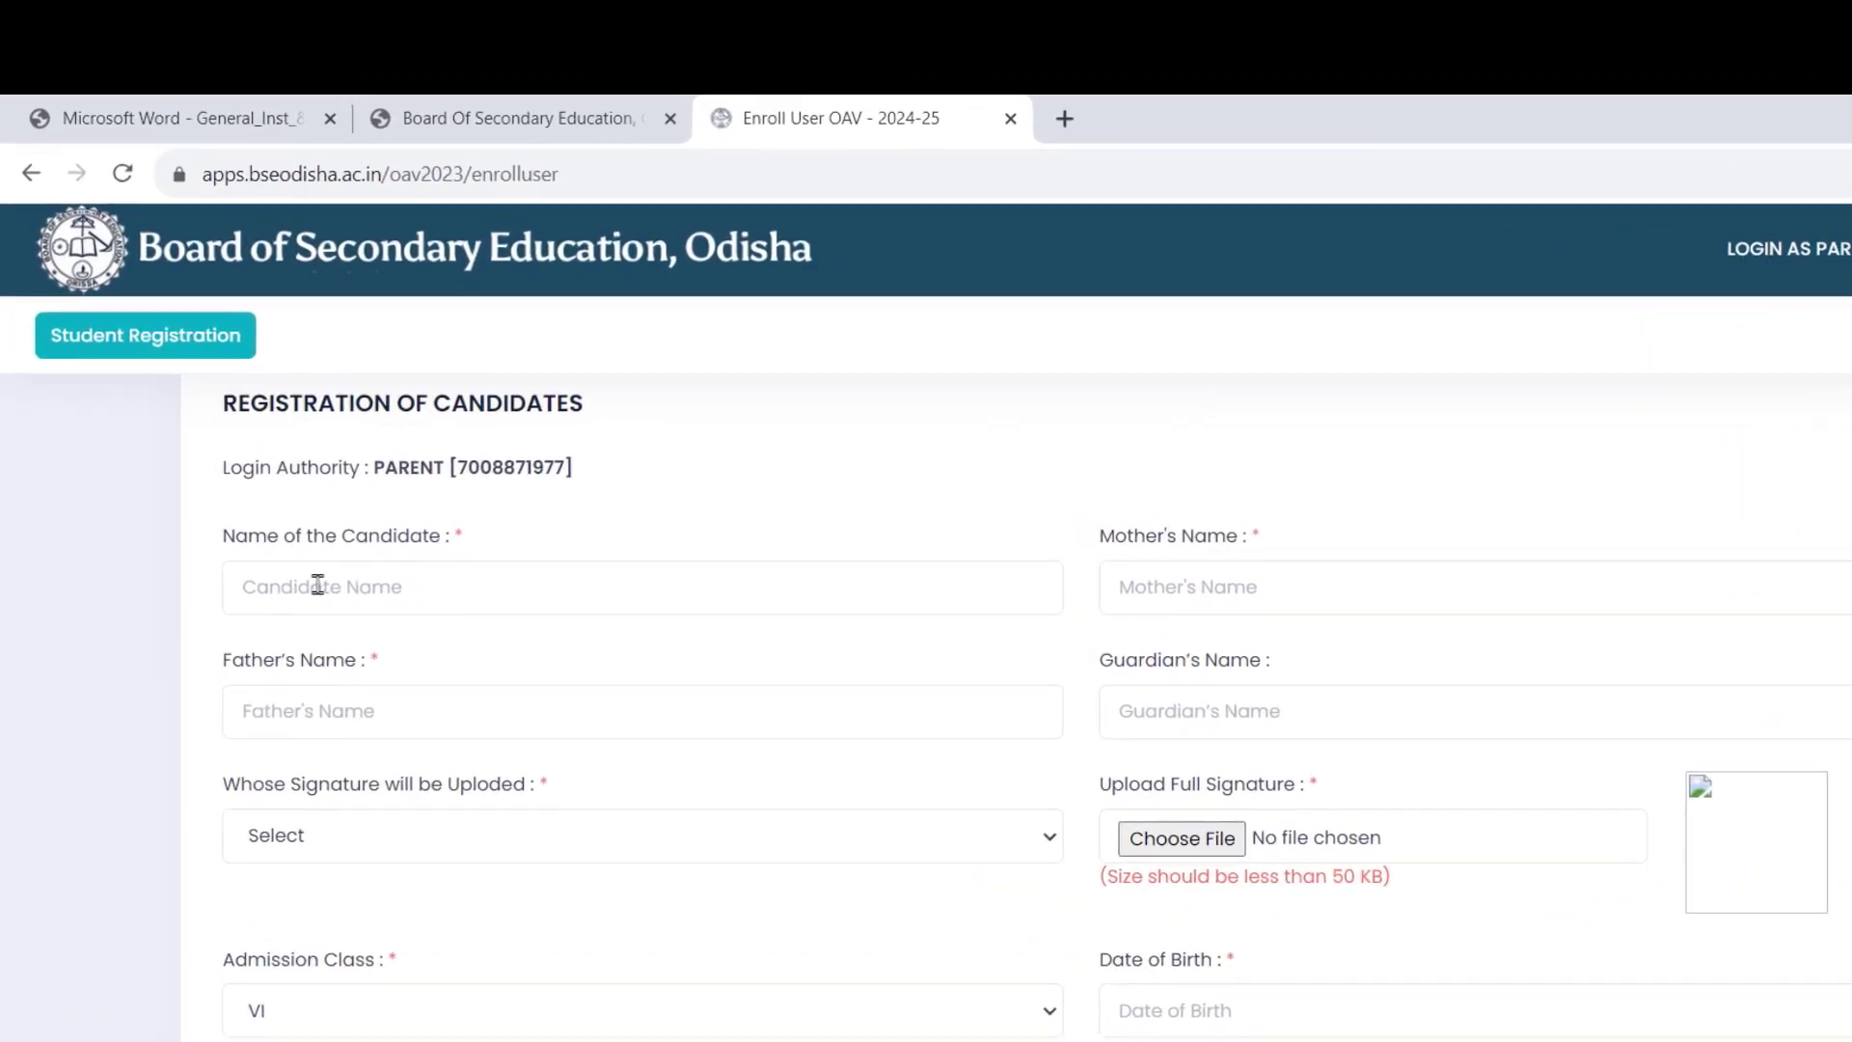
click(316, 586)
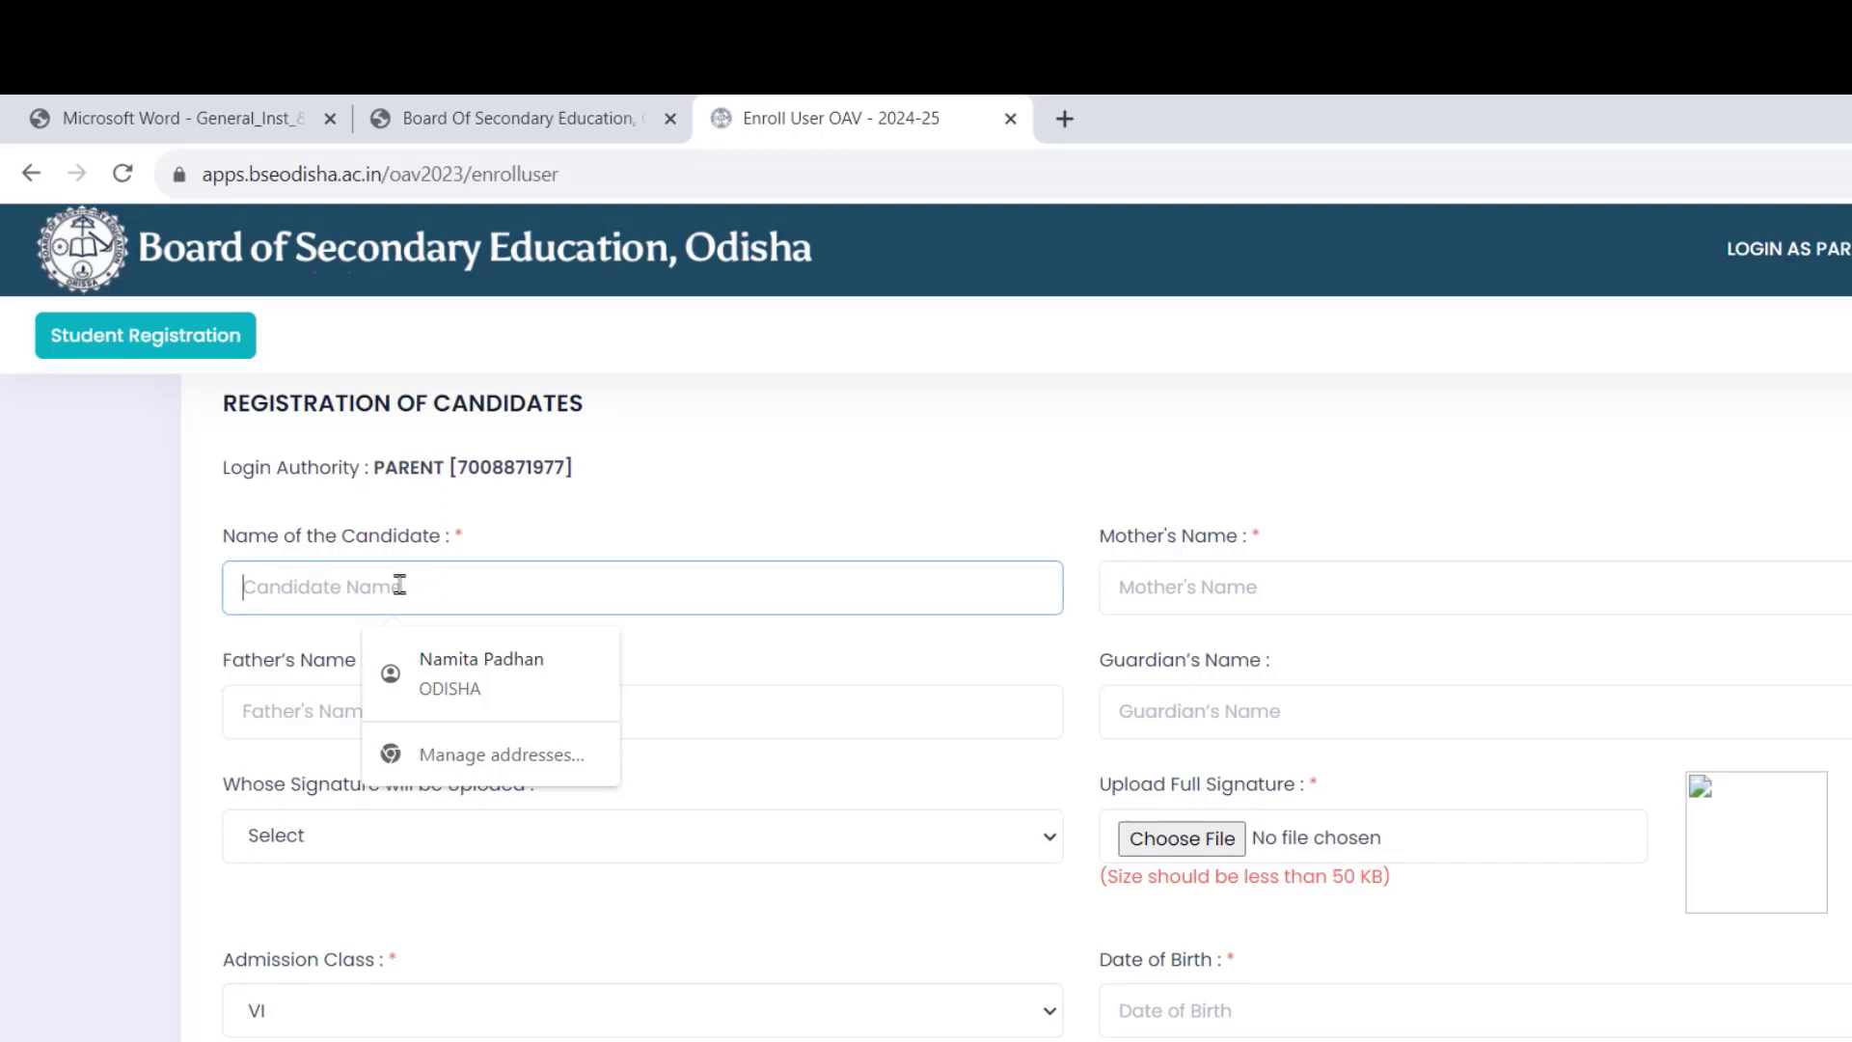
click(1151, 591)
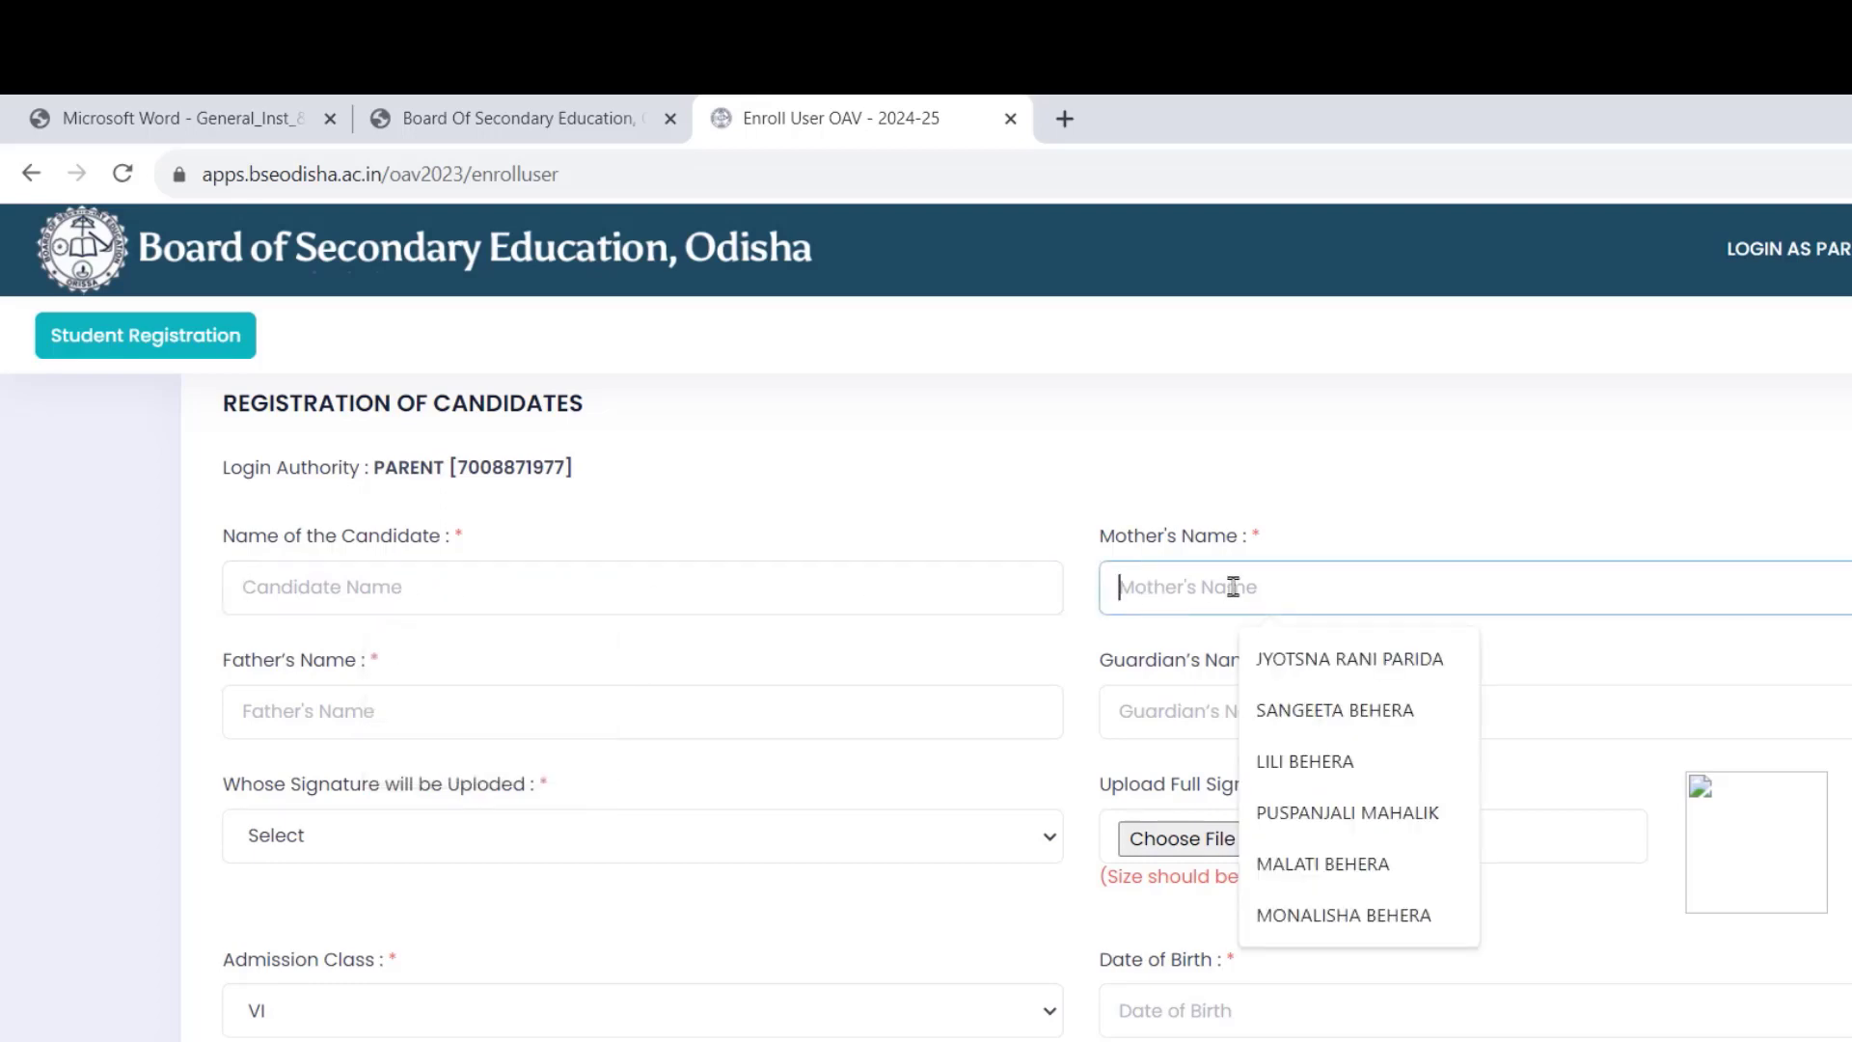
click(454, 711)
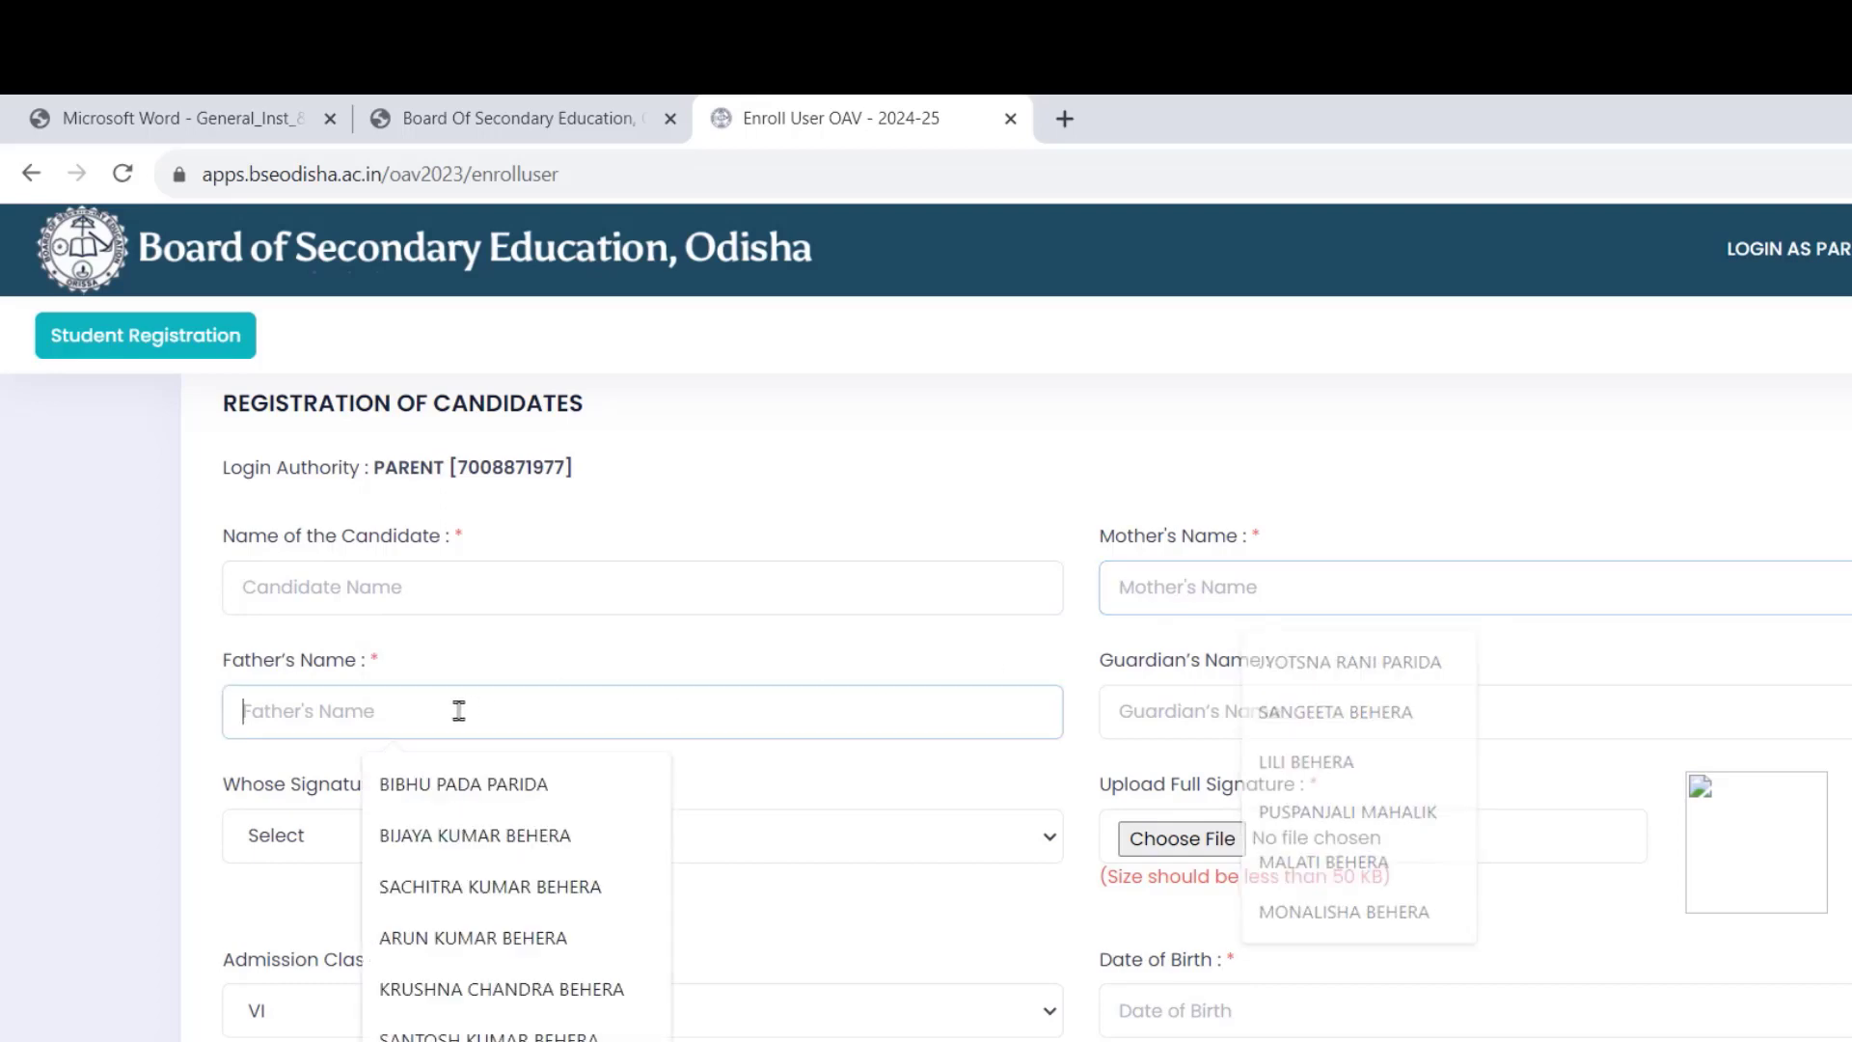
click(1211, 711)
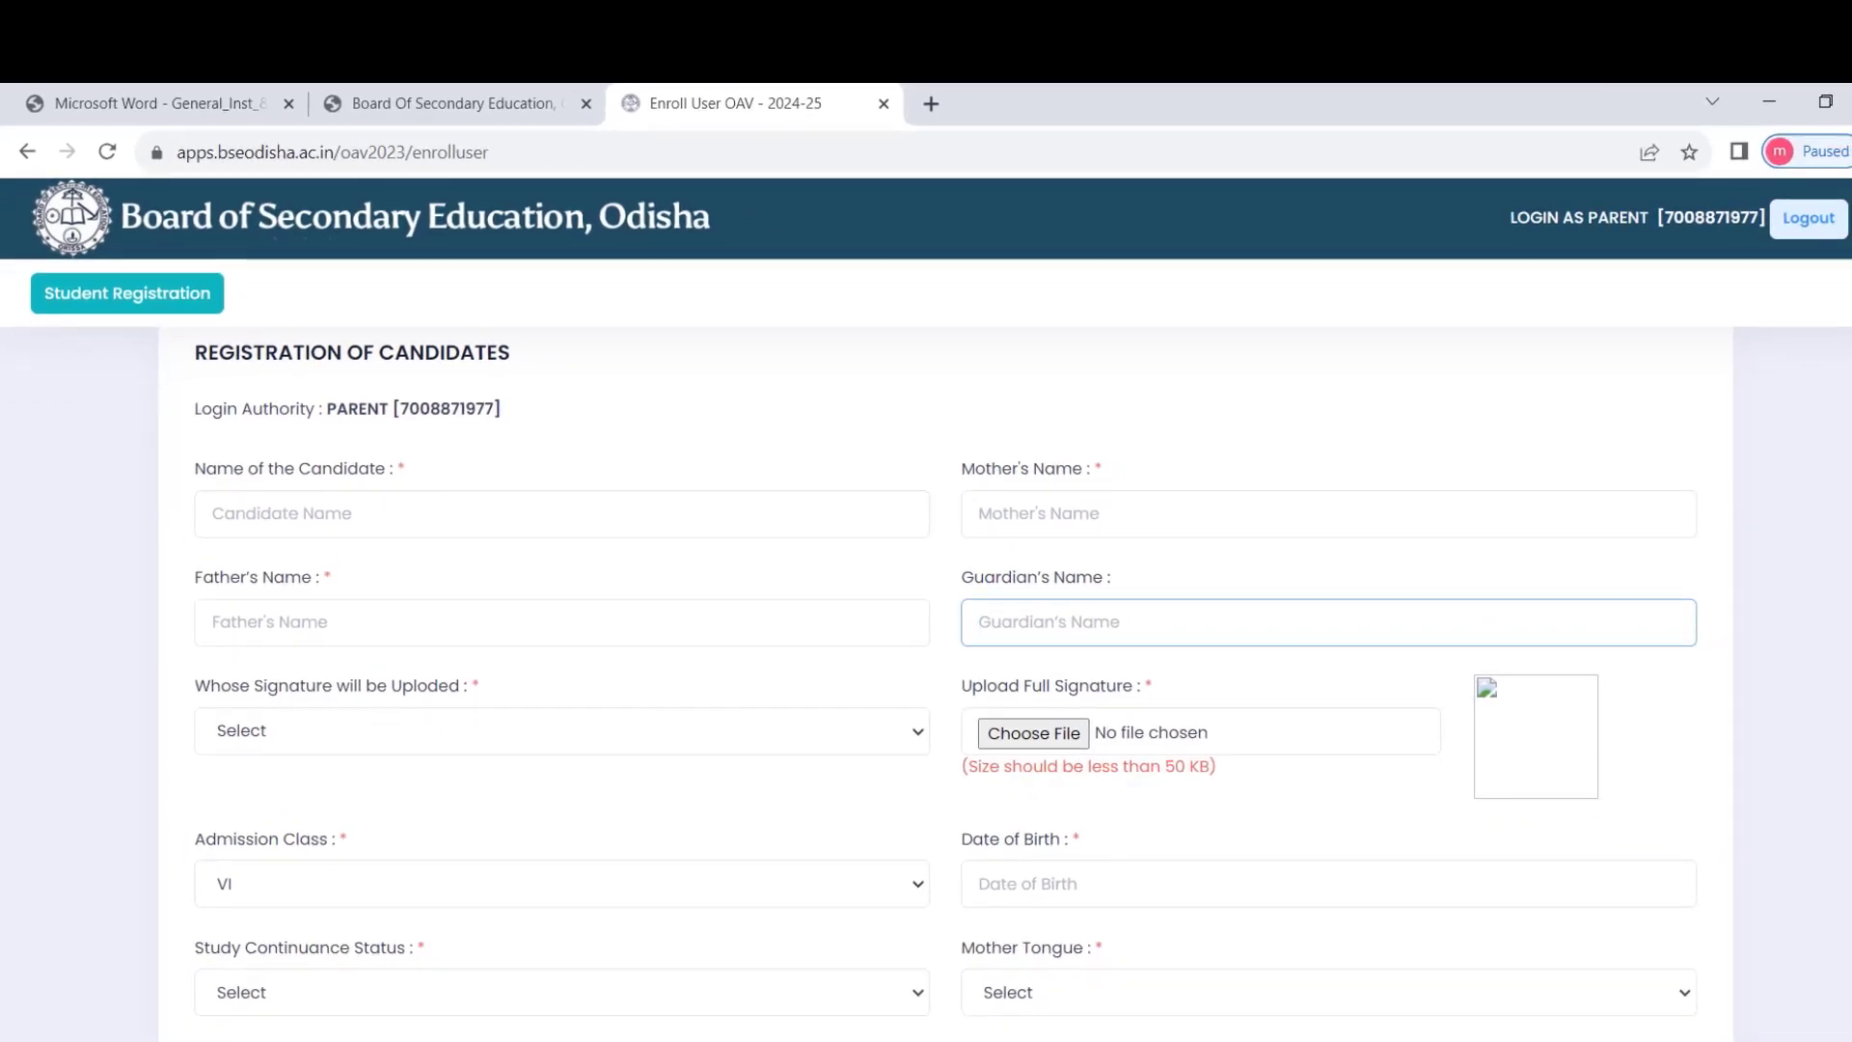
scroll(1427, 526, down, 1)
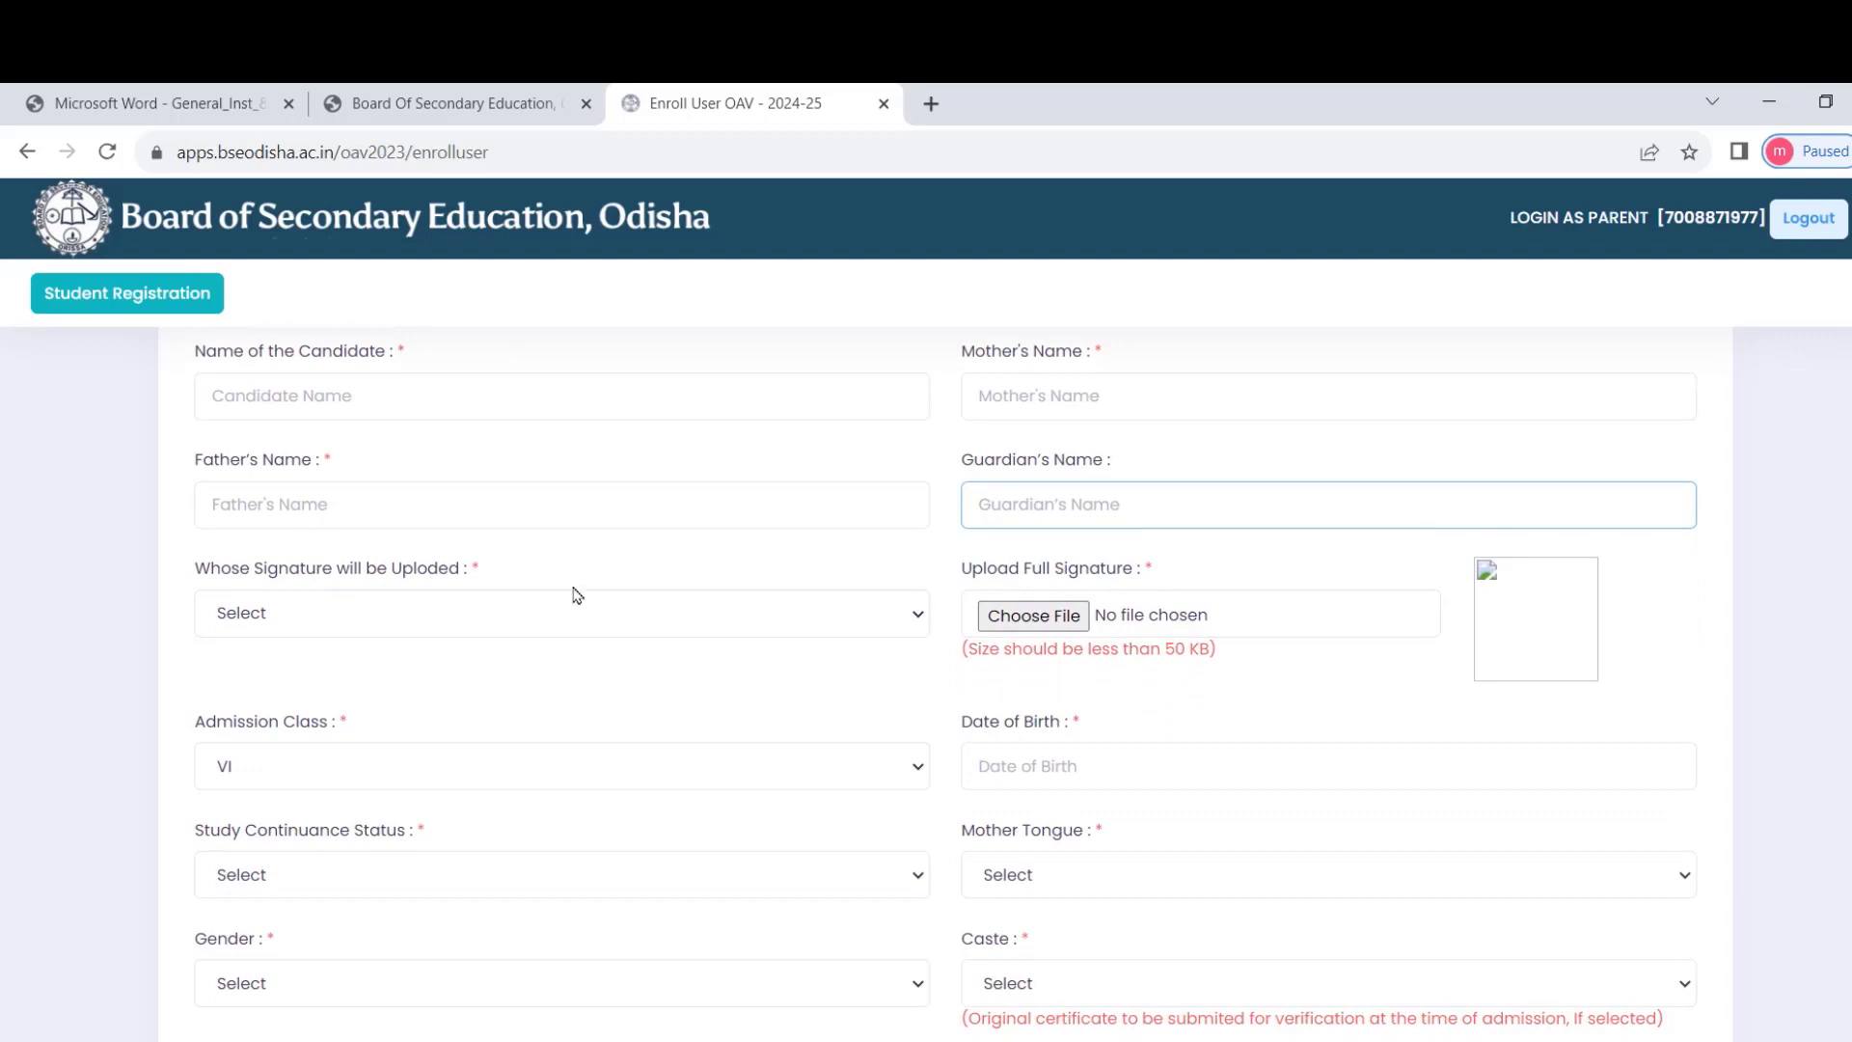
Set Father as the person whose signature will be uploaded
click(356, 613)
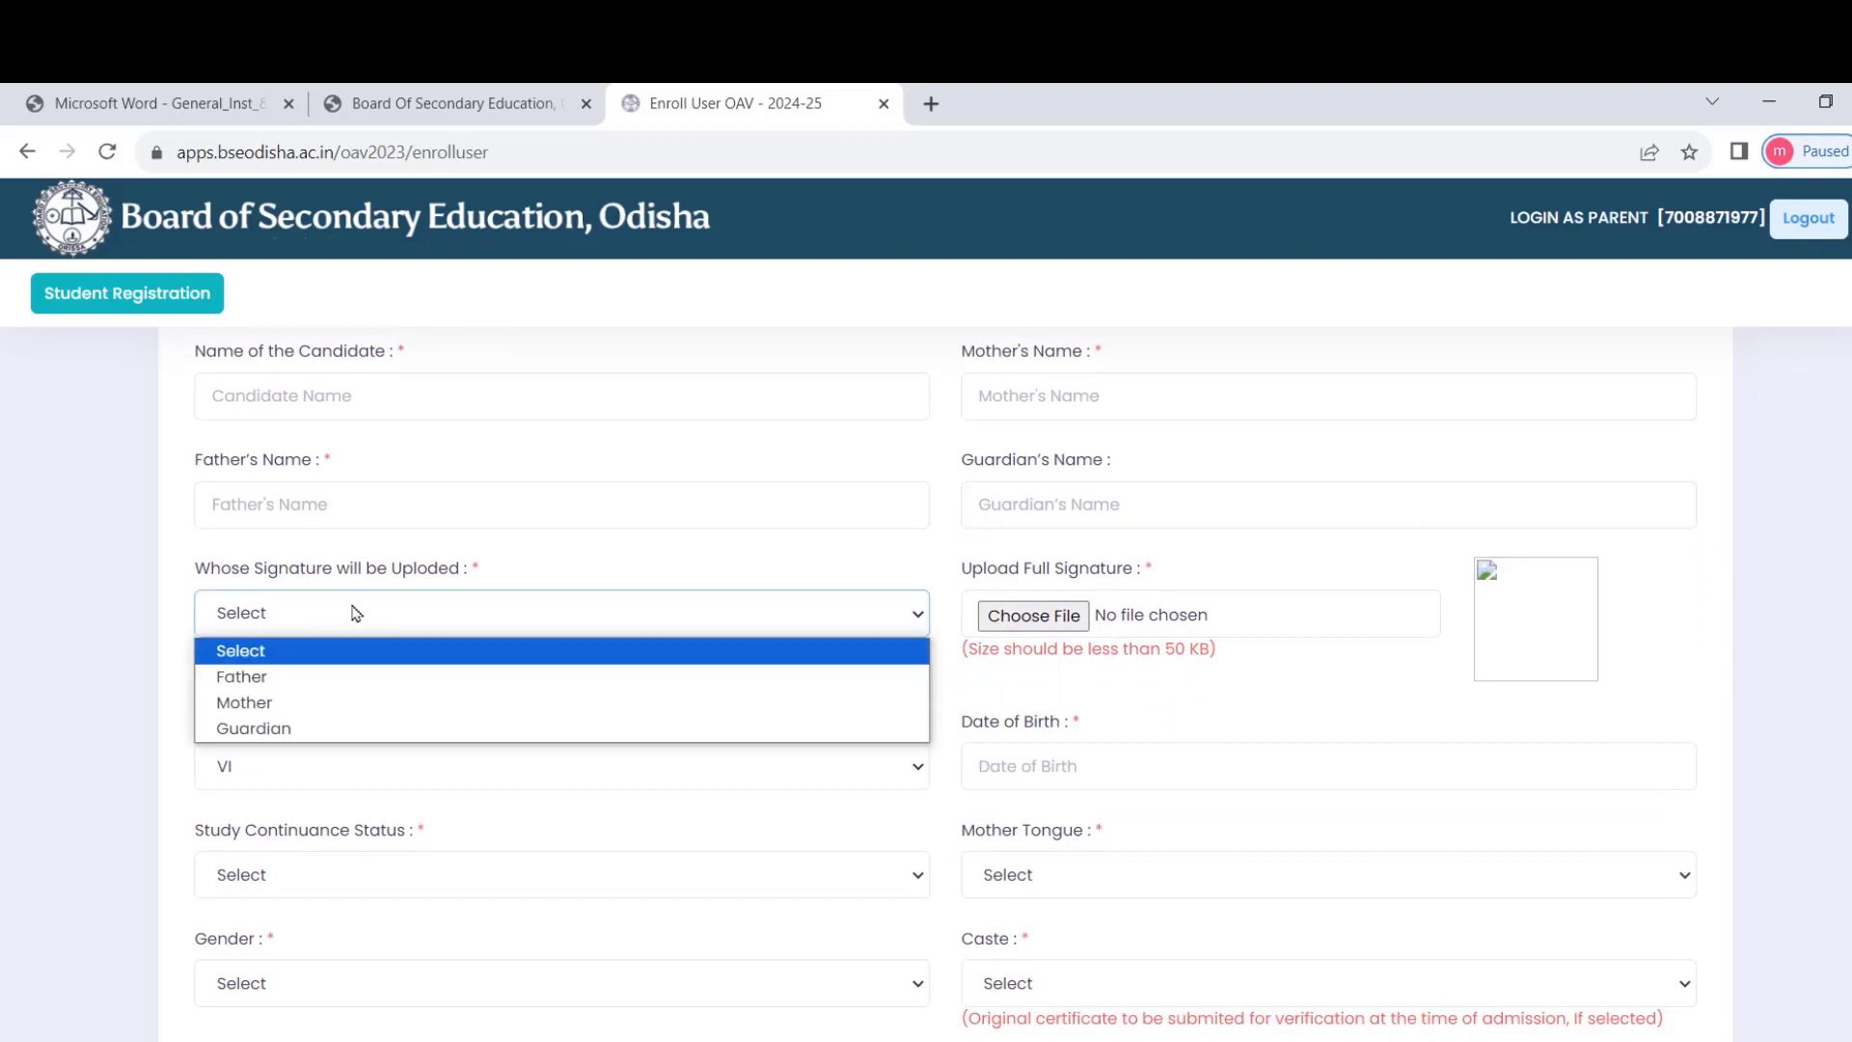
click(325, 687)
click(433, 617)
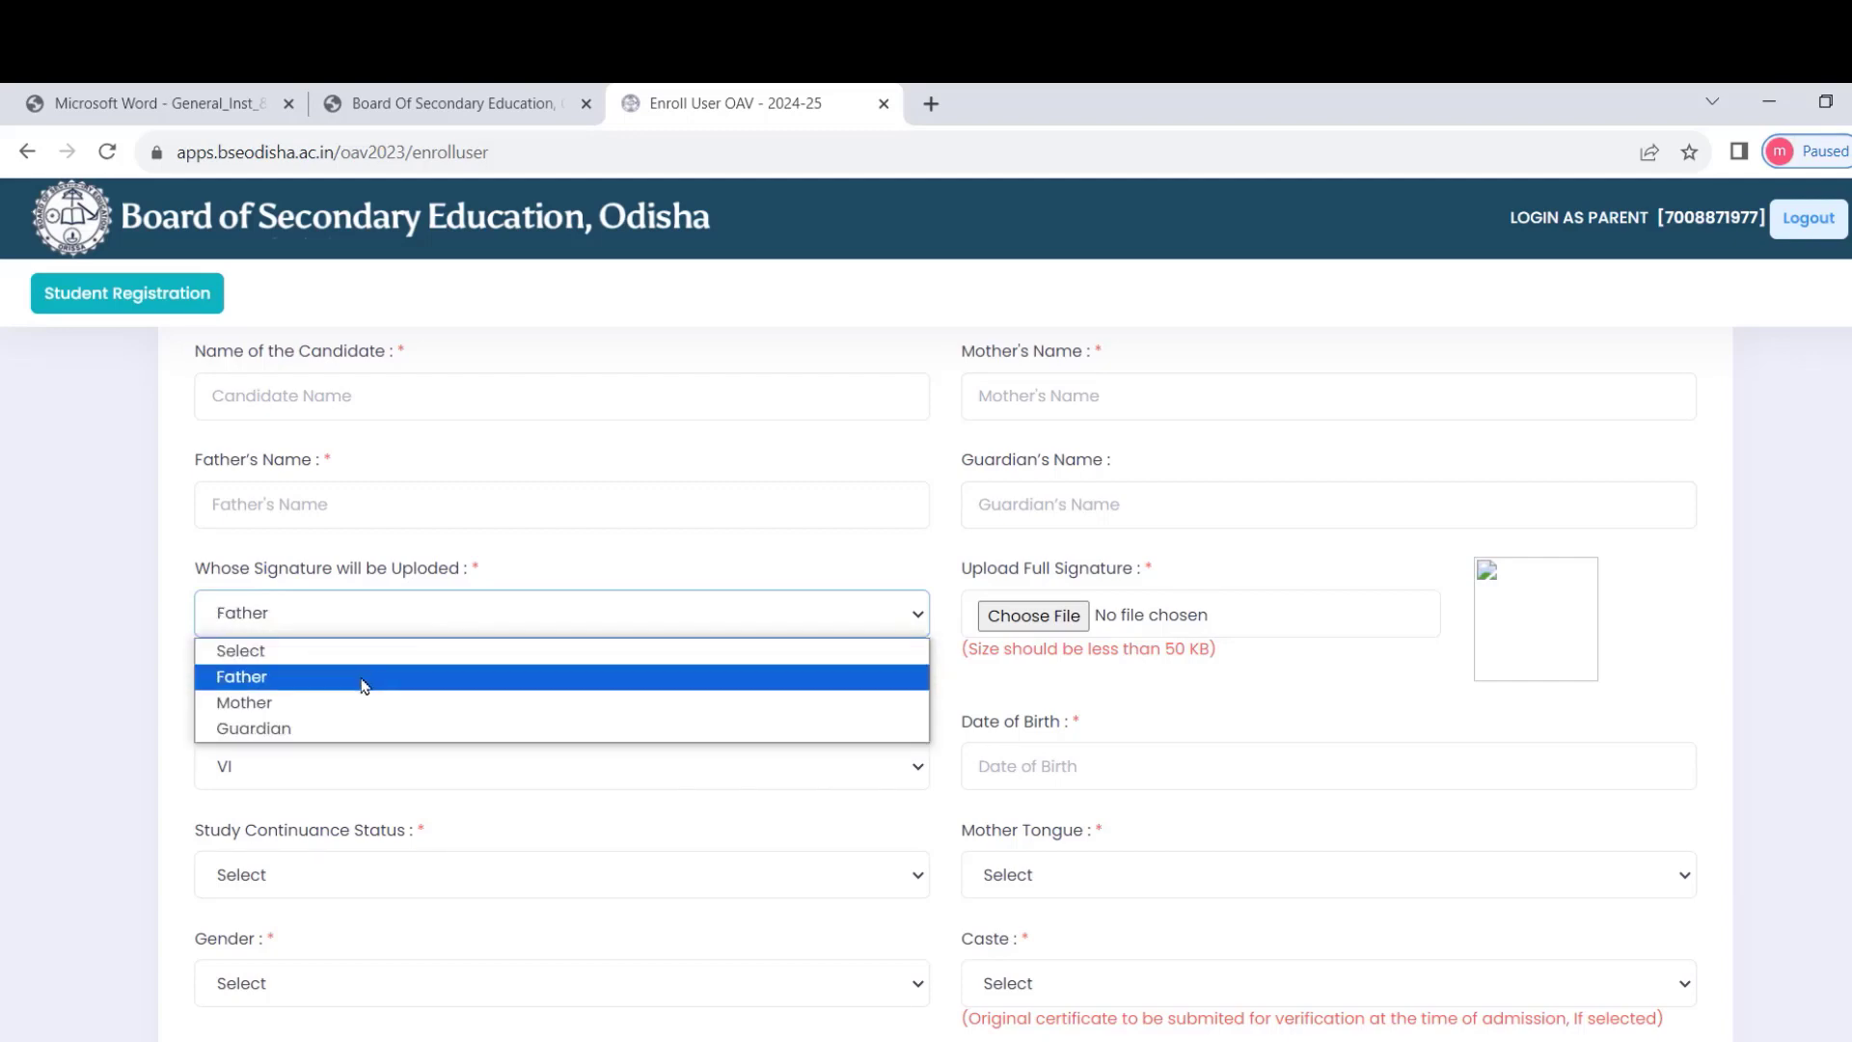
click(334, 702)
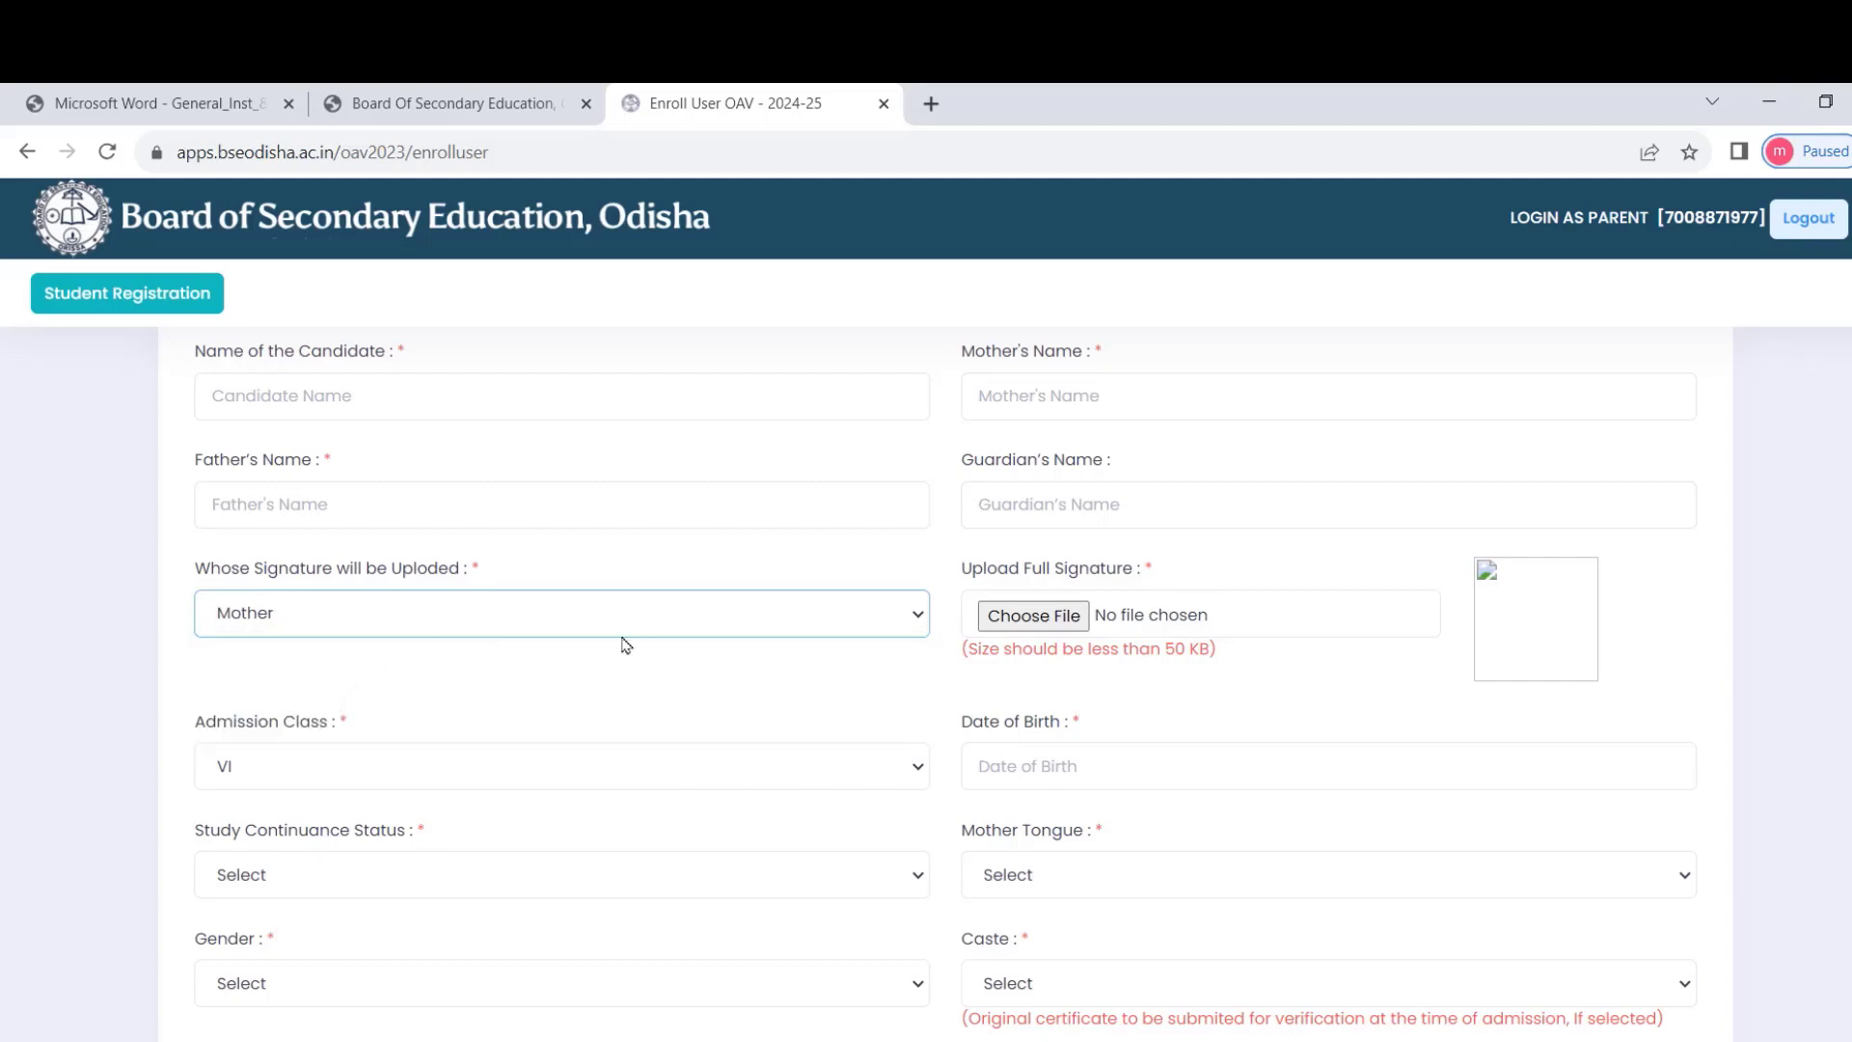
click(819, 625)
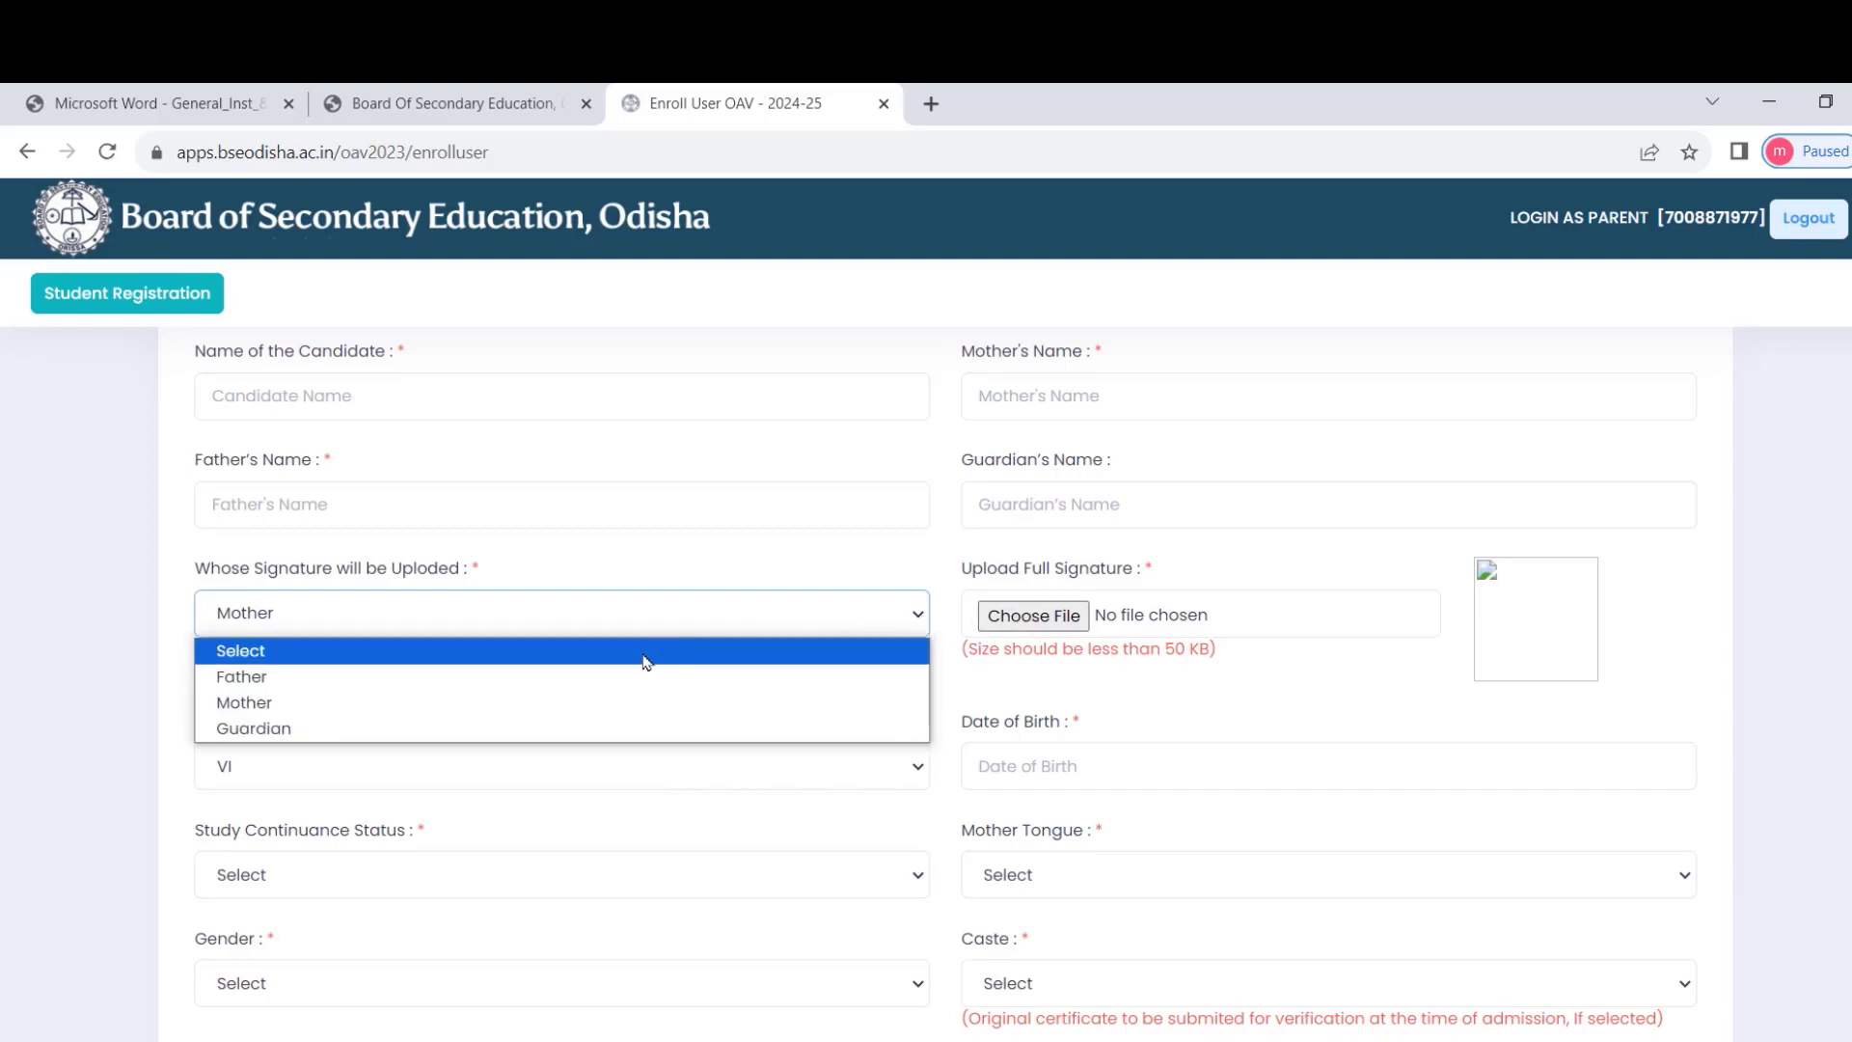
click(587, 676)
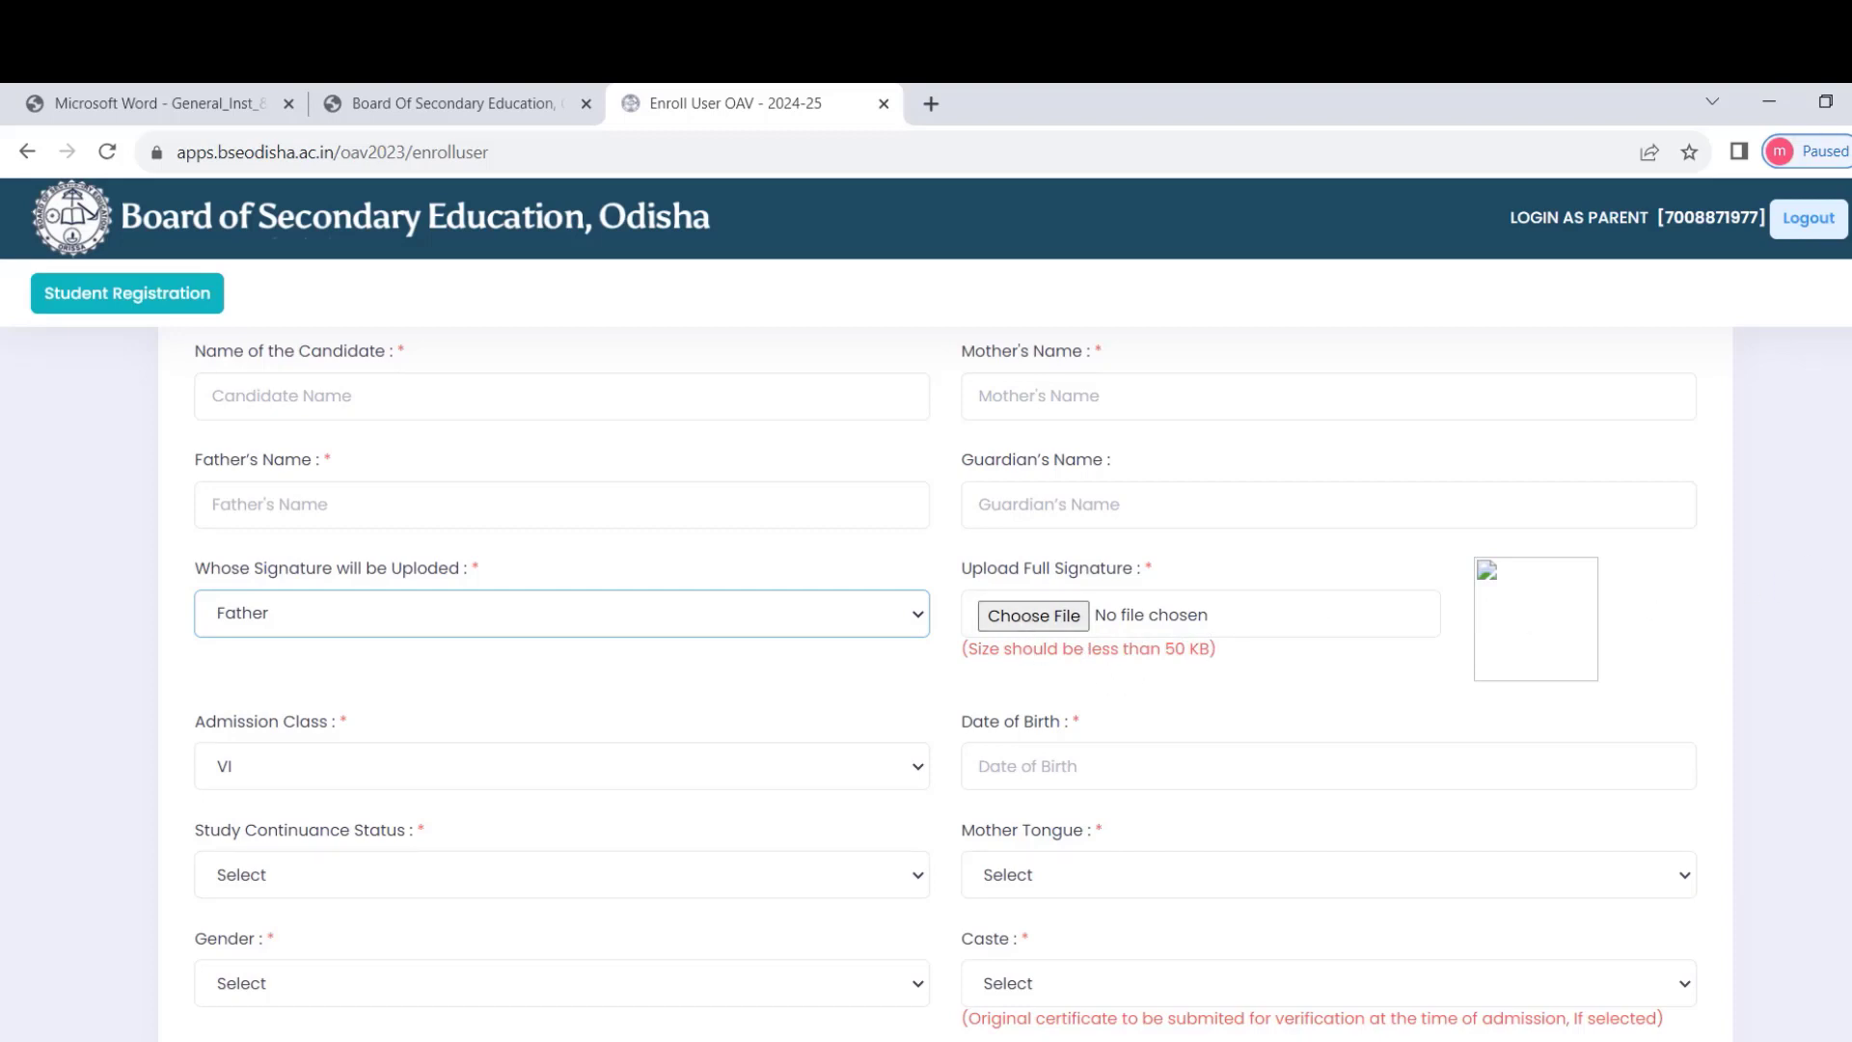
Try day 22 as date of birth and dismiss the birth-date range warning, leaving it blank
scroll(1560, 521, down, 2)
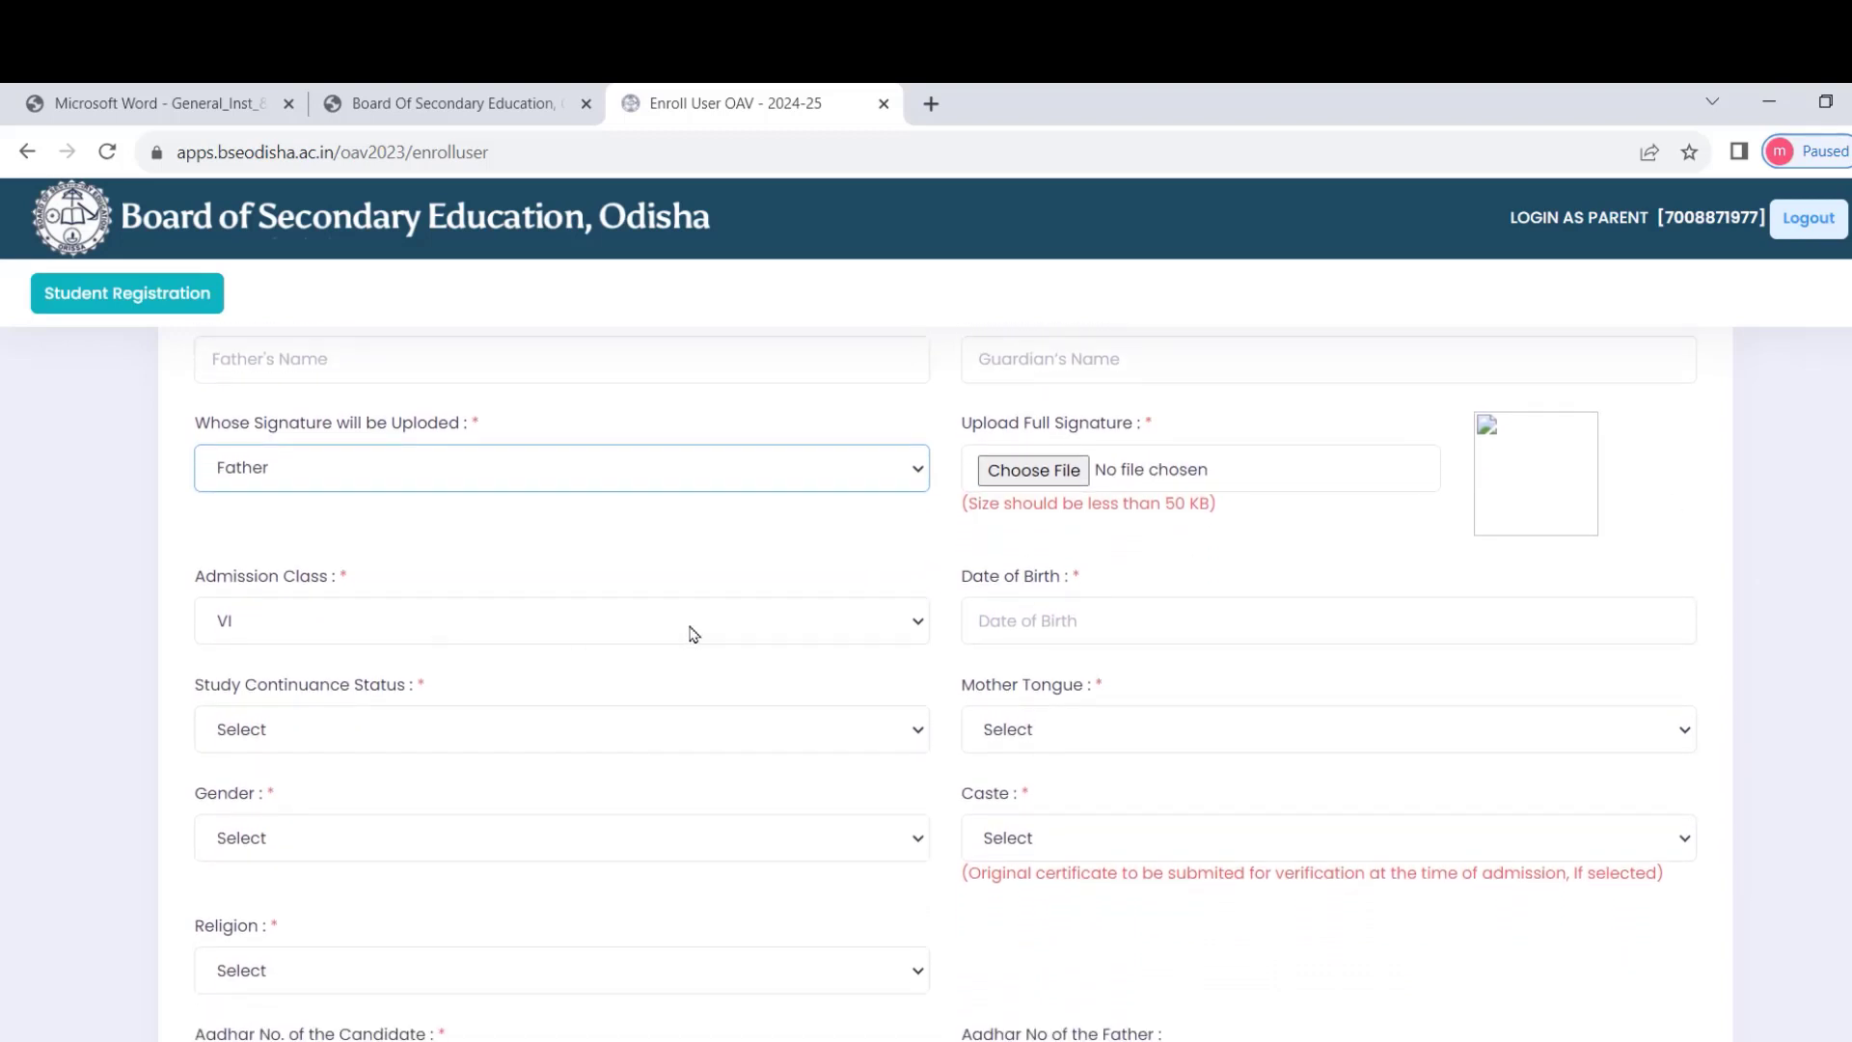
click(1046, 627)
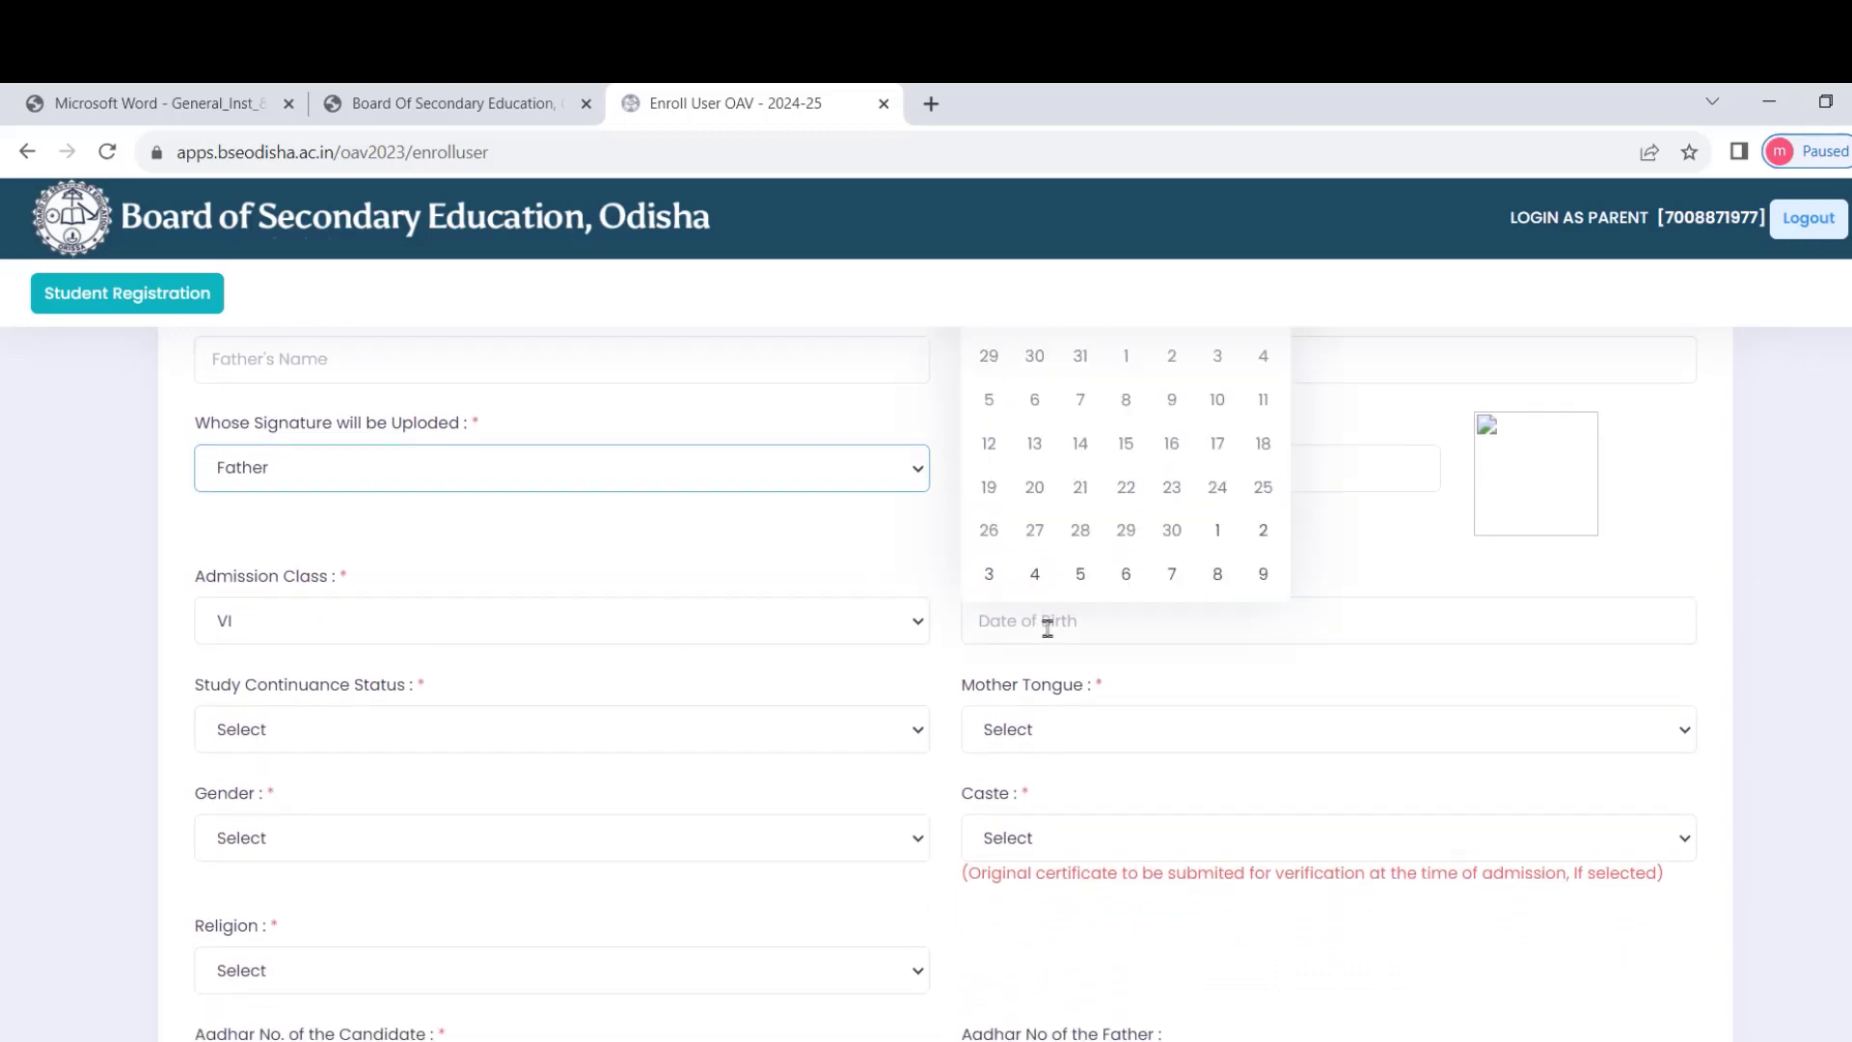
click(1125, 487)
click(1175, 289)
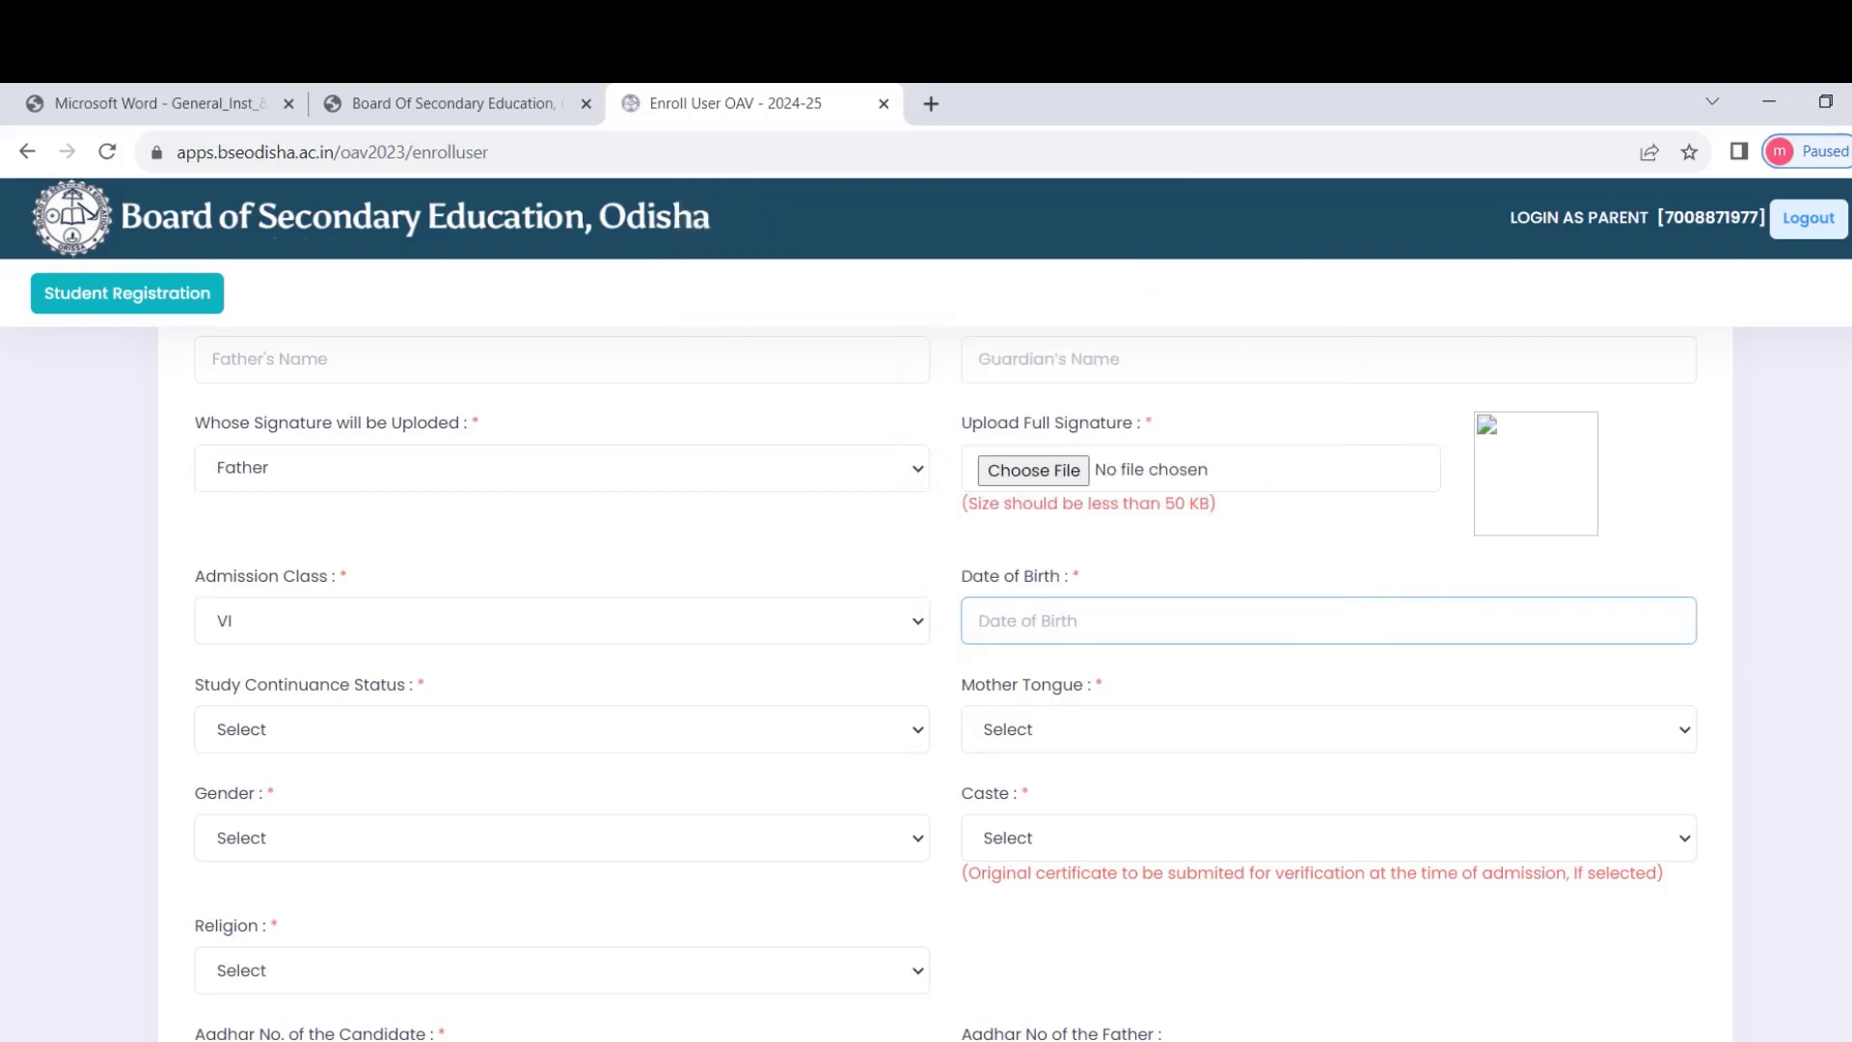
scroll(945, 683, down, 1)
scroll(945, 683, down, 1)
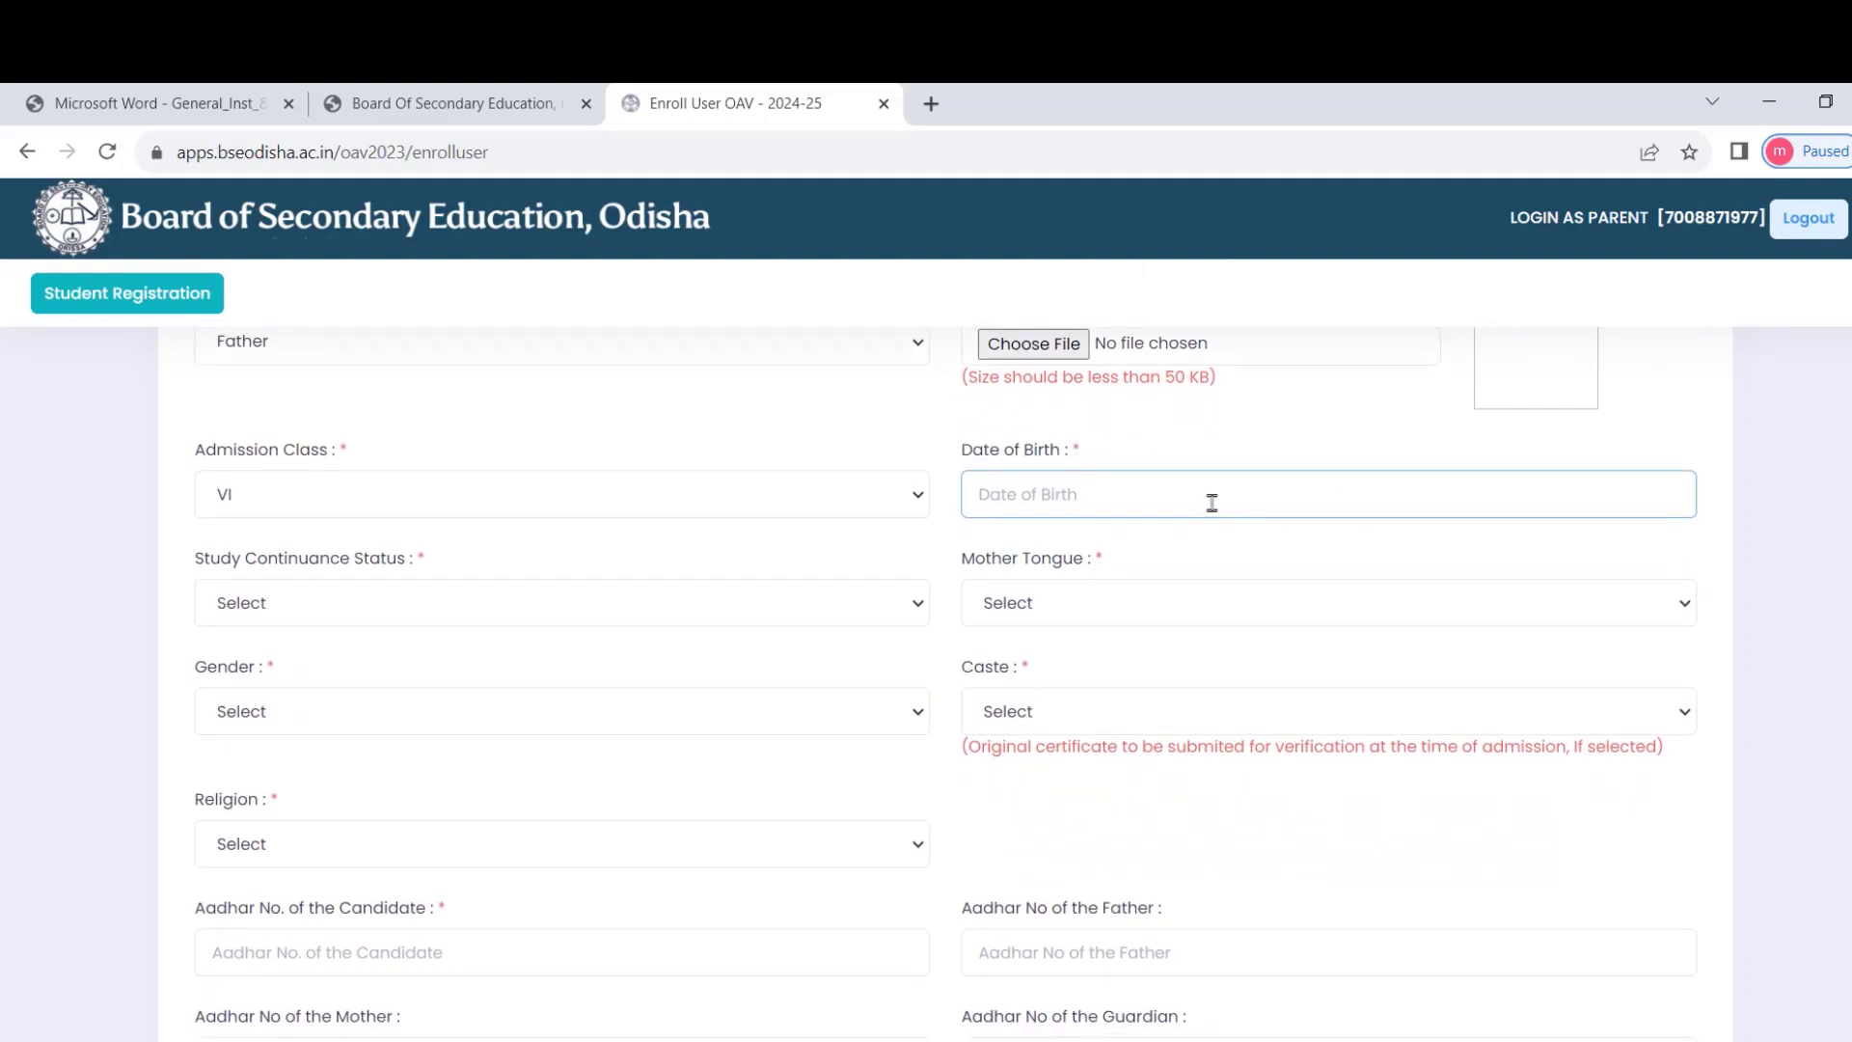
Mark the candidate as continuing in Class-V during 2023-24 with ODIA mother tongue
click(602, 610)
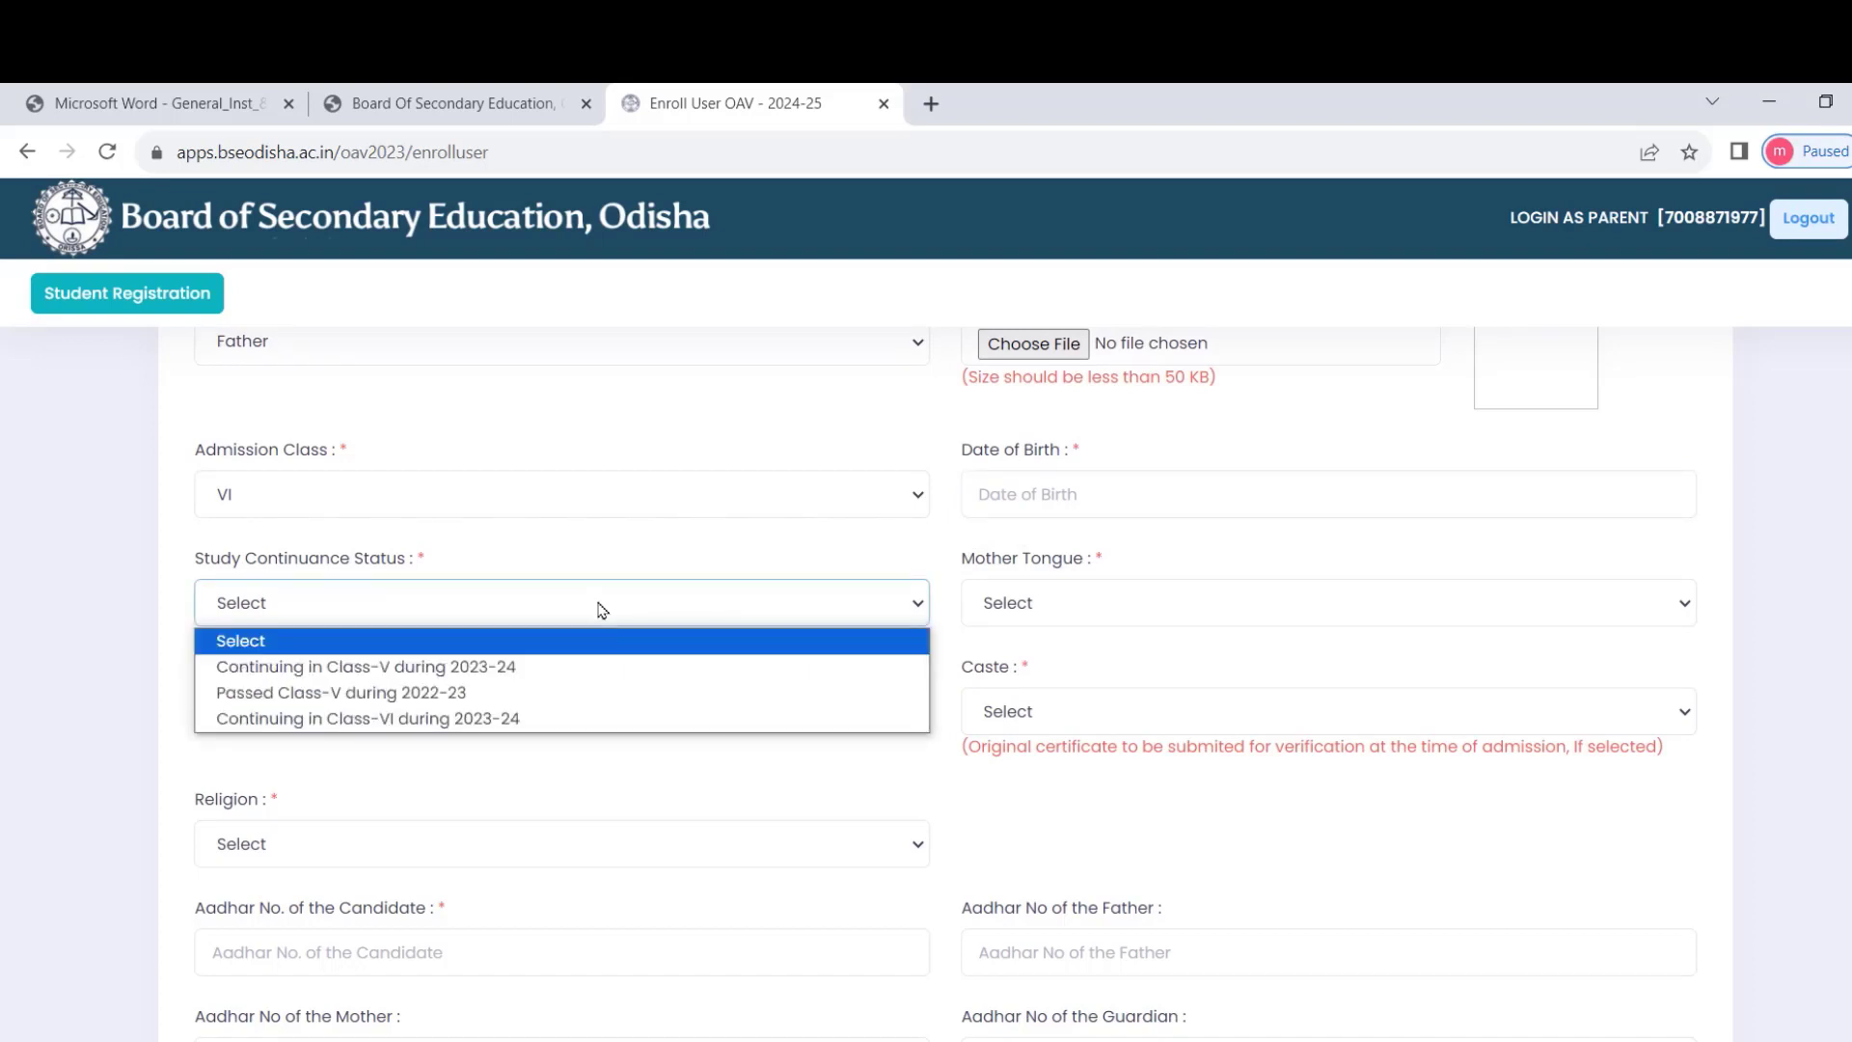
click(582, 675)
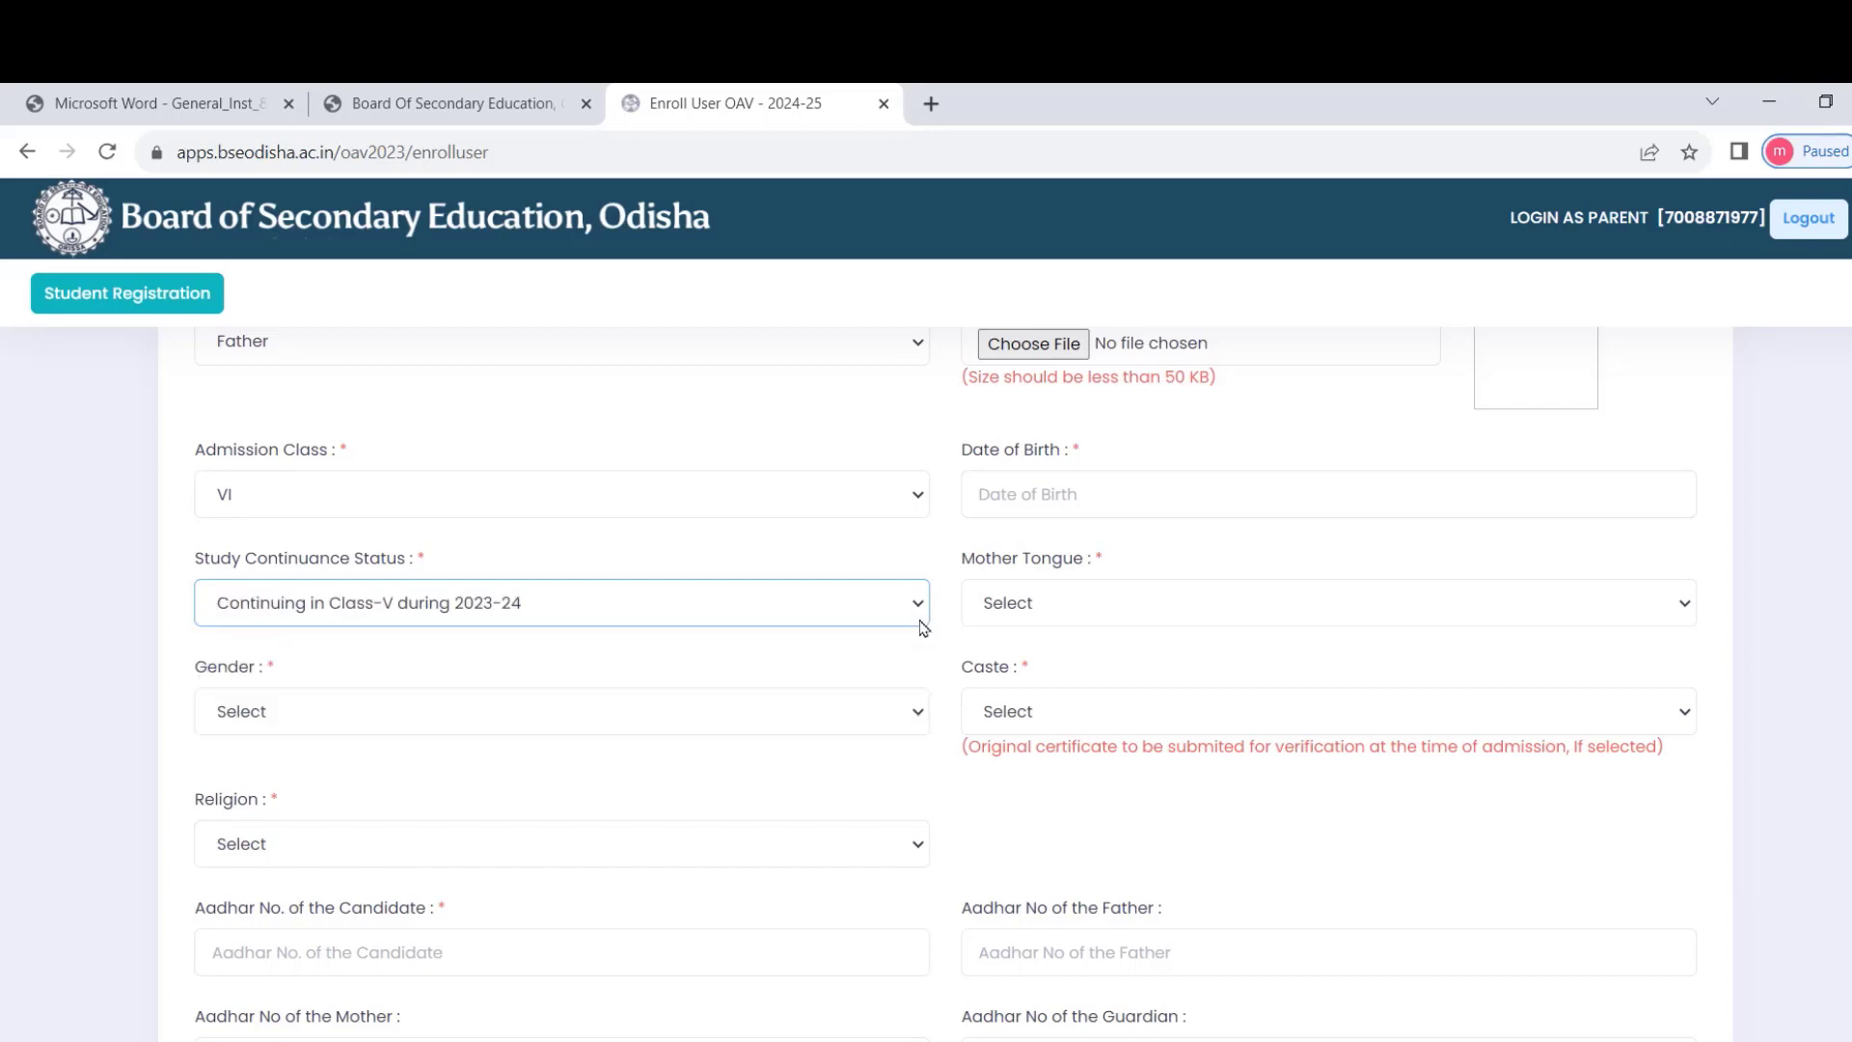
click(1089, 602)
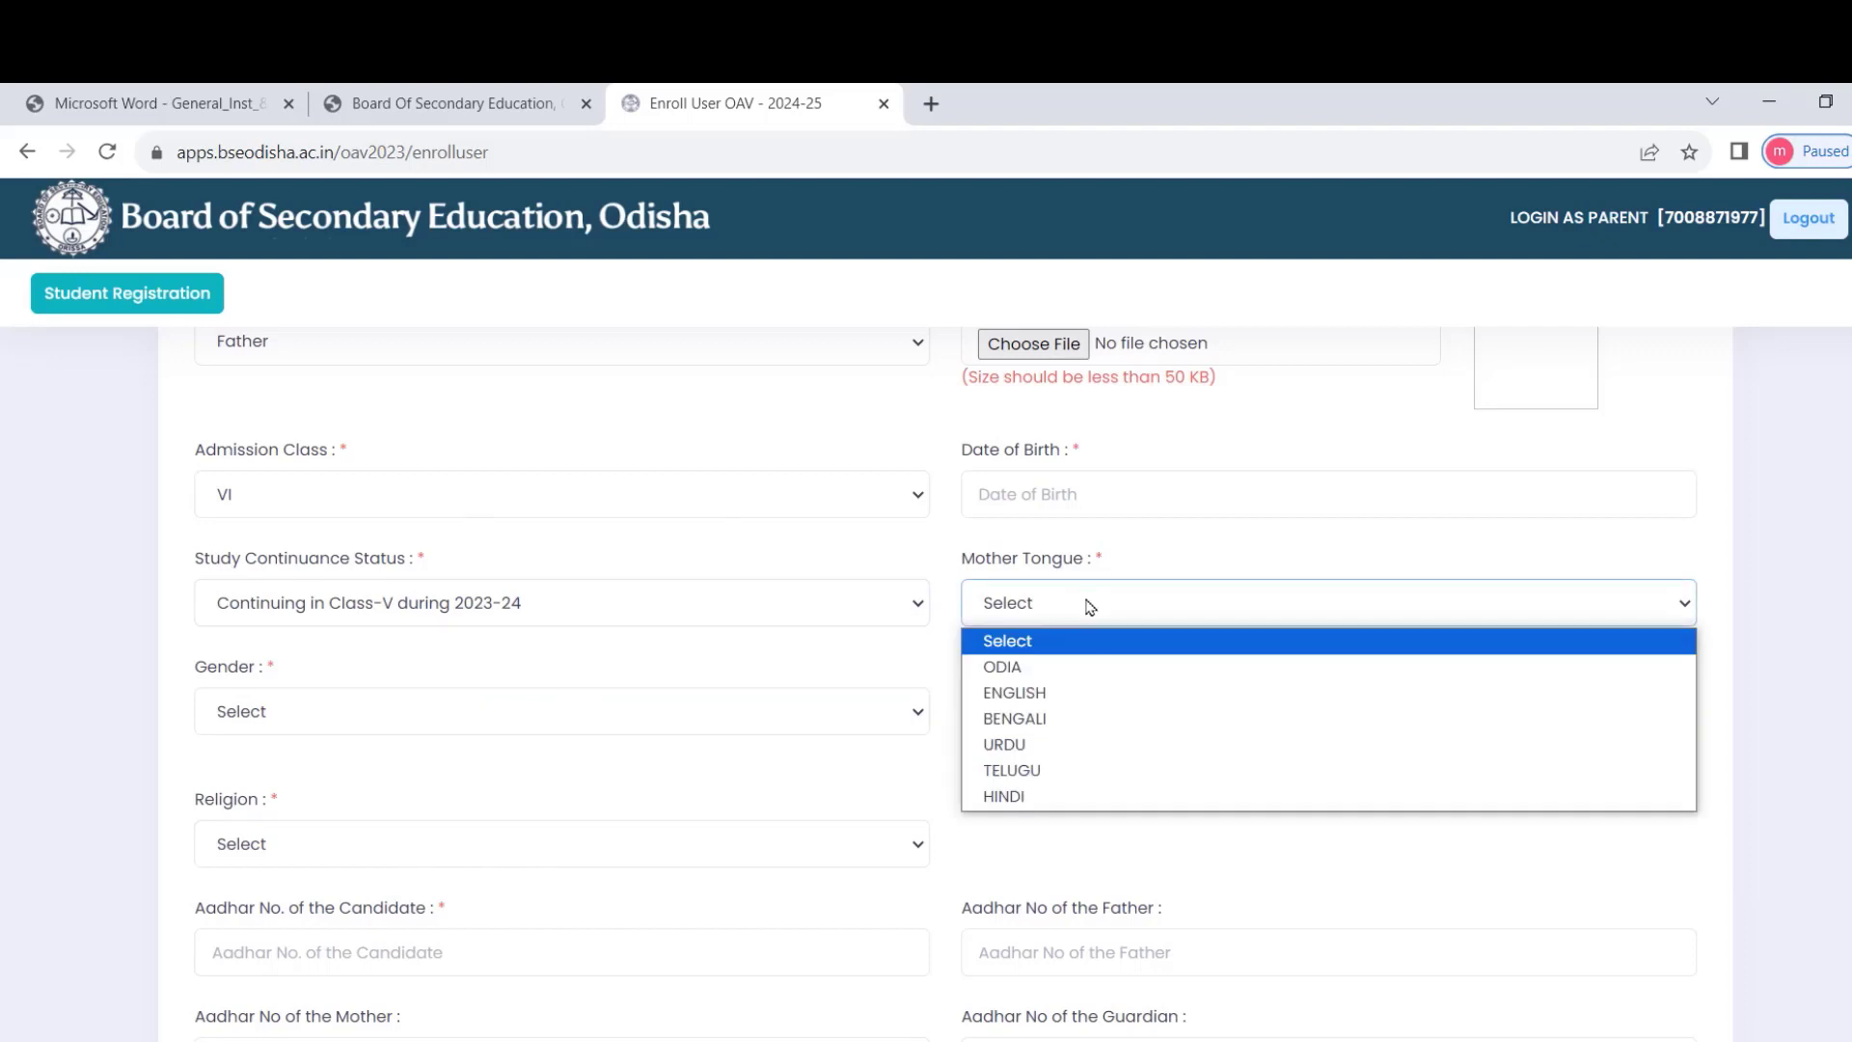
click(1049, 666)
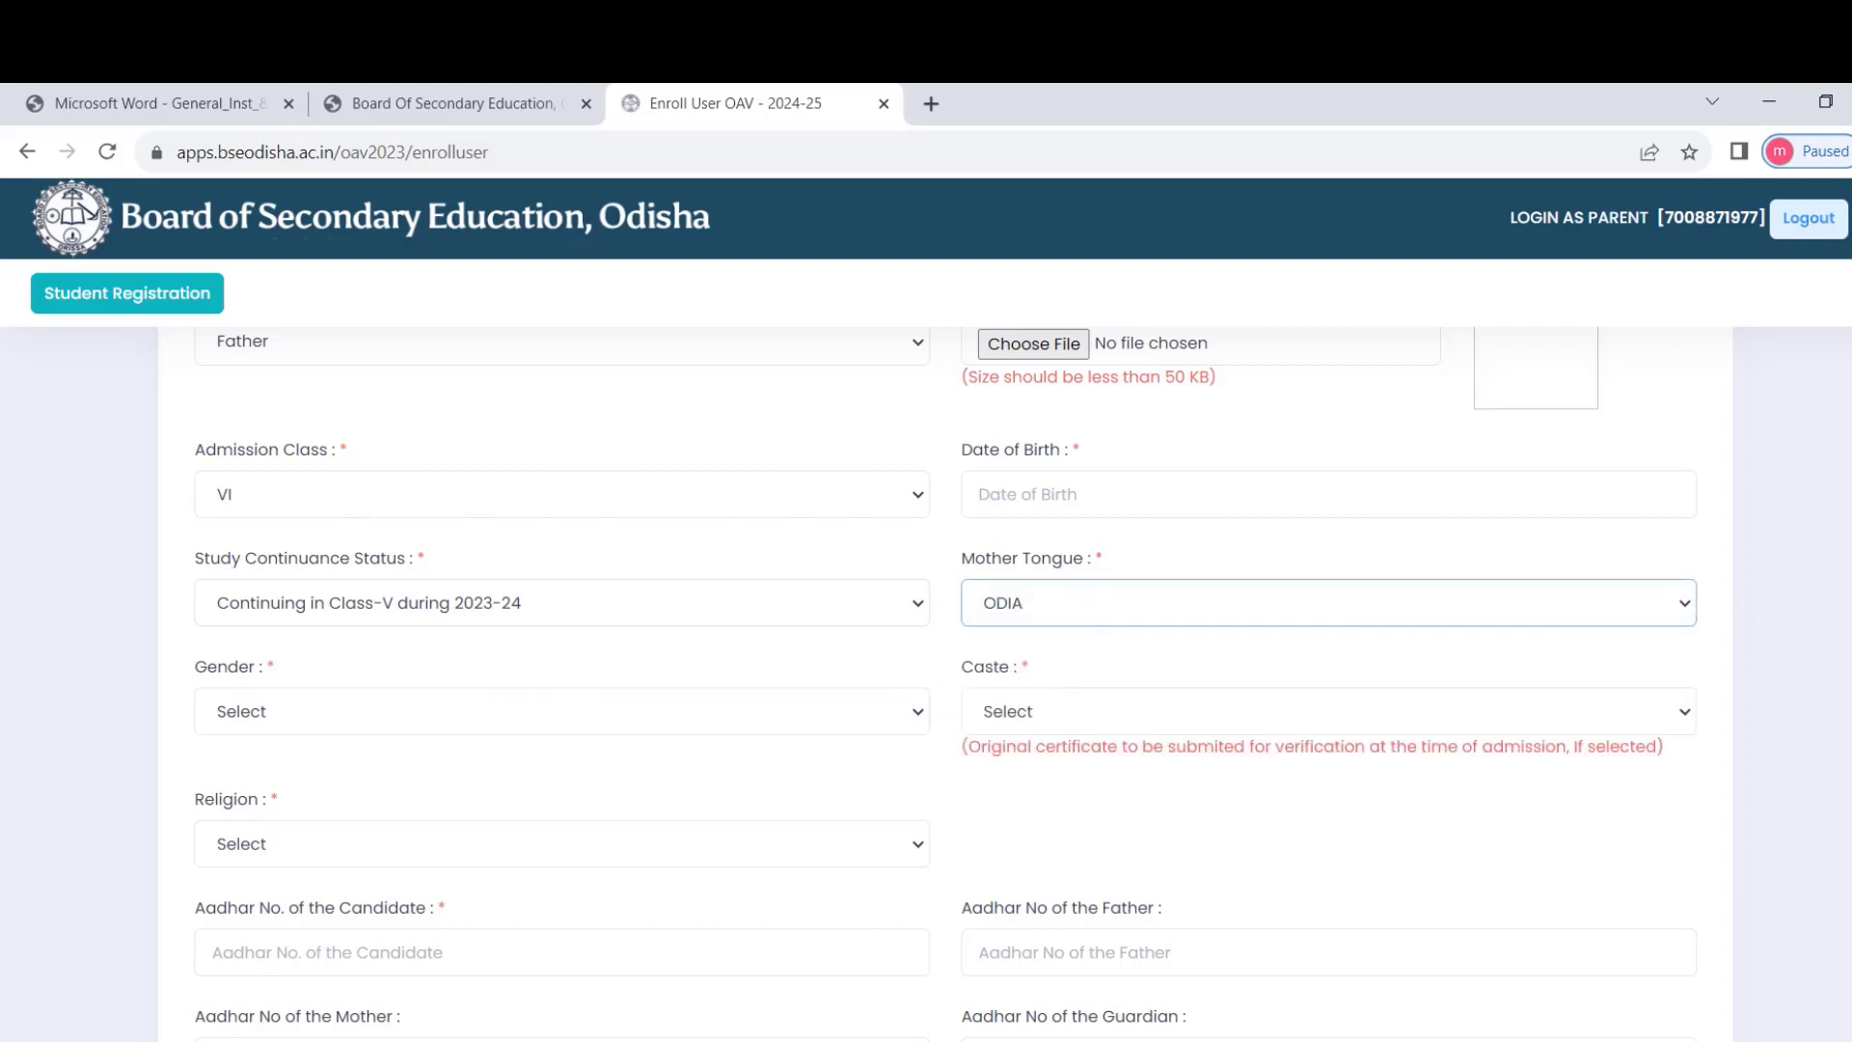
scroll(945, 675, down, 2)
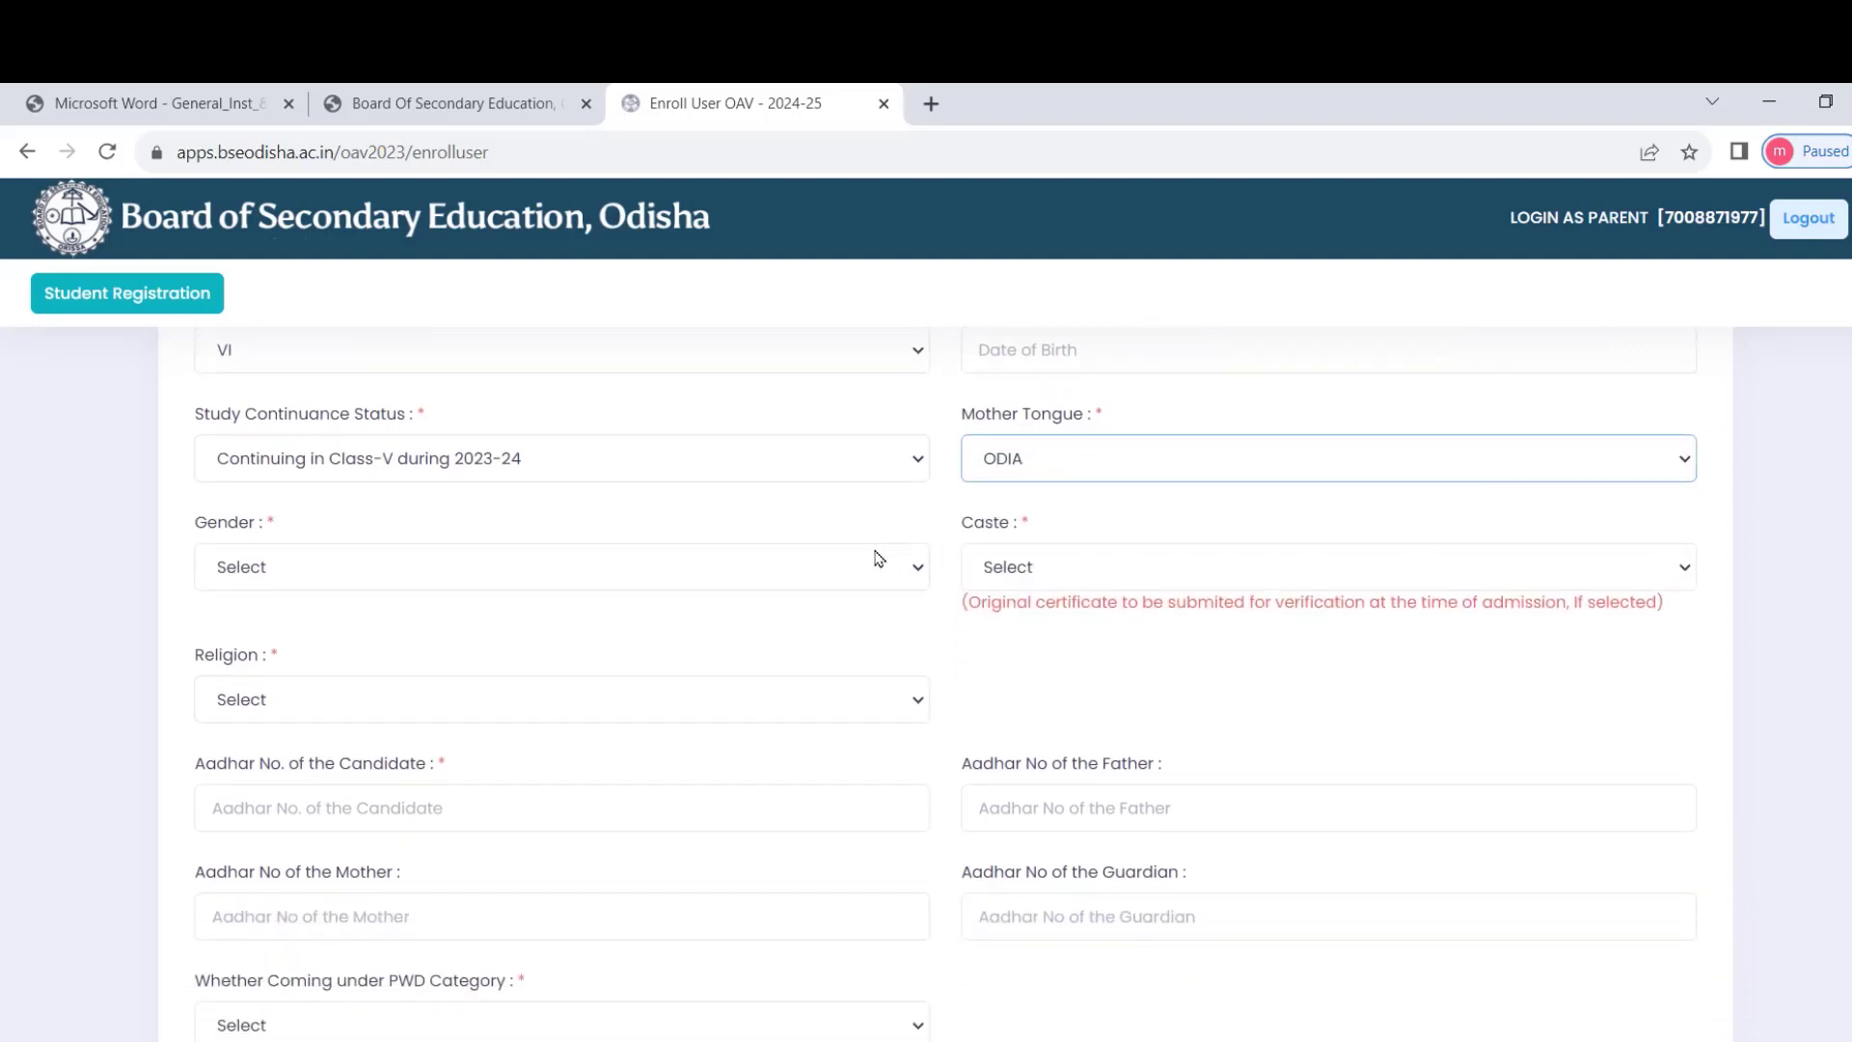
Set gender to Male, caste to ST and religion to Hinduism
click(870, 565)
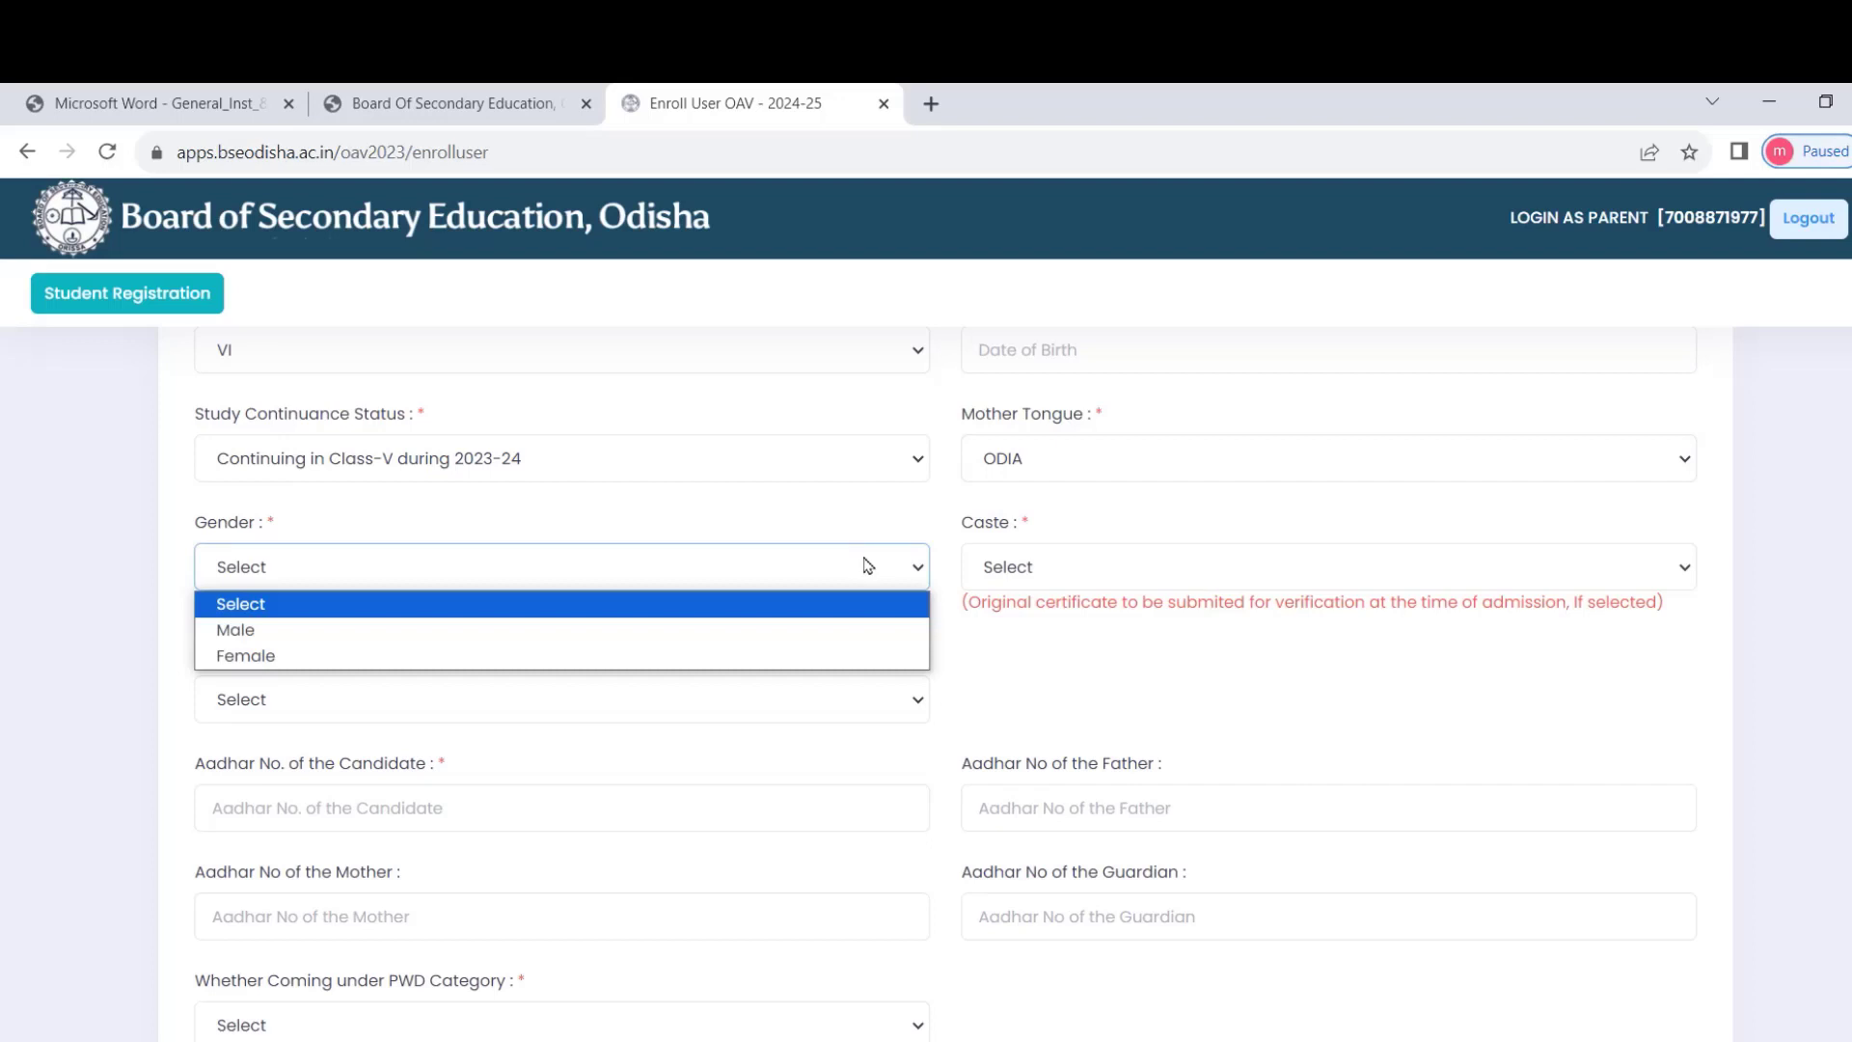
click(799, 636)
click(1076, 566)
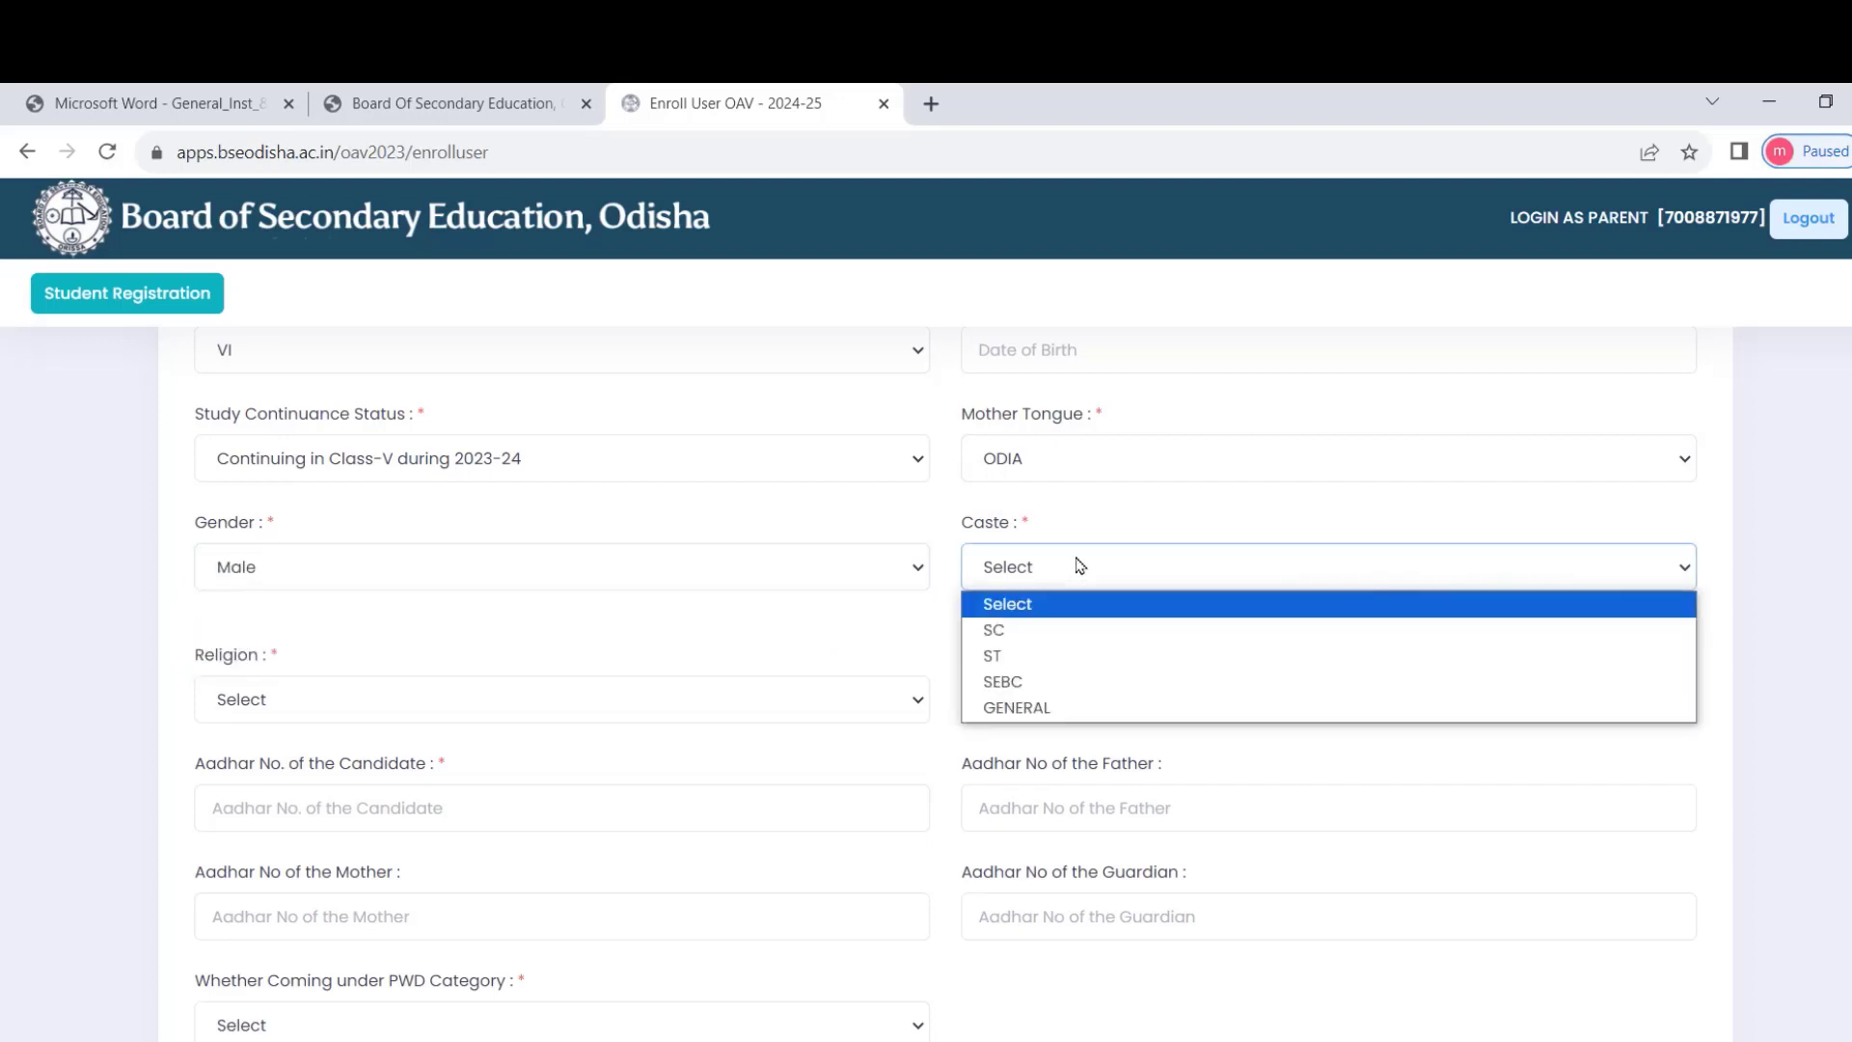
click(1034, 655)
scroll(815, 537, down, 1)
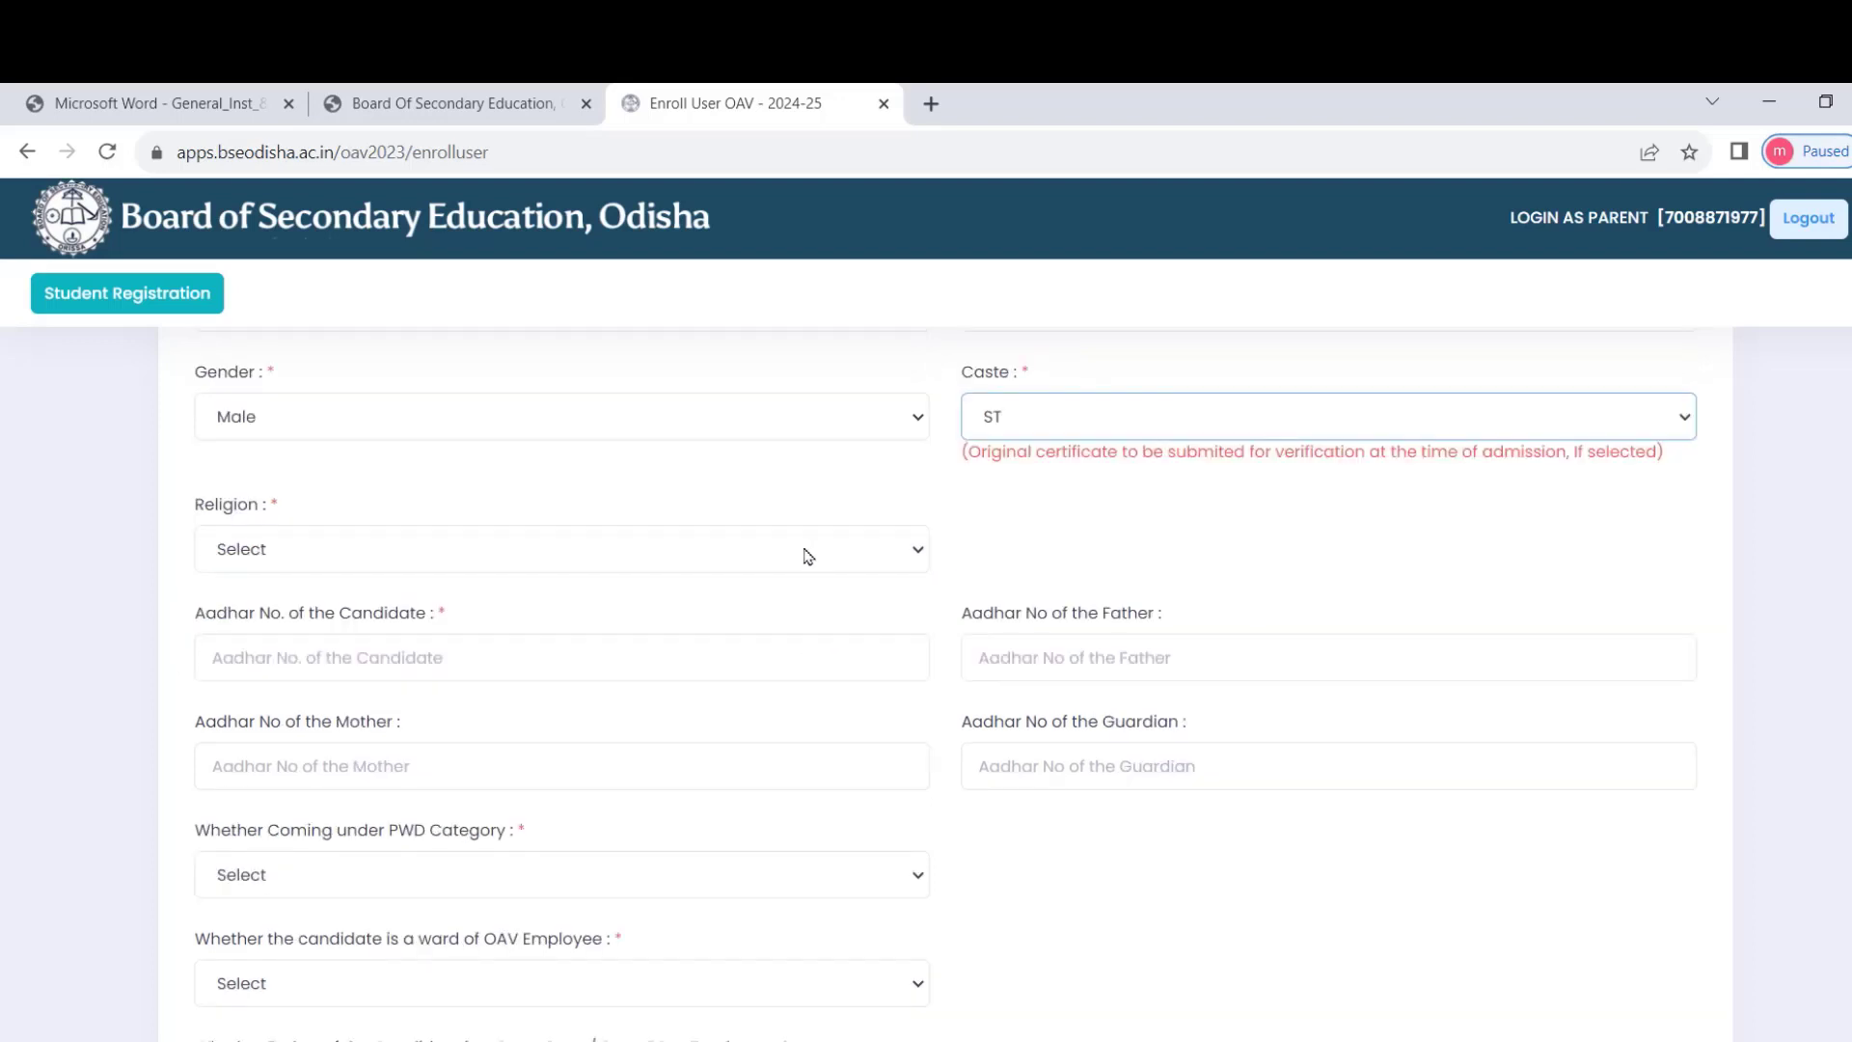
click(807, 551)
click(770, 614)
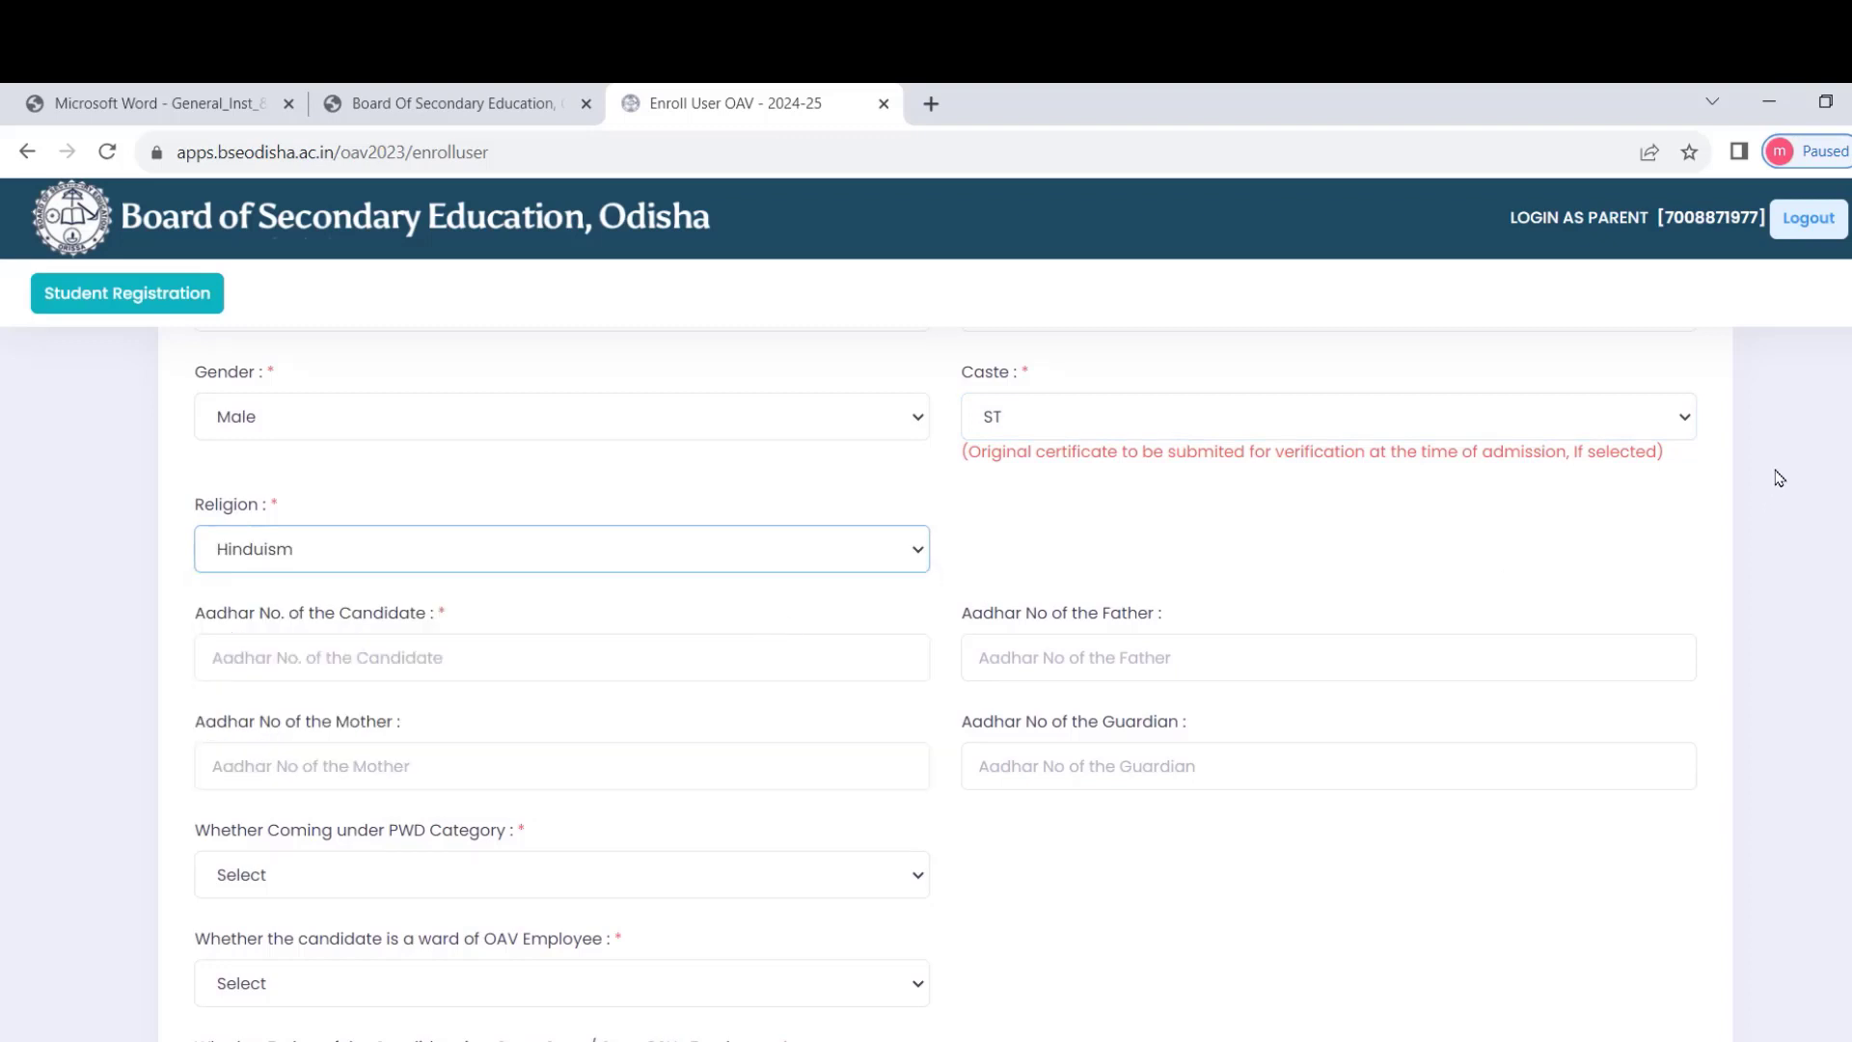
scroll(946, 689, down, 1)
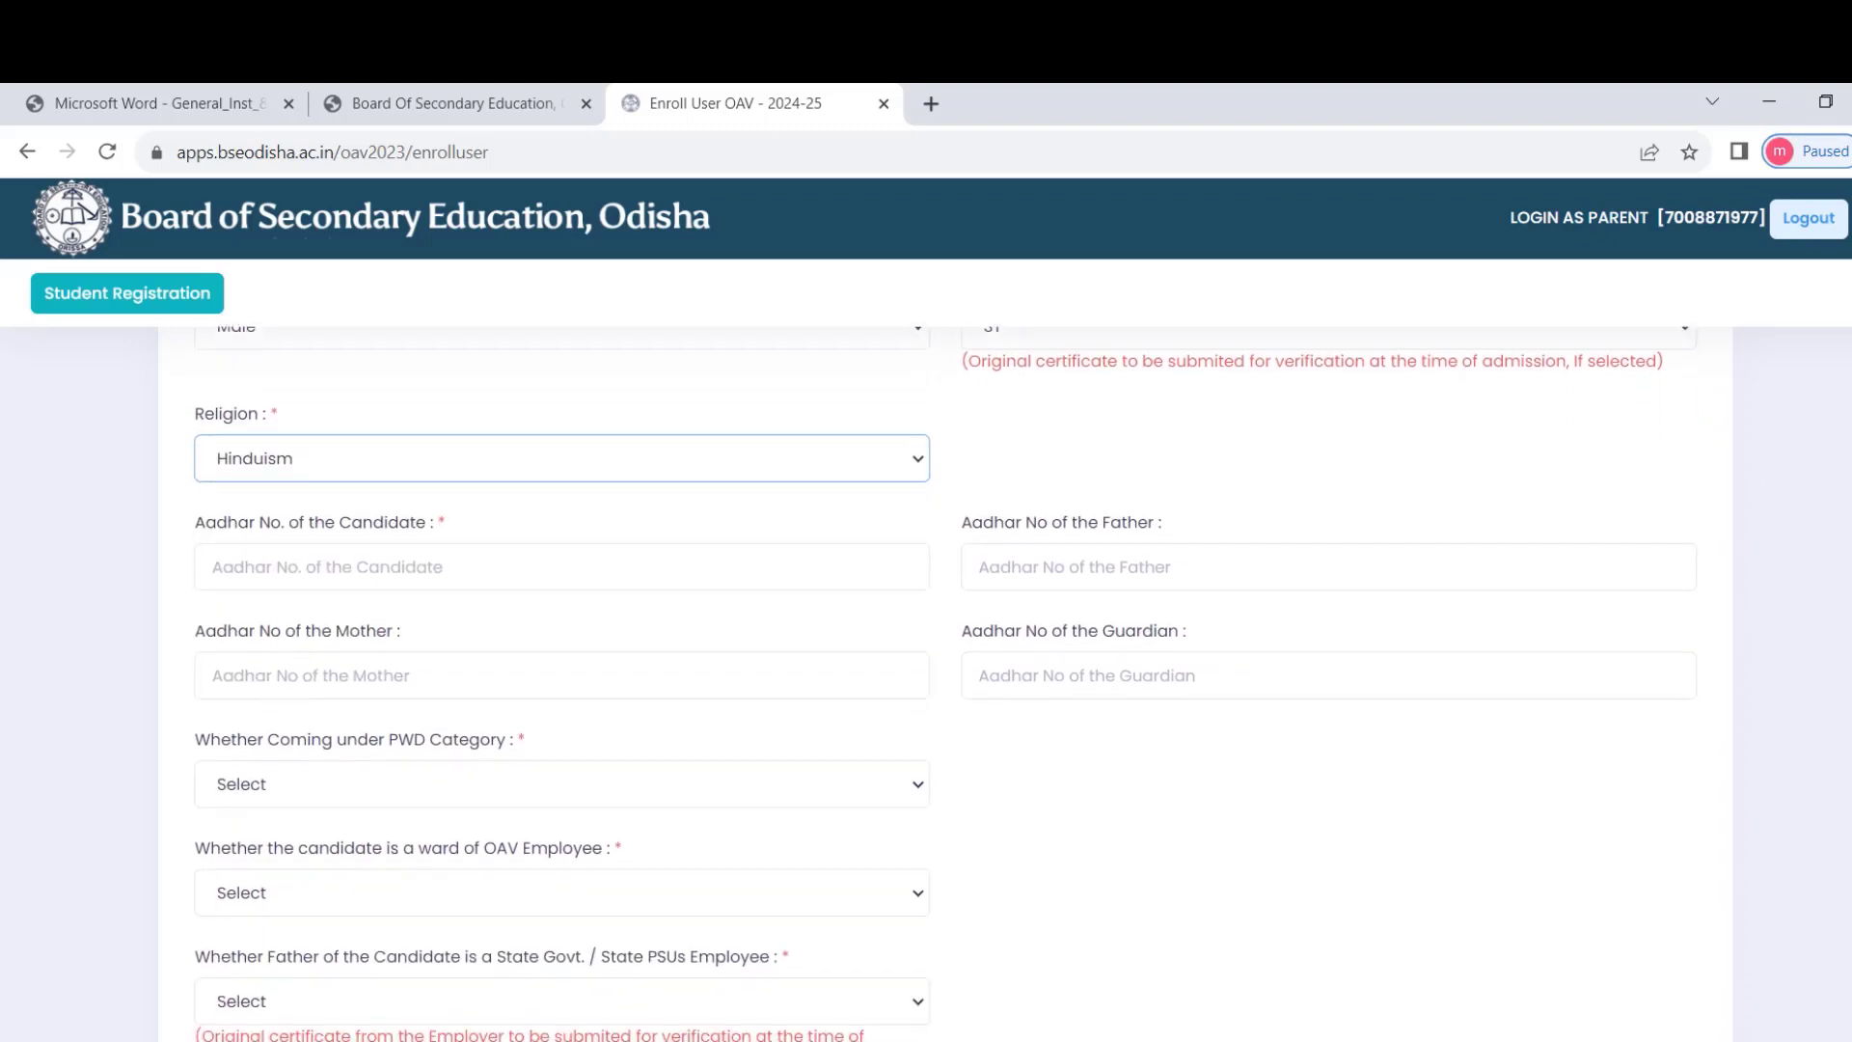
Step through the Aadhar number fields and answer NO for the PWD category
click(406, 570)
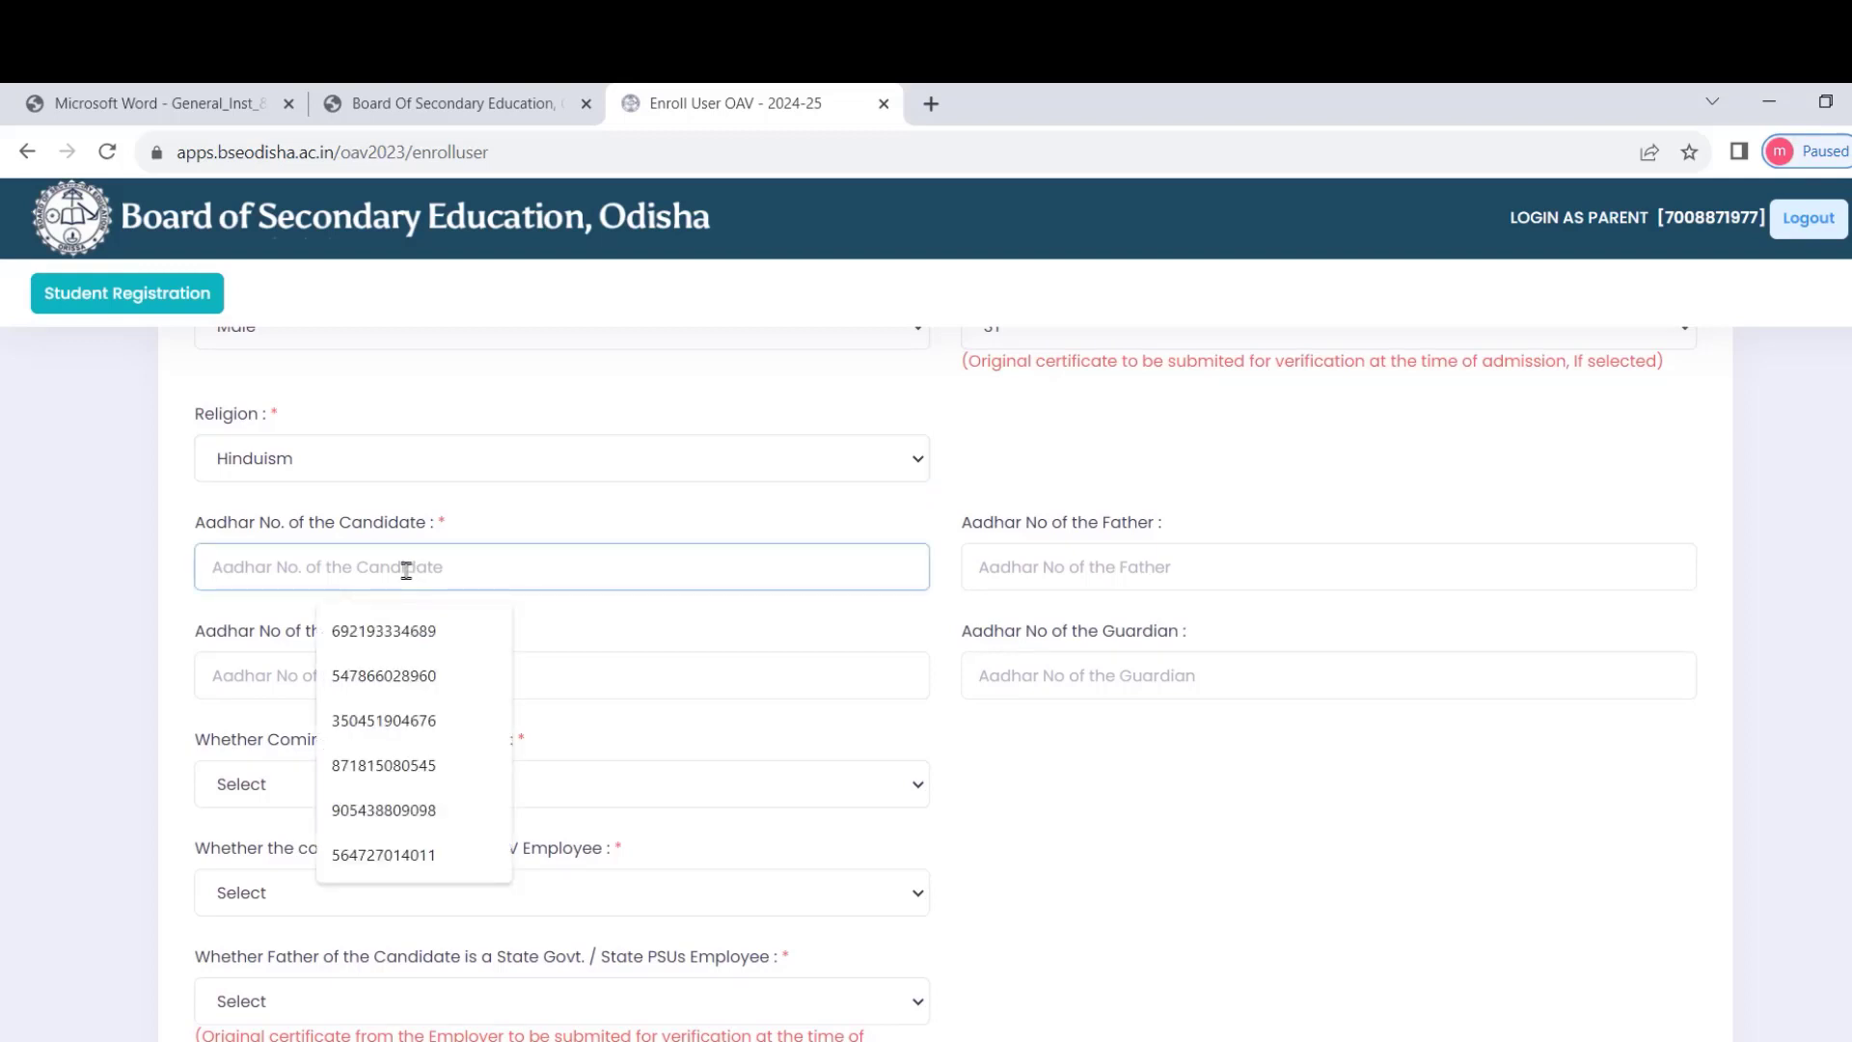
click(1000, 572)
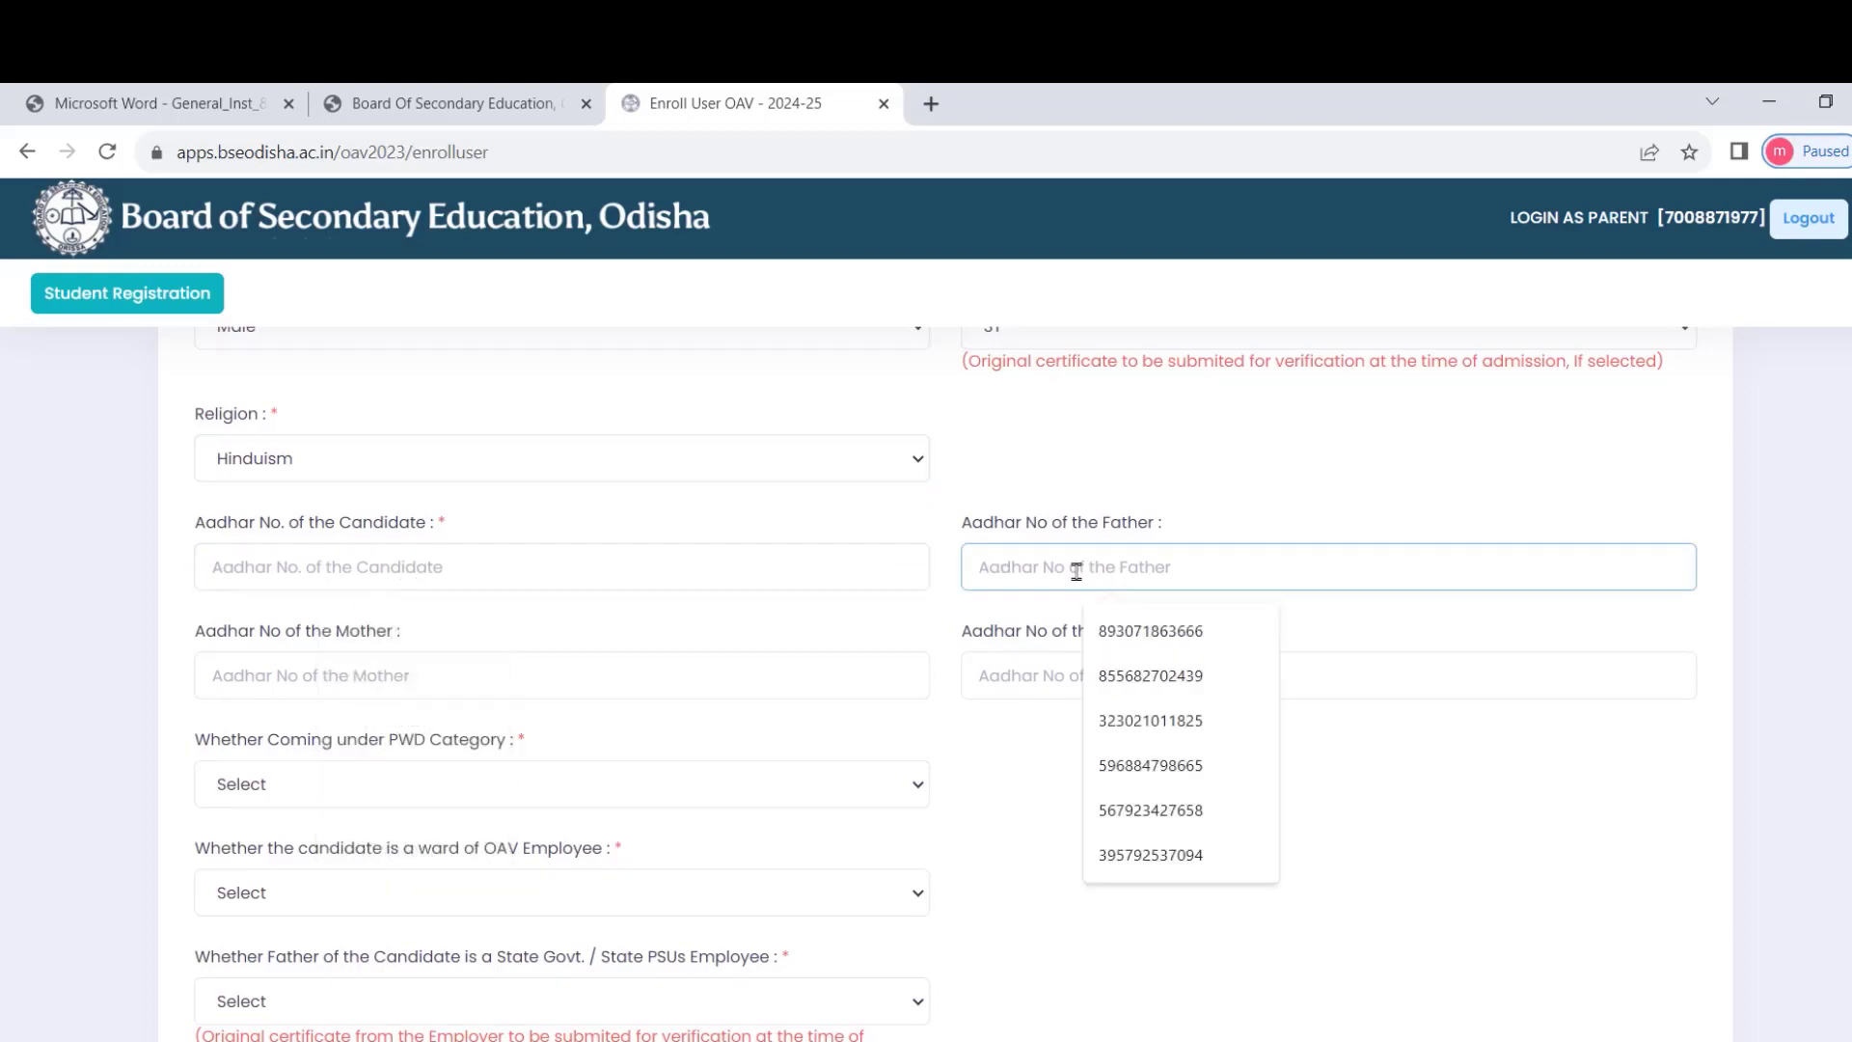
click(470, 675)
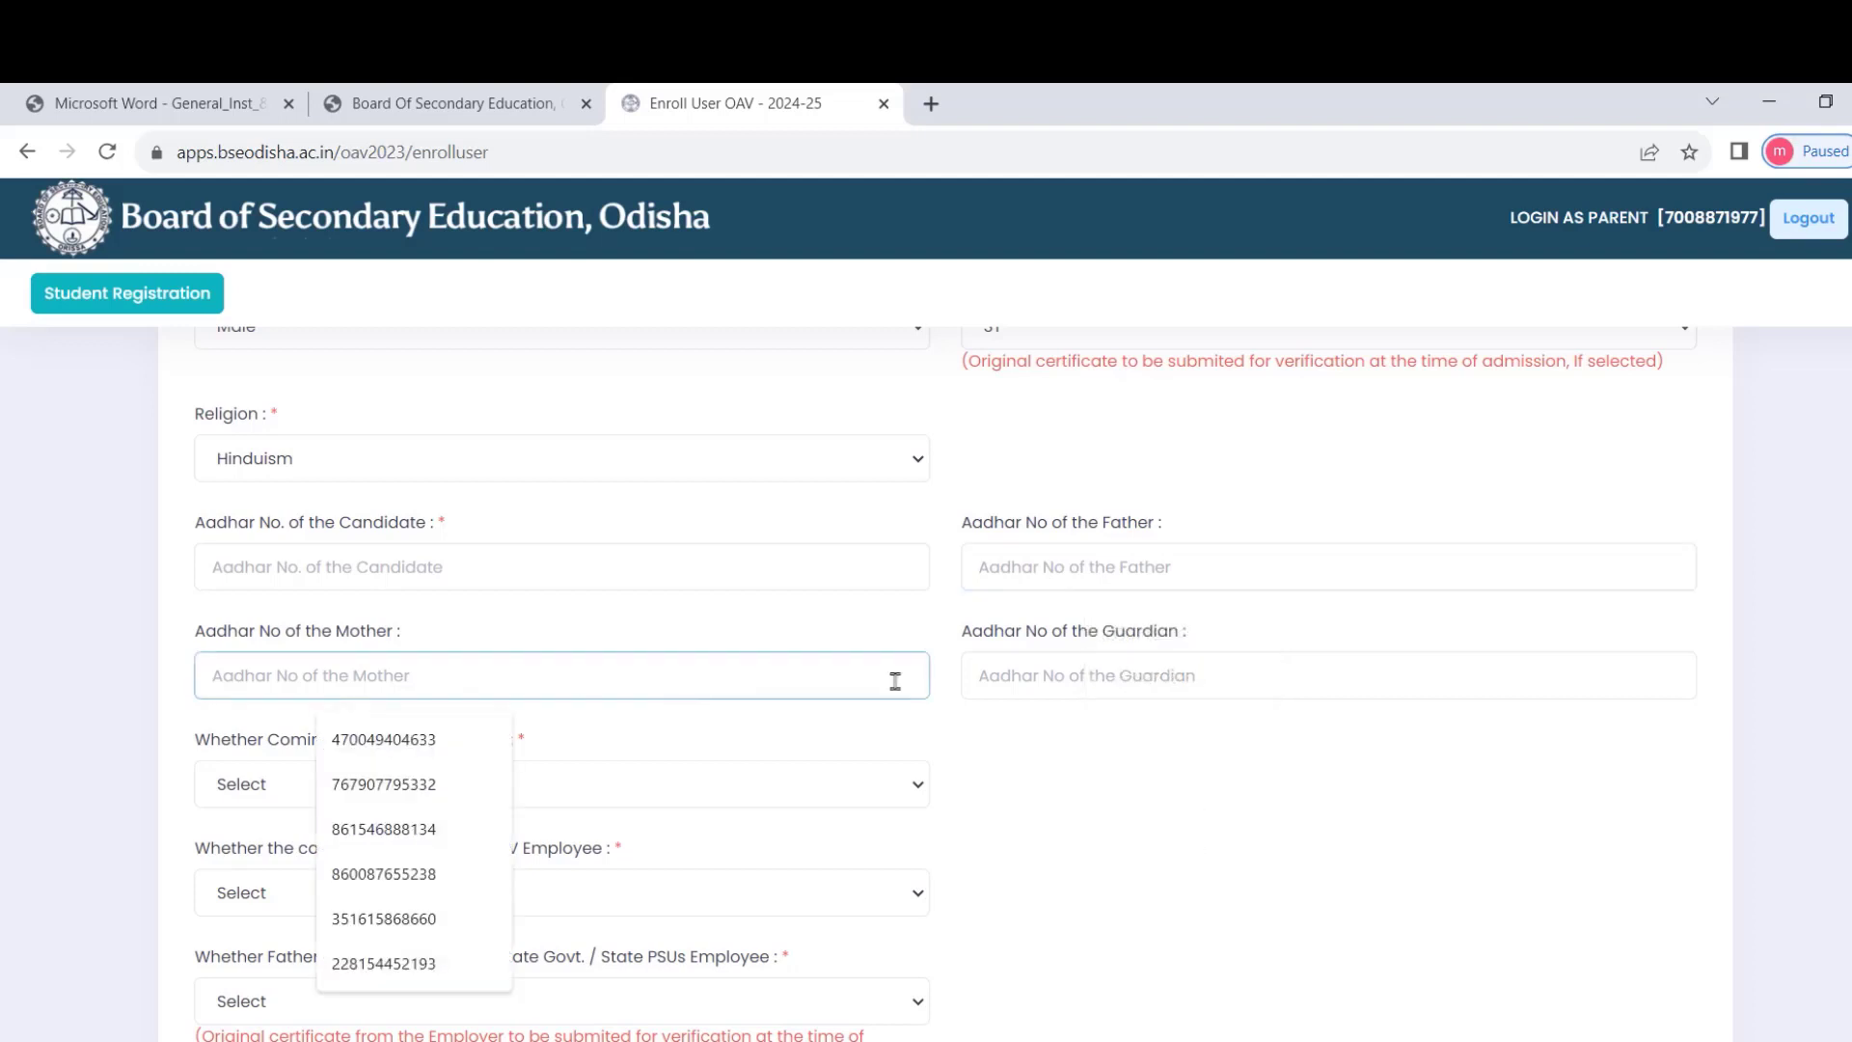
click(1069, 675)
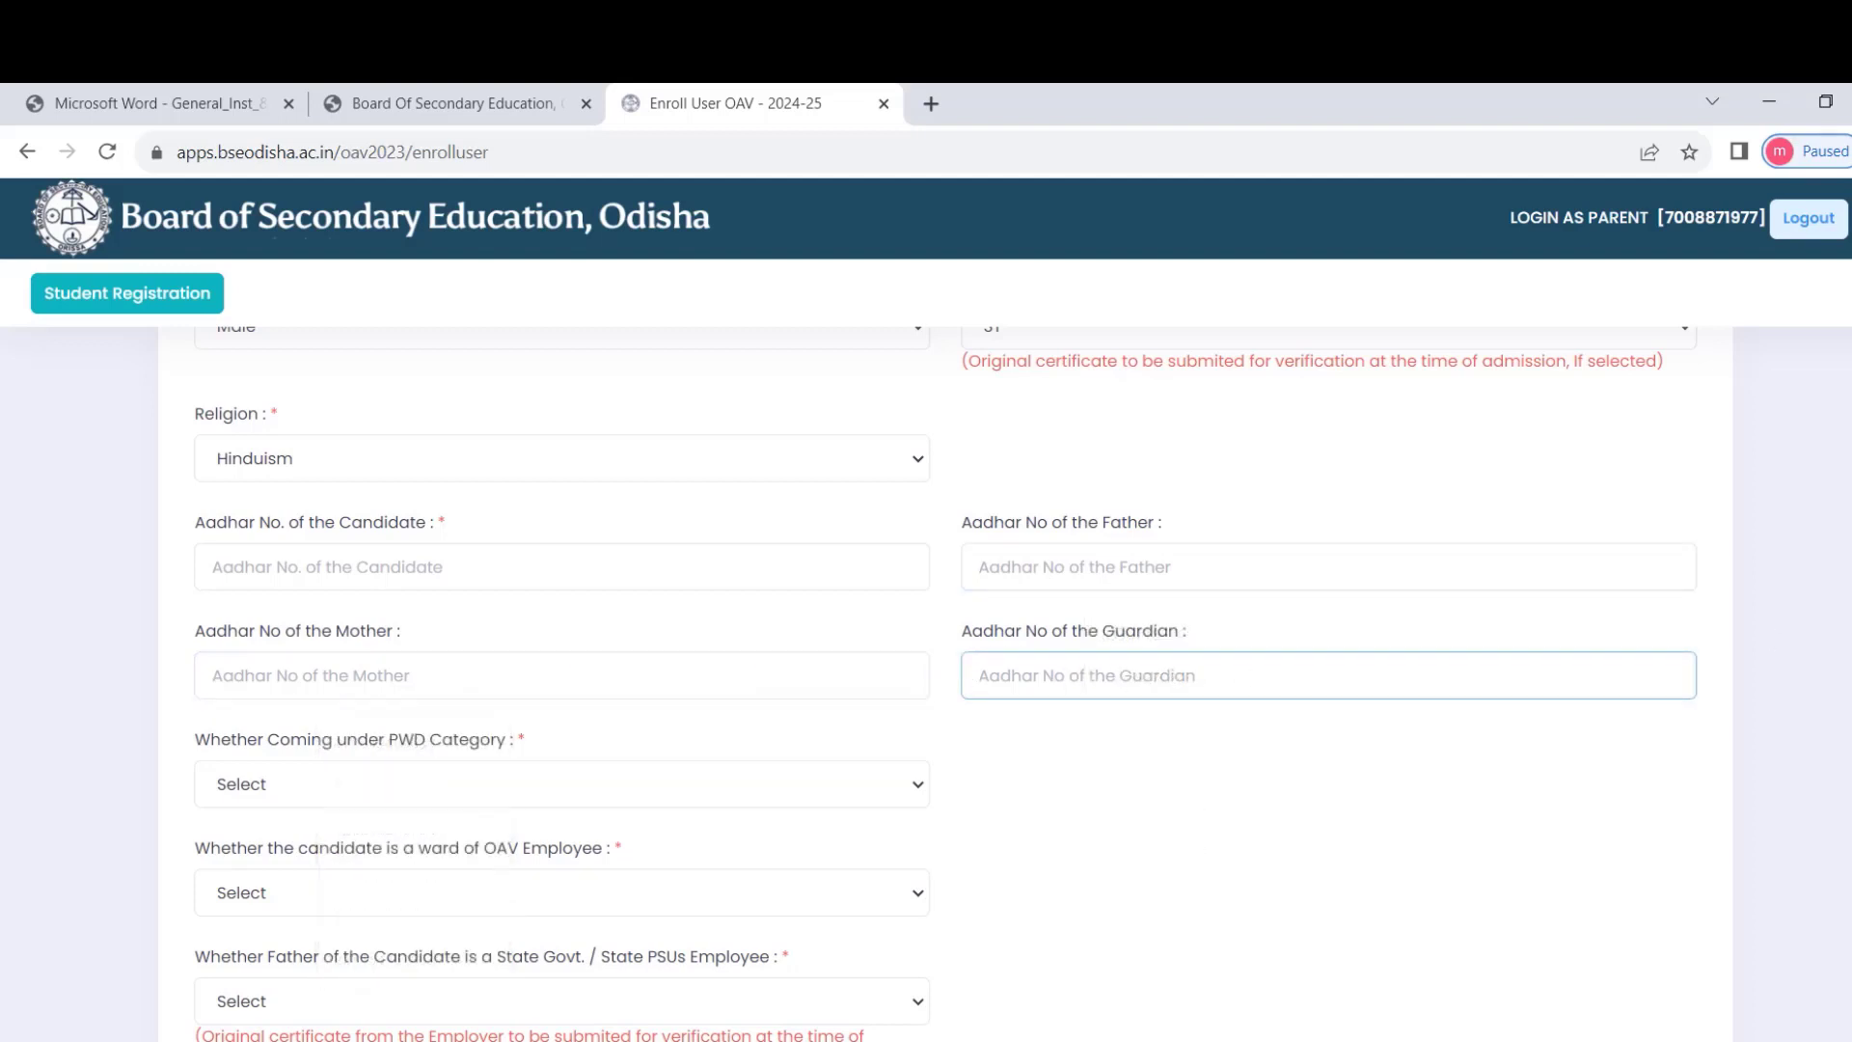
scroll(916, 666, down, 2)
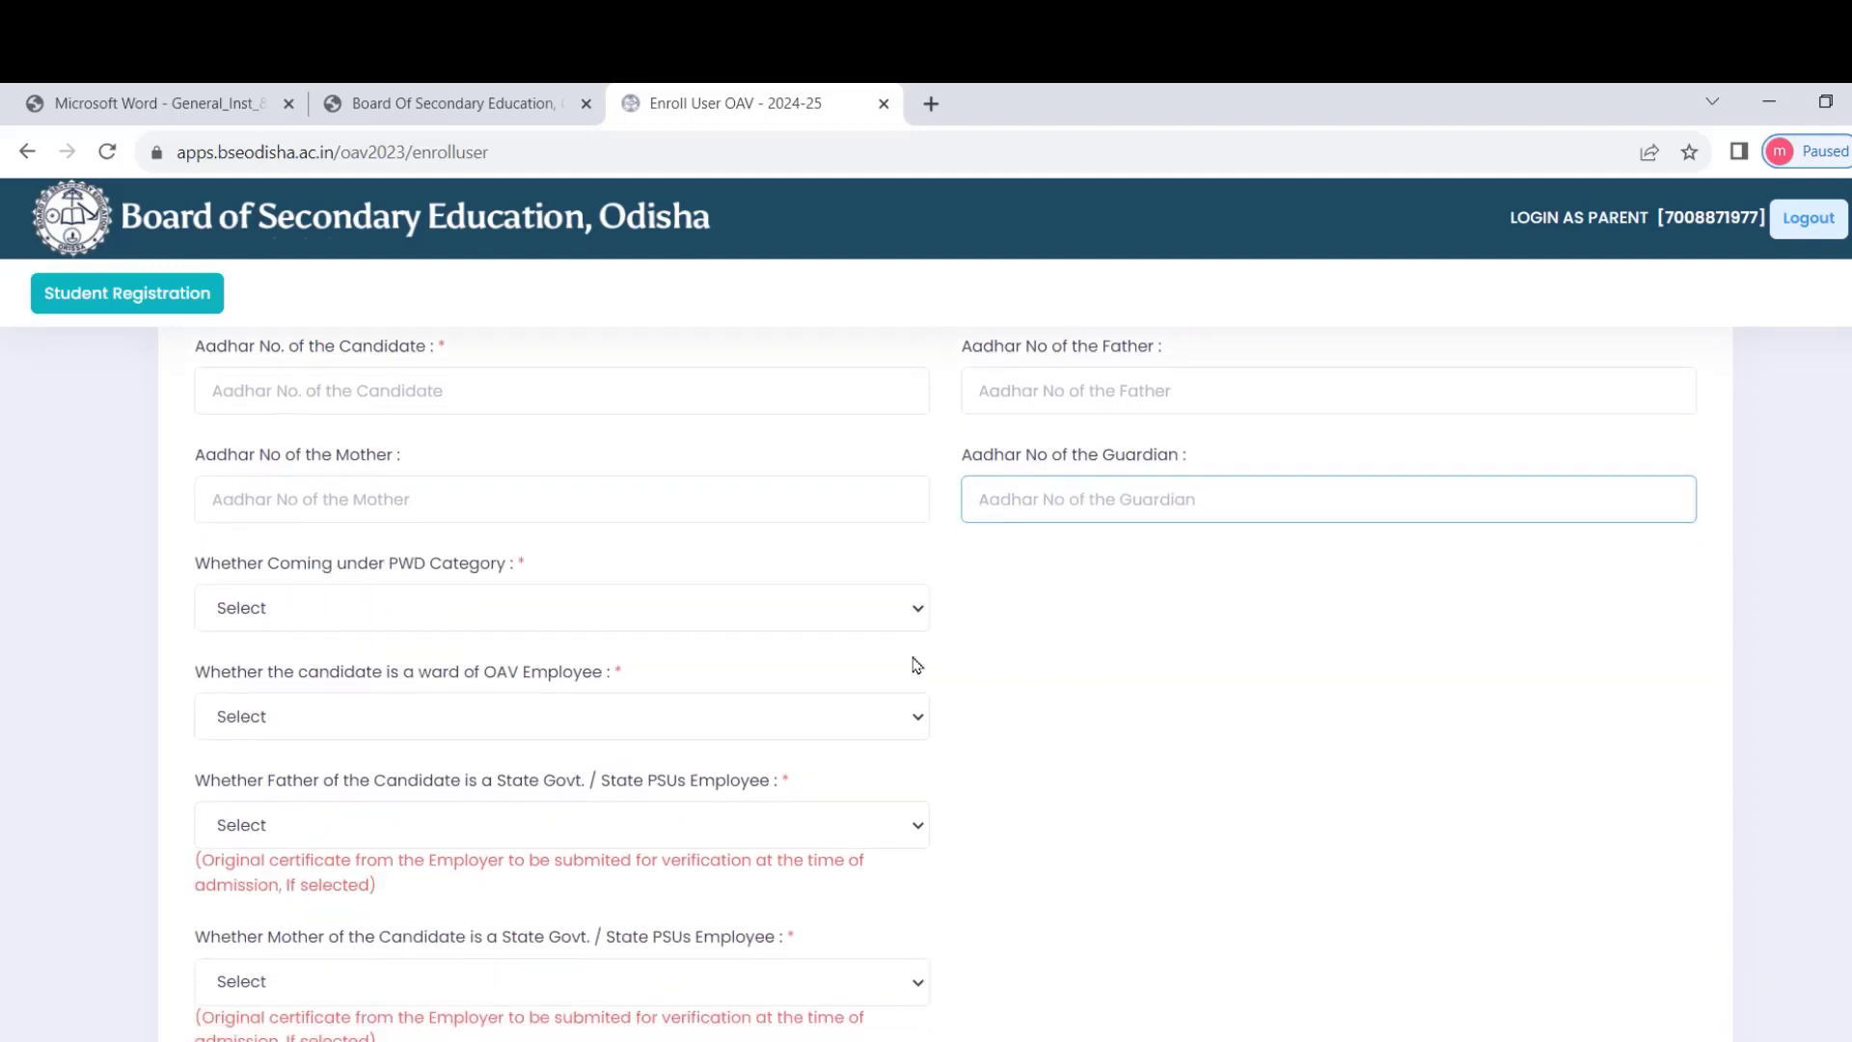
click(319, 605)
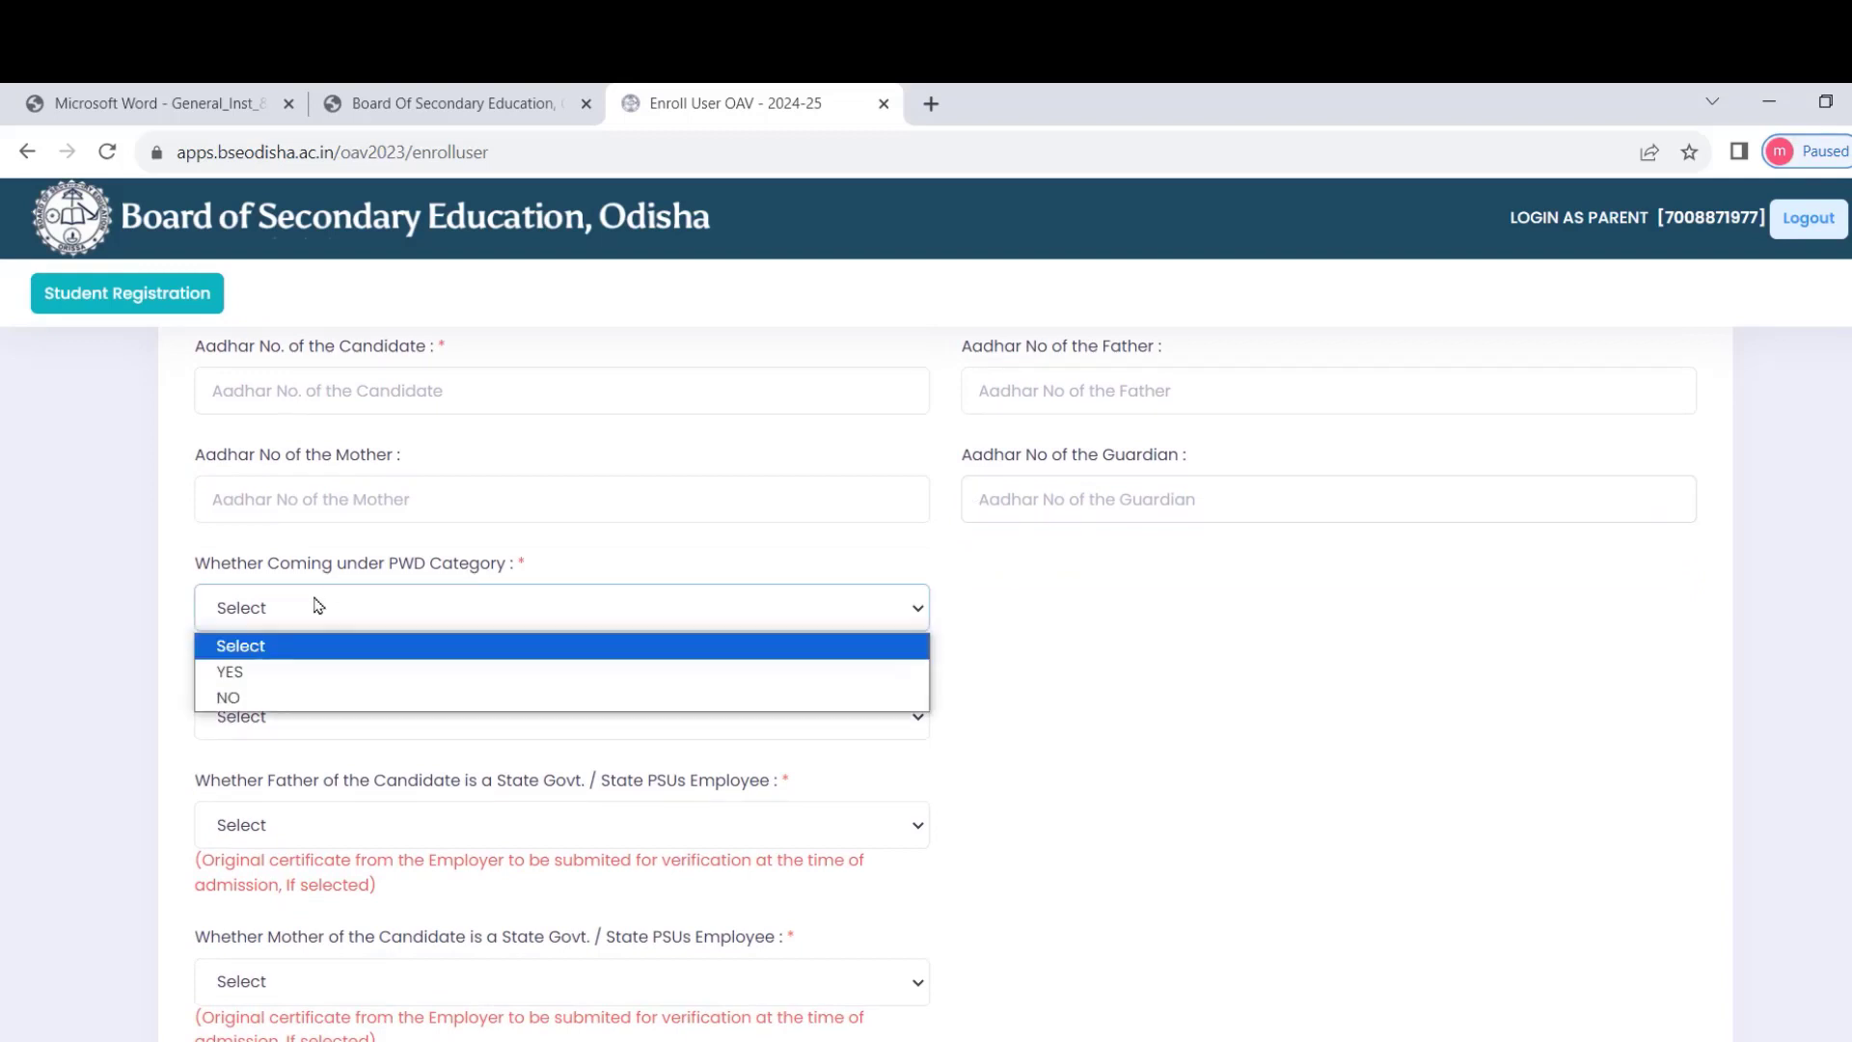
click(293, 698)
scroll(325, 663, down, 1)
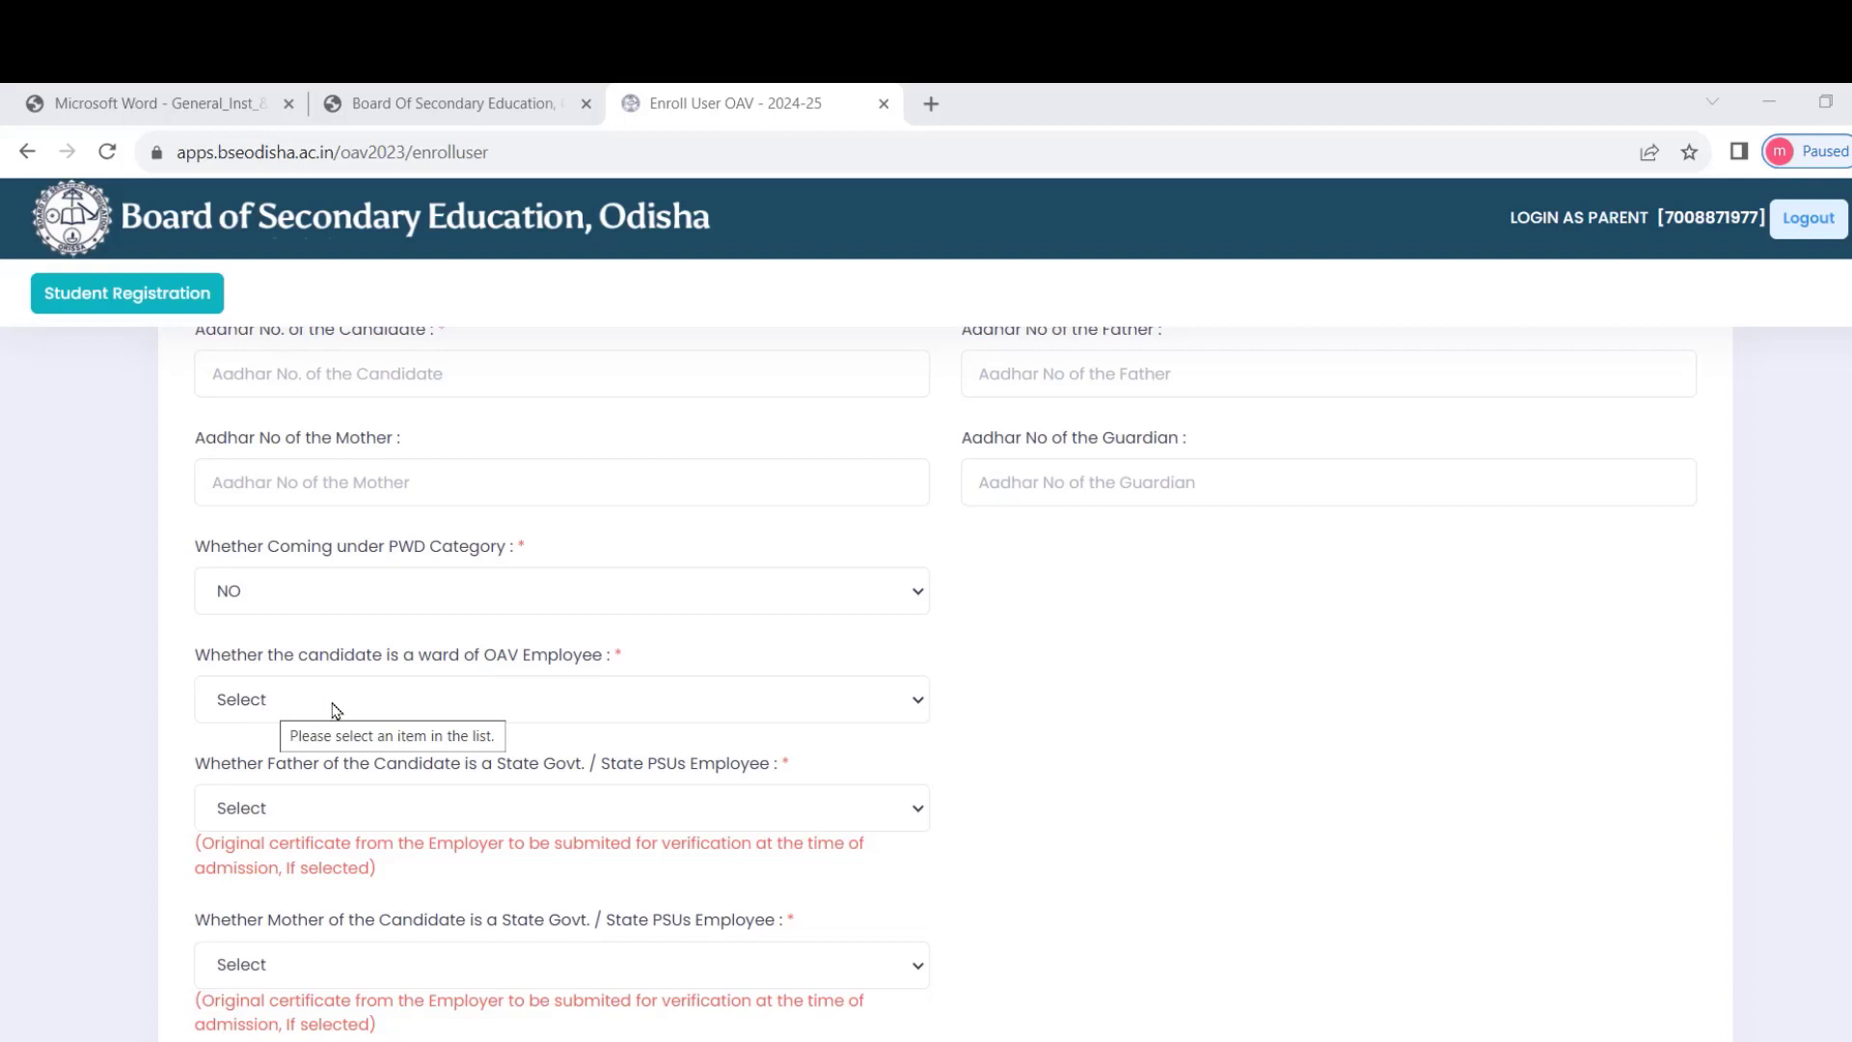
Answer NO for ward of OAV employee and father's State Govt./PSU employment
click(379, 711)
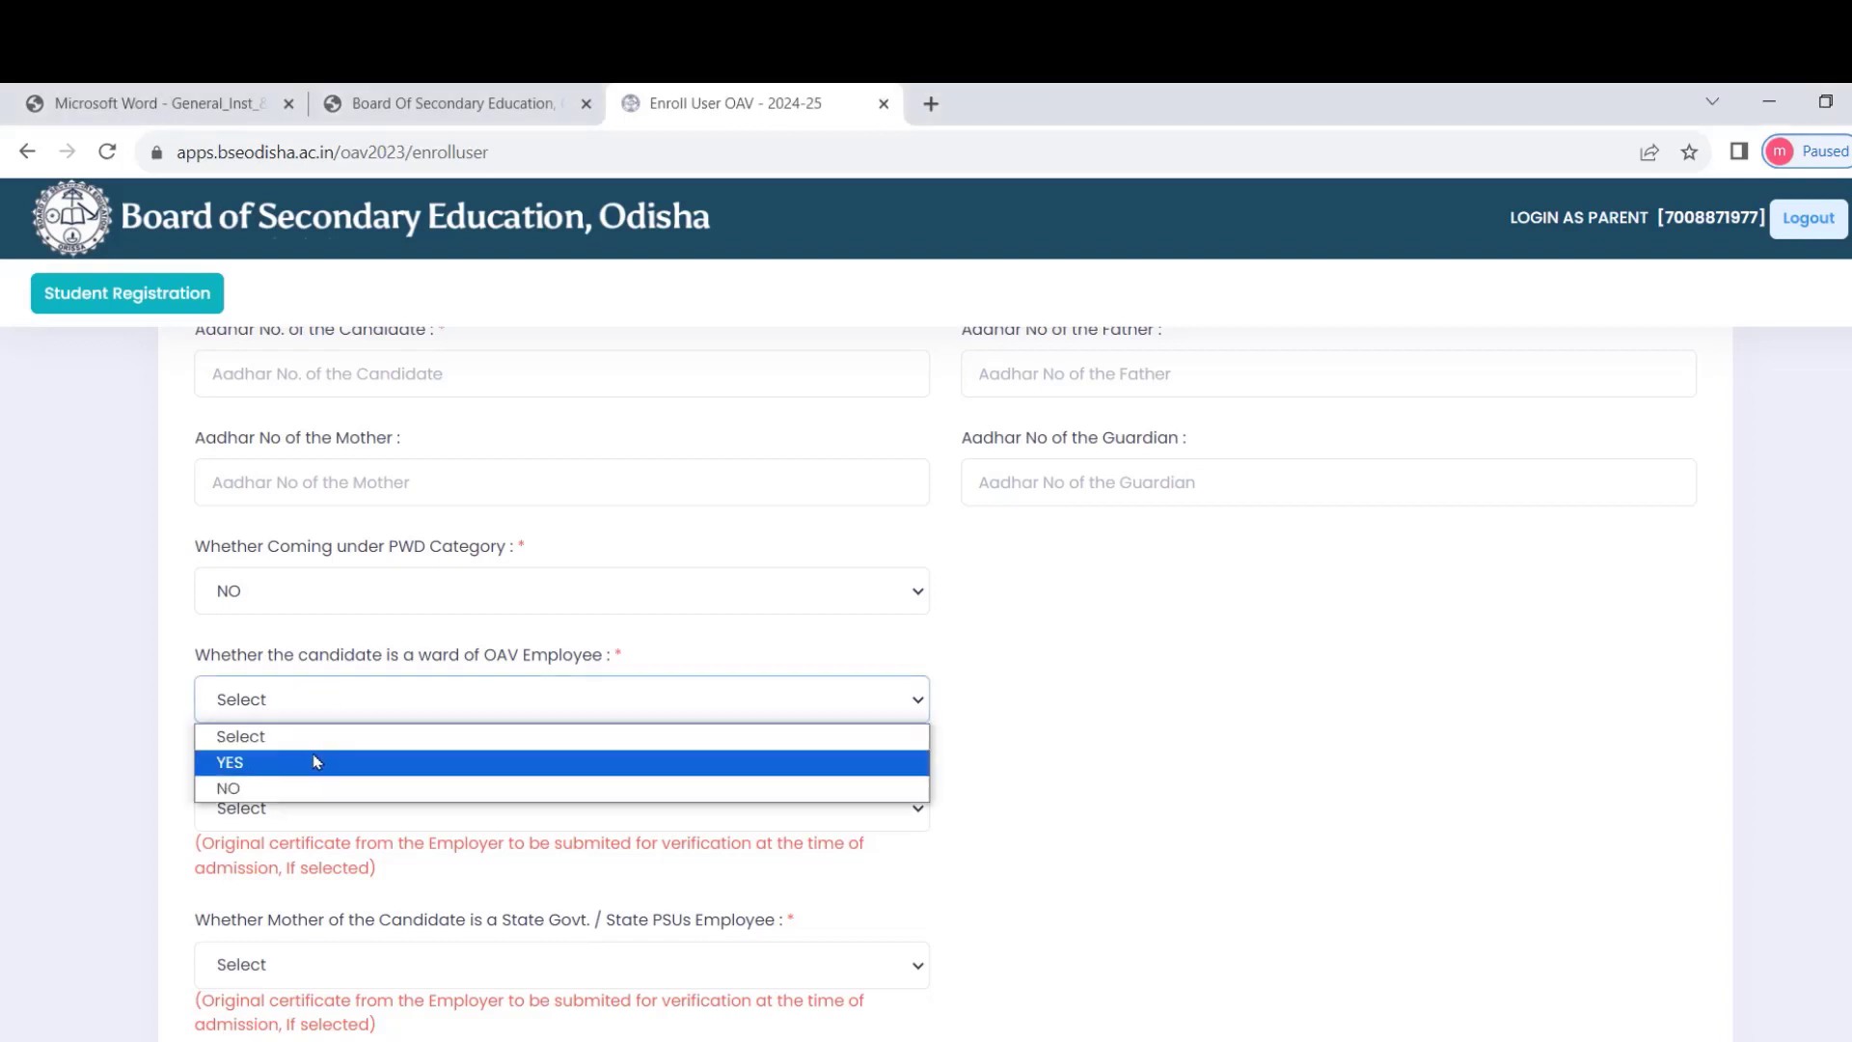
click(286, 788)
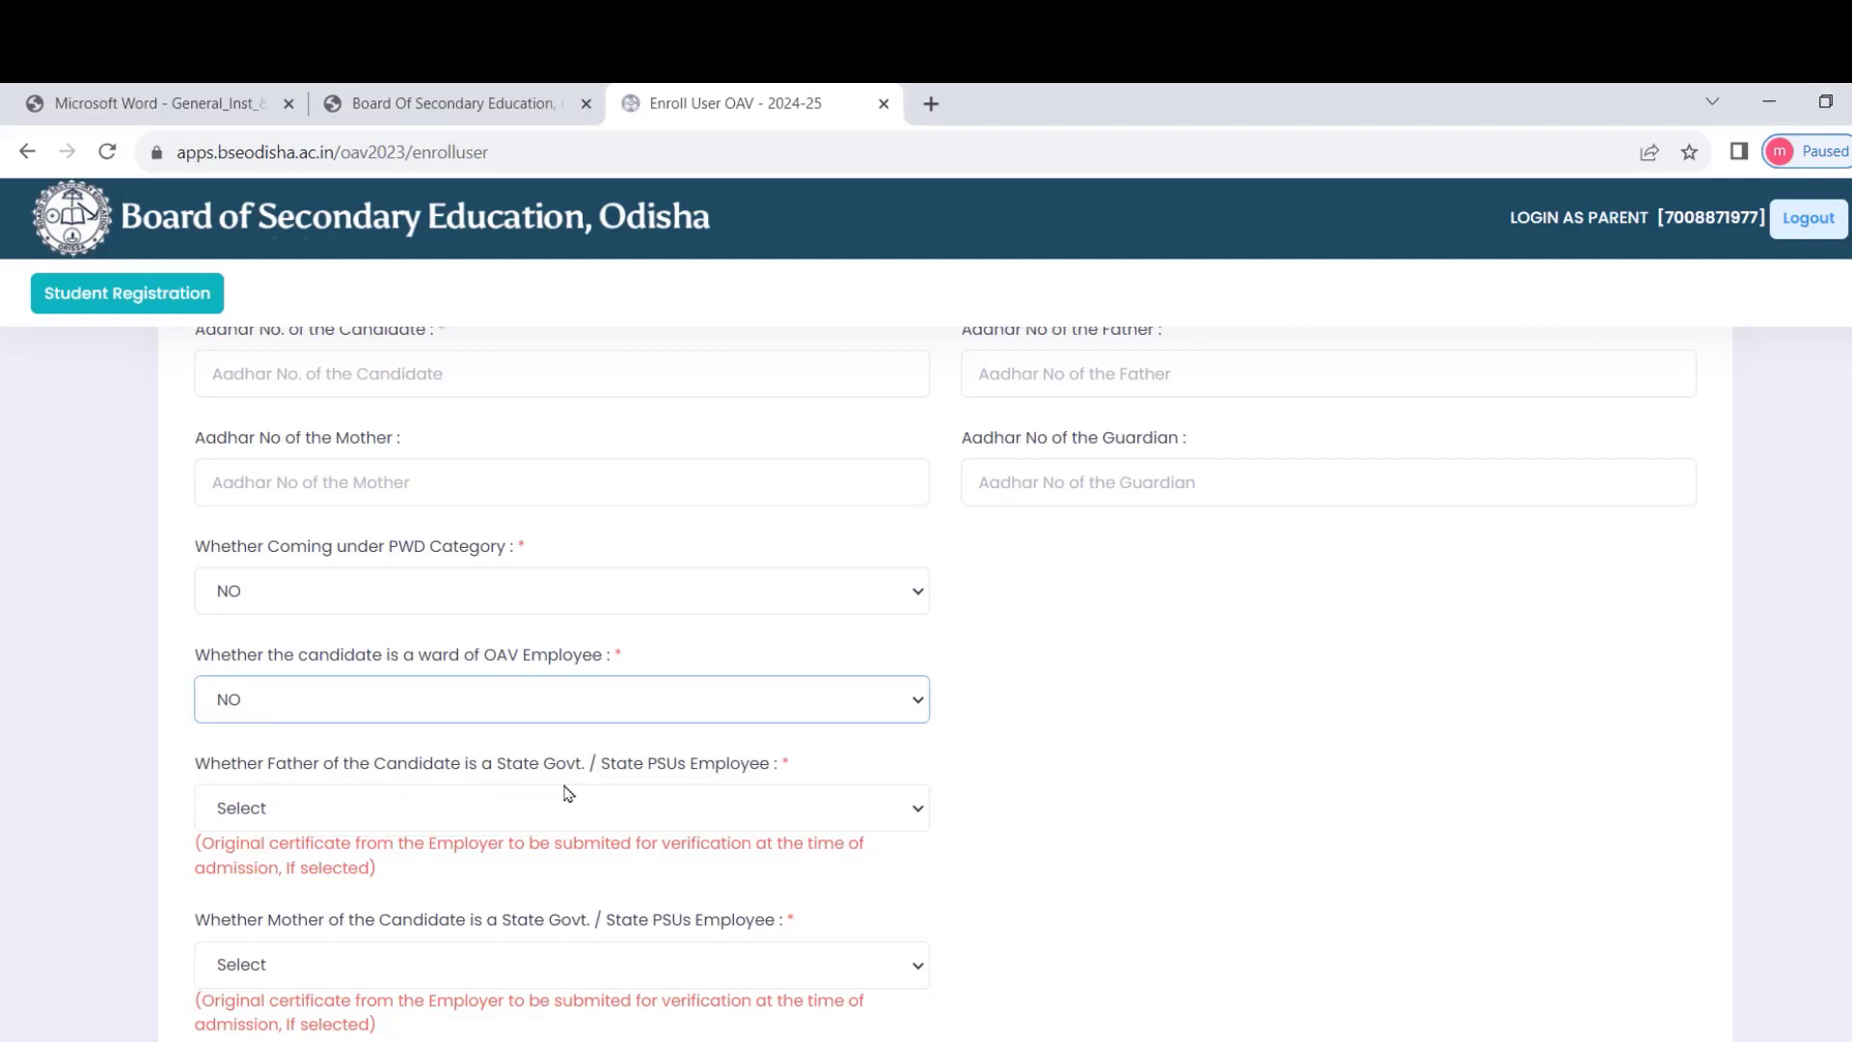
click(424, 816)
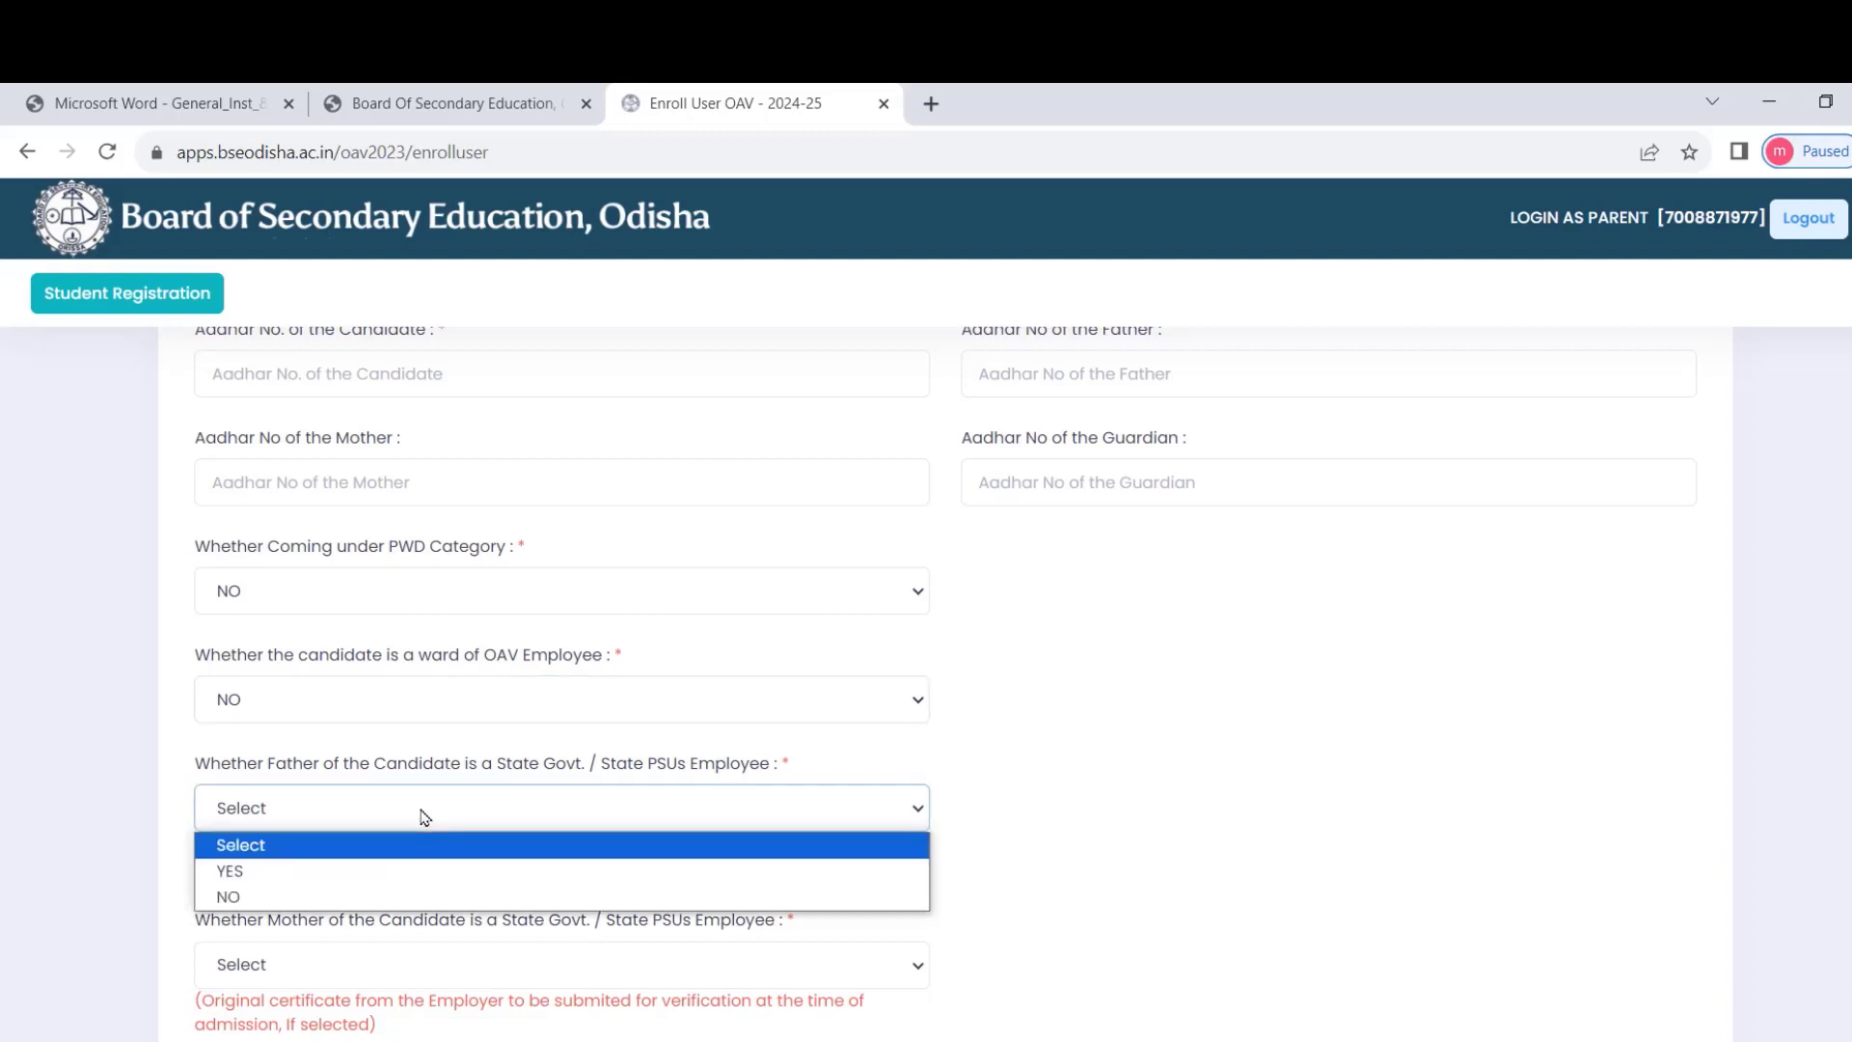
click(275, 898)
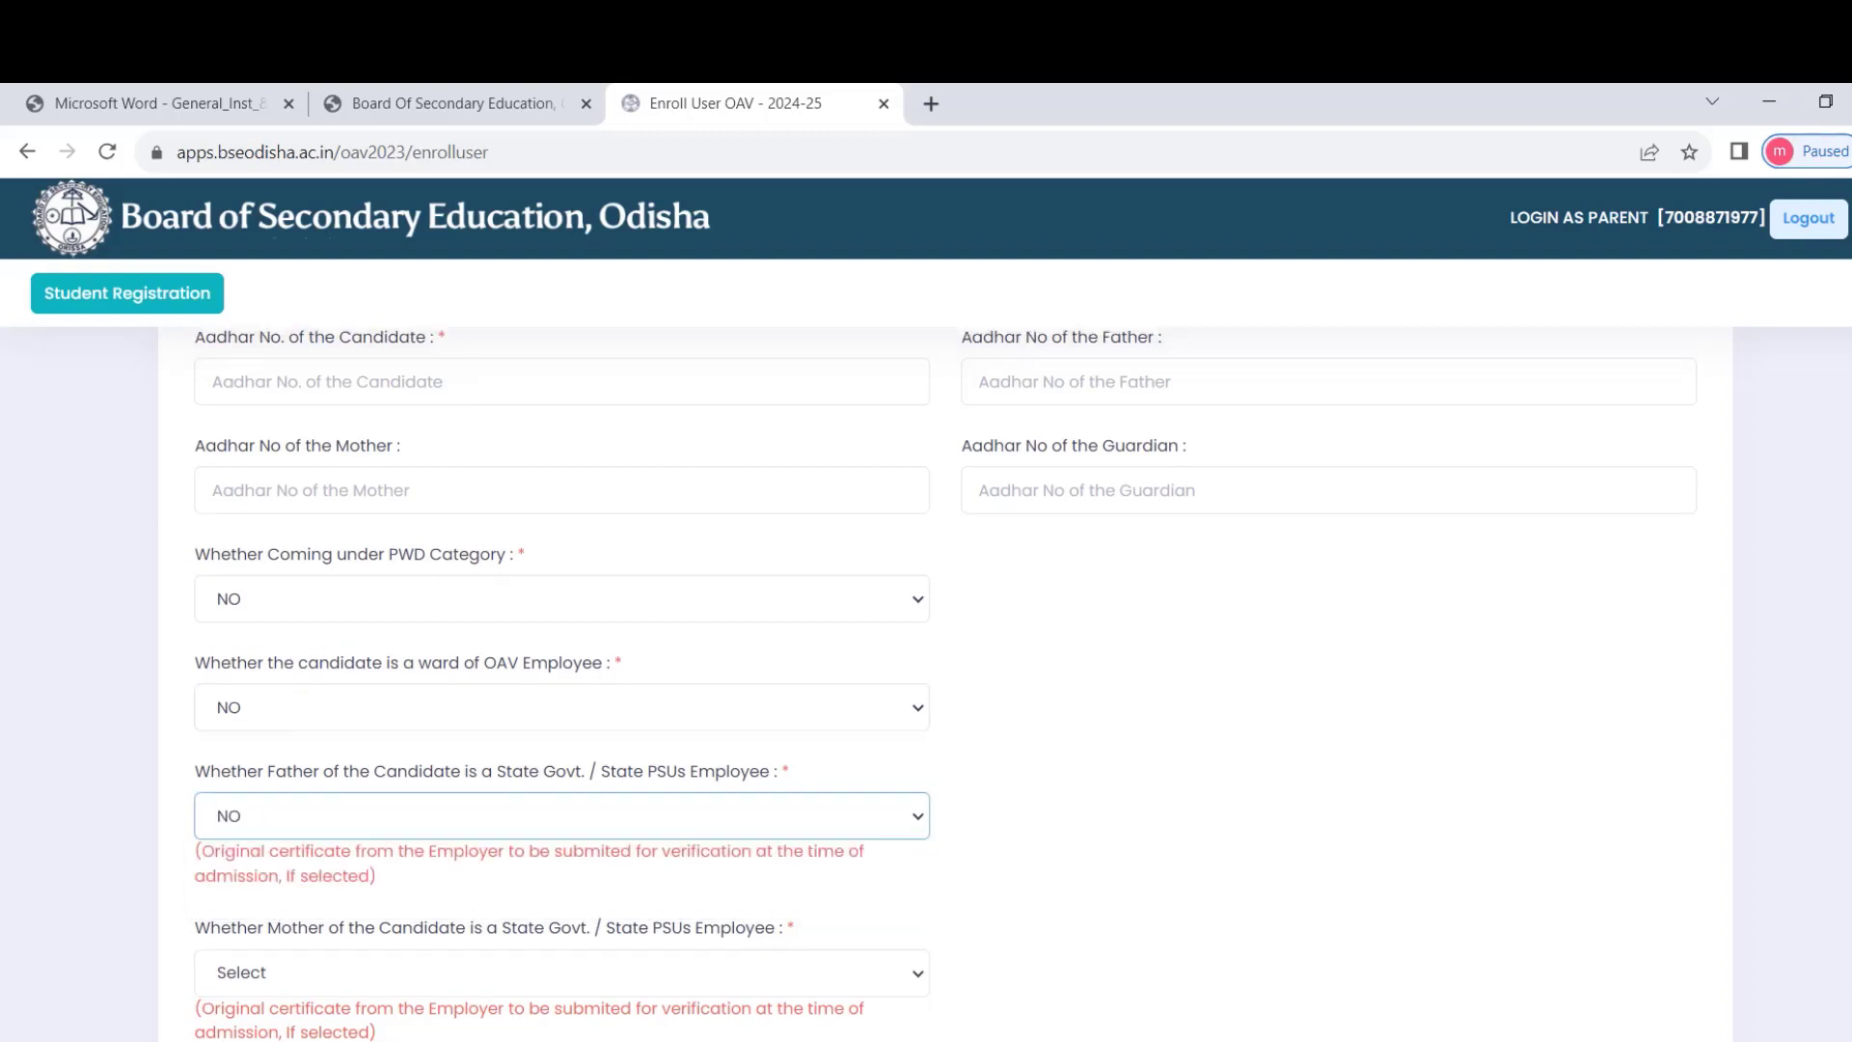
scroll(945, 685, down, 2)
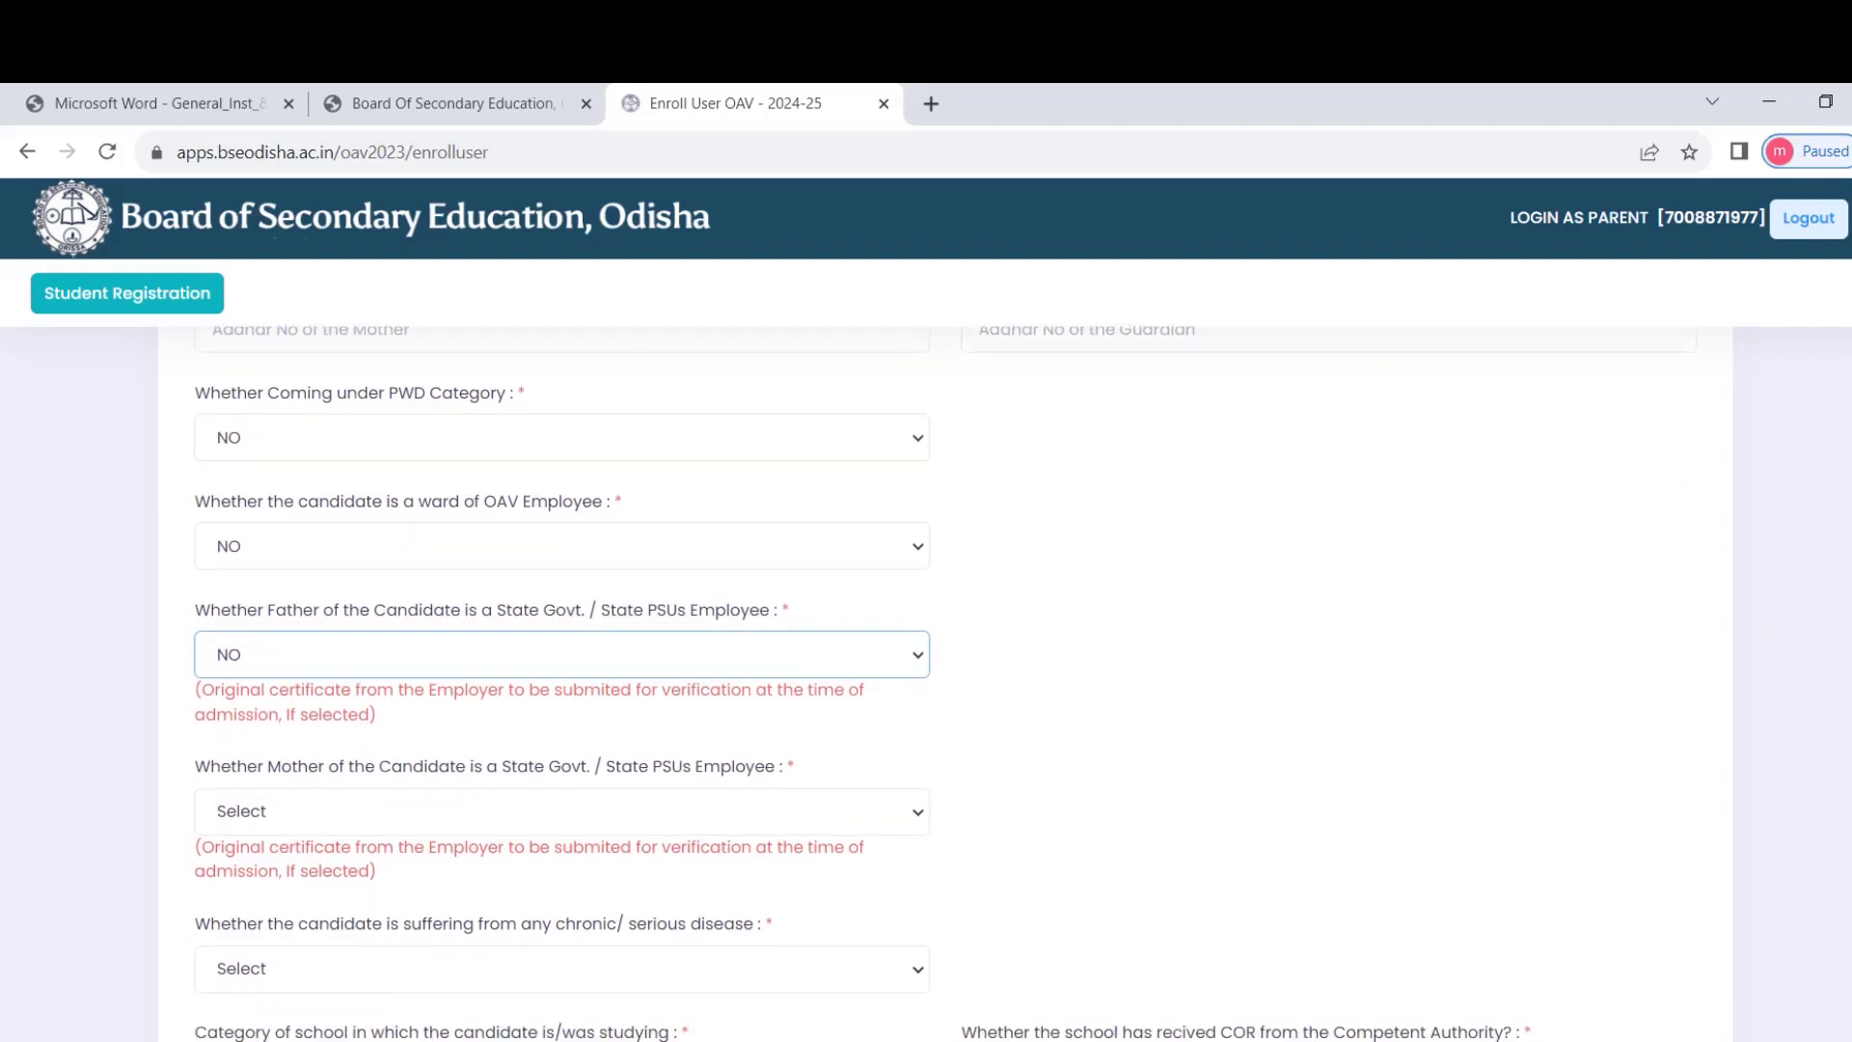
scroll(945, 685, down, 1)
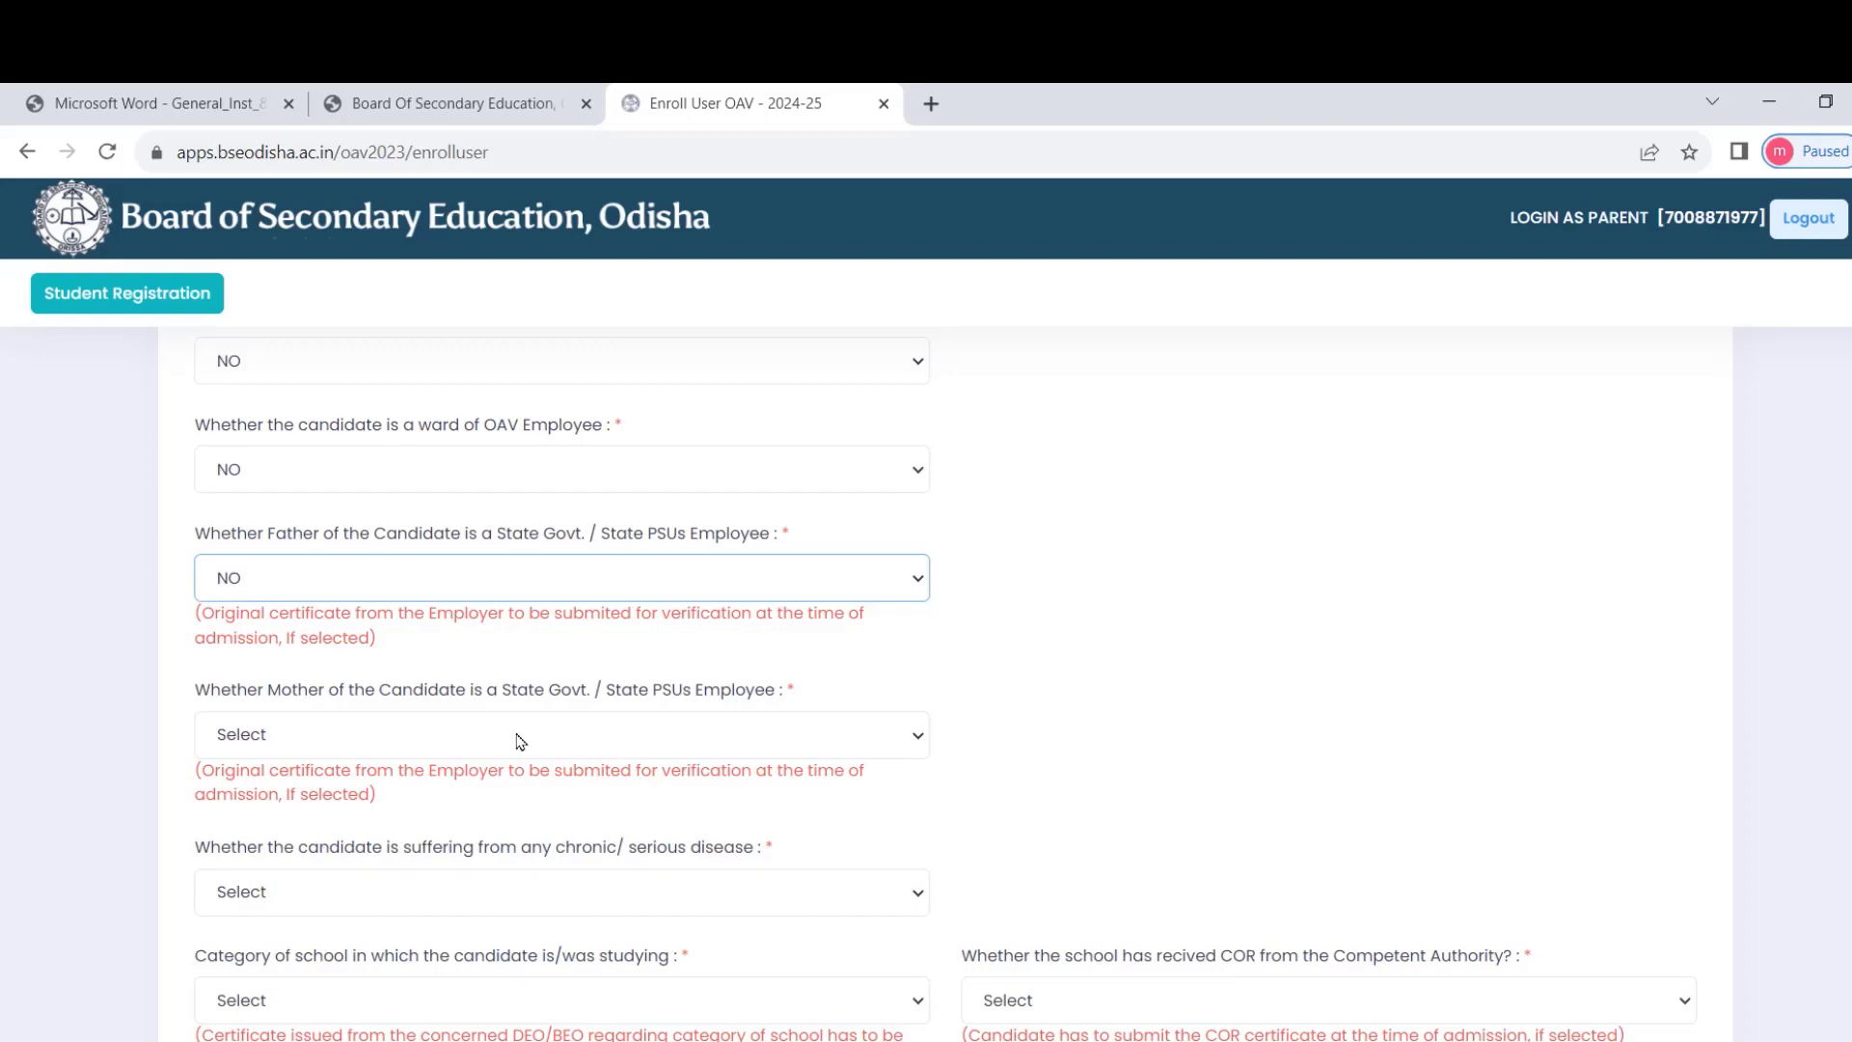
After trying YES, set both mother's and father's State Govt./PSU employee answers to NO
click(373, 752)
click(343, 798)
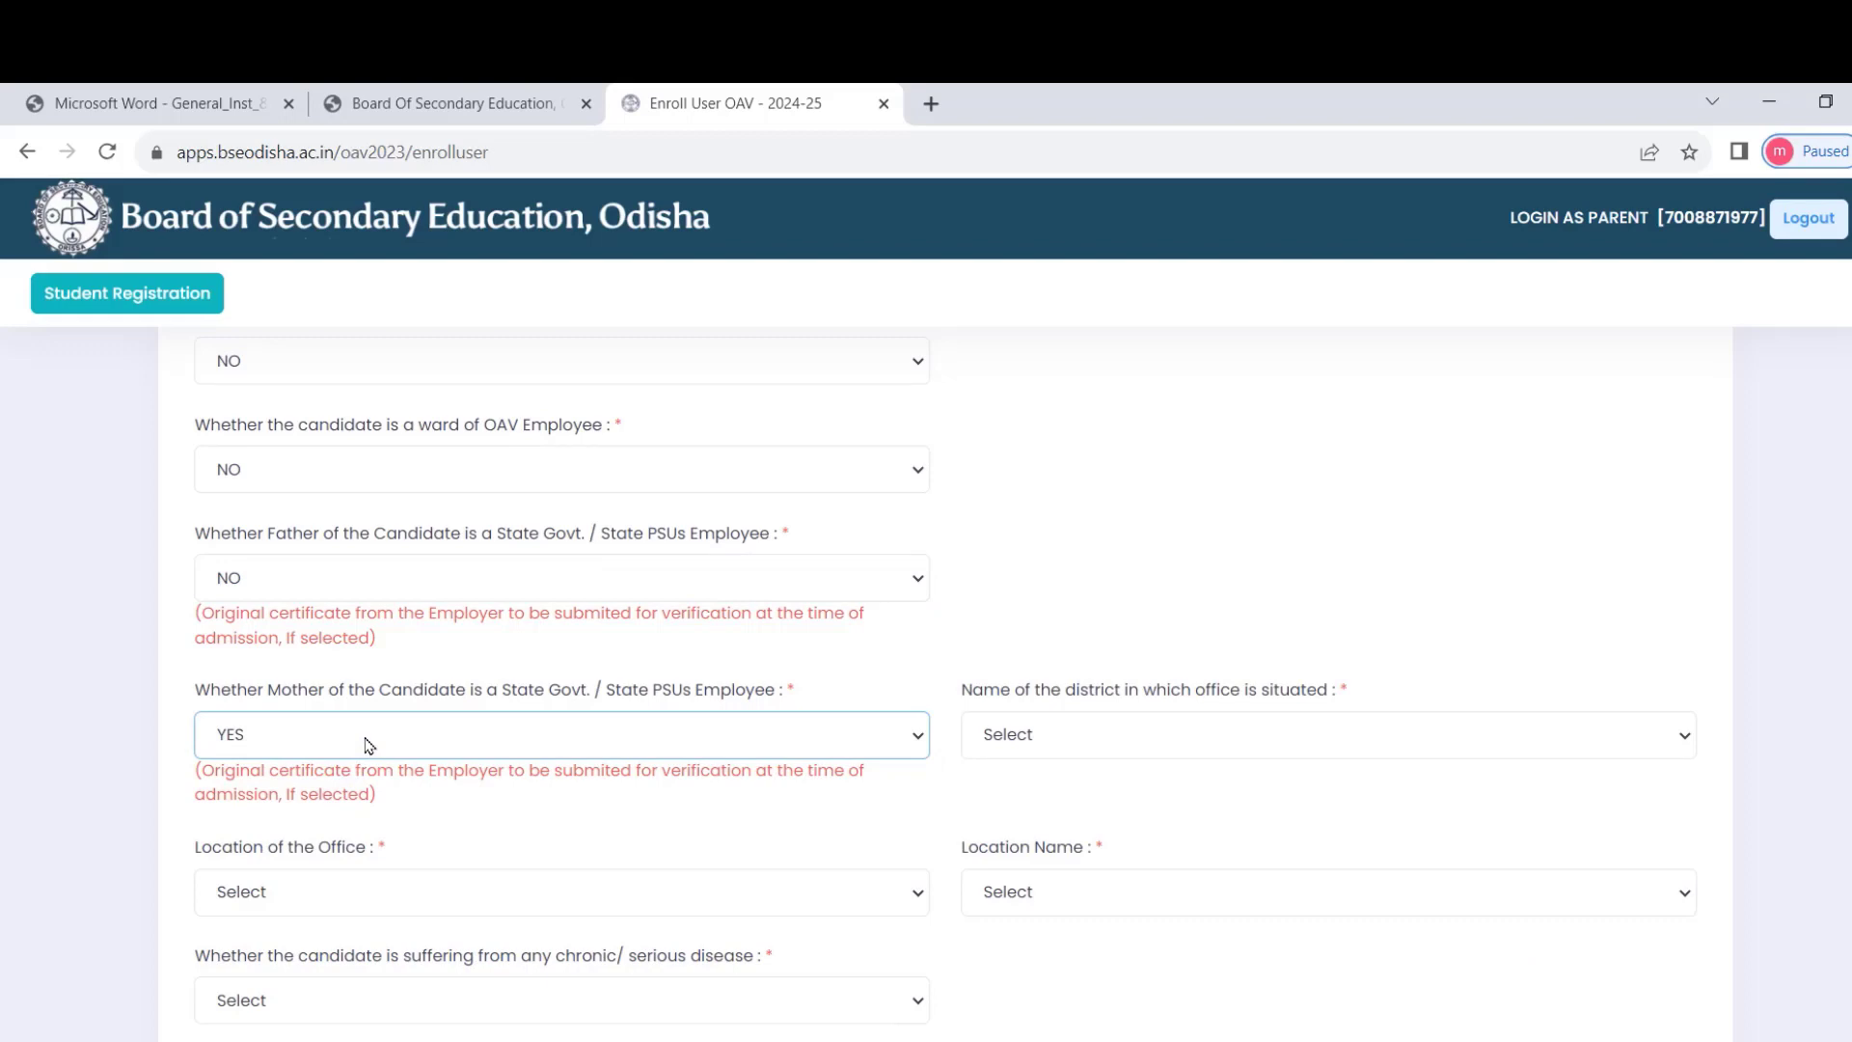
click(530, 593)
click(463, 645)
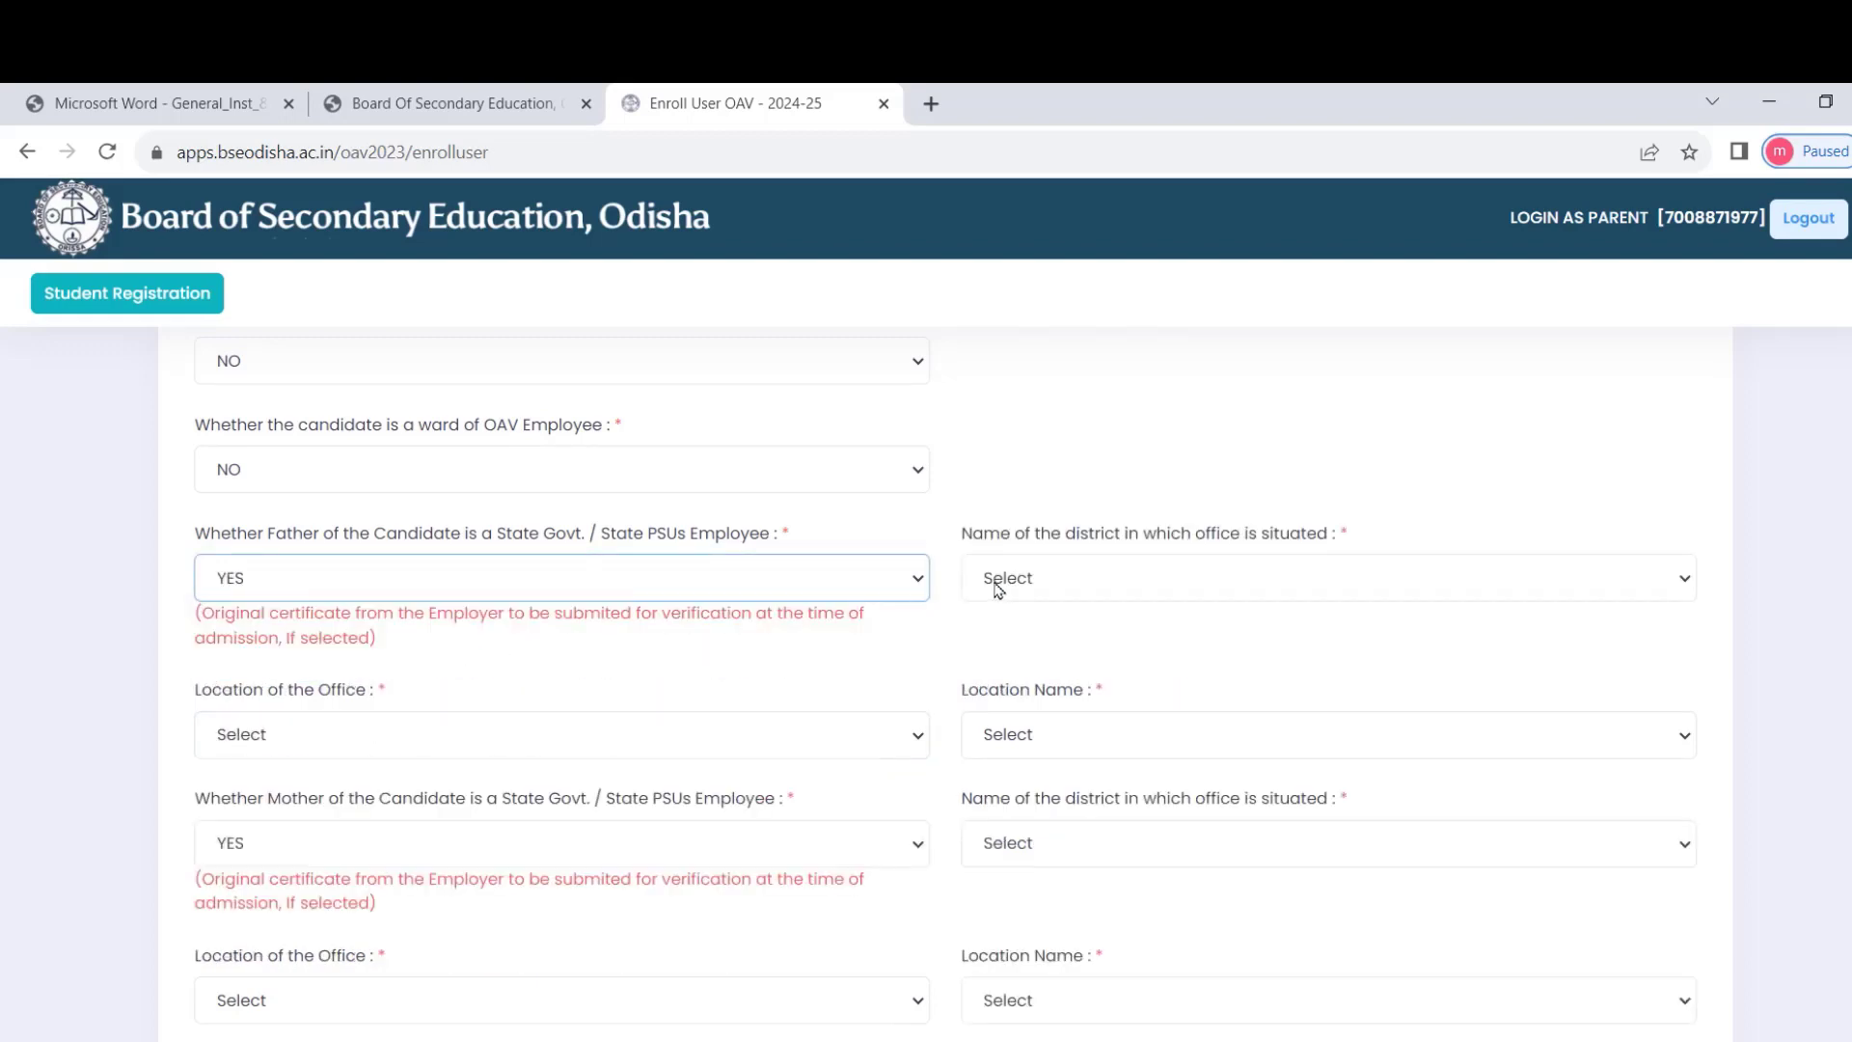
click(725, 596)
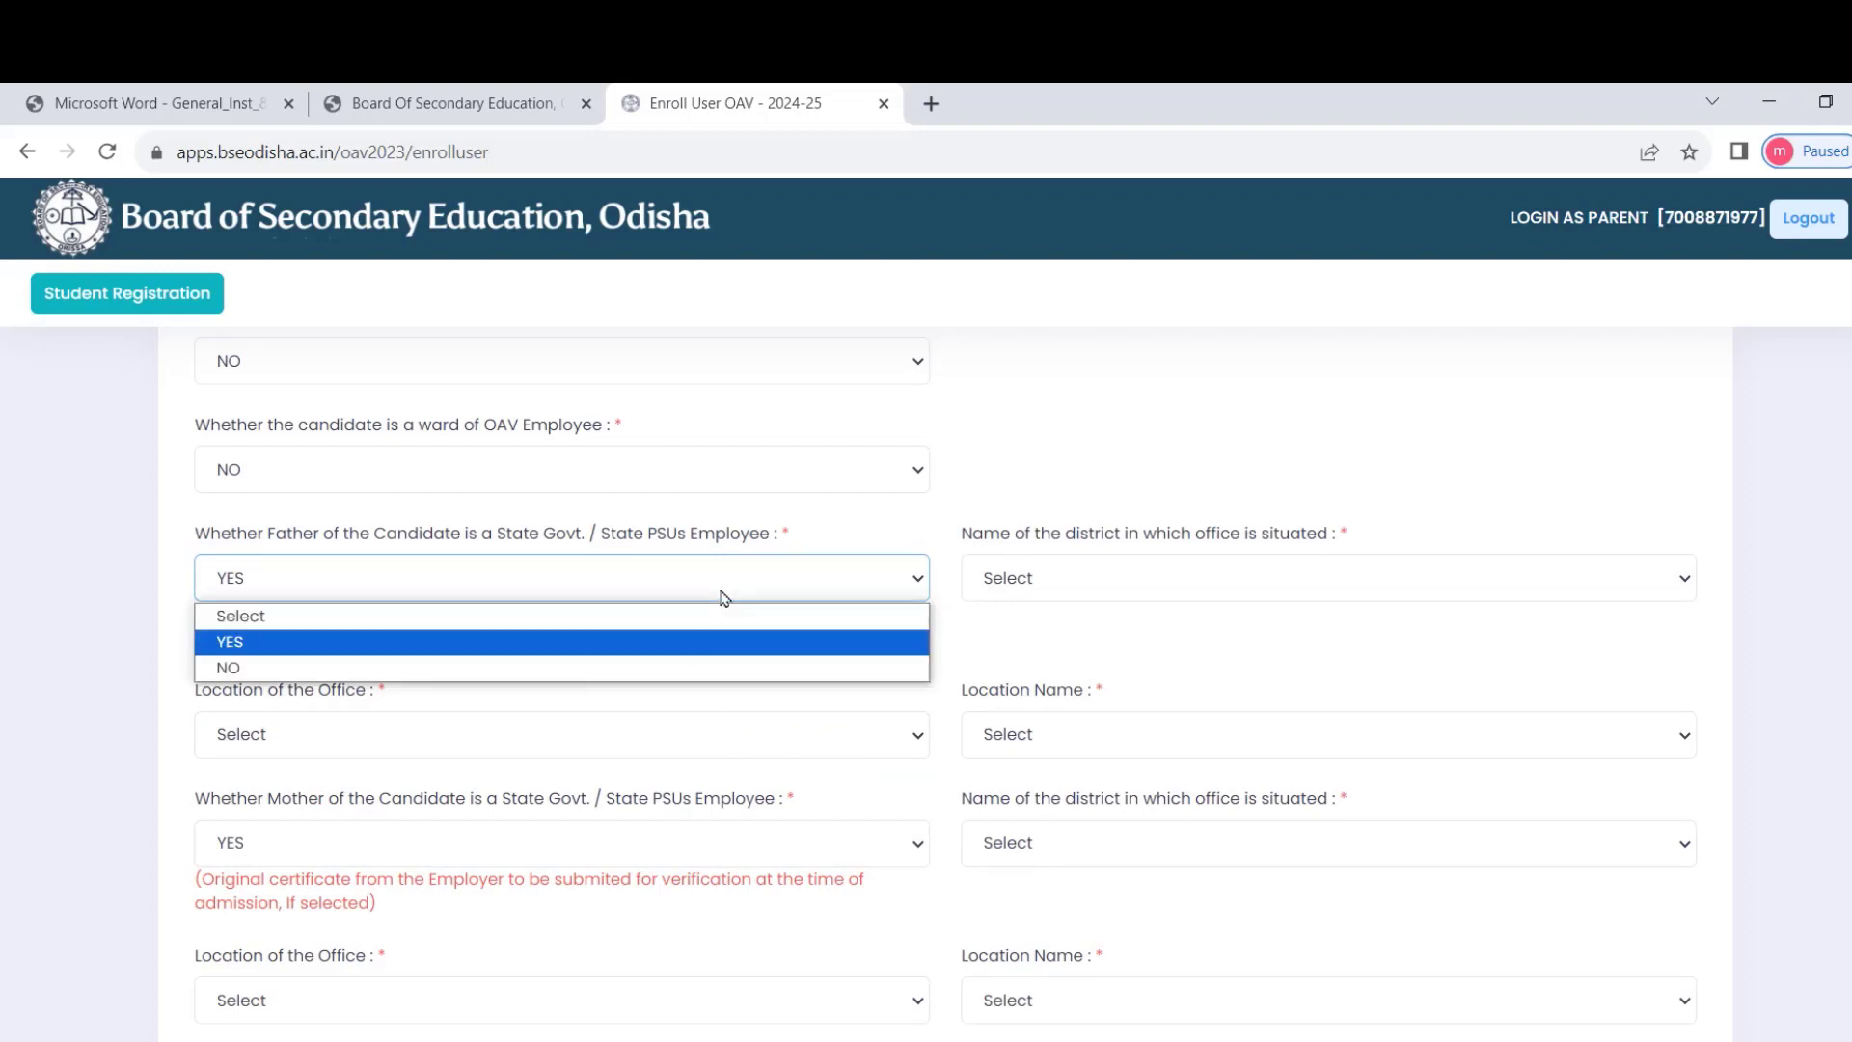
click(477, 694)
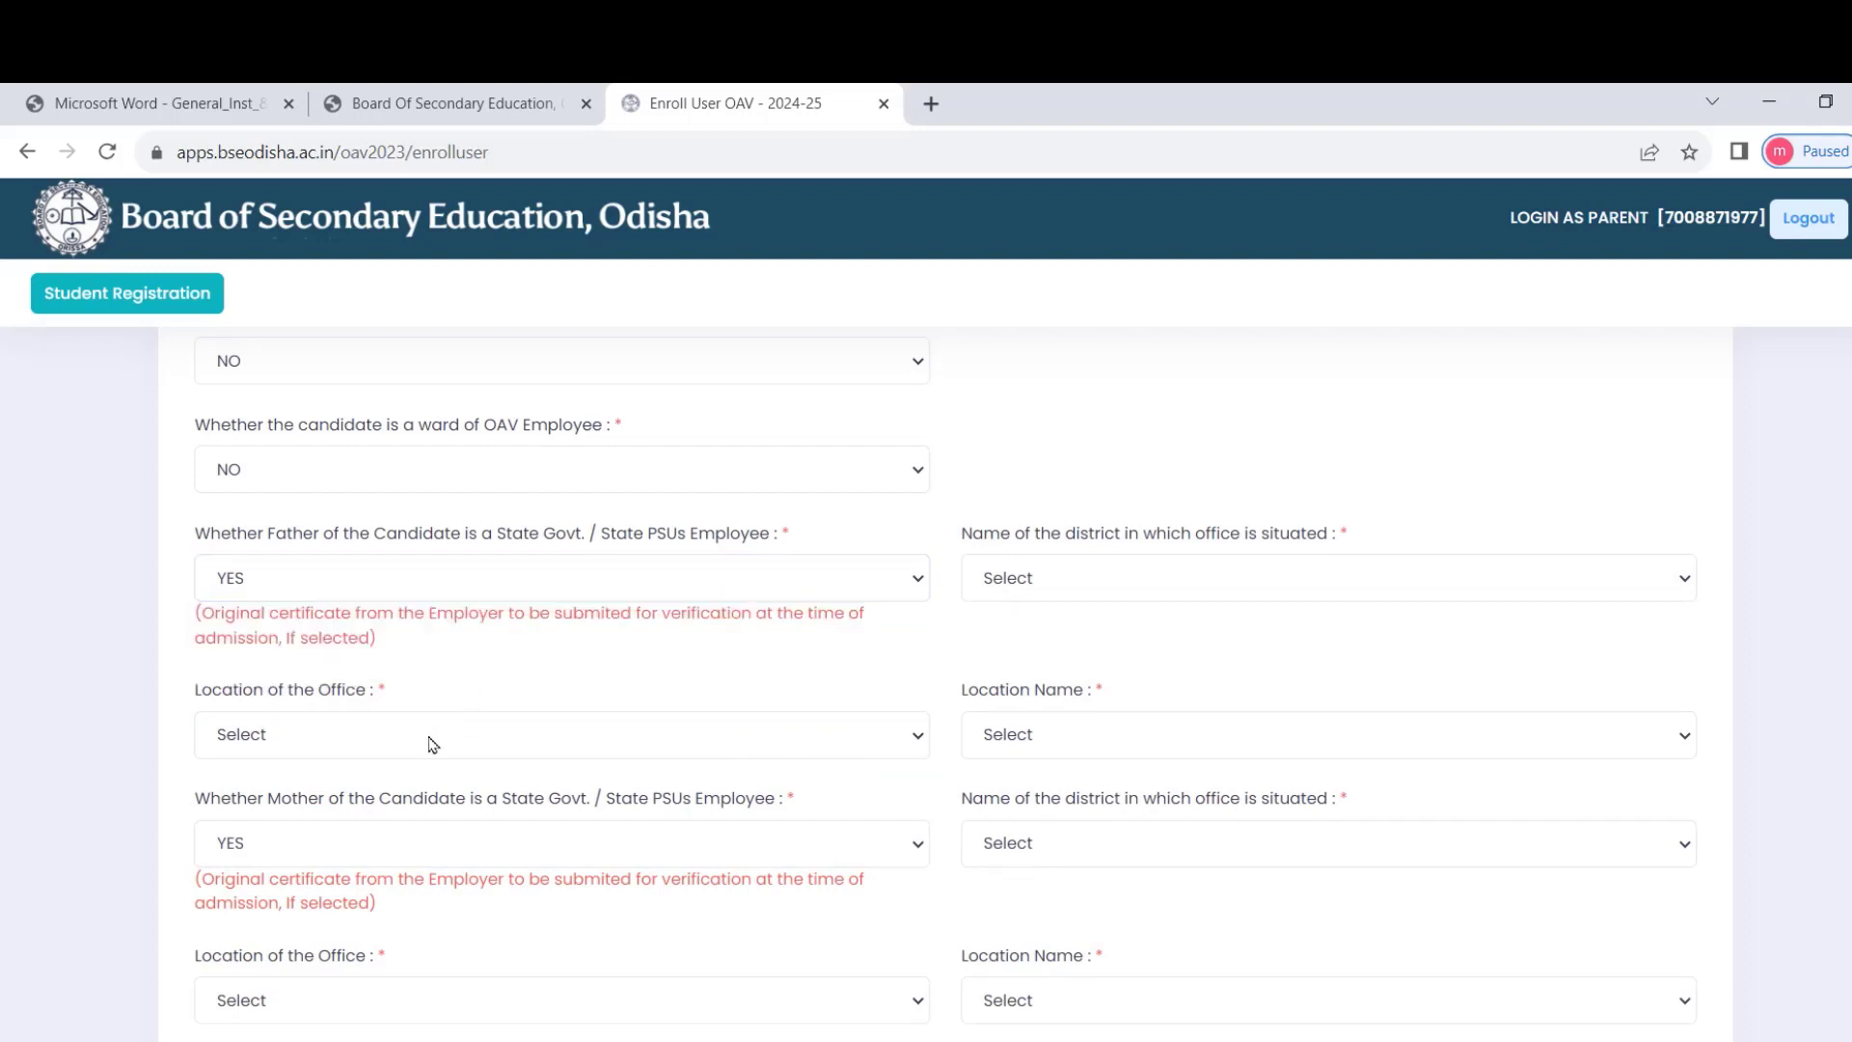
click(479, 596)
click(403, 666)
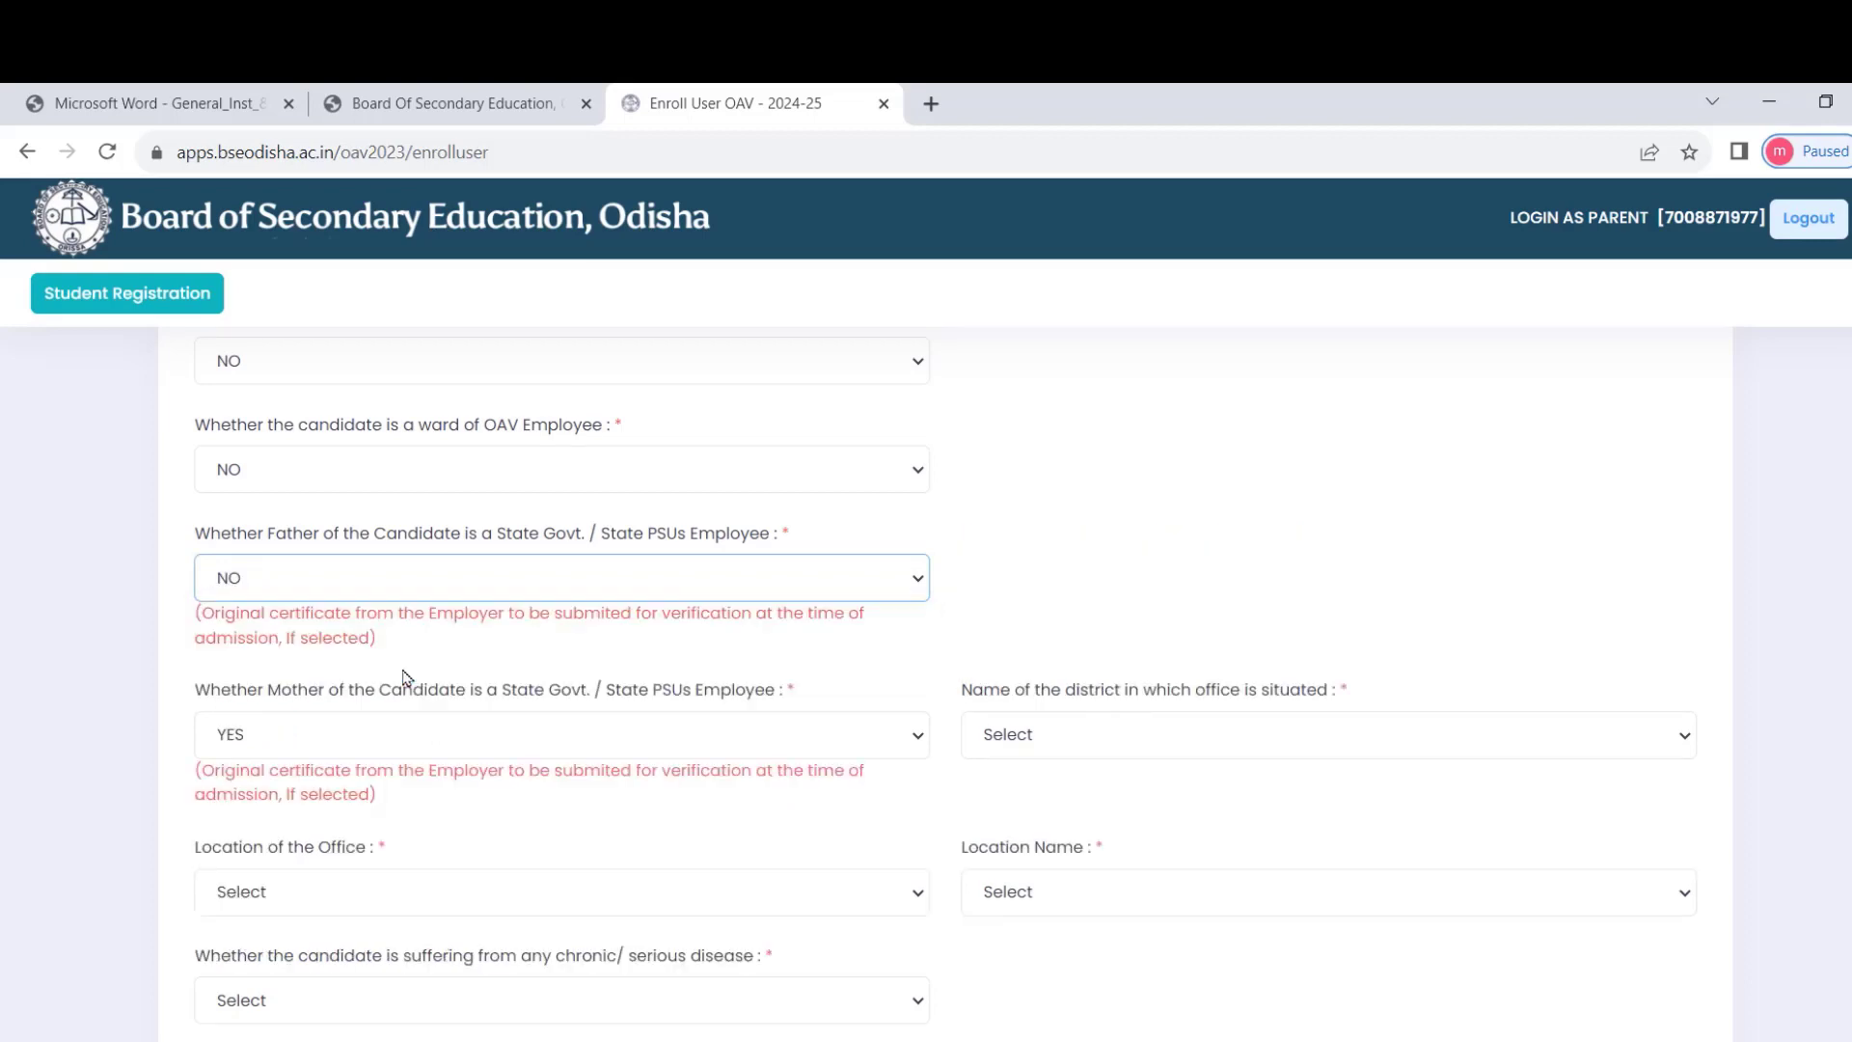
scroll(274, 675, down, 1)
click(274, 622)
click(273, 675)
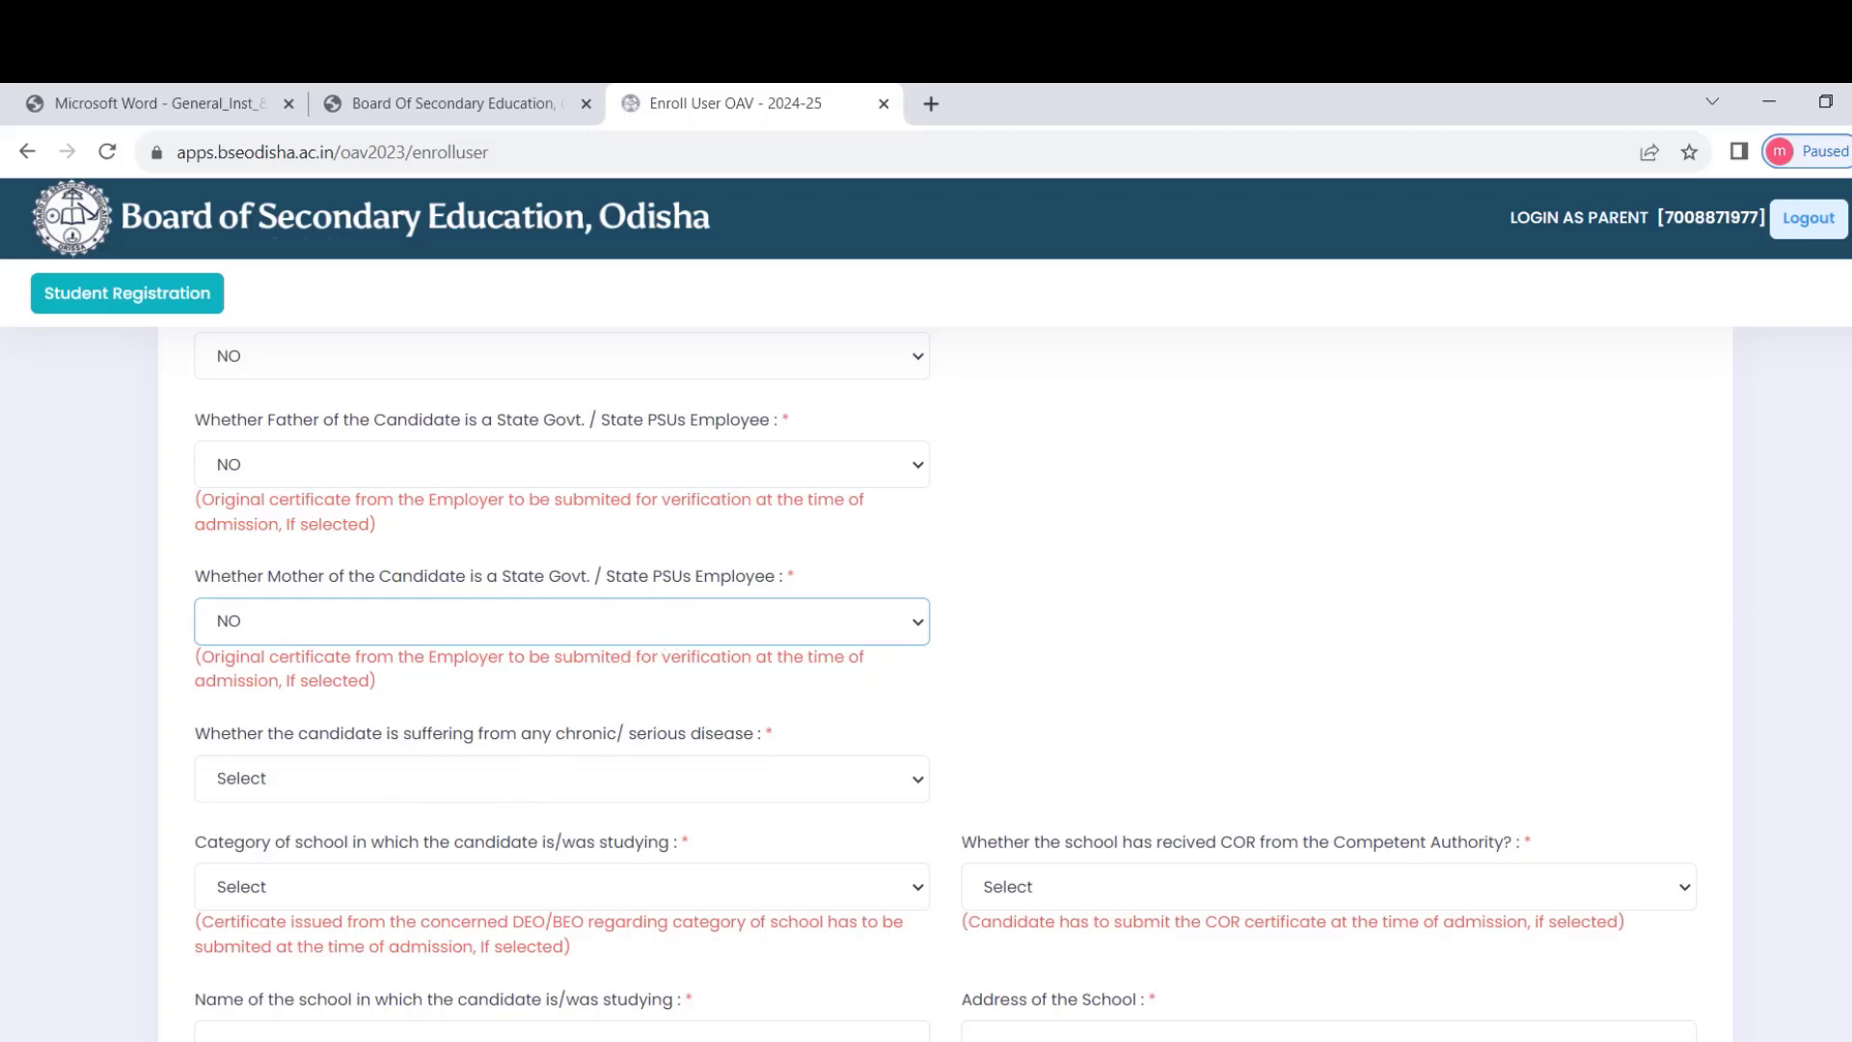
Answer NO for chronic disease and set the school category to Govt under State Govt
scroll(1717, 625, down, 2)
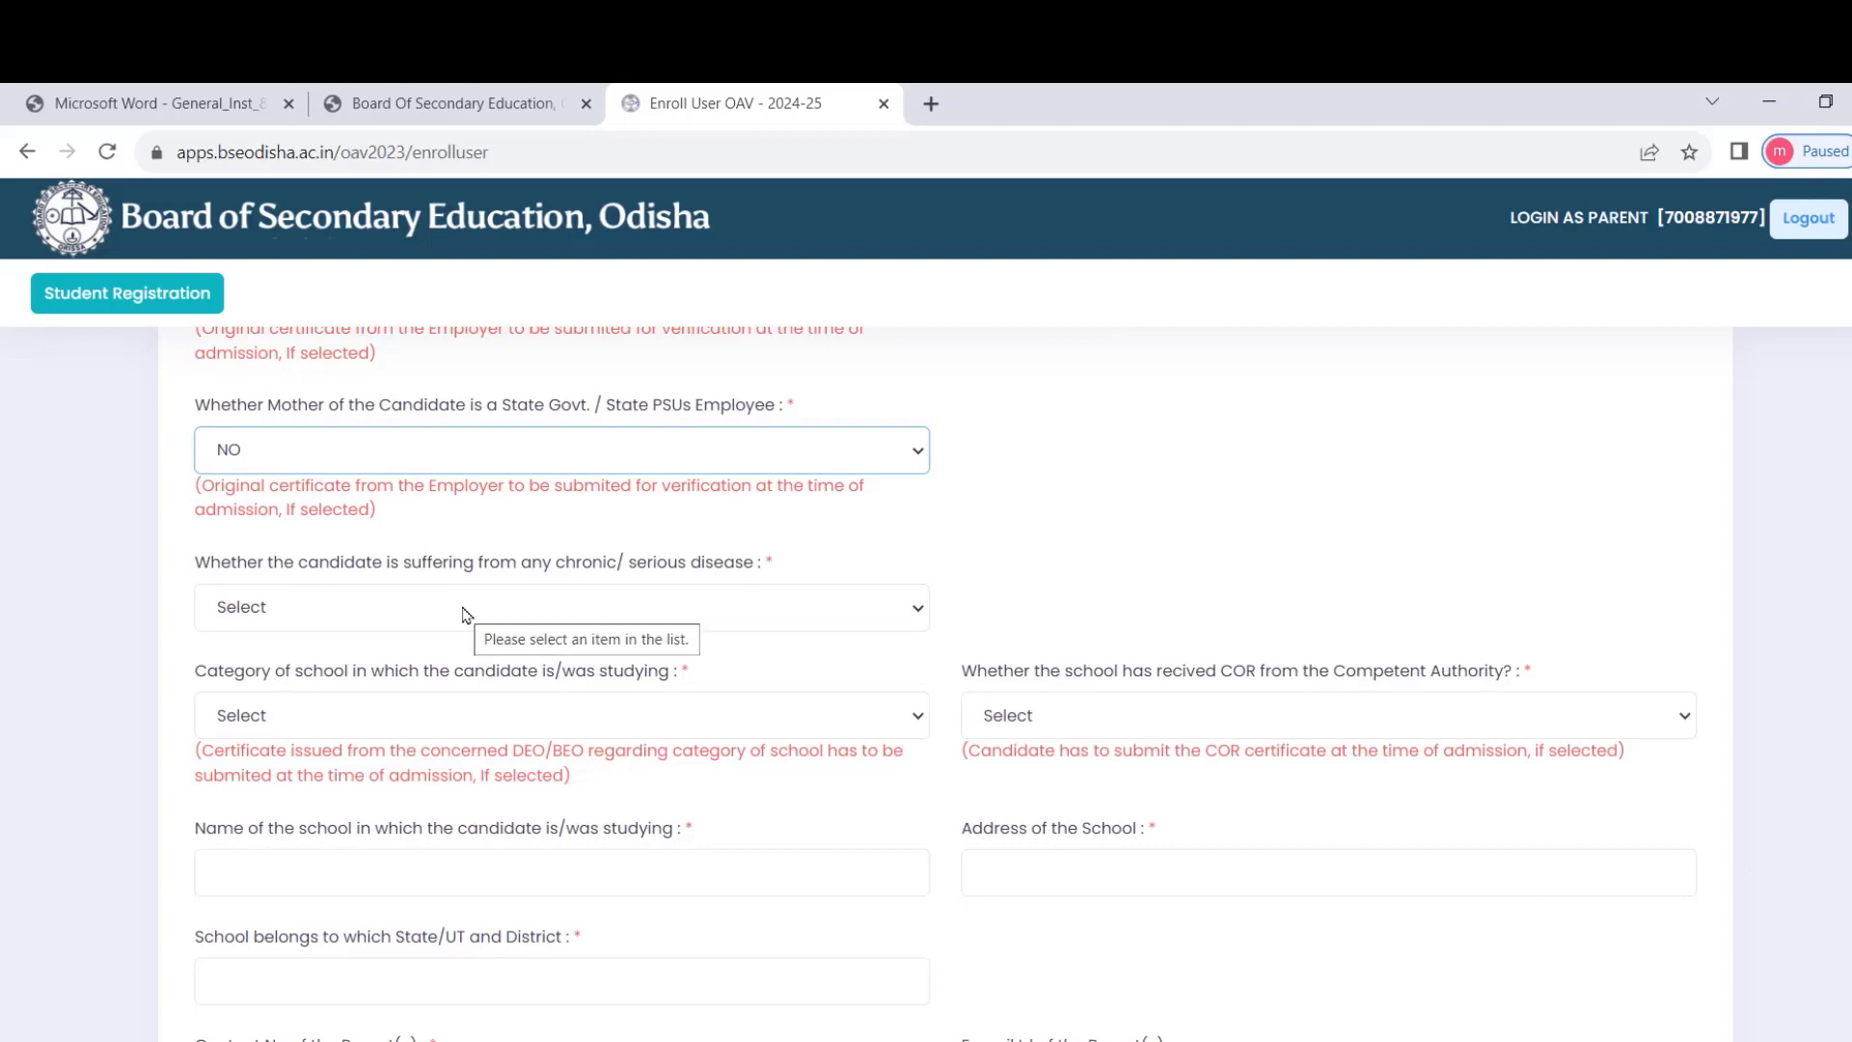
click(467, 616)
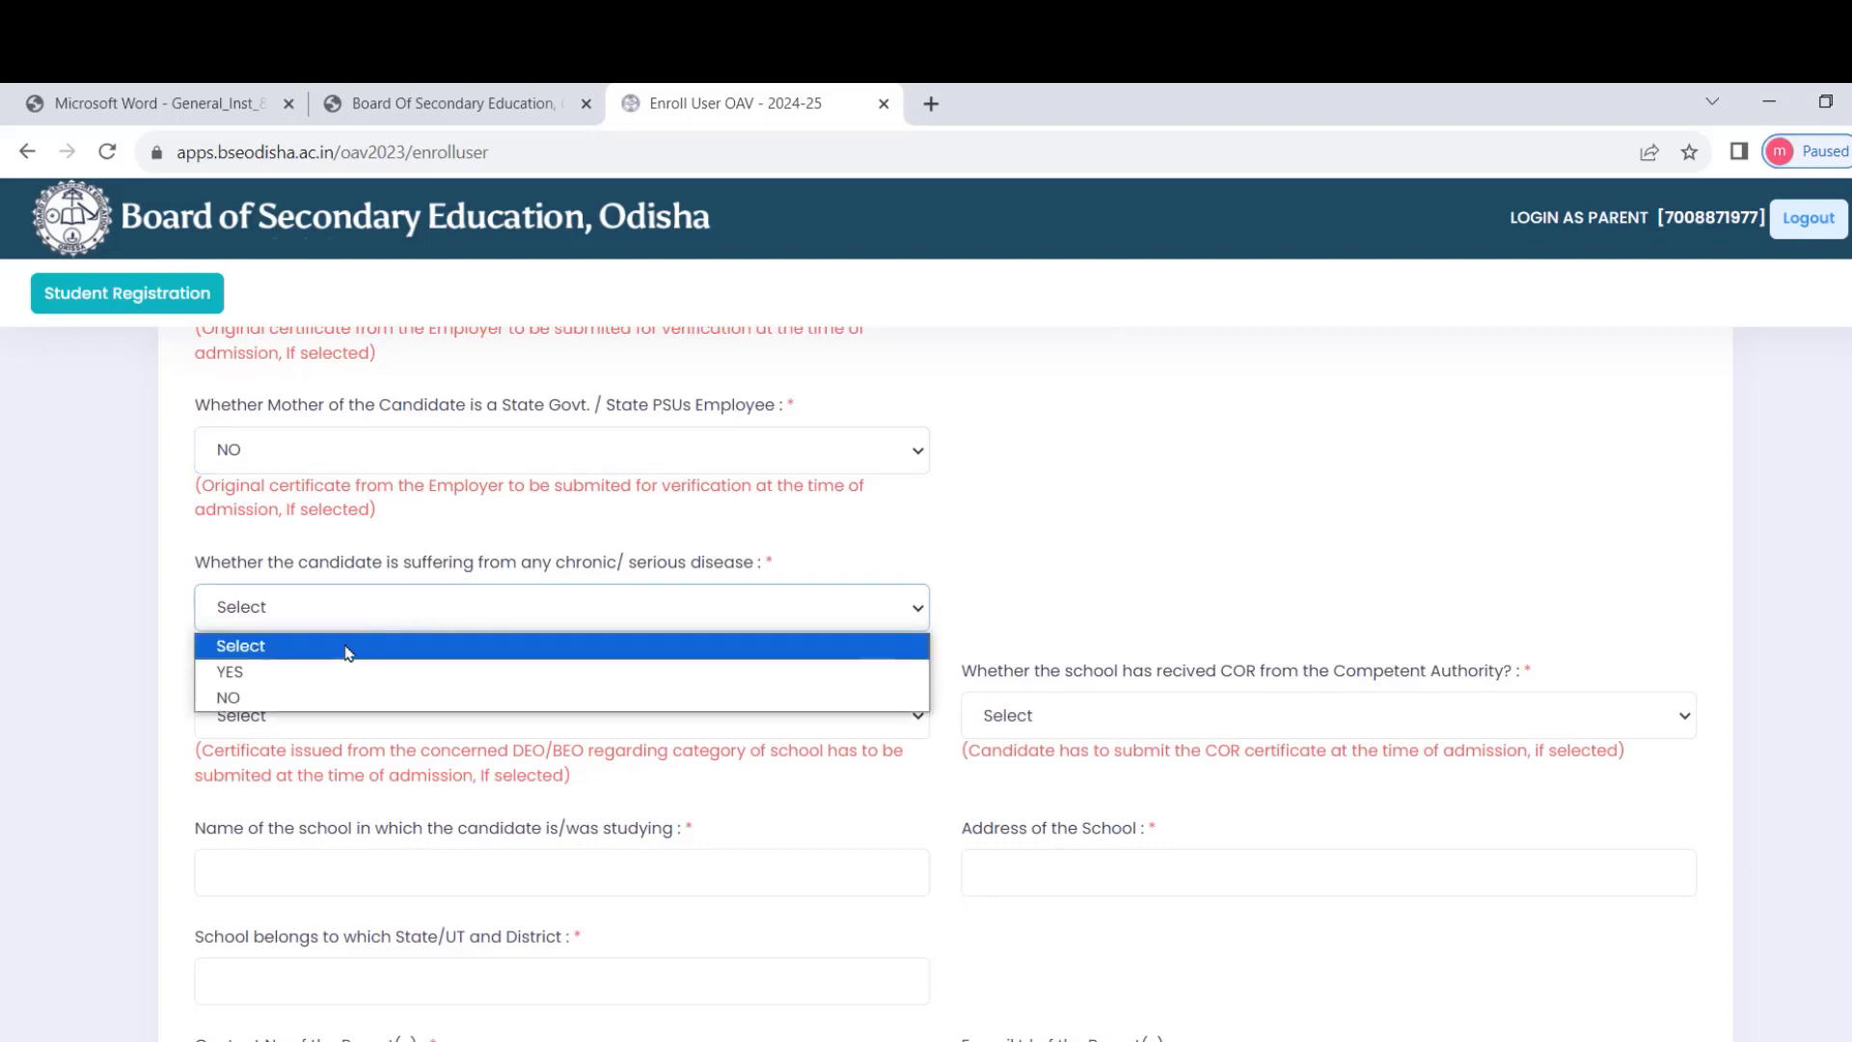
click(292, 700)
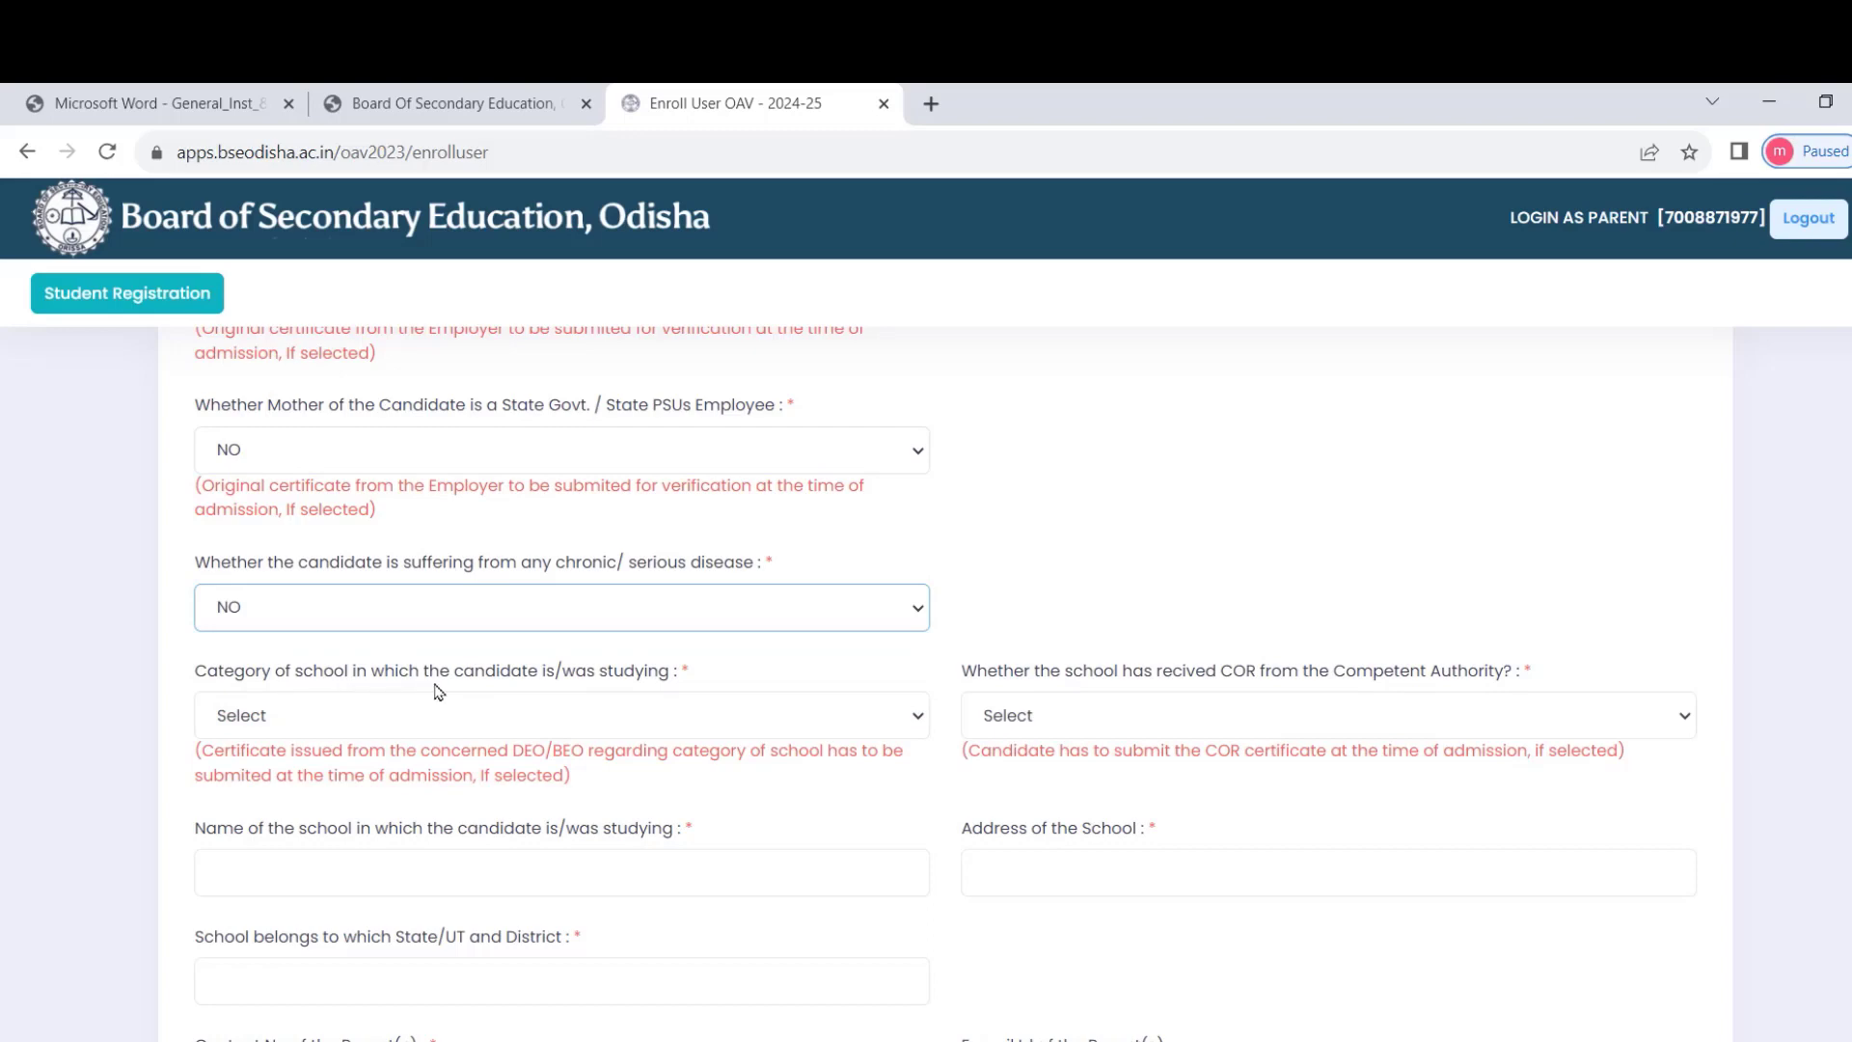
click(473, 722)
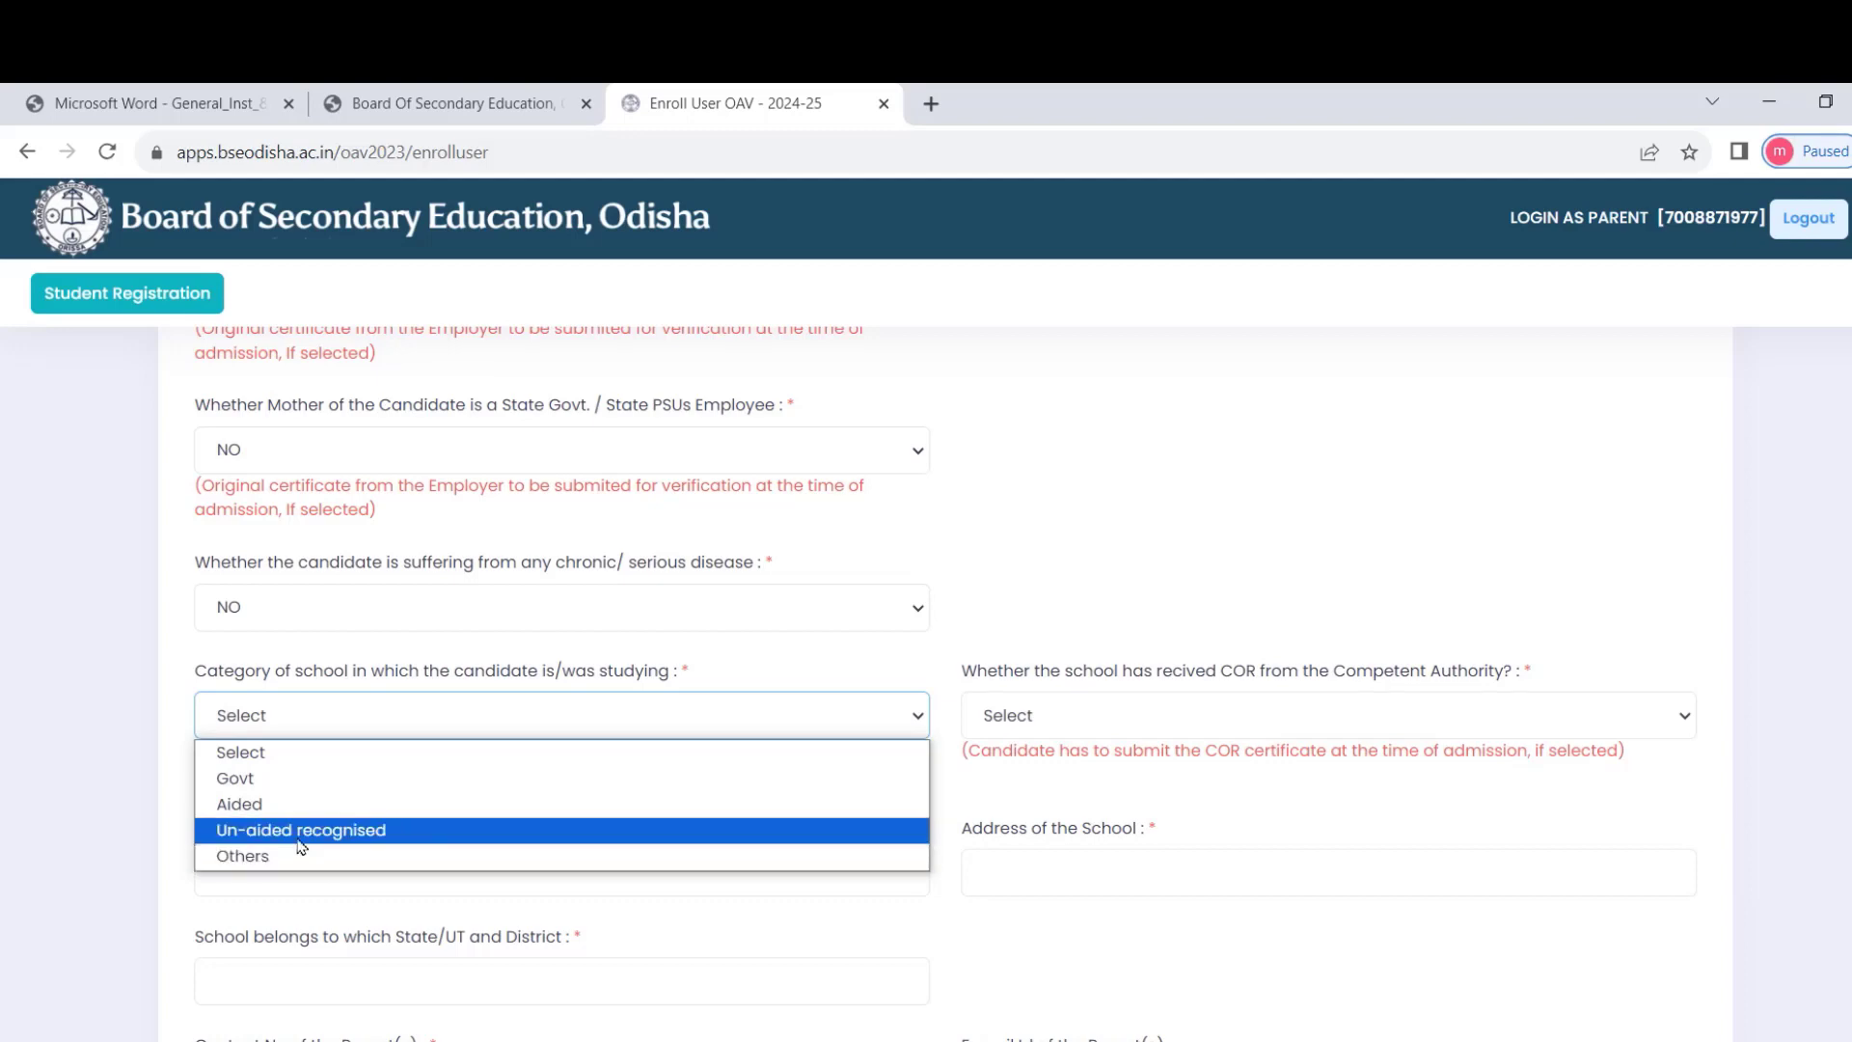
click(256, 783)
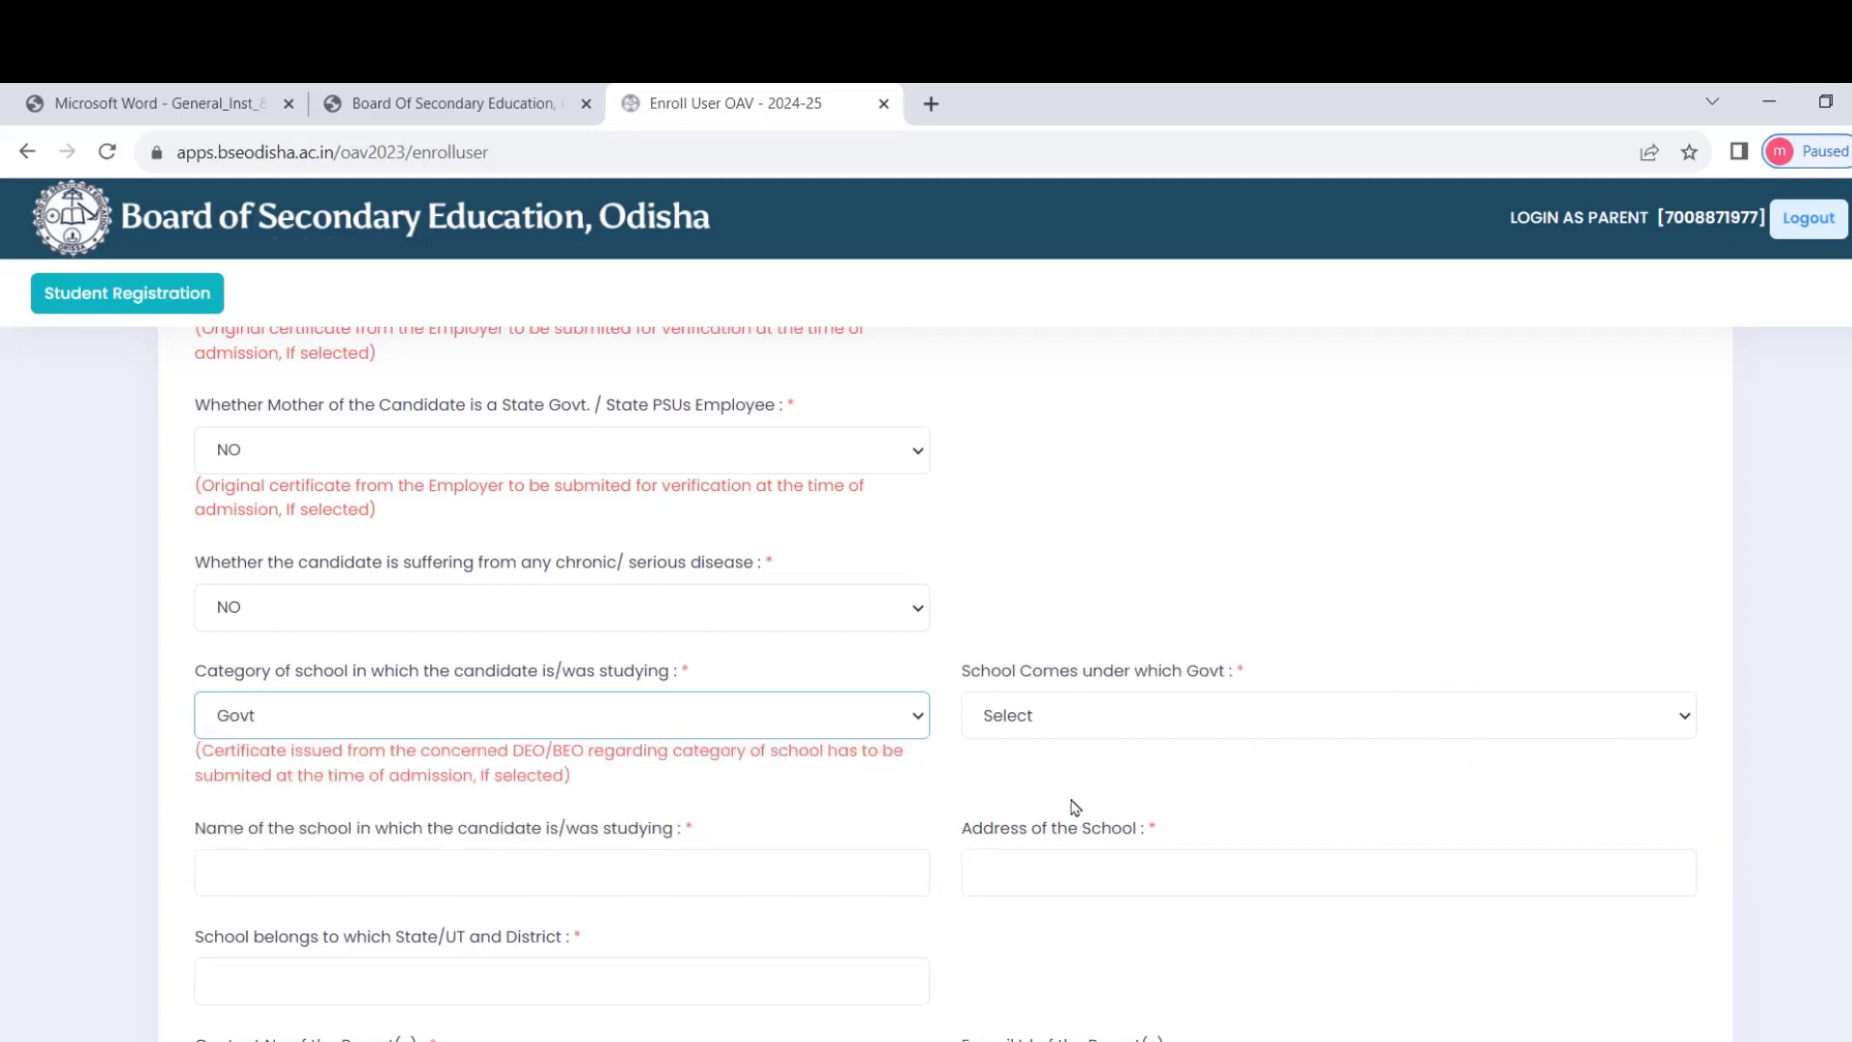
click(1050, 728)
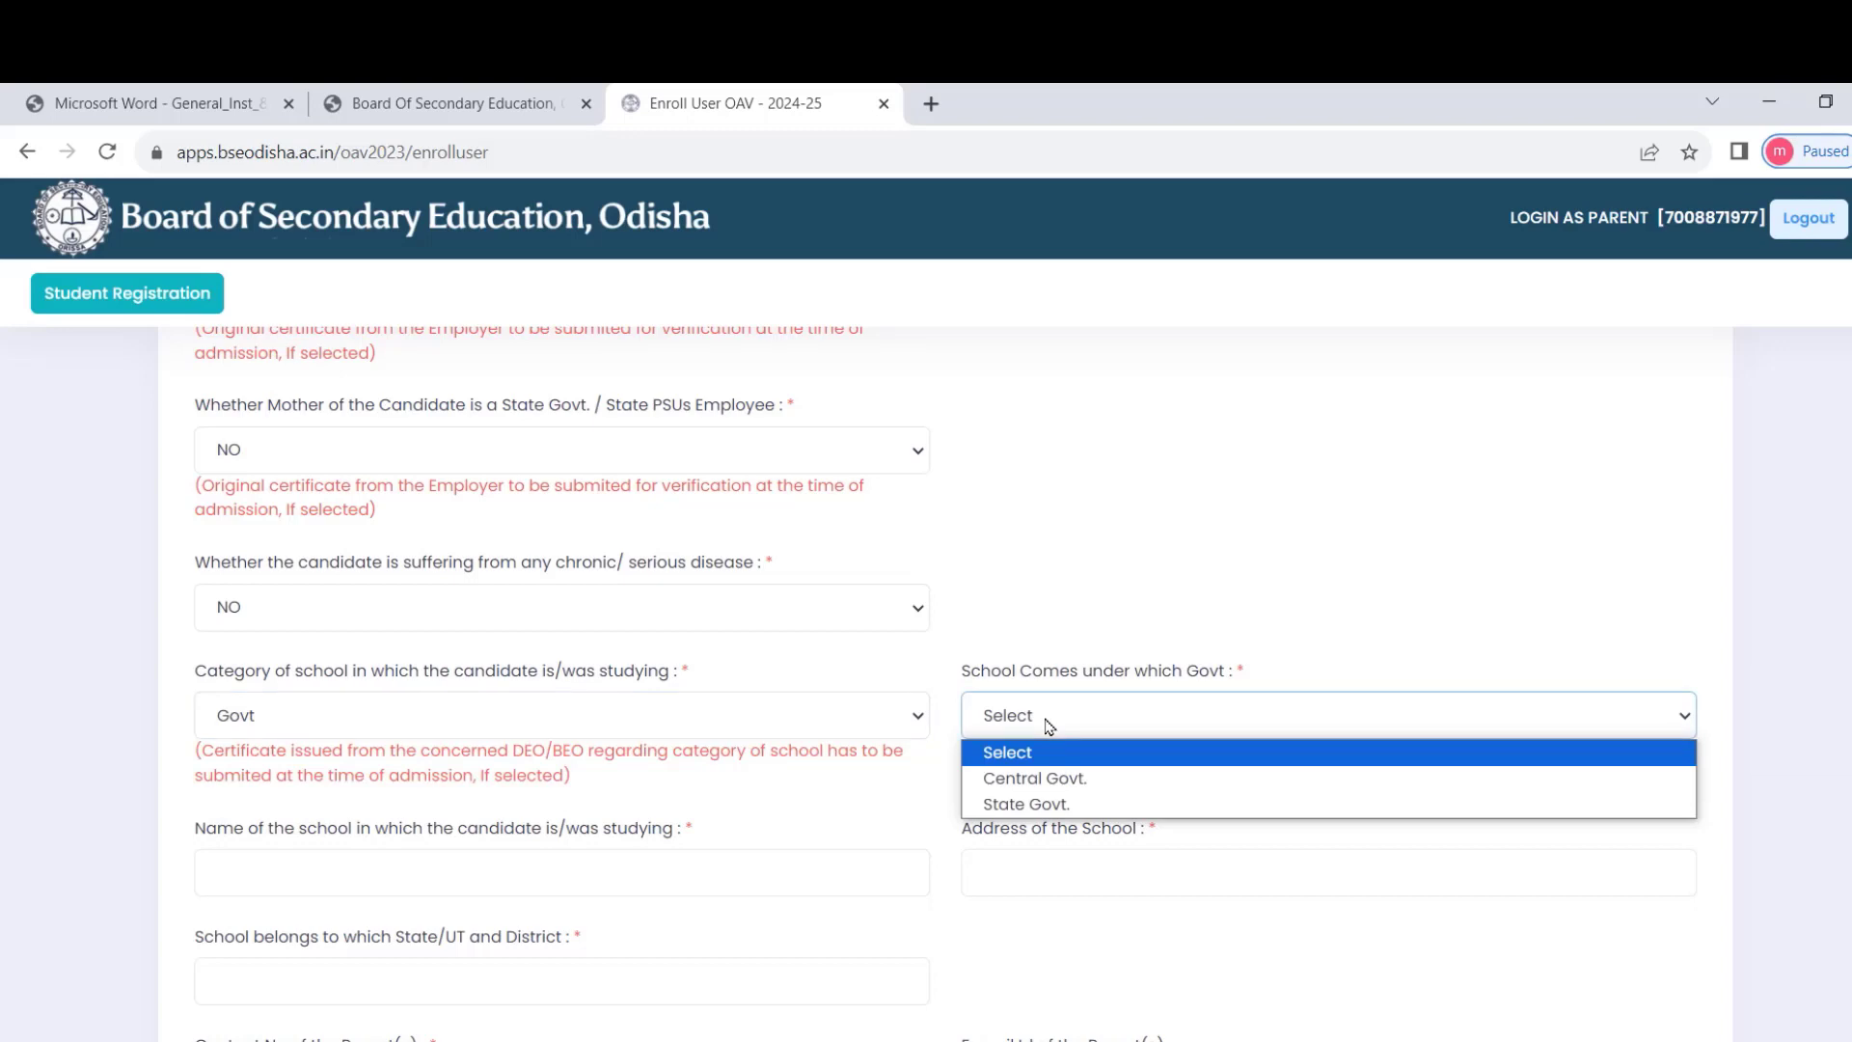
click(1035, 806)
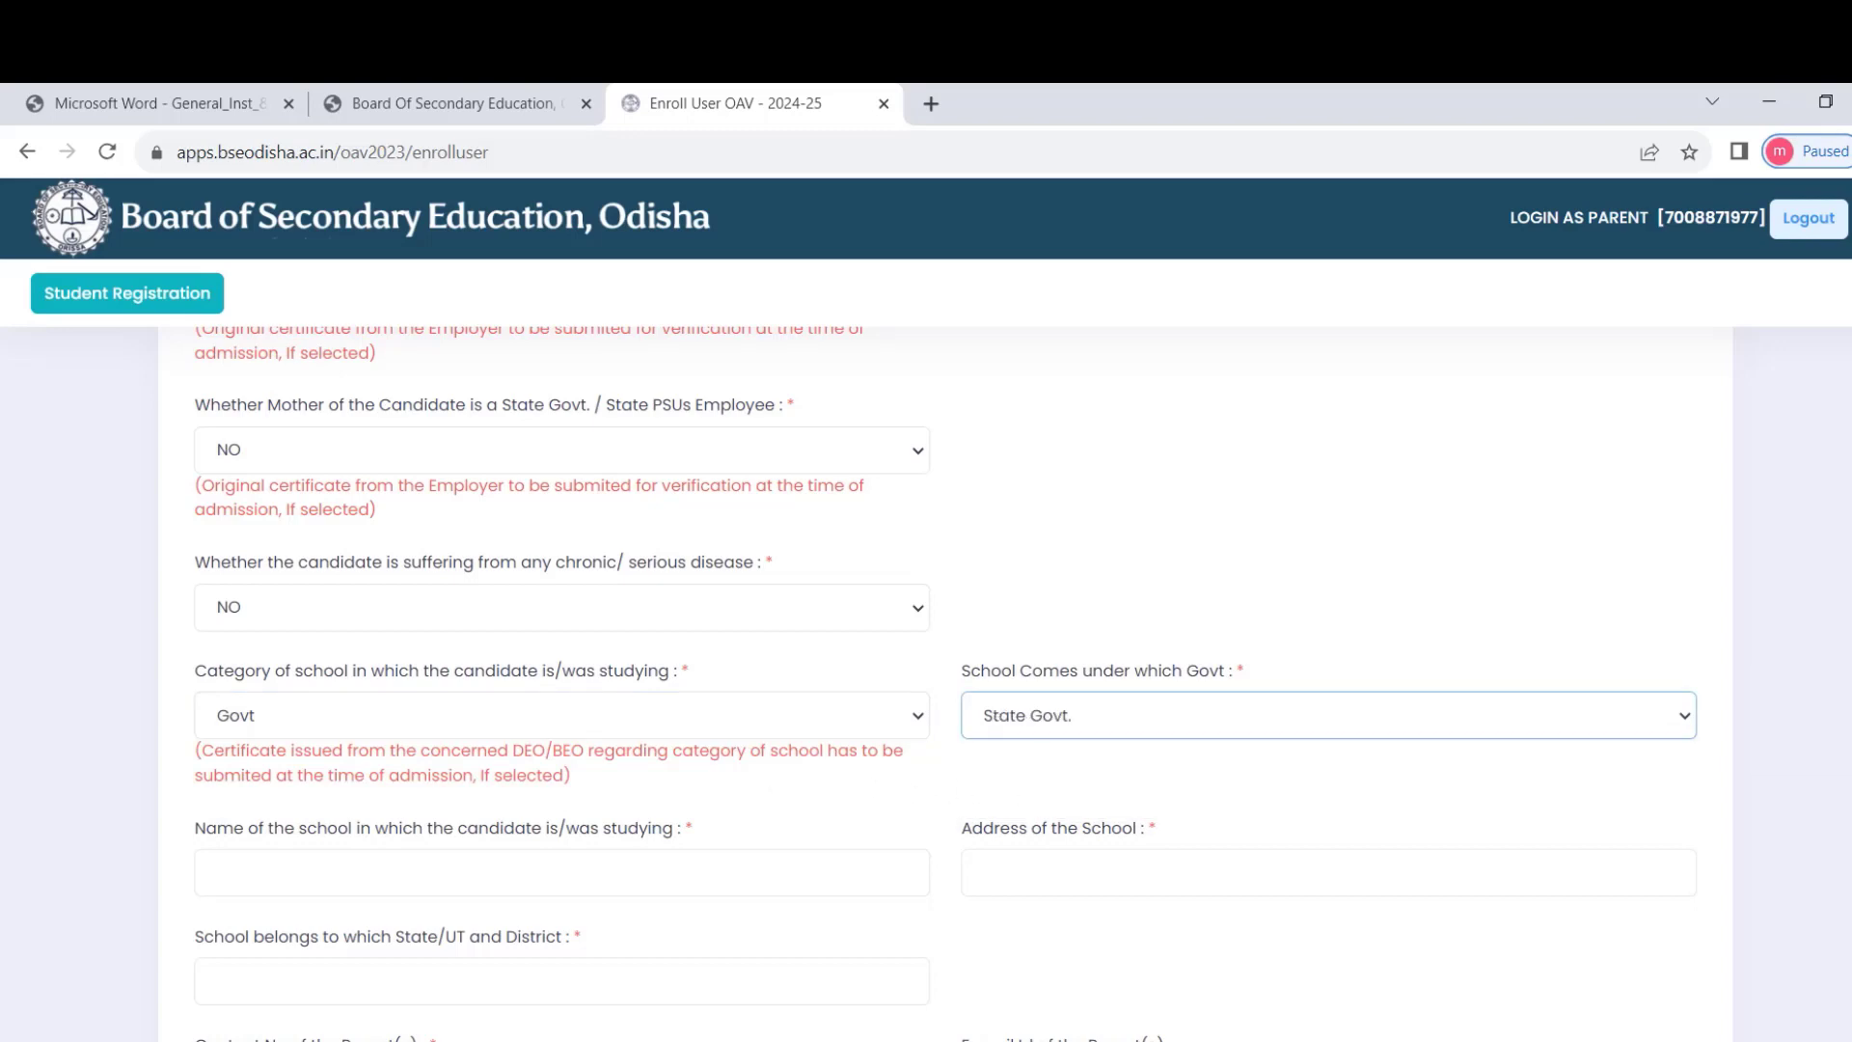
scroll(945, 676, down, 3)
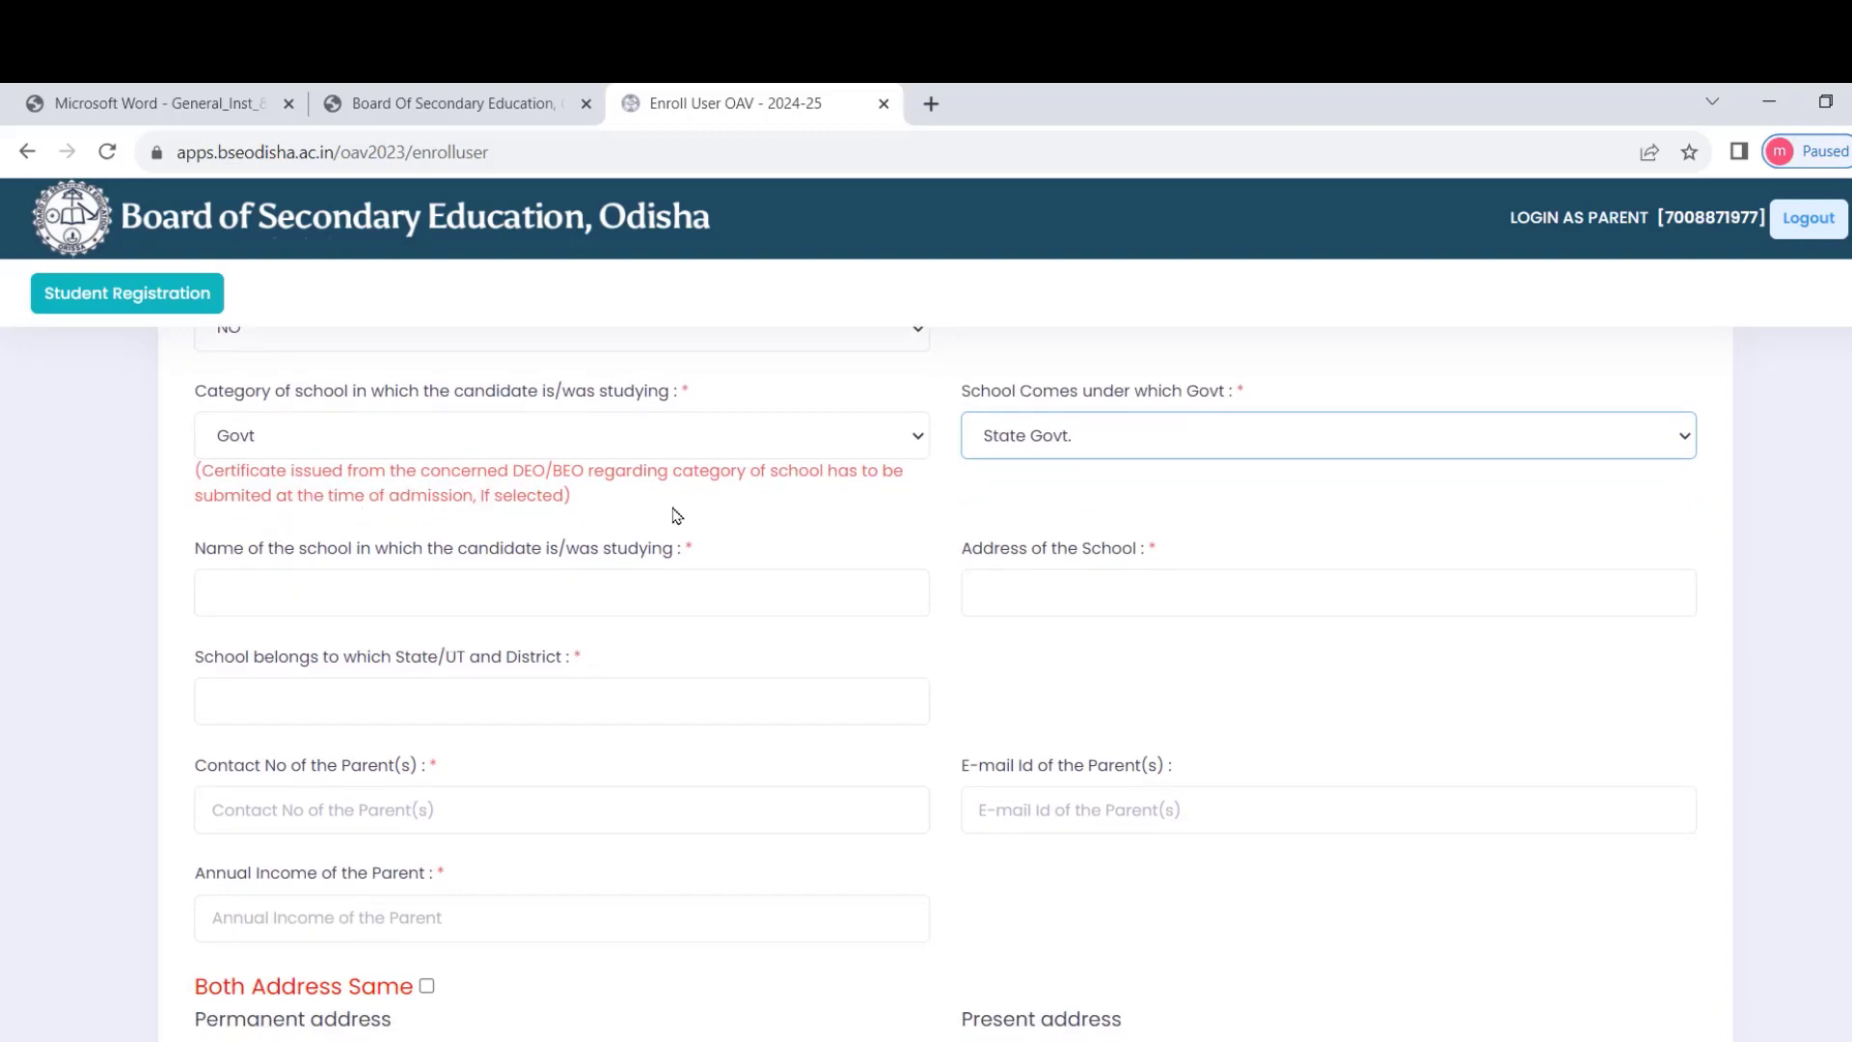
Pick ODISHA CUTTACK as the school's State/UT and district, leaving name and address empty
click(275, 579)
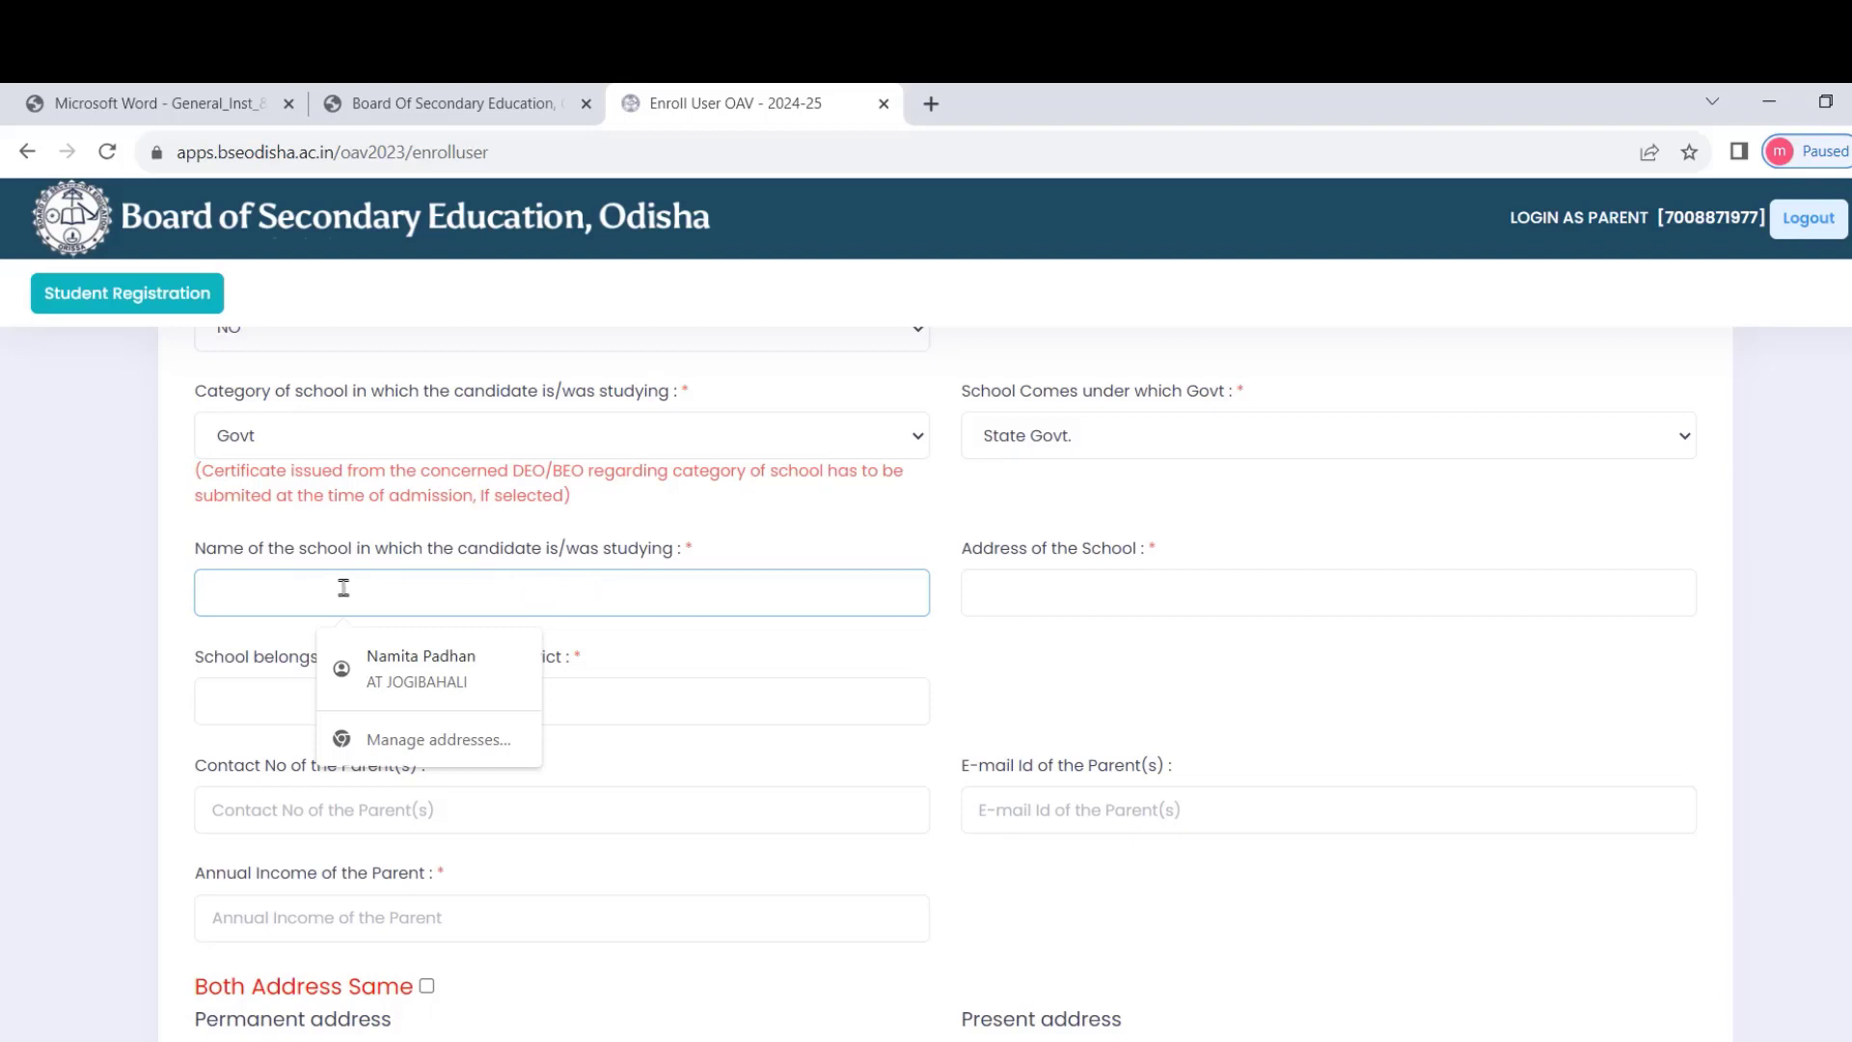
click(1078, 598)
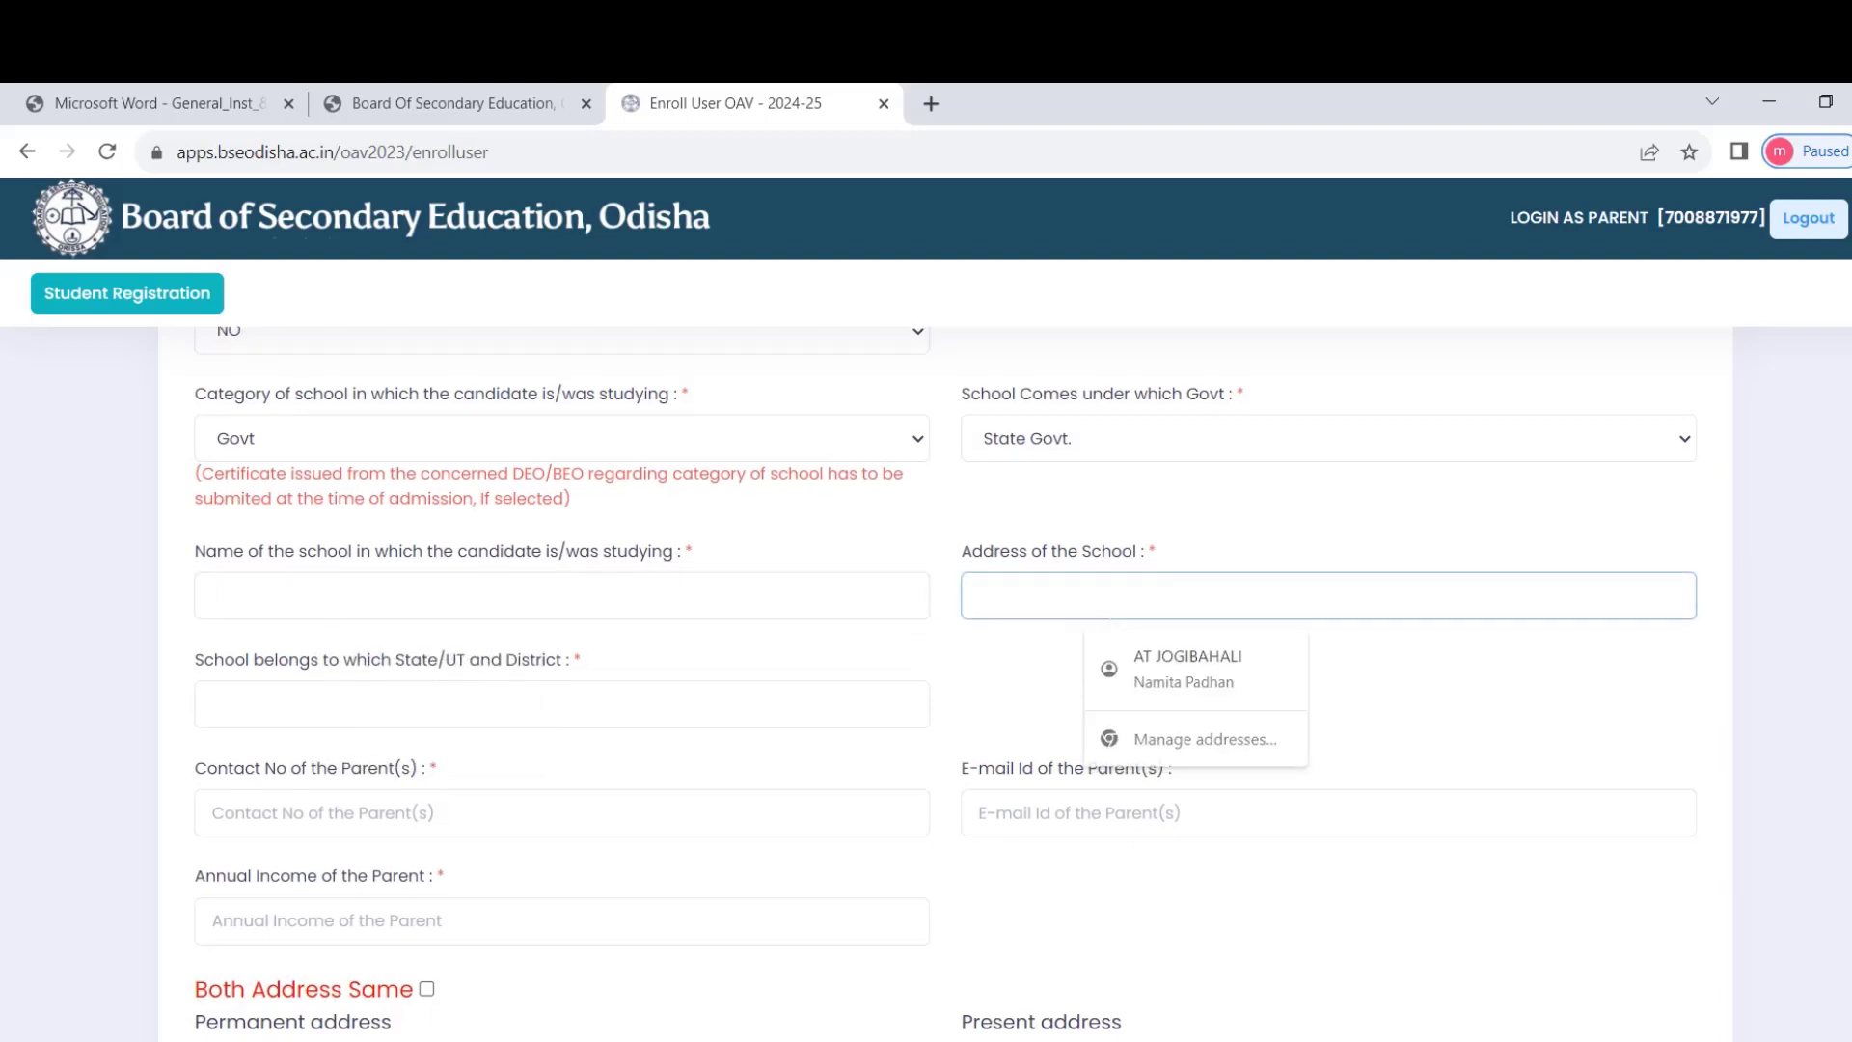
scroll(271, 558, down, 2)
click(271, 559)
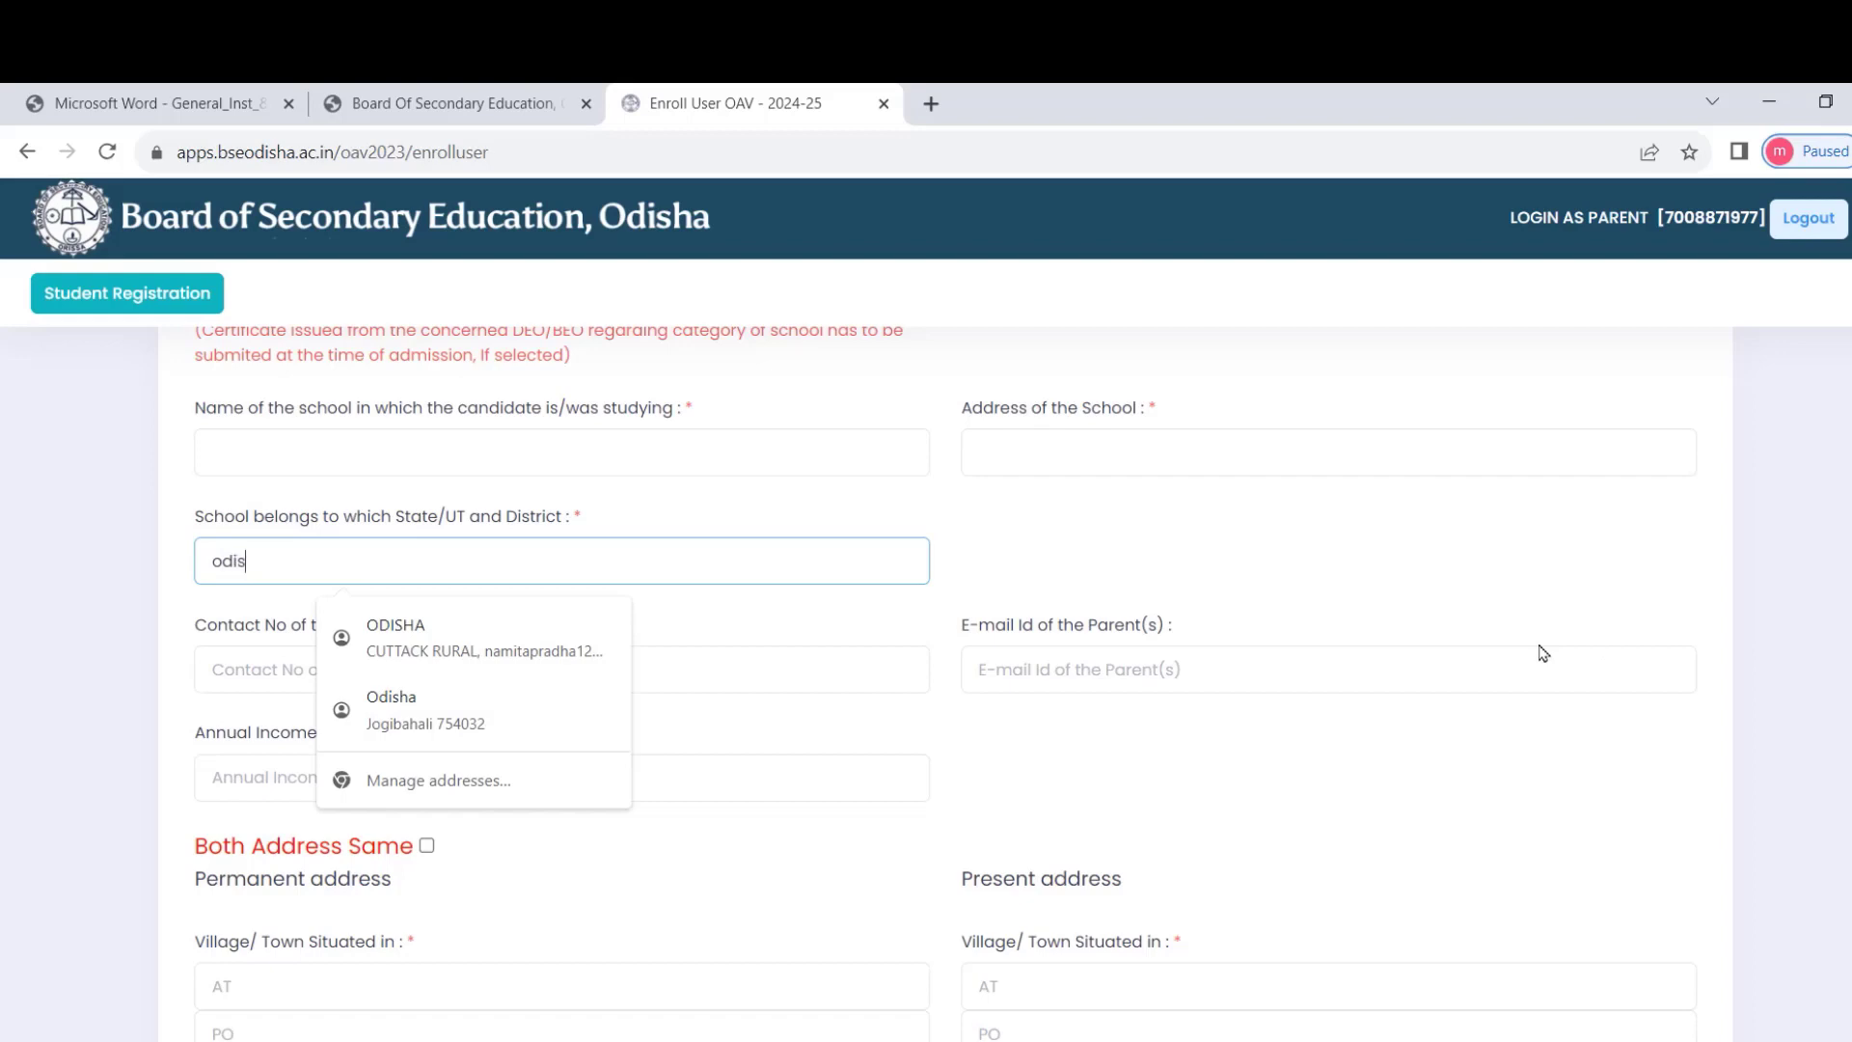
text(cutt)
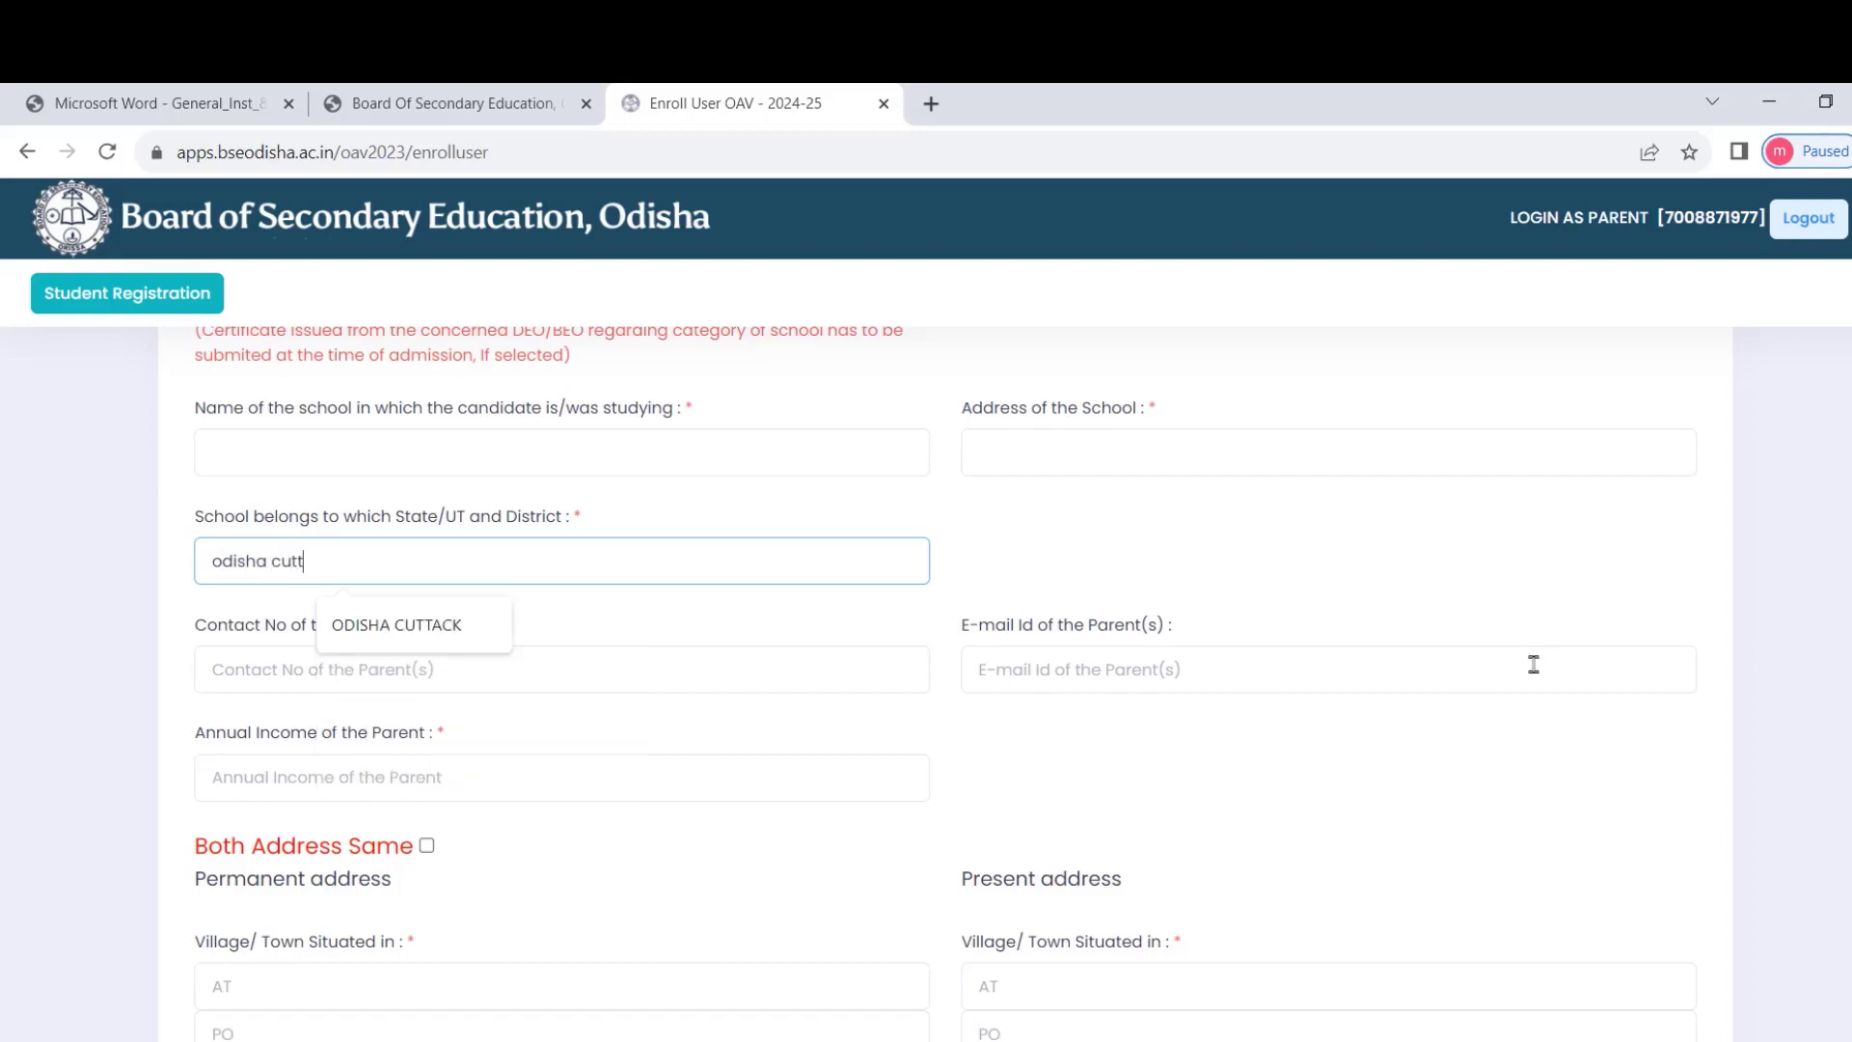
click(444, 640)
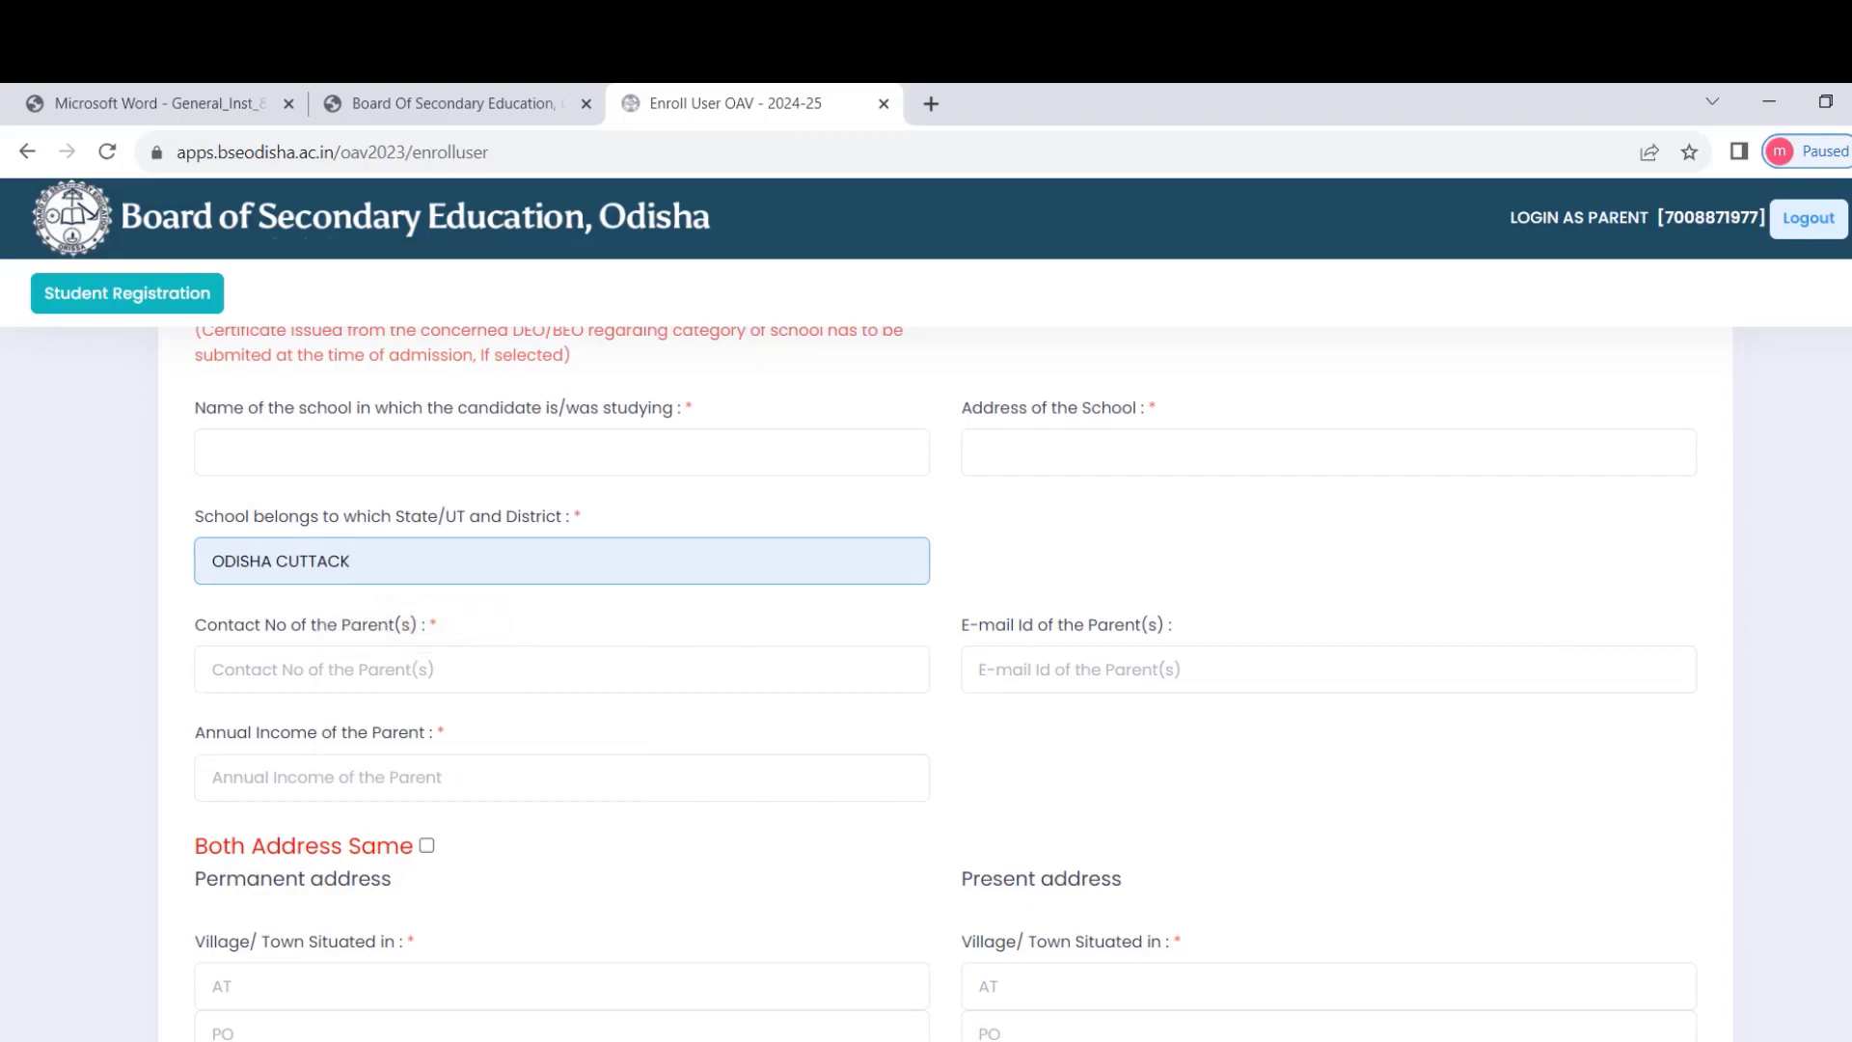
scroll(1514, 716, down, 2)
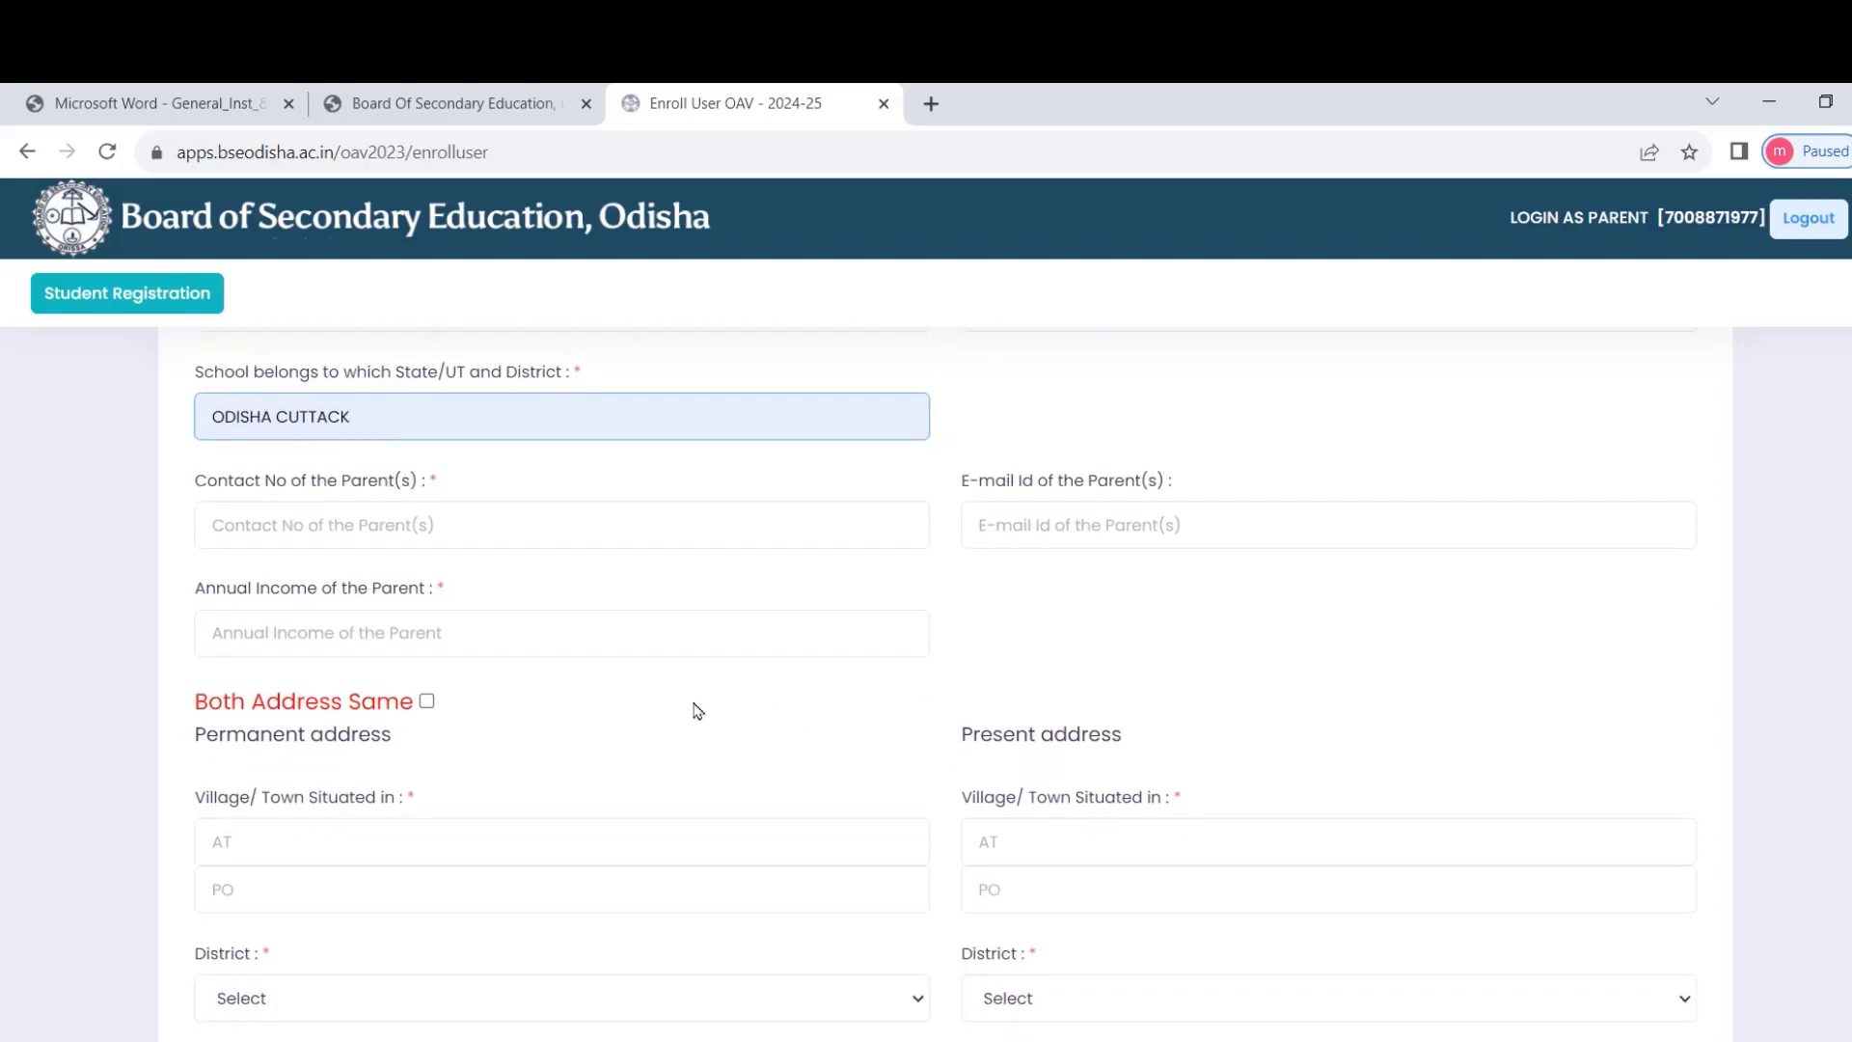
Fill in the parent's saved contact number and an annual income of 40000
click(500, 525)
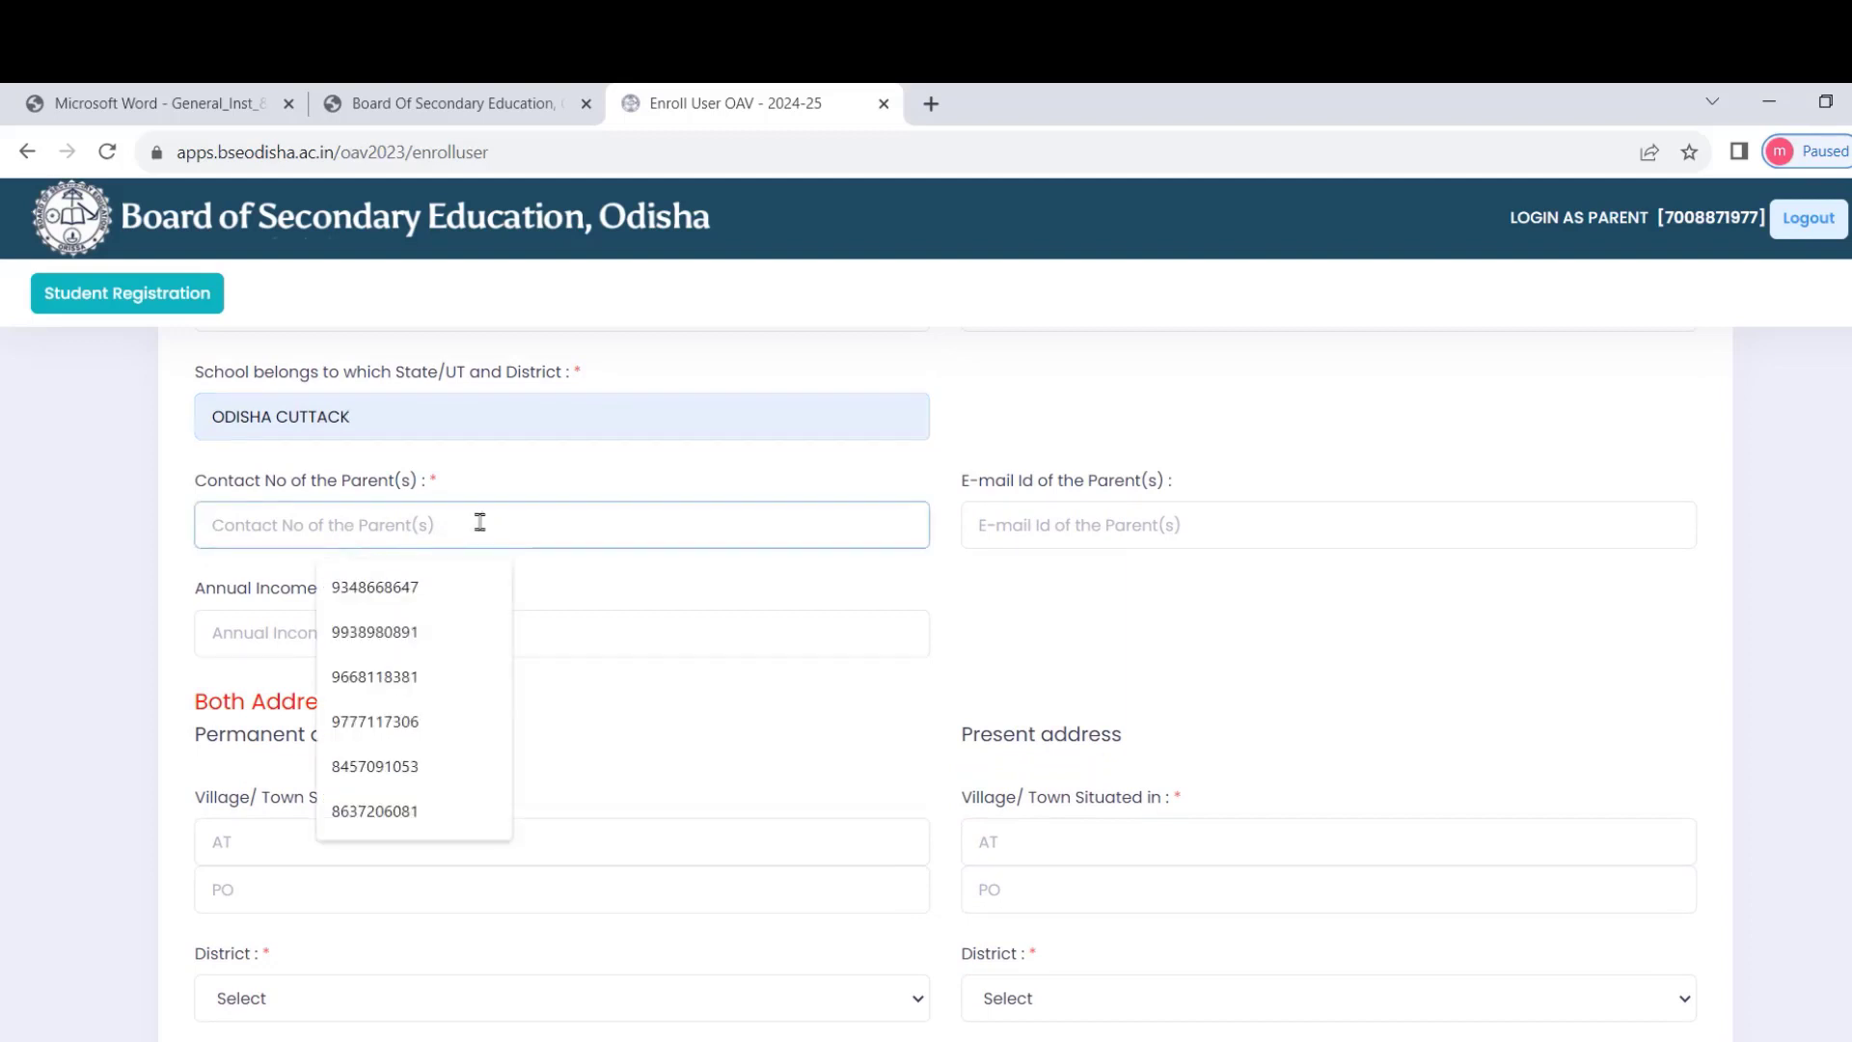
click(437, 579)
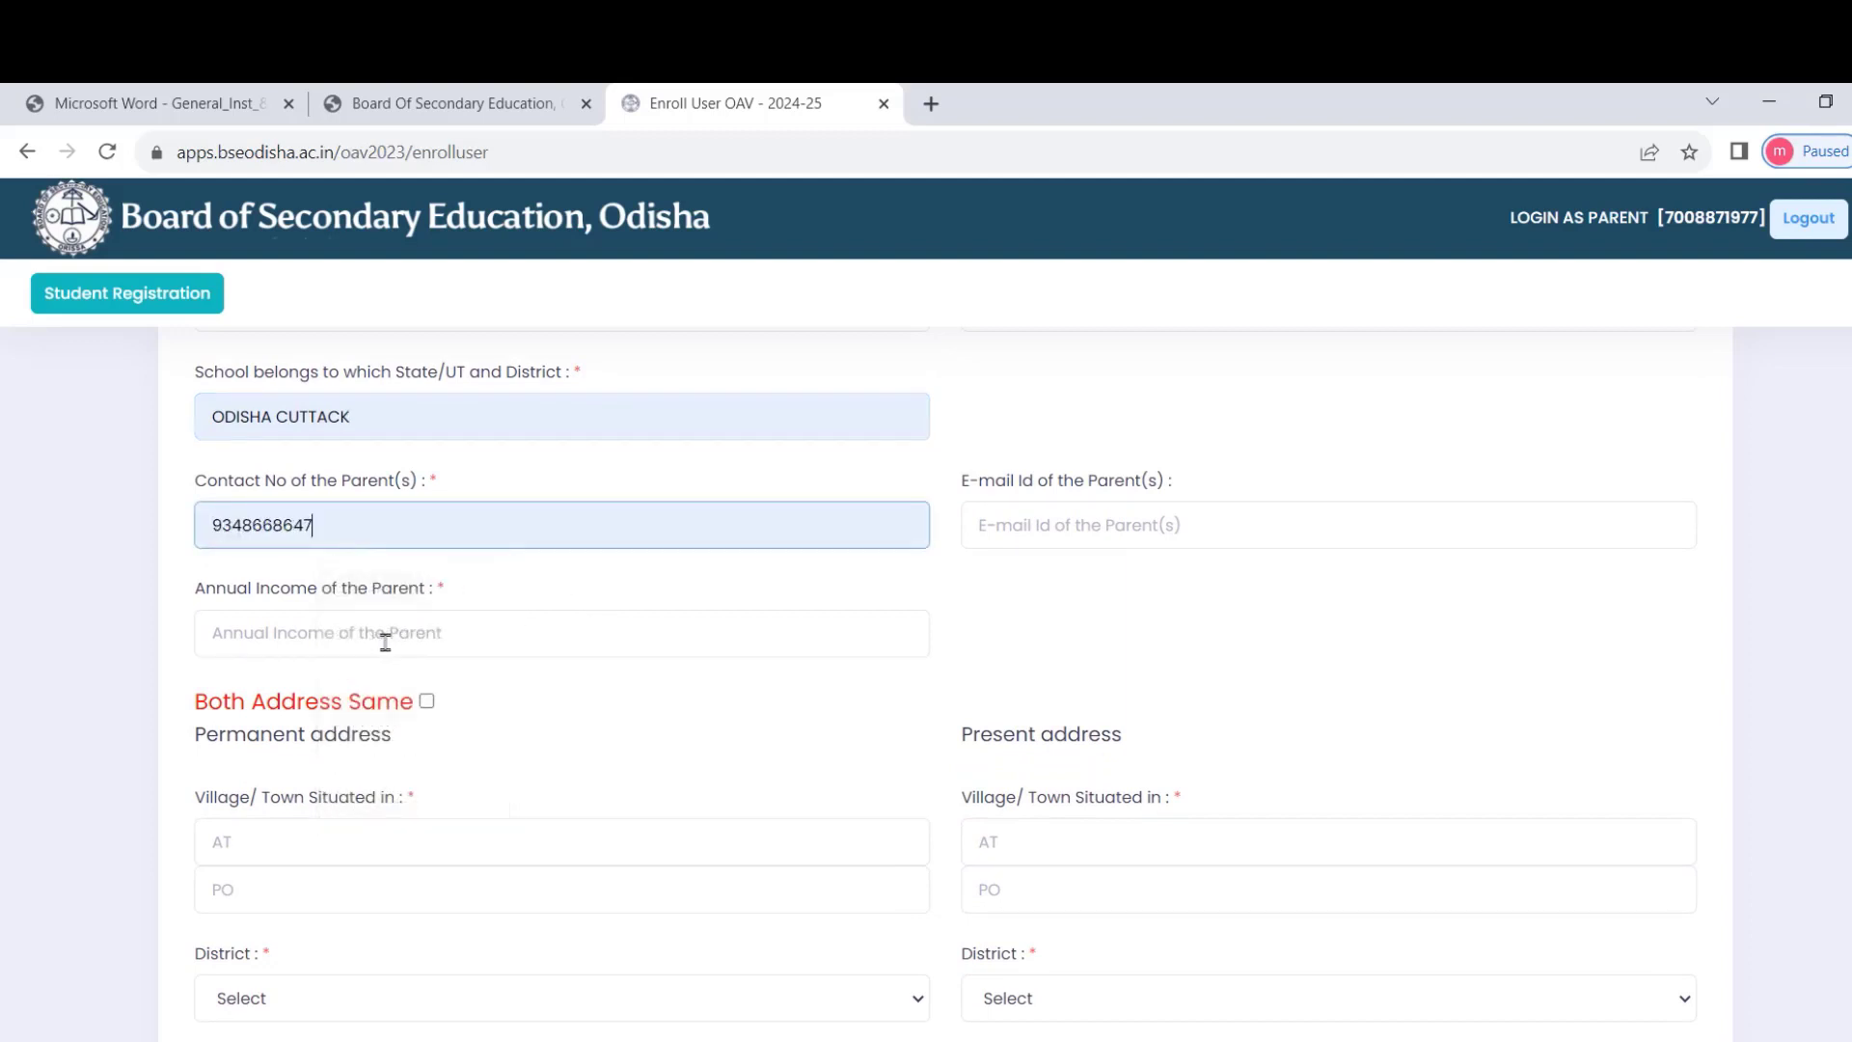
click(322, 632)
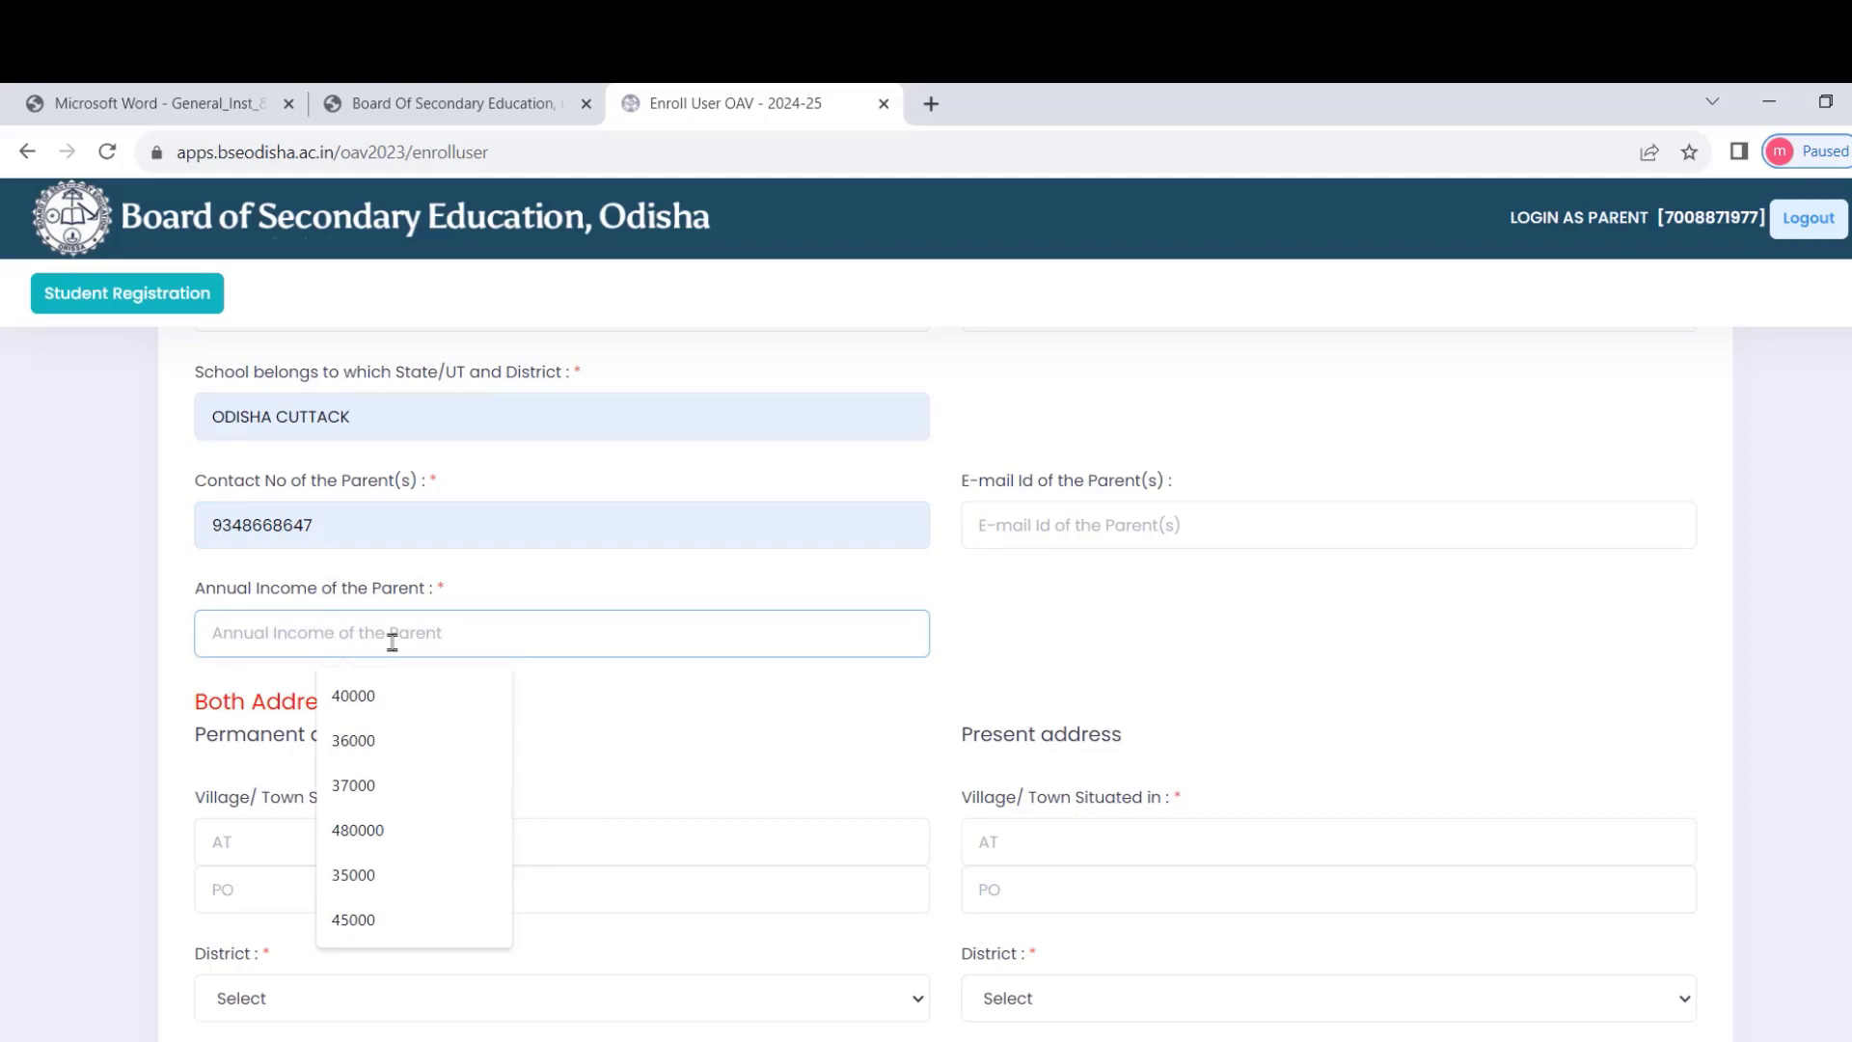
click(383, 695)
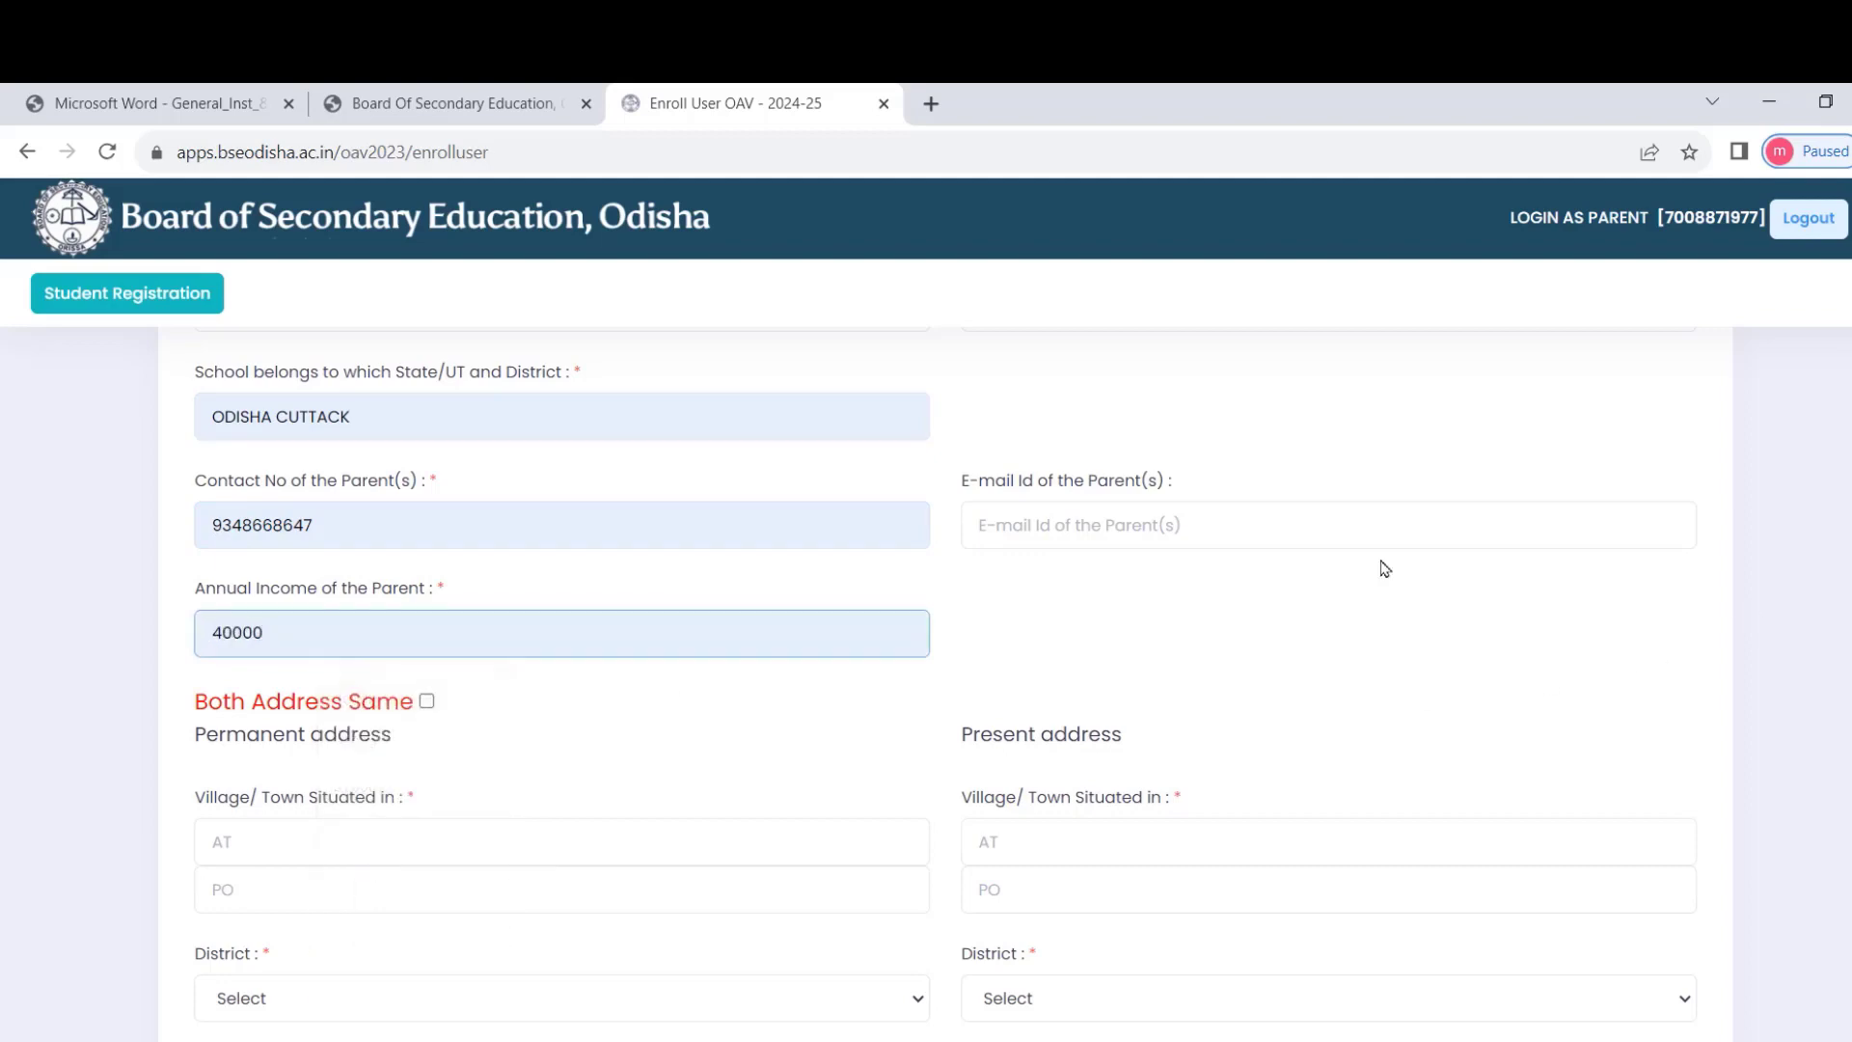
click(1060, 530)
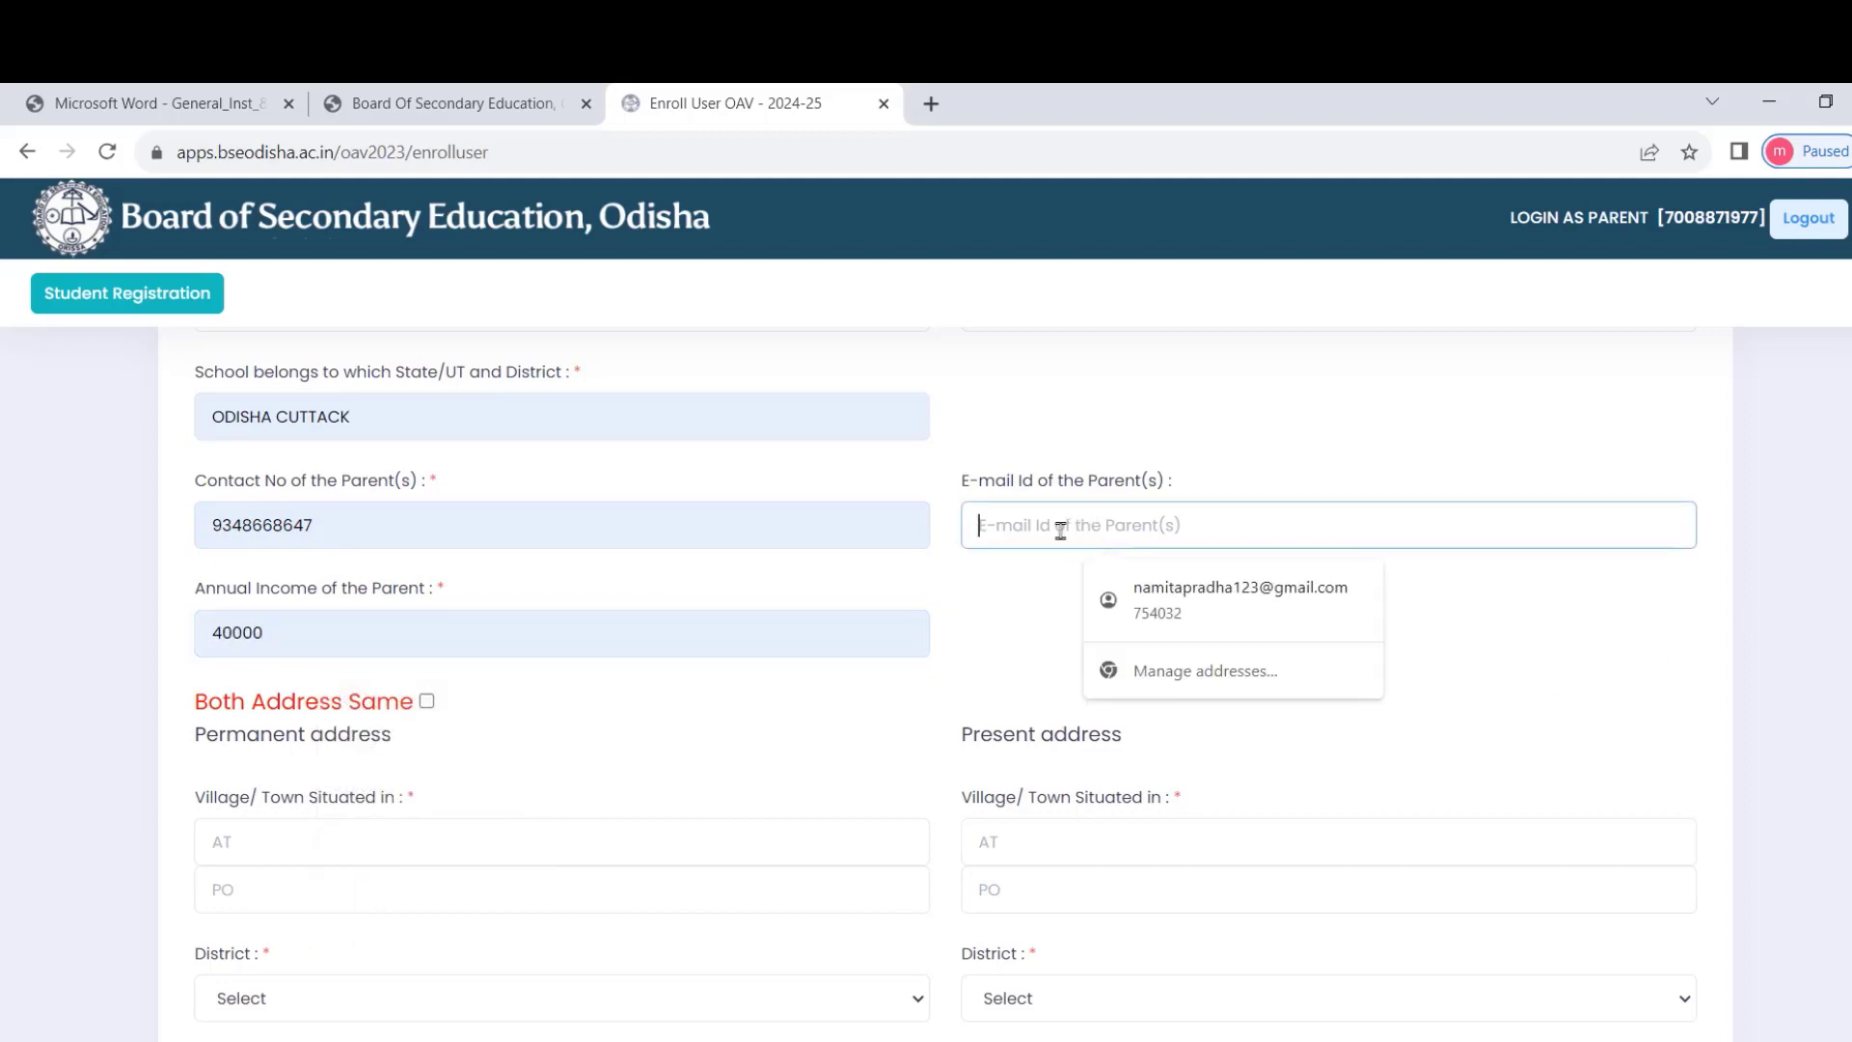
Pass the permanent AT and PO fields, then choose district CUTTACK and location type BLOCK
scroll(945, 675, down, 3)
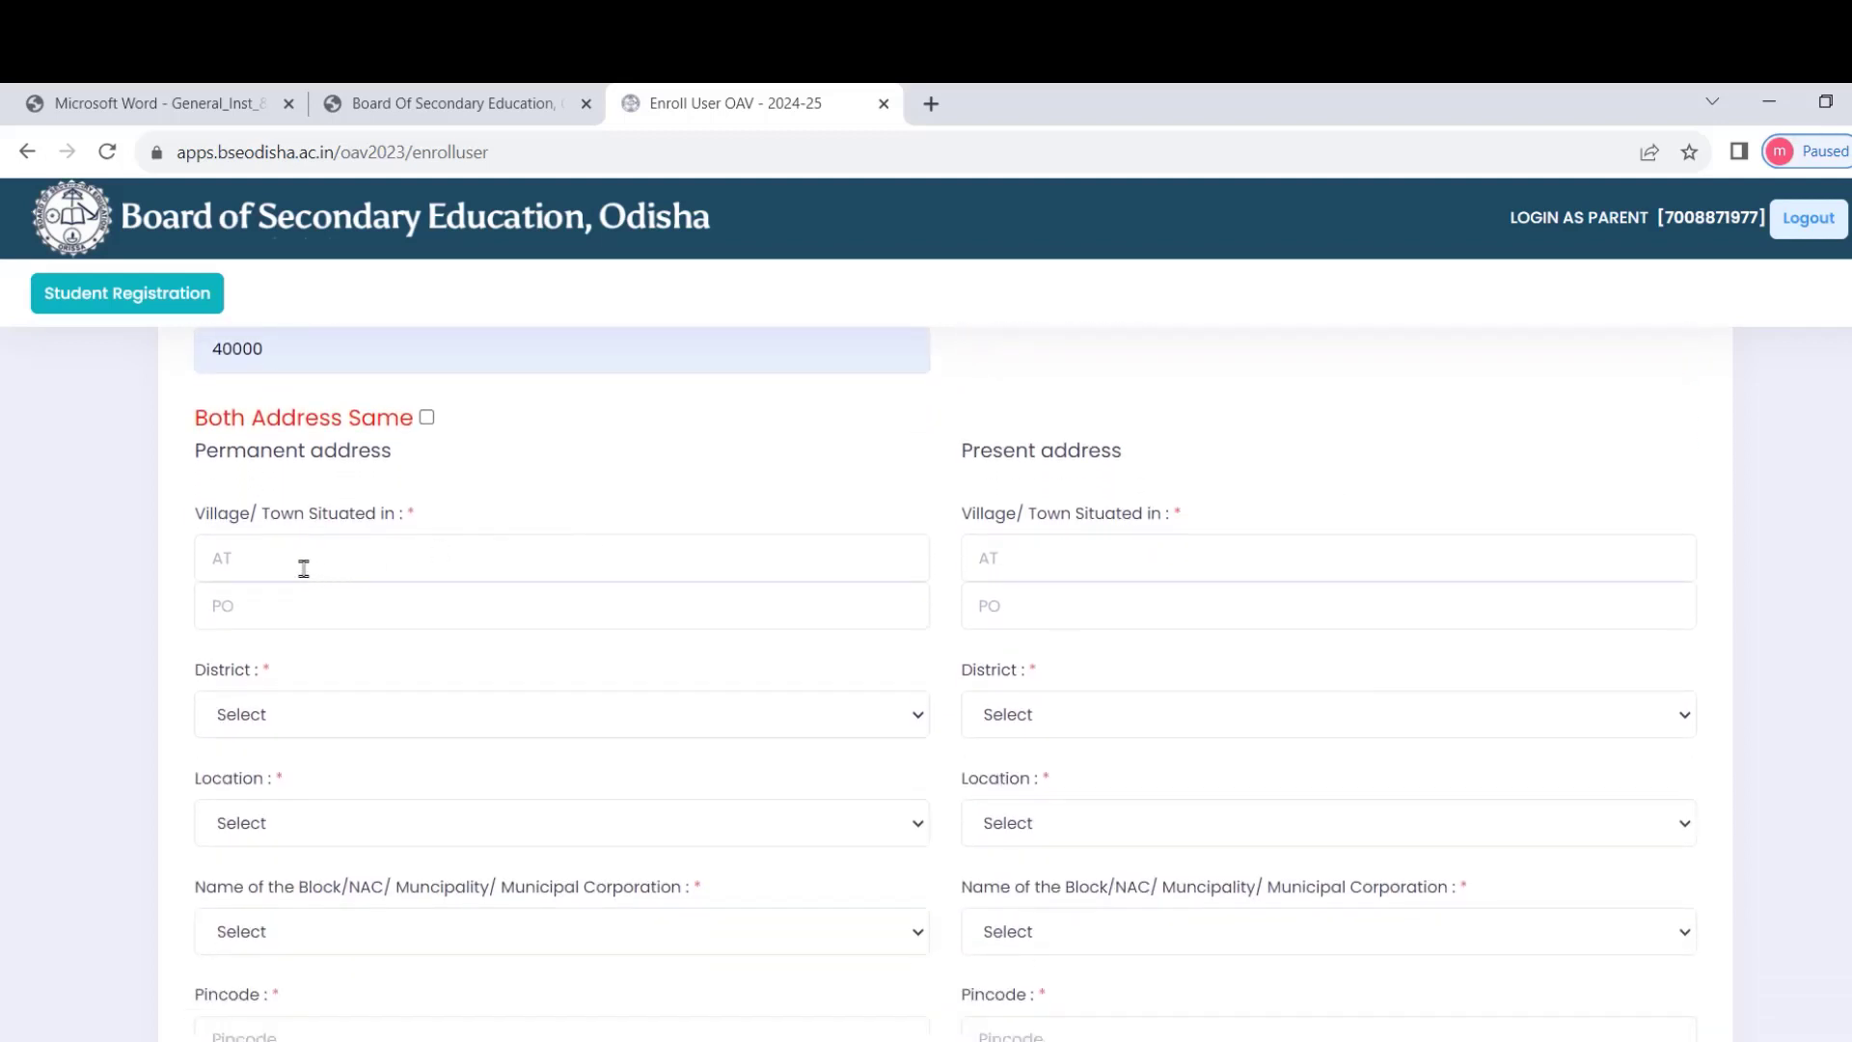
click(296, 561)
click(277, 605)
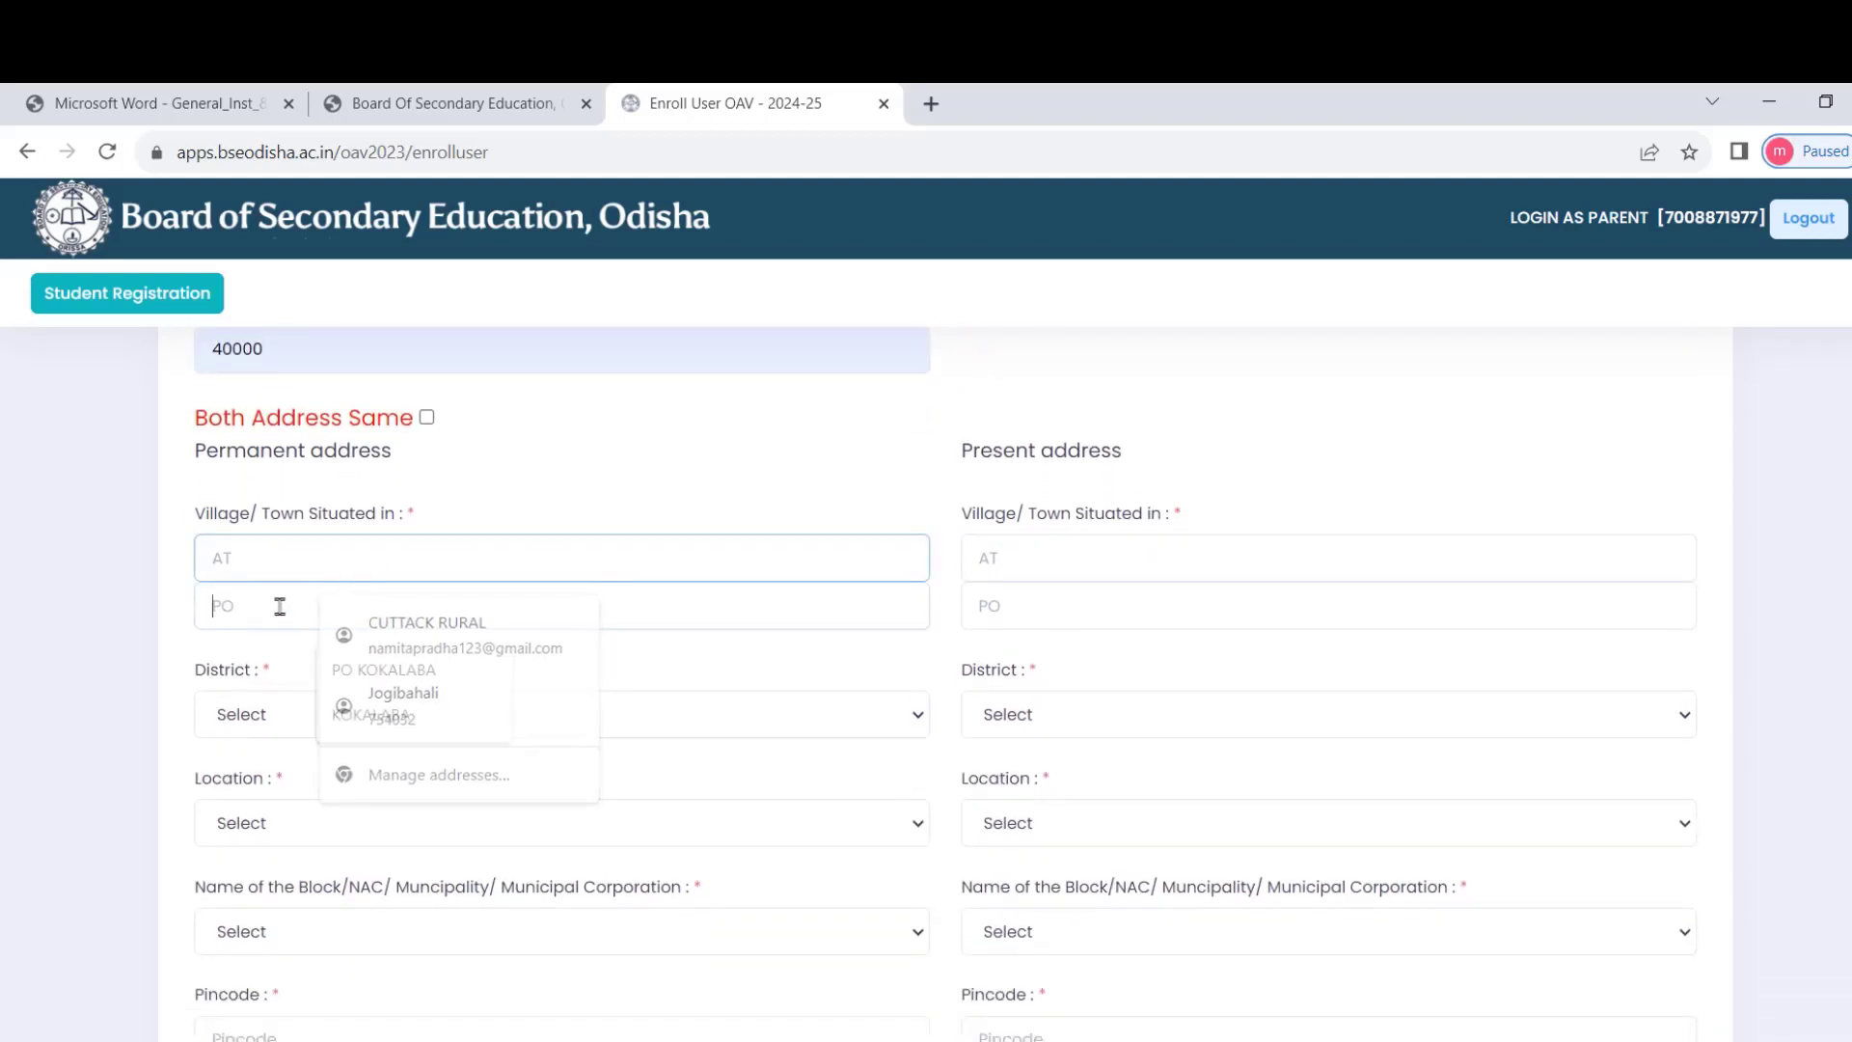
click(273, 712)
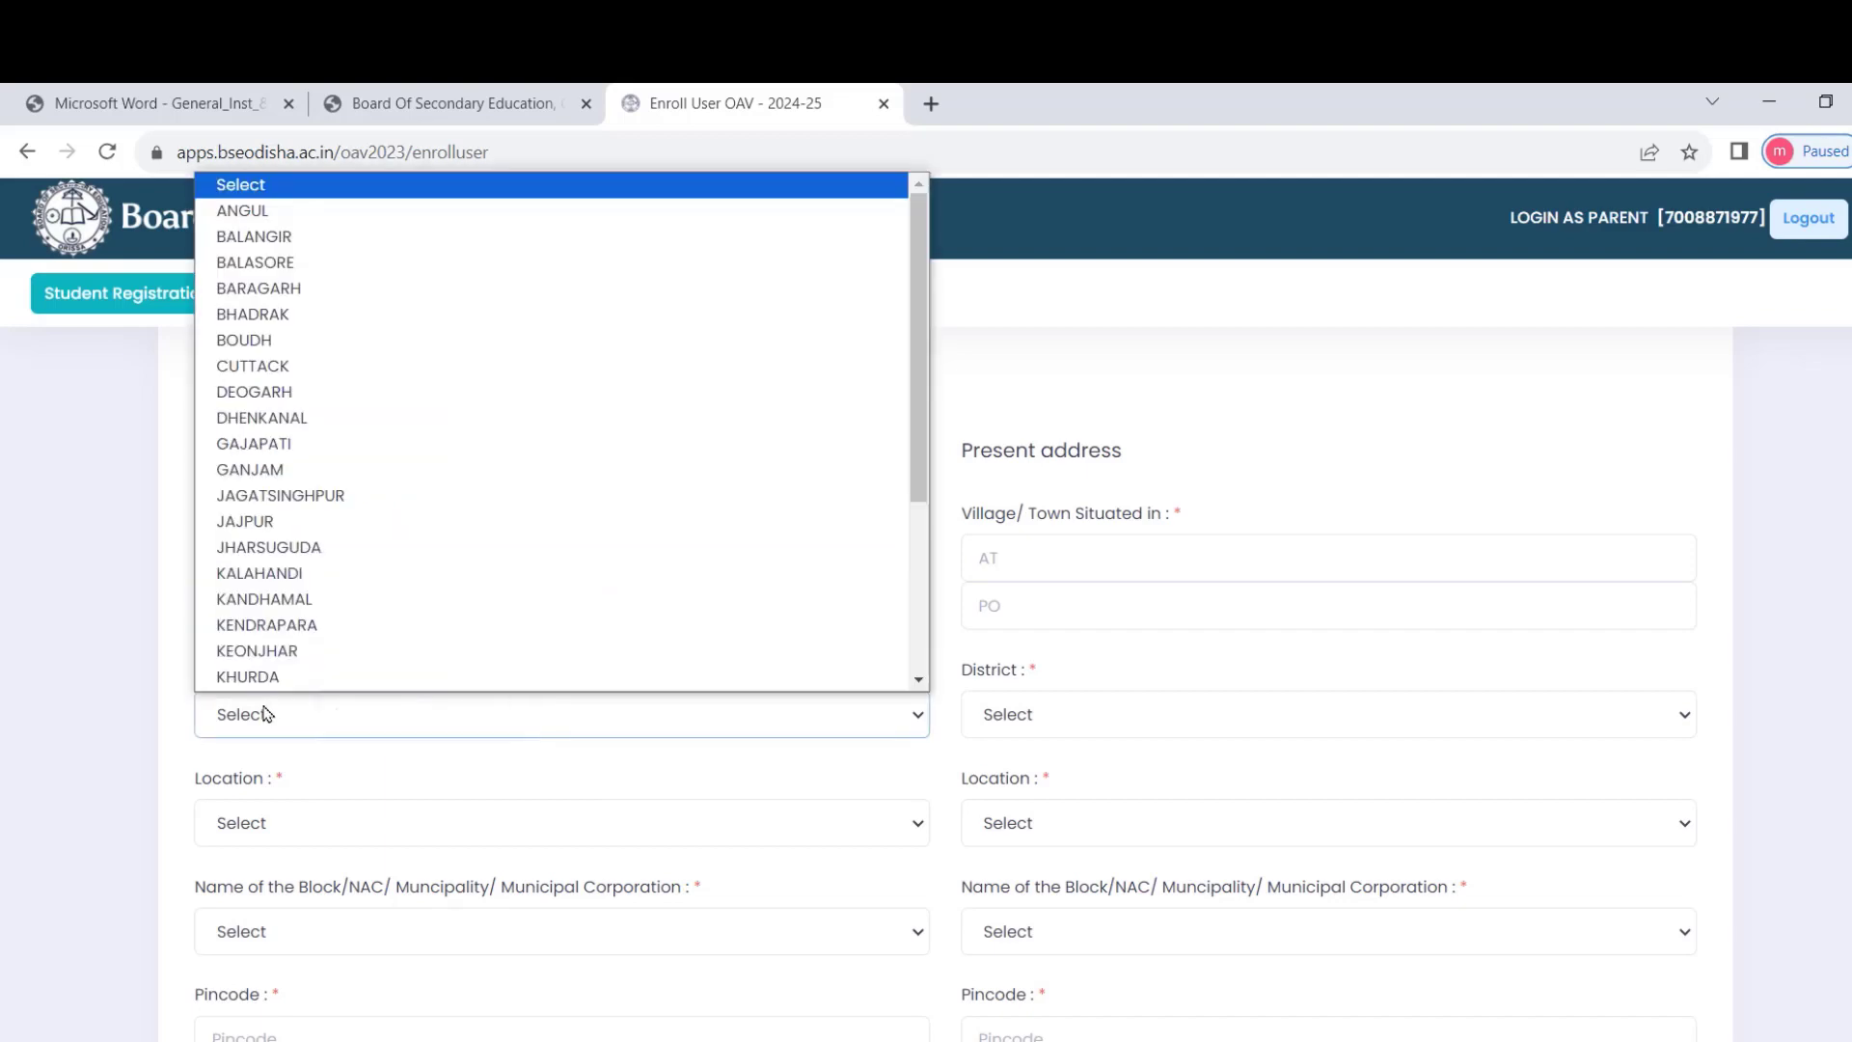
click(294, 369)
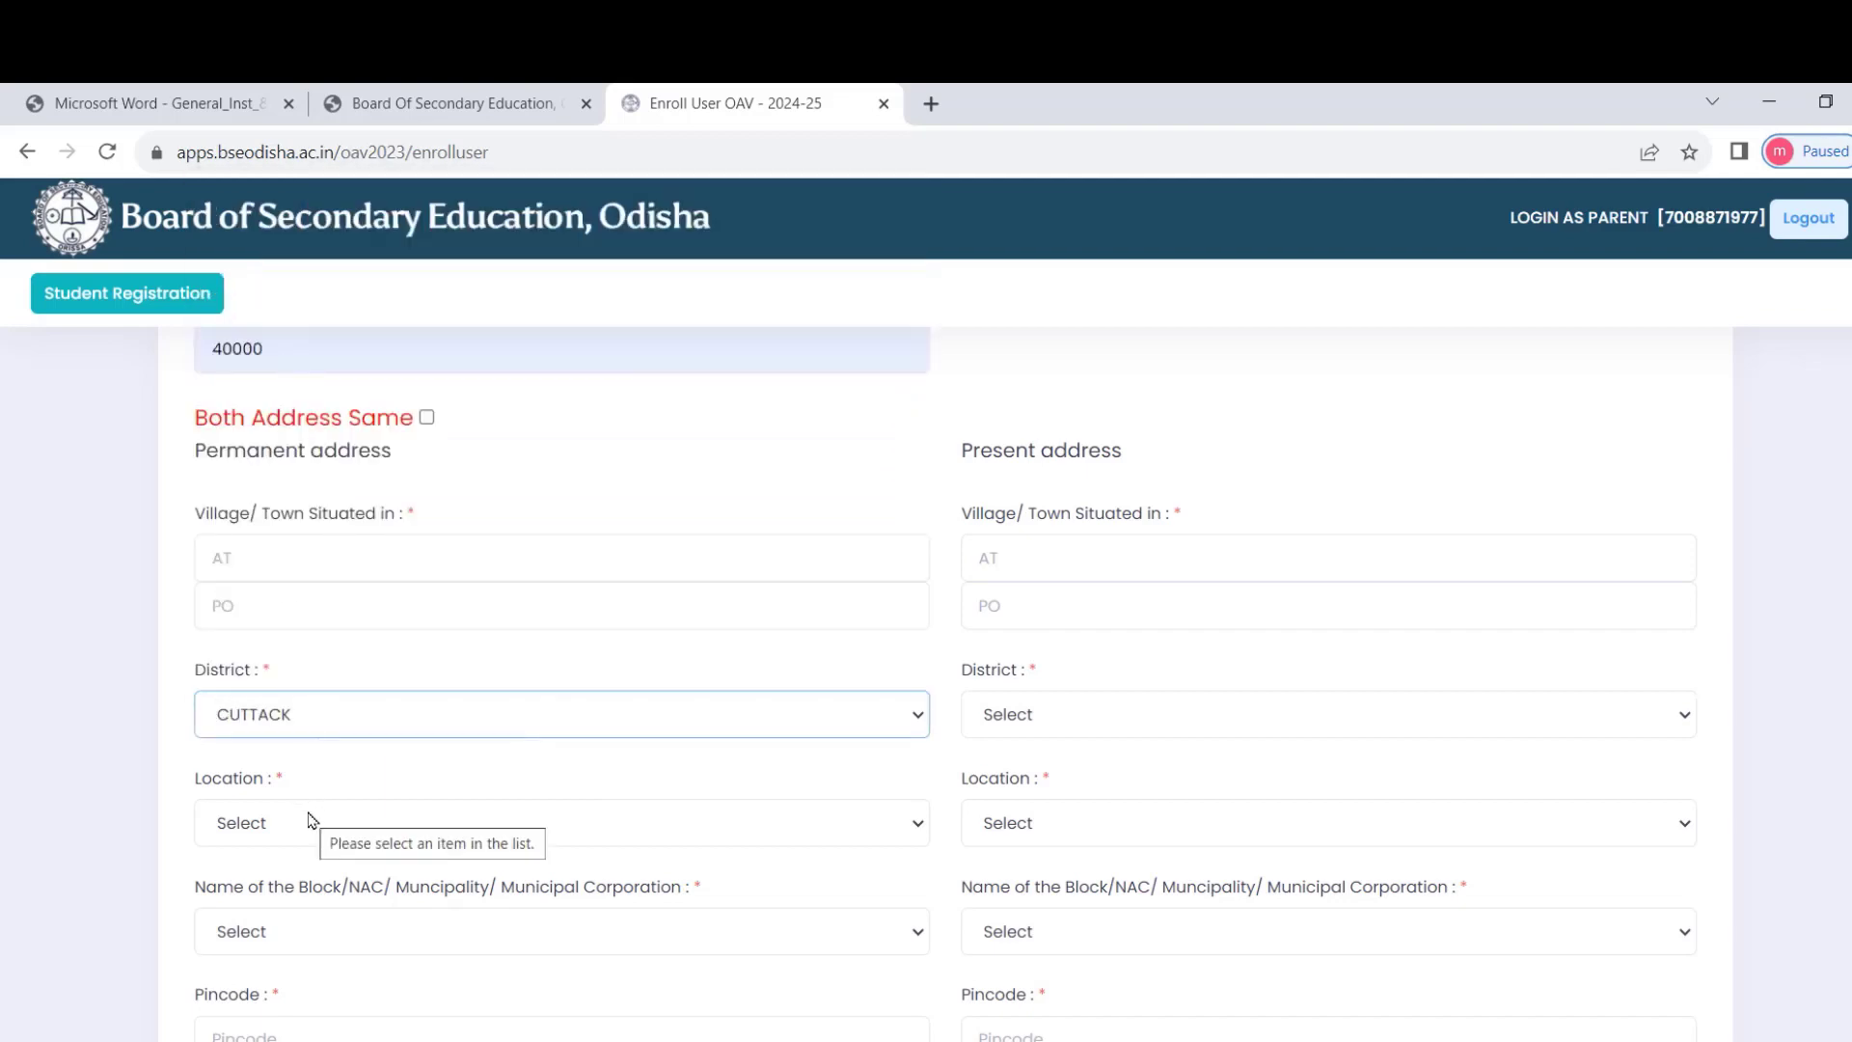
click(312, 820)
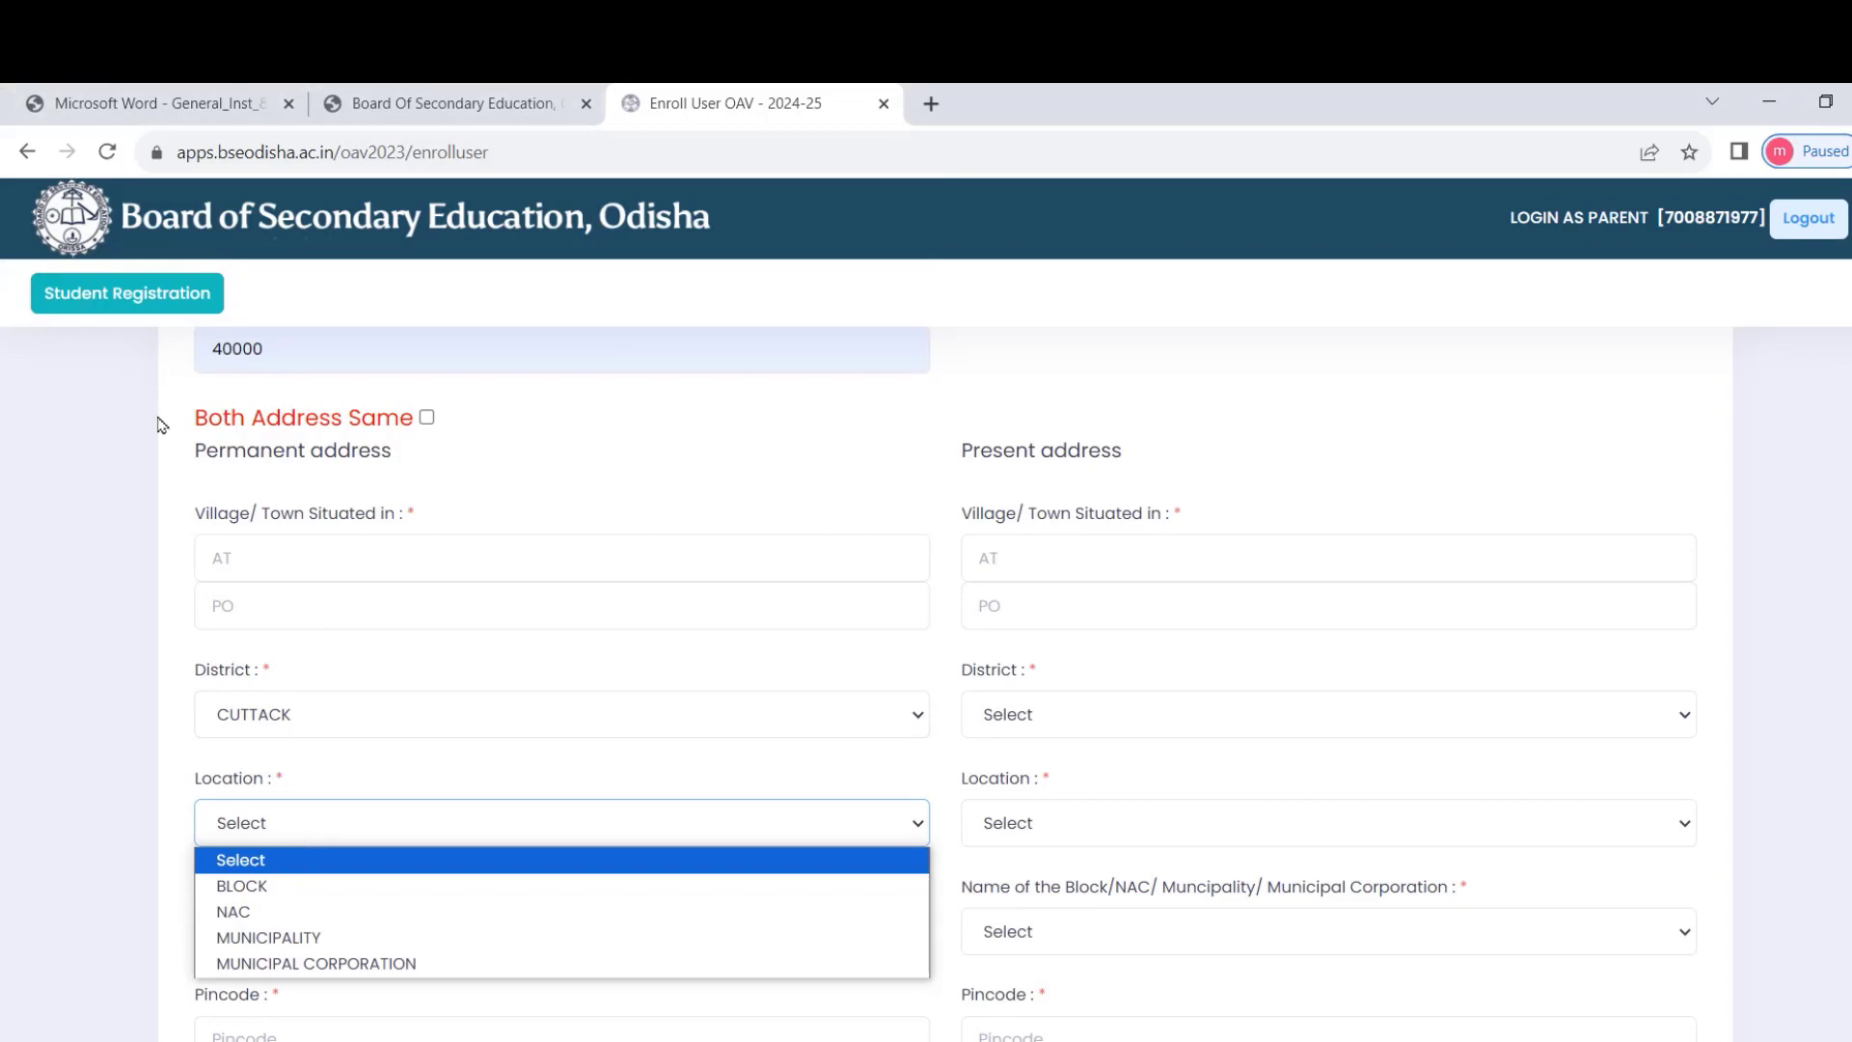
click(256, 897)
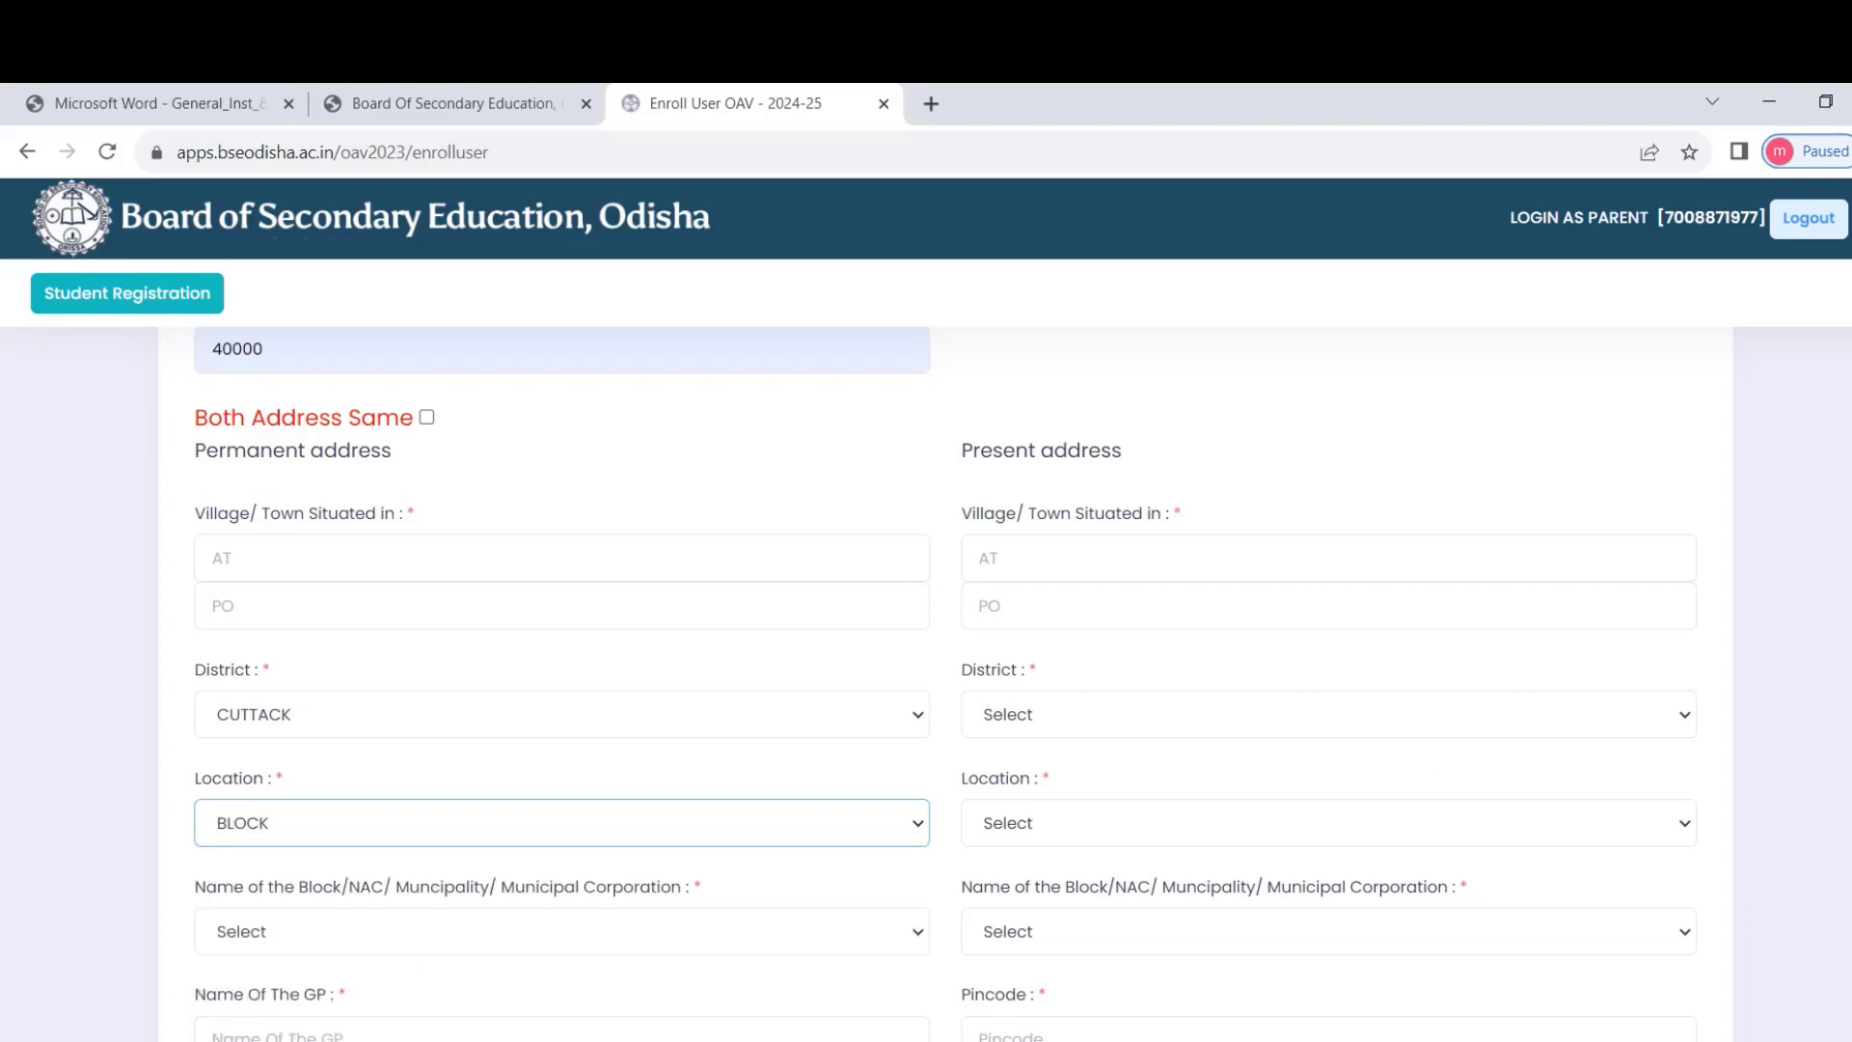
Choose NARISNGHPUR from the permanent address Block/NAC list
scroll(926, 675, down, 3)
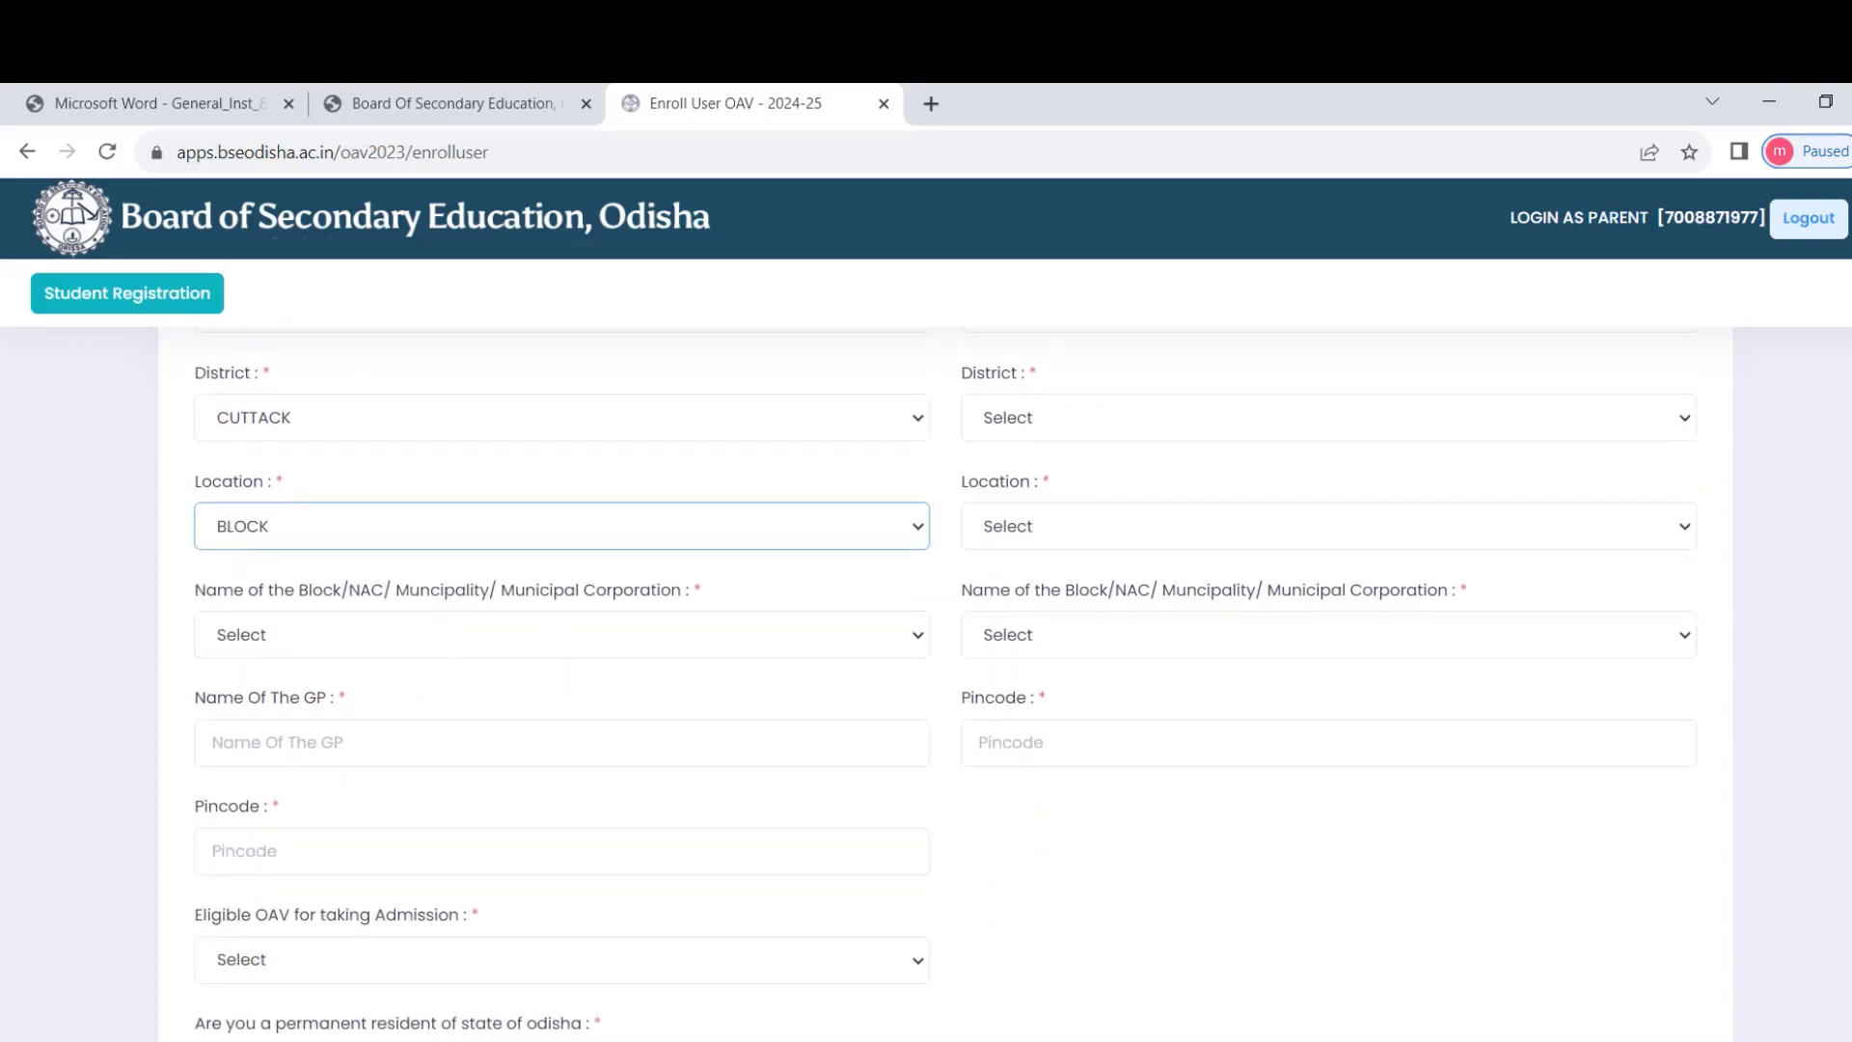
click(453, 641)
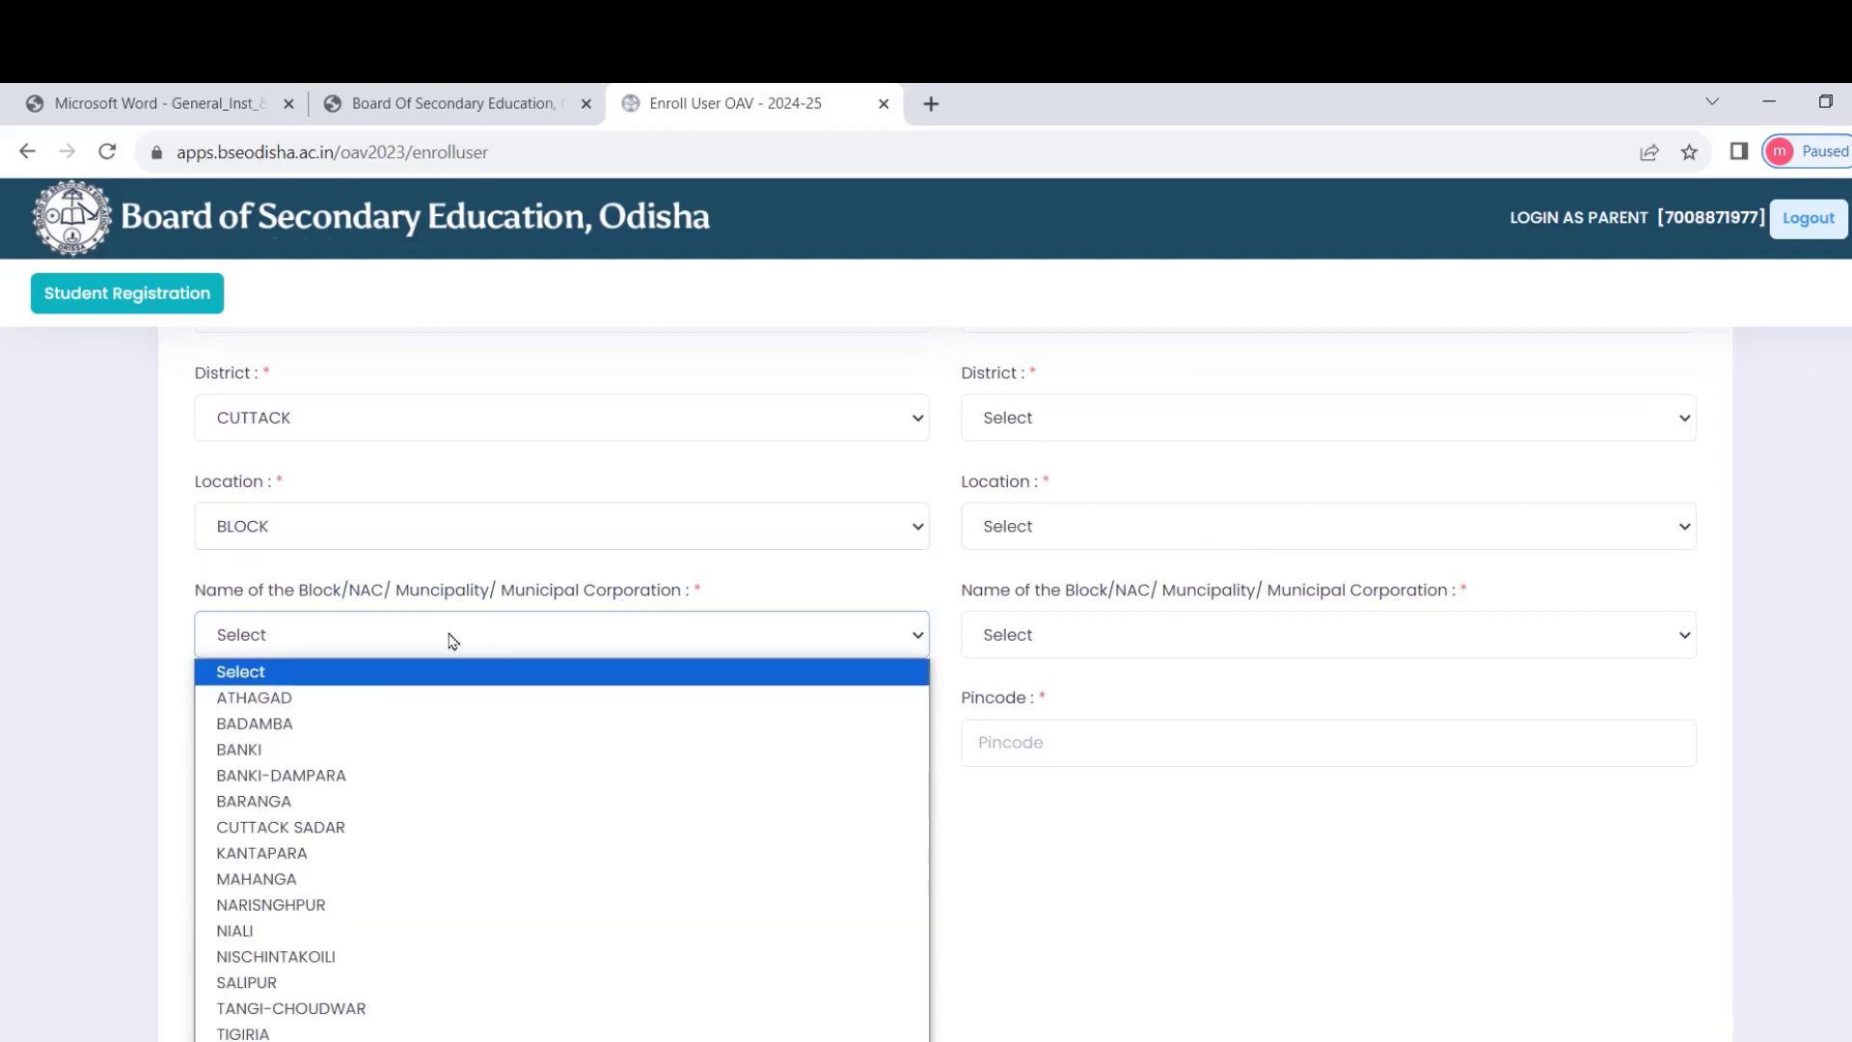
key(n)
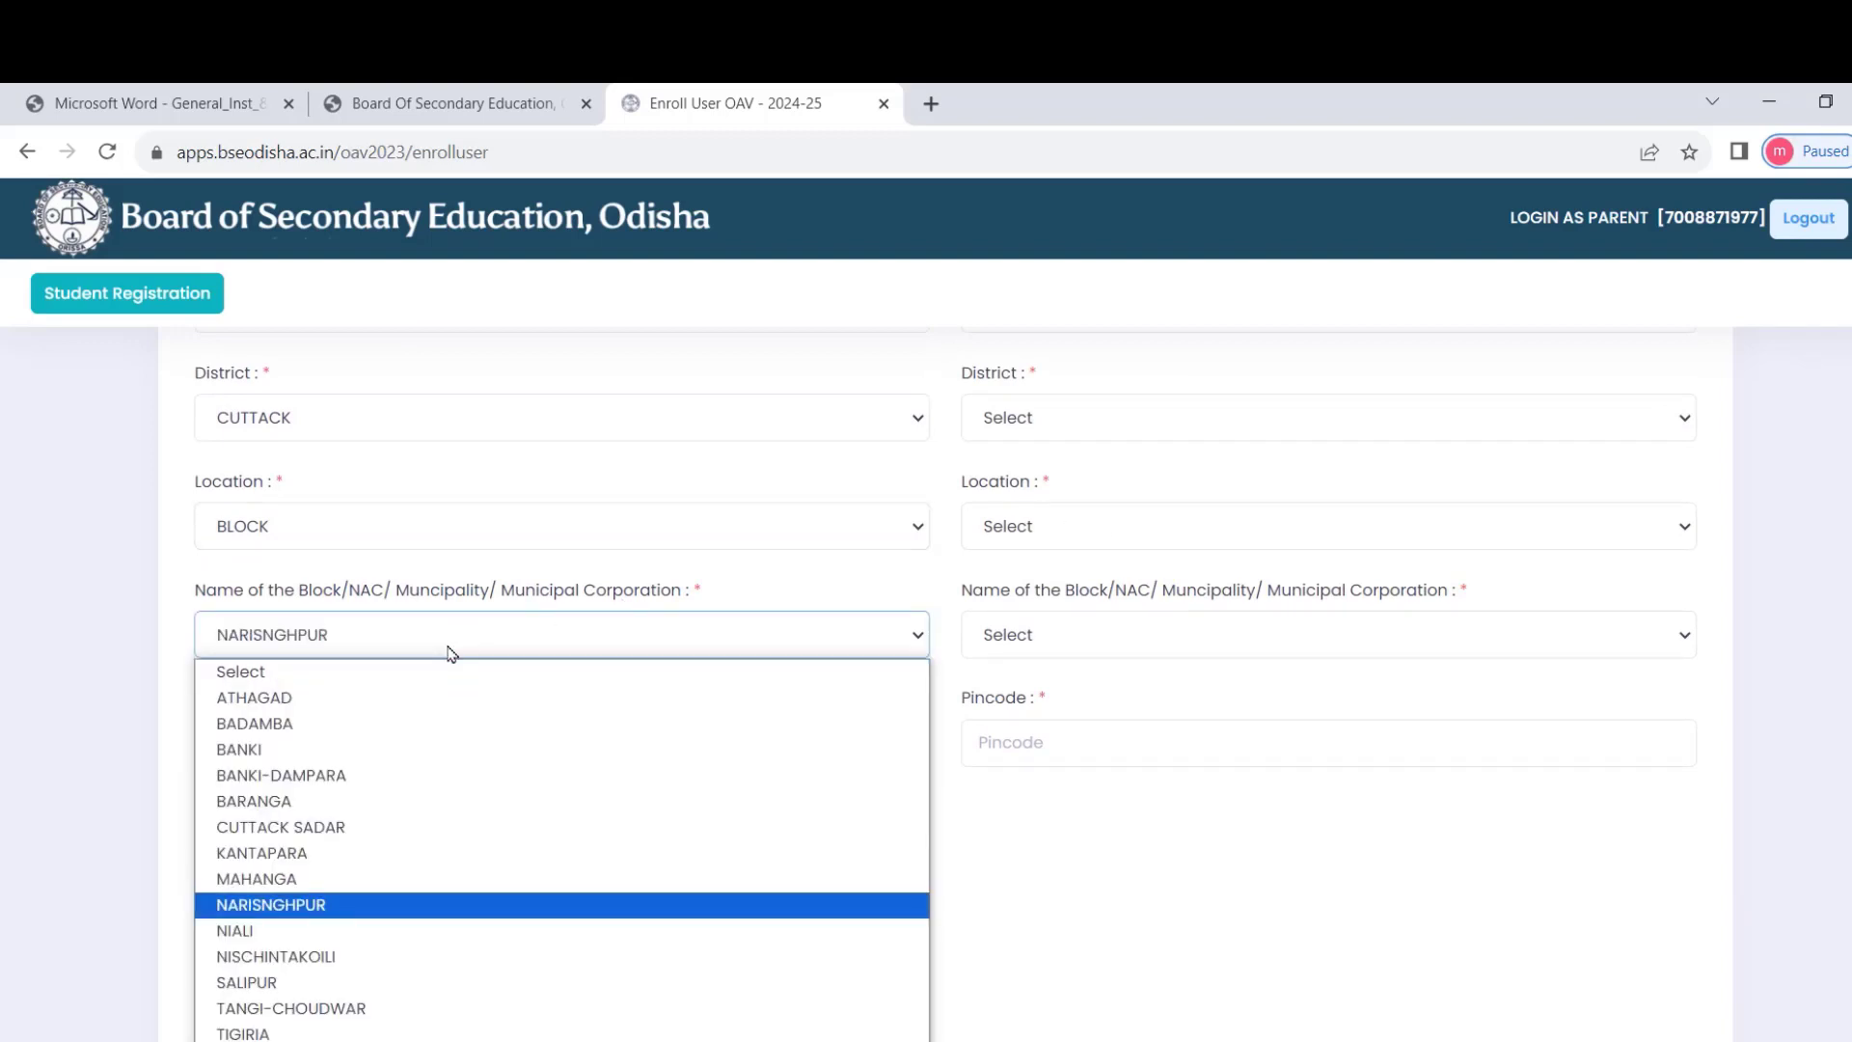
key(Return)
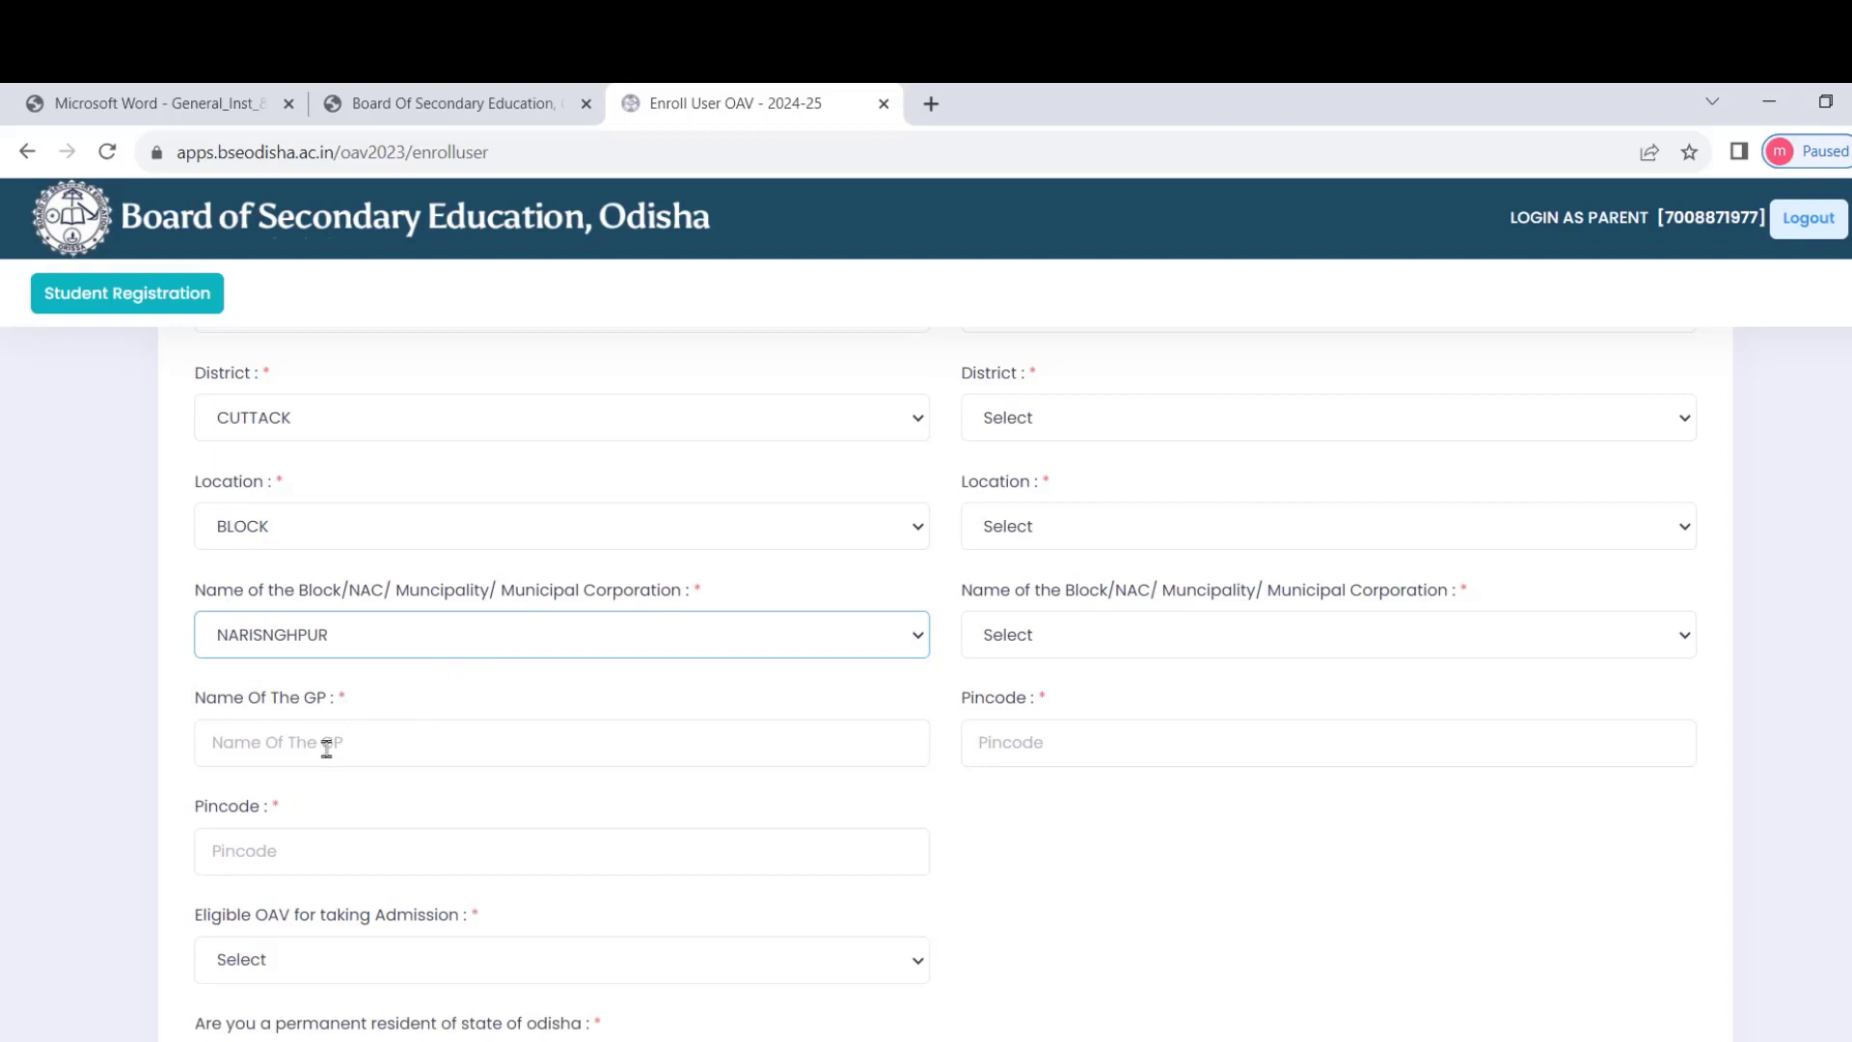
click(328, 747)
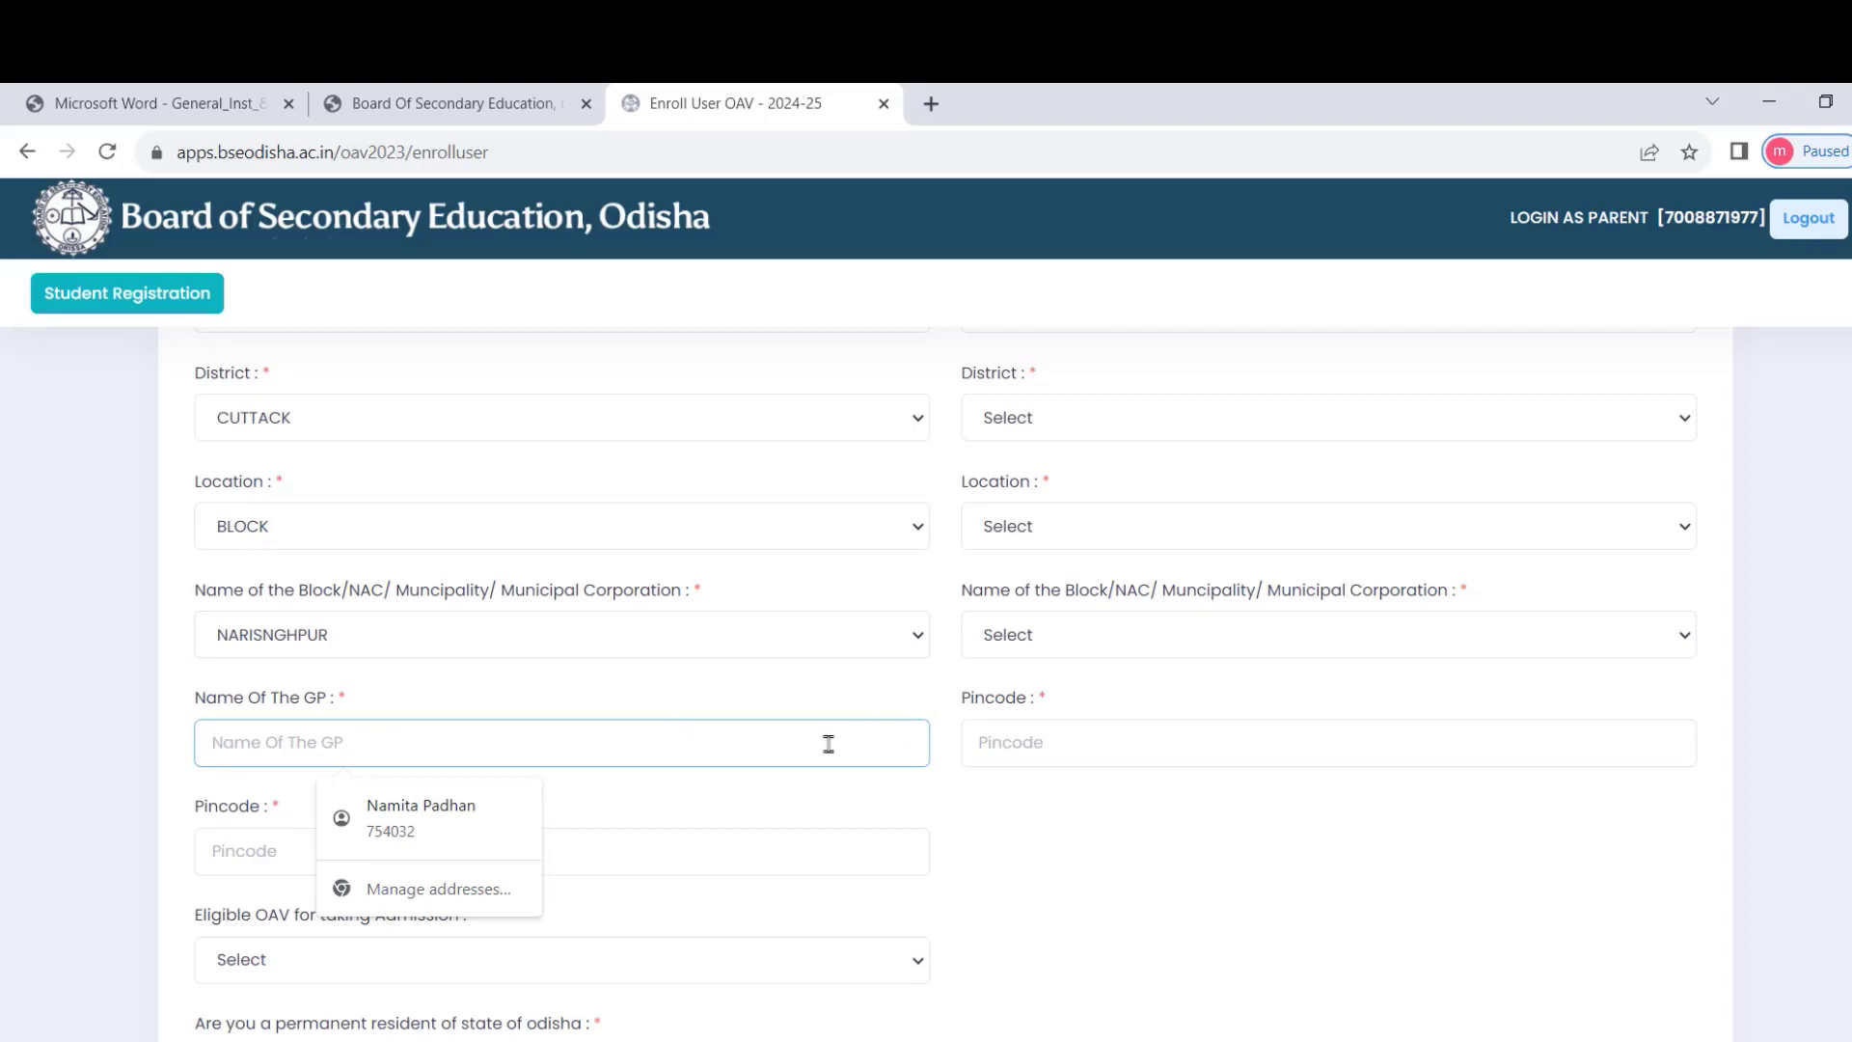
Enter 754032 as the permanent pincode, correcting the mistyped last digit
click(285, 851)
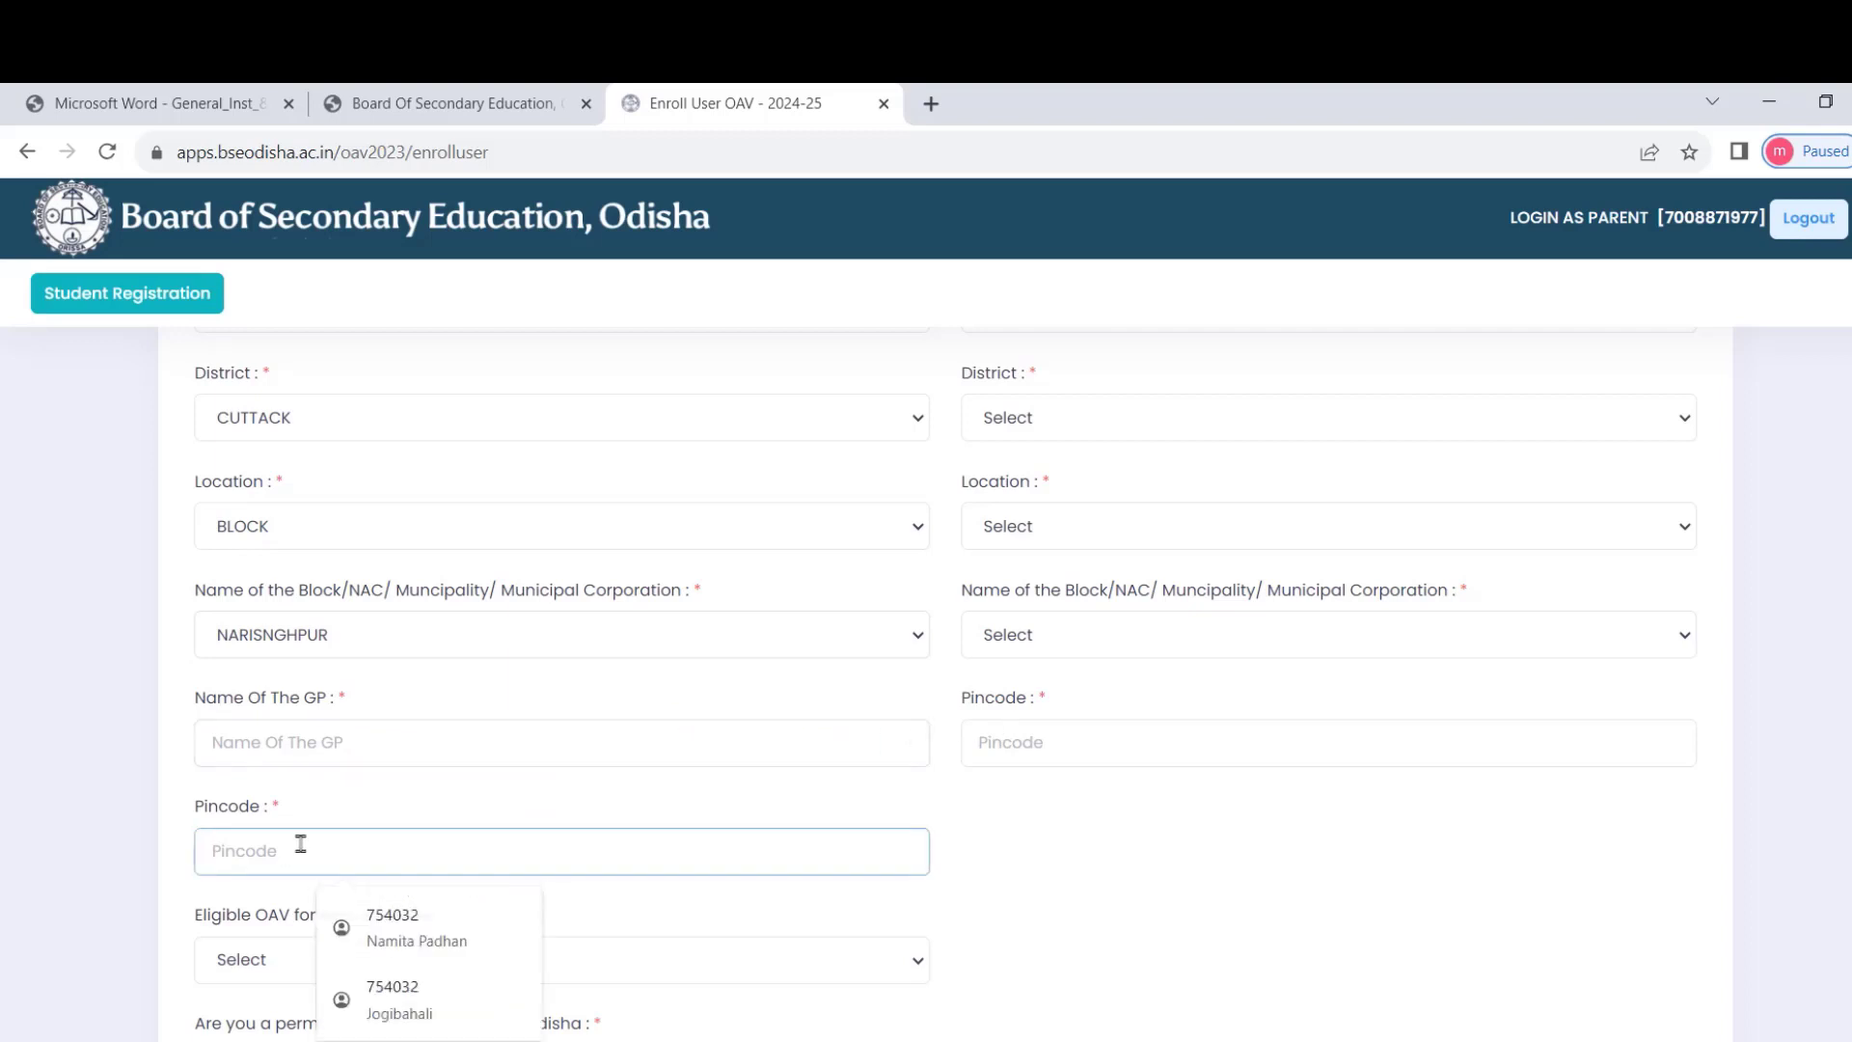
click(740, 827)
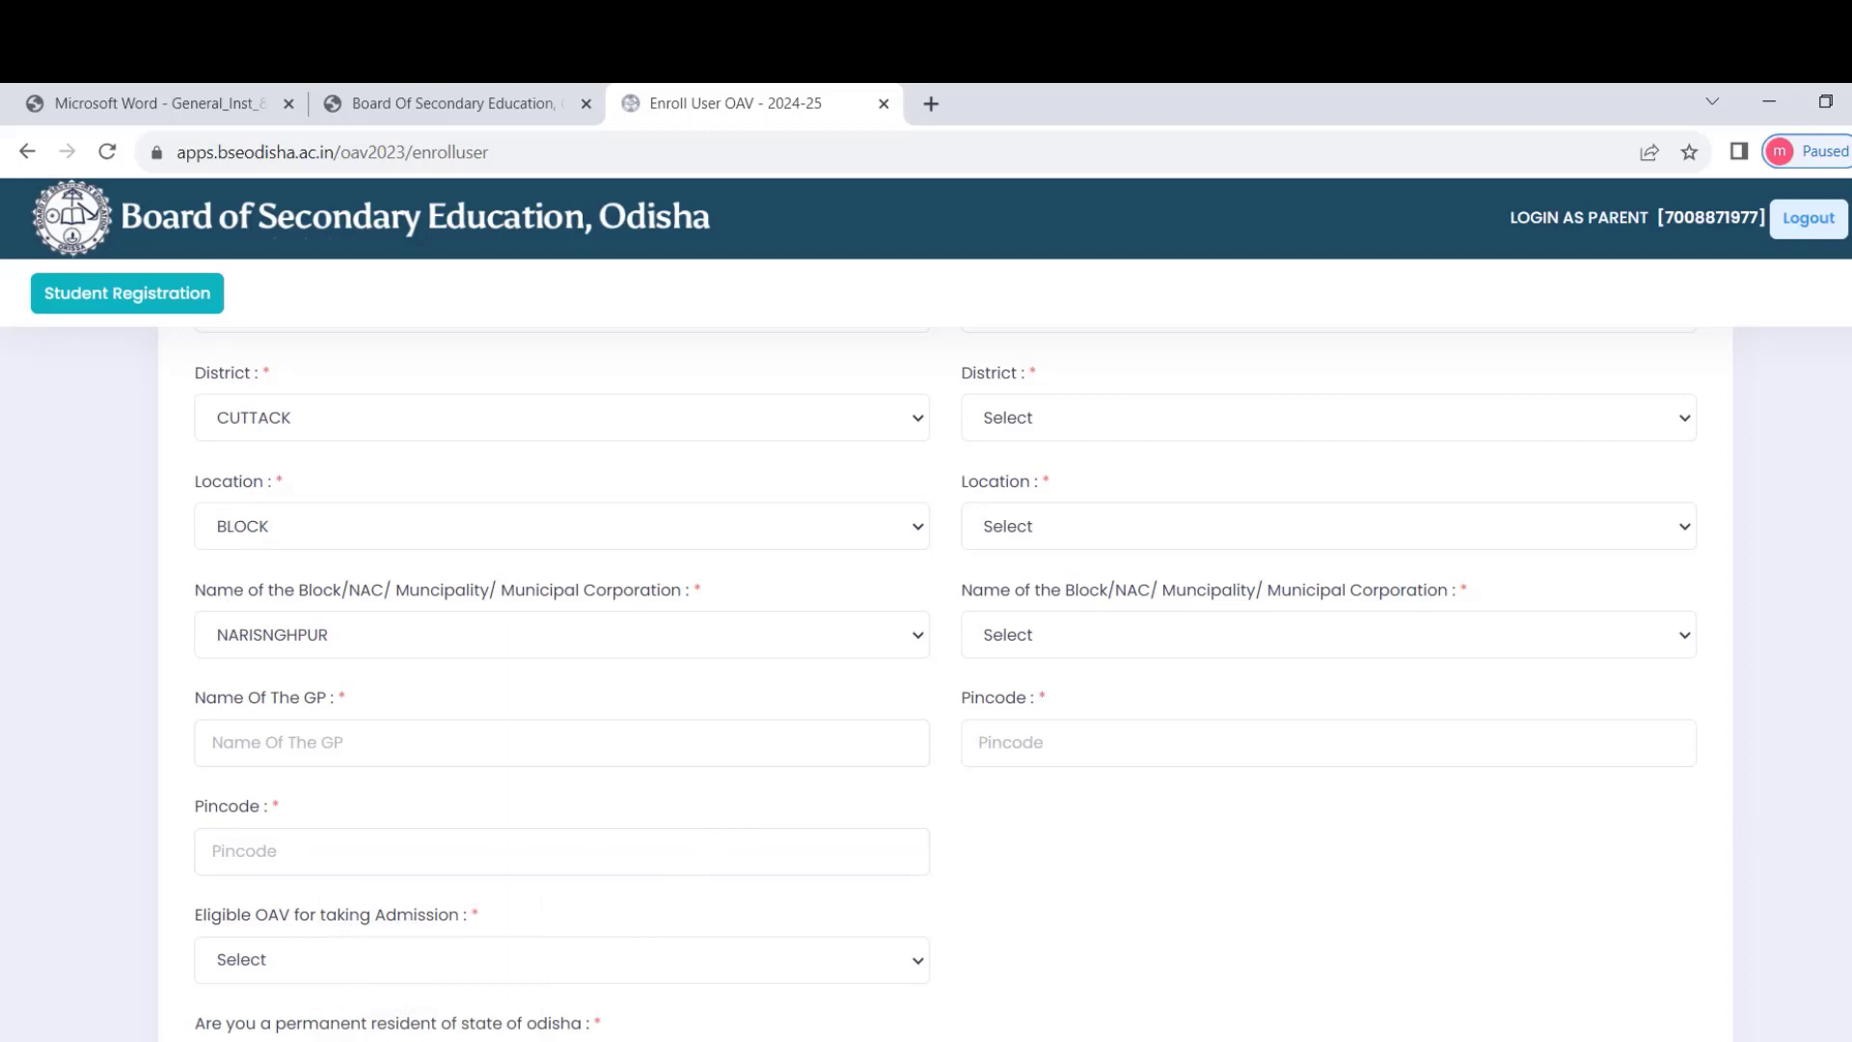
scroll(385, 669, down, 2)
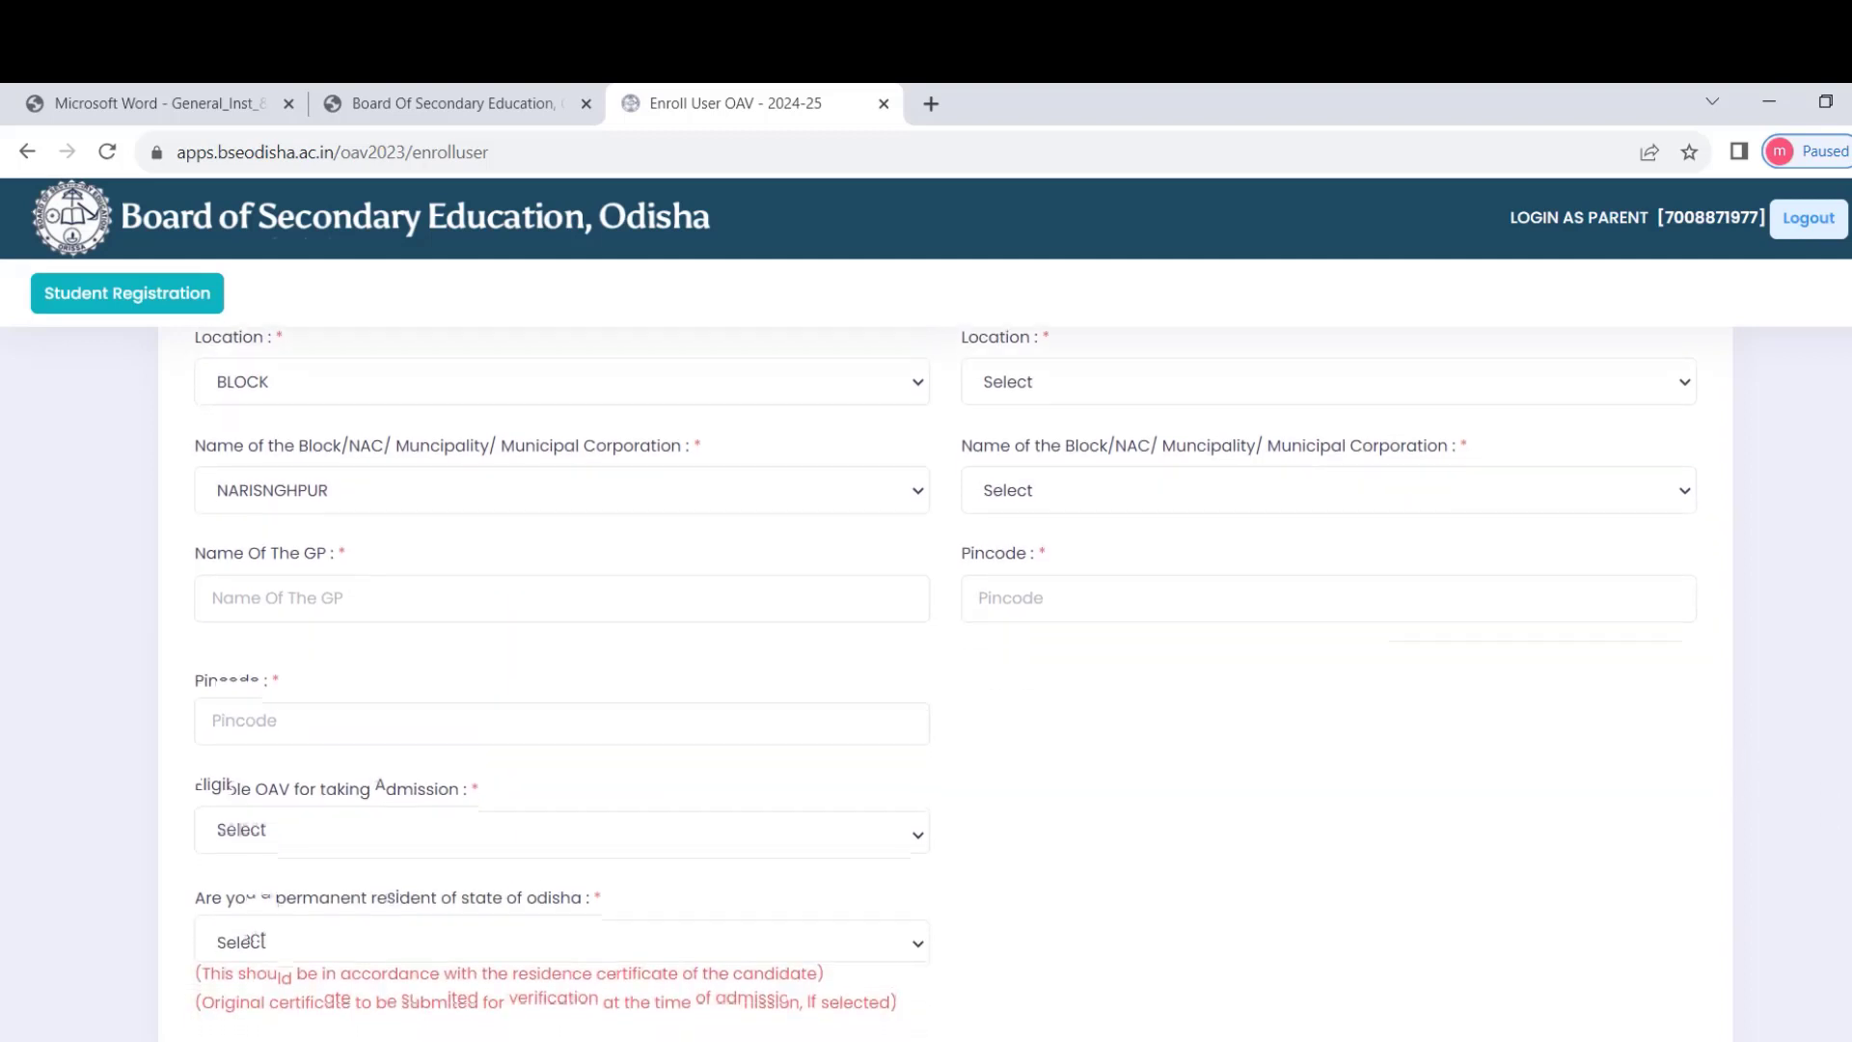
click(373, 681)
text(754033)
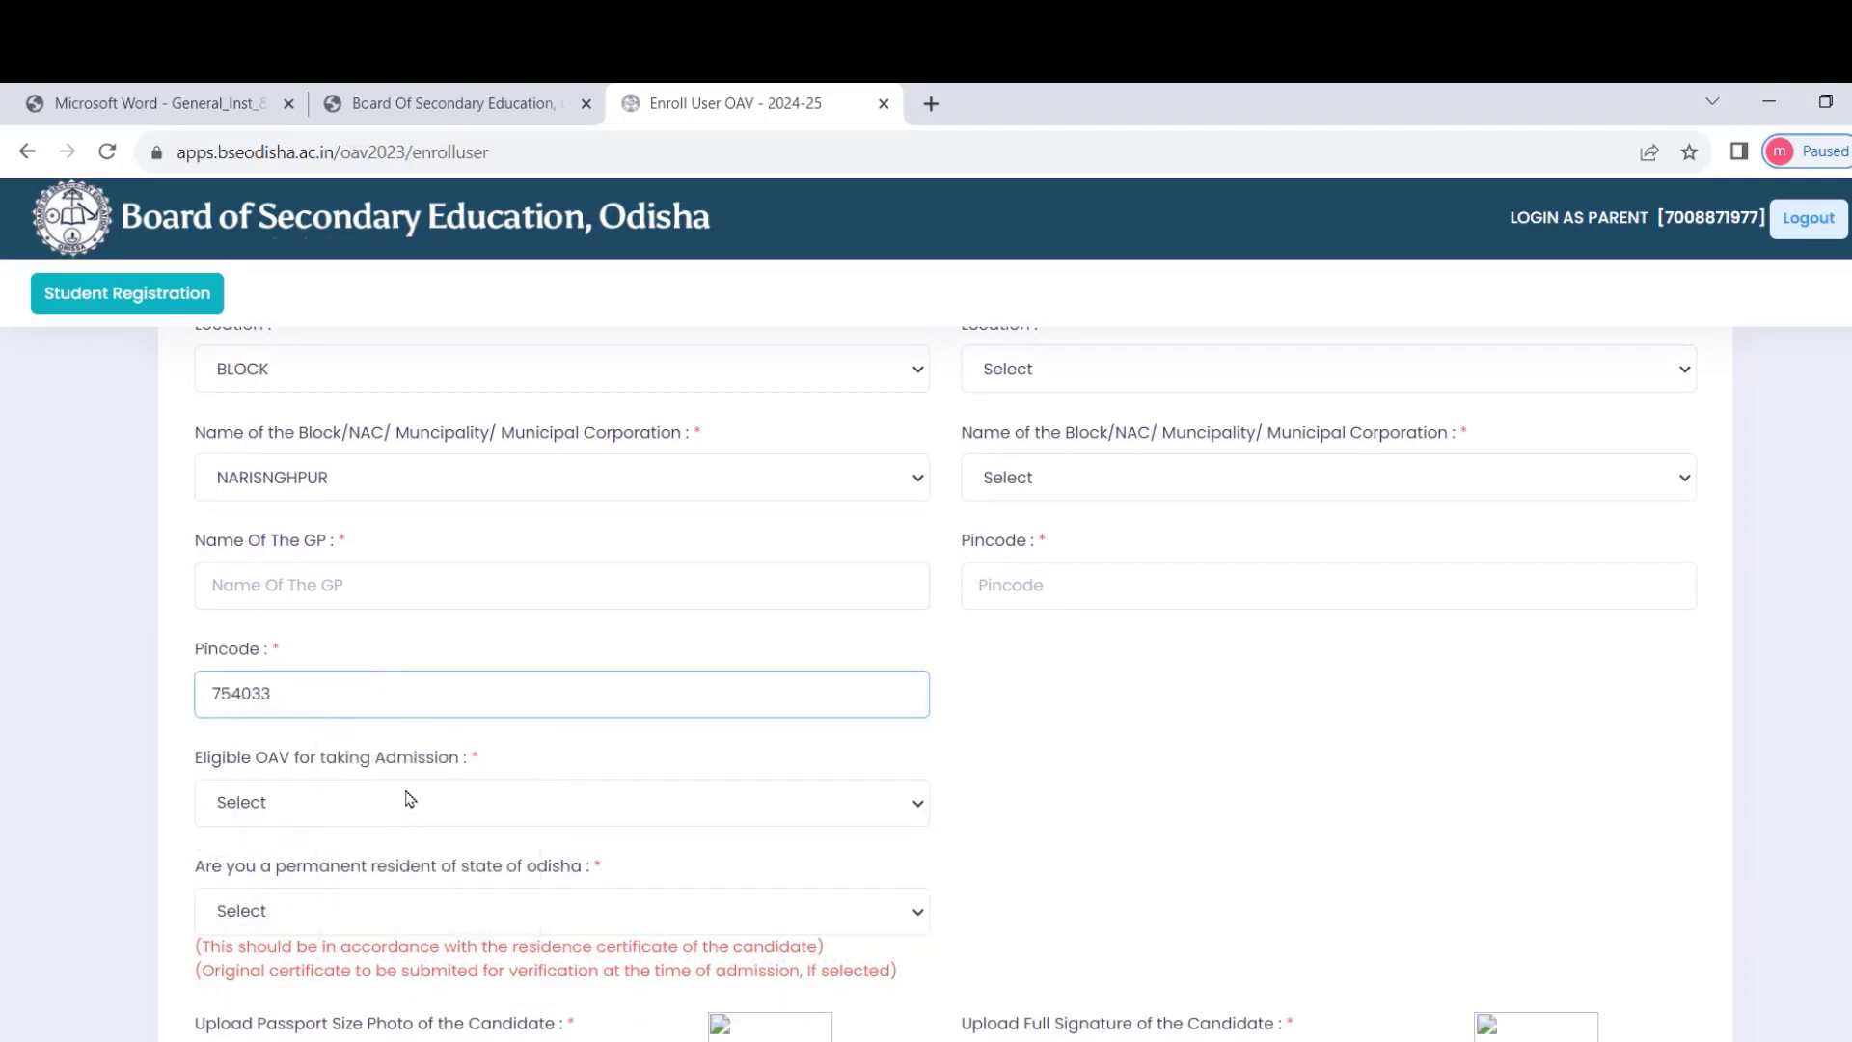
key(BackSpace)
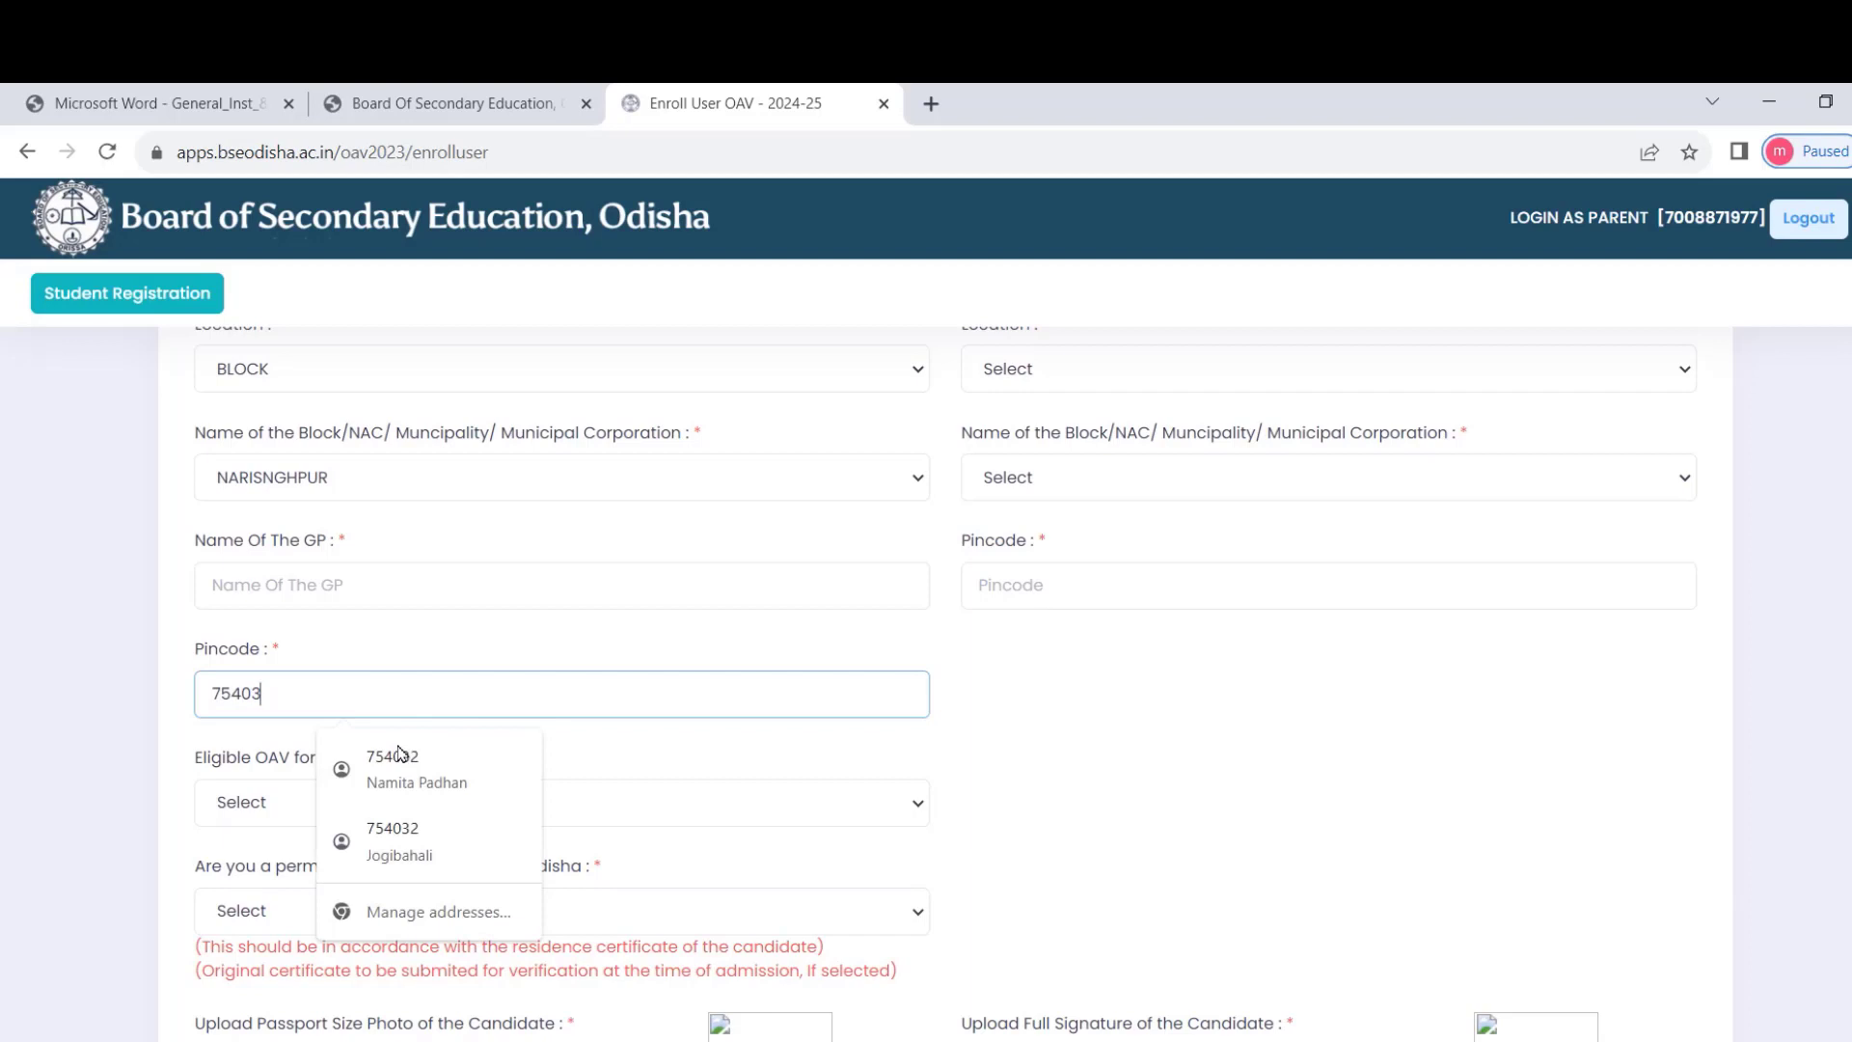
text(32)
click(1038, 777)
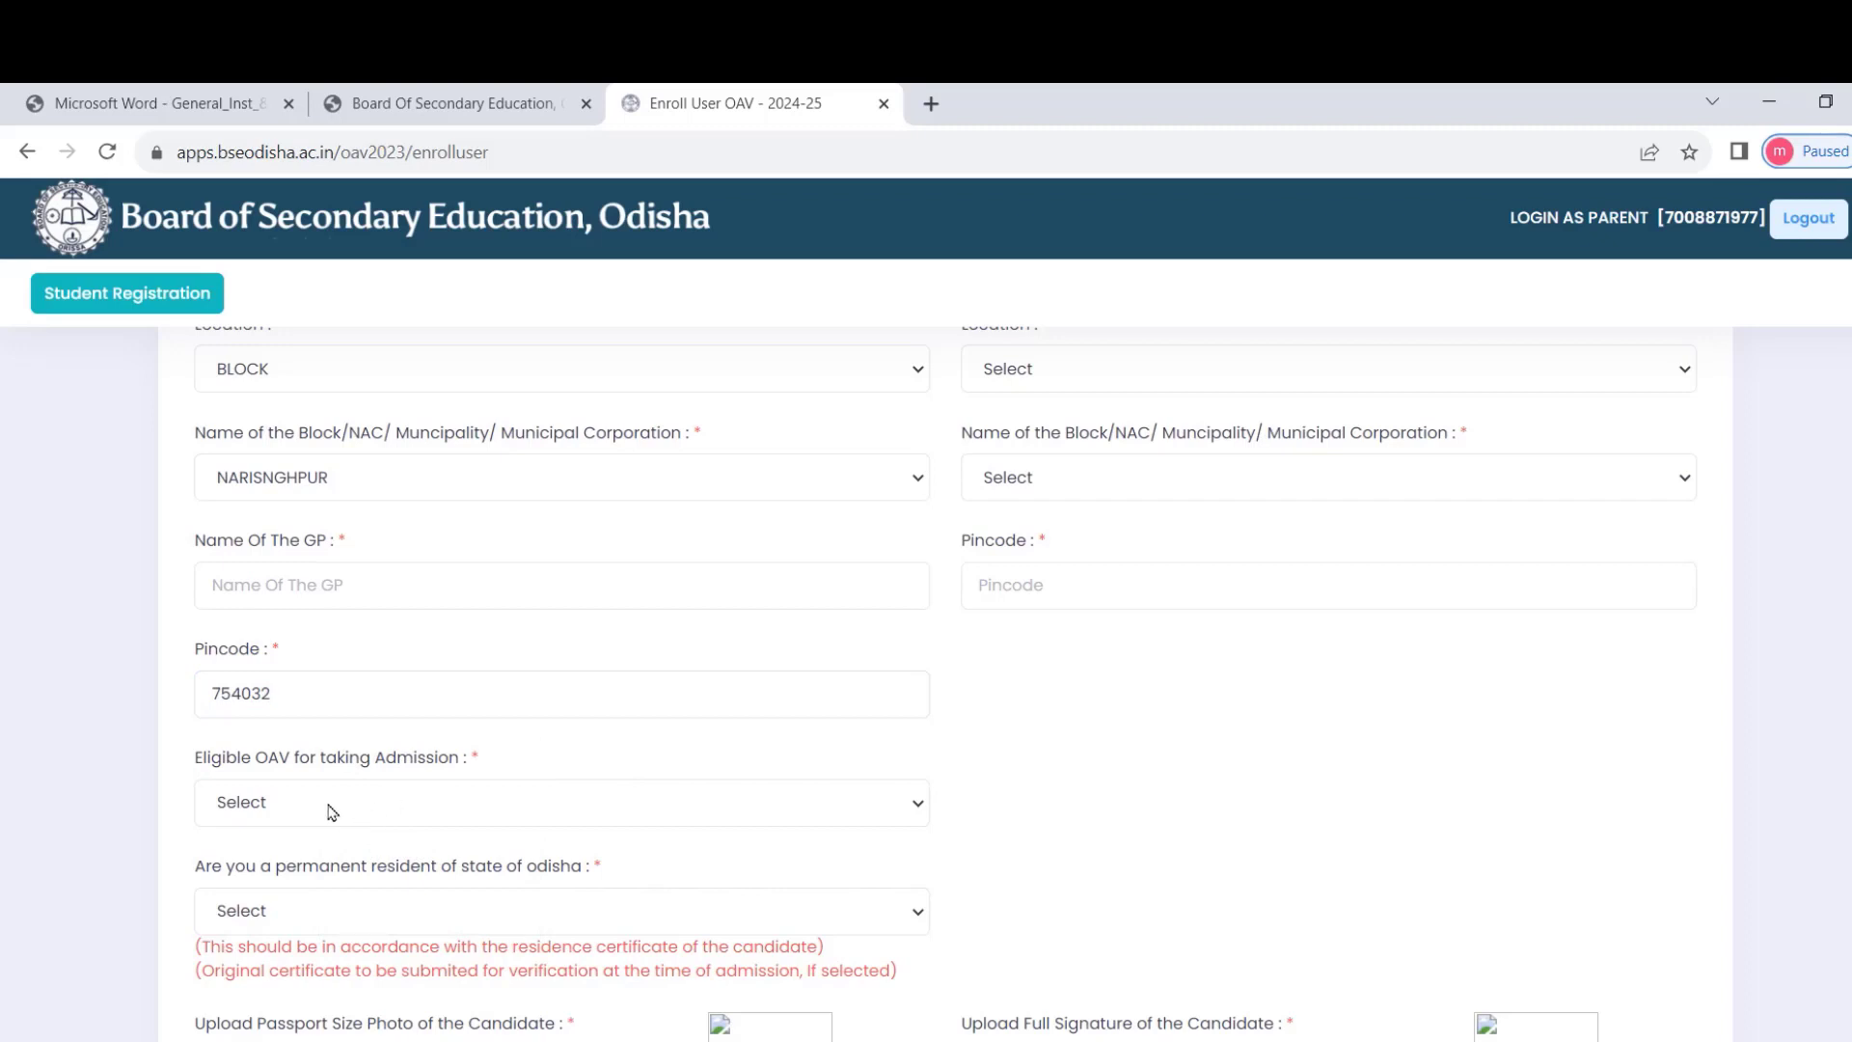
Select OAV PAIKAPADAPATNA - NARISNGHPUR - CUTTACK as eligible OAV and YES for Odisha residency
click(328, 808)
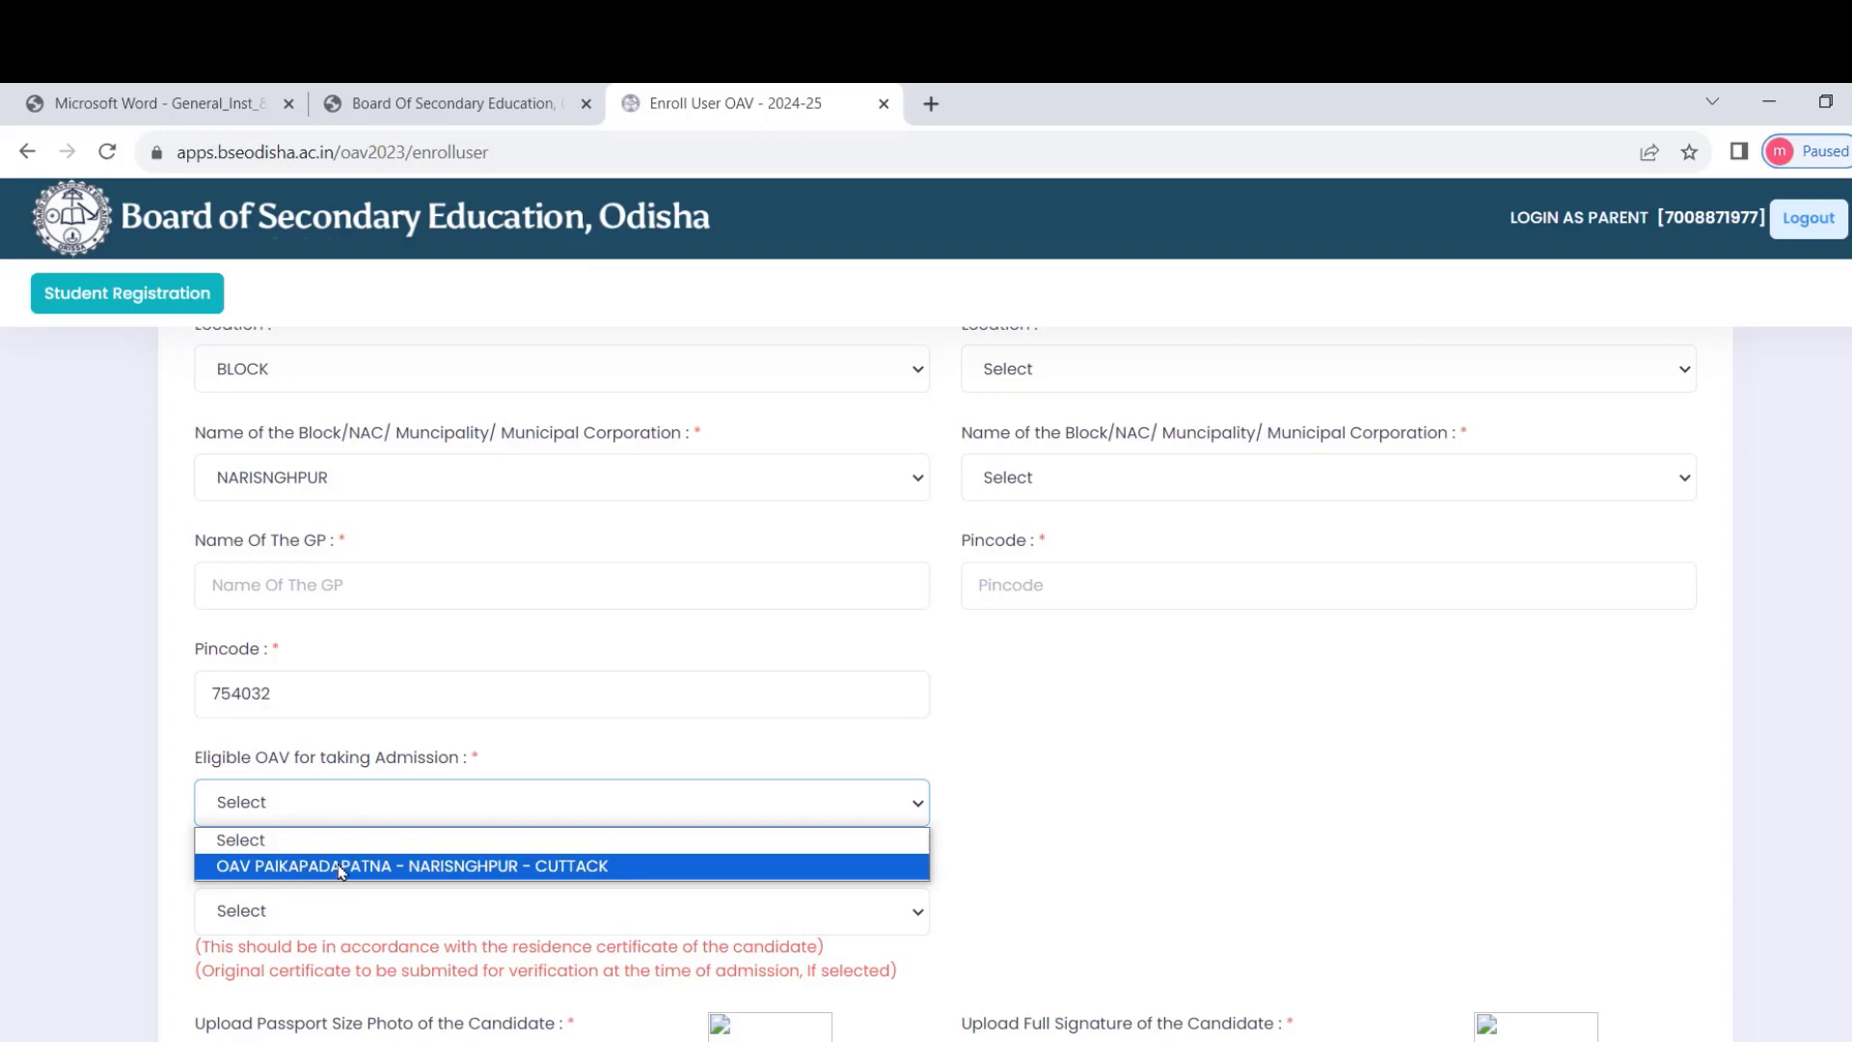
click(341, 867)
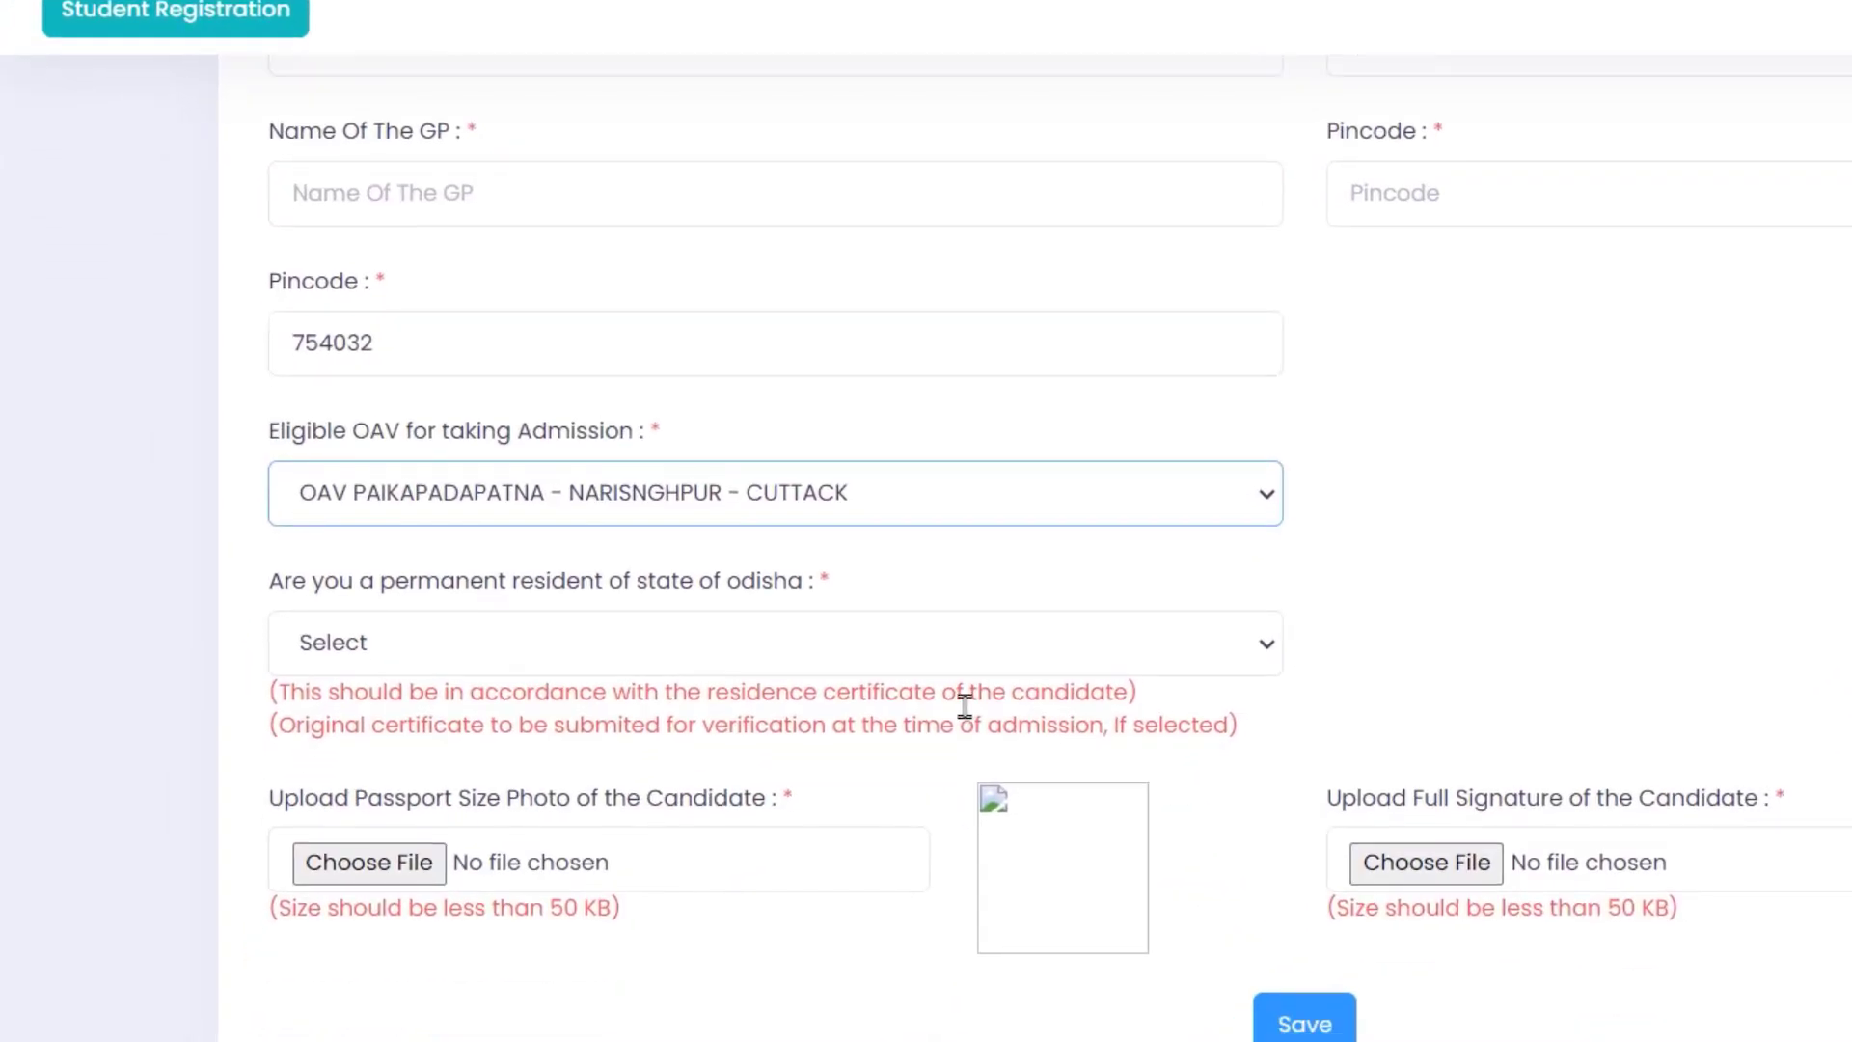
click(417, 634)
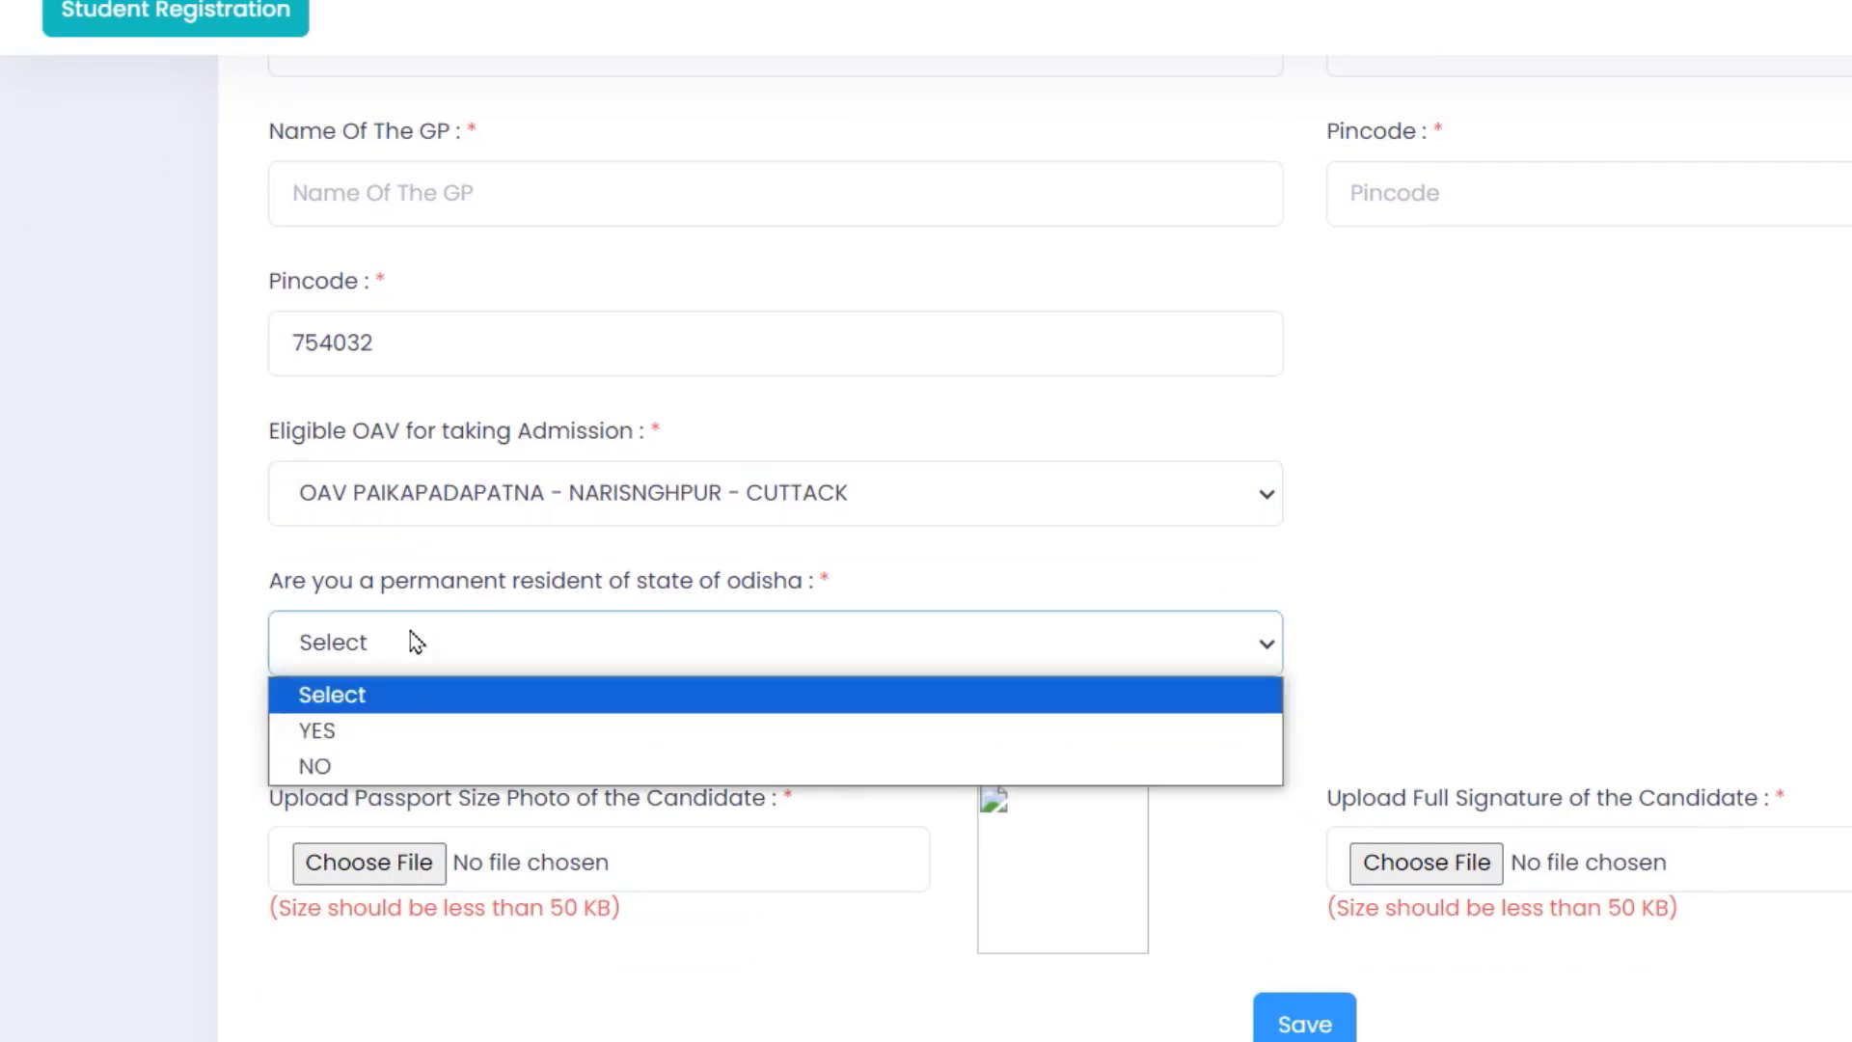
click(374, 730)
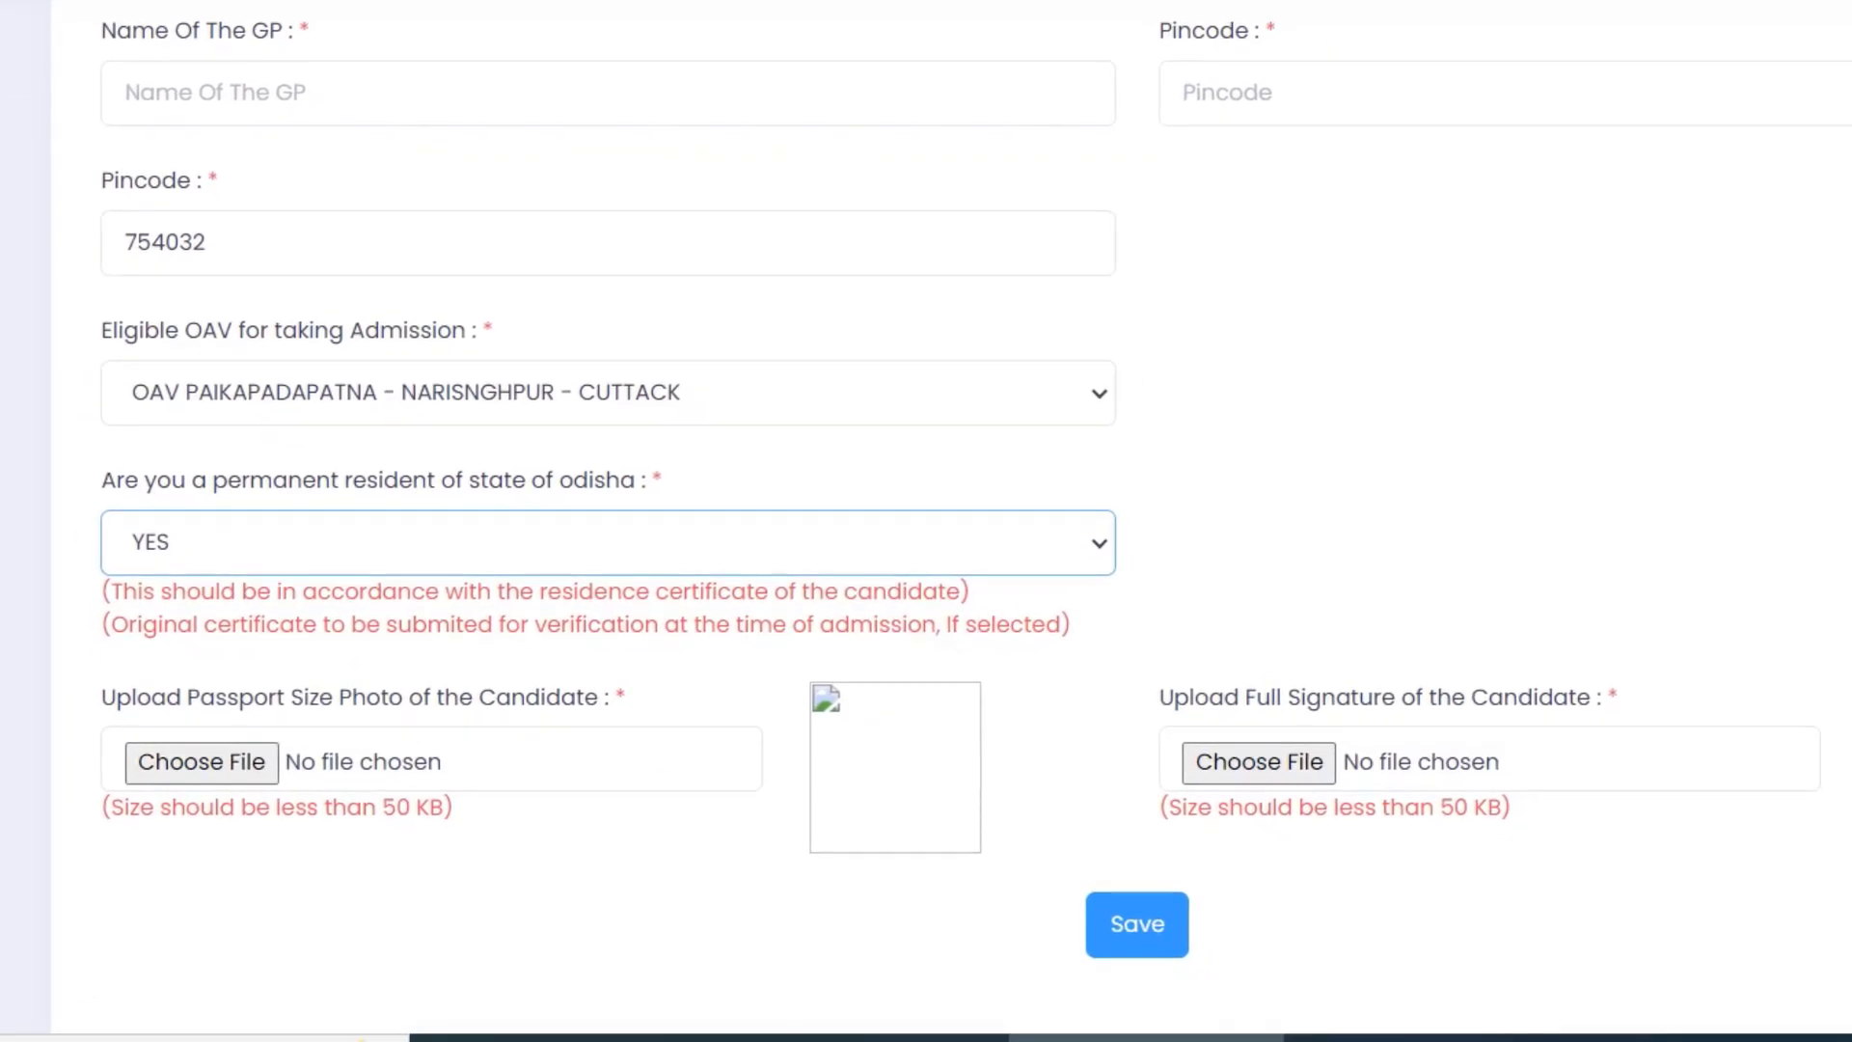
scroll(926, 521, down, 2)
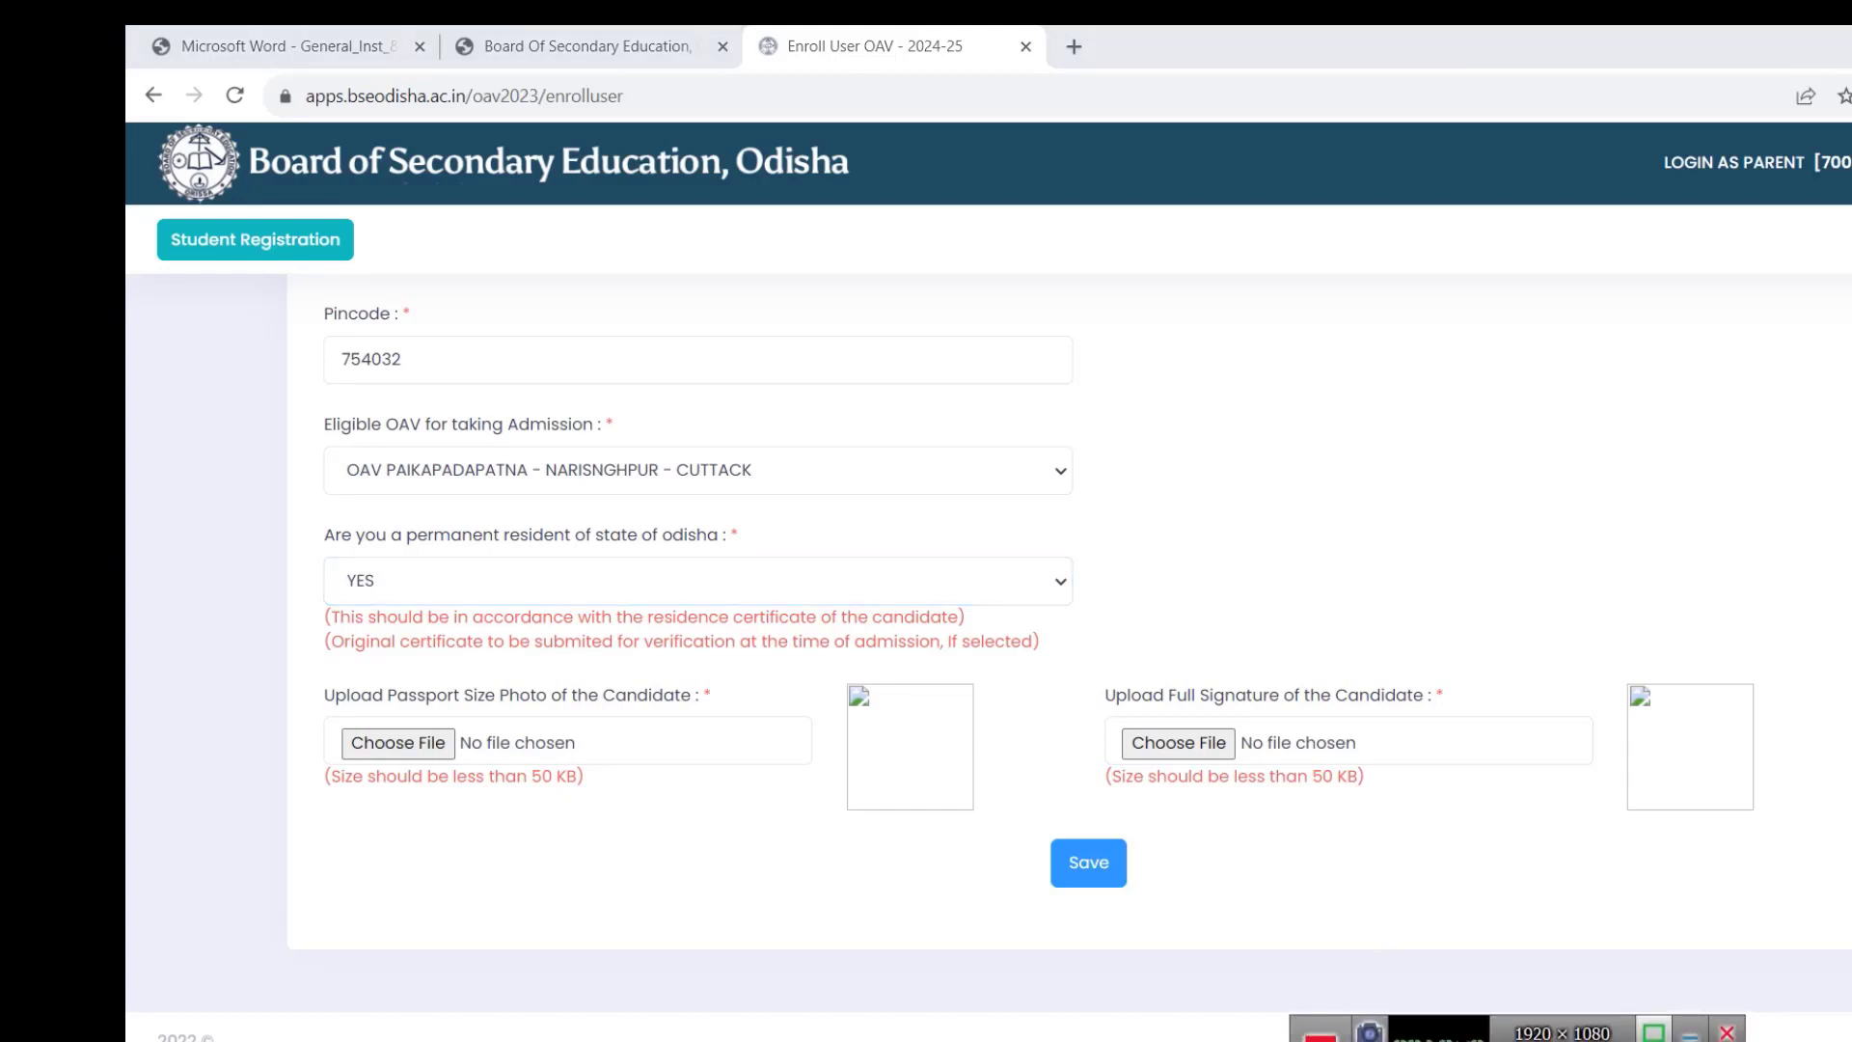
Attempt Save; the browser rejects it with 'Please fill out this field' on Candidate Name
click(1320, 1030)
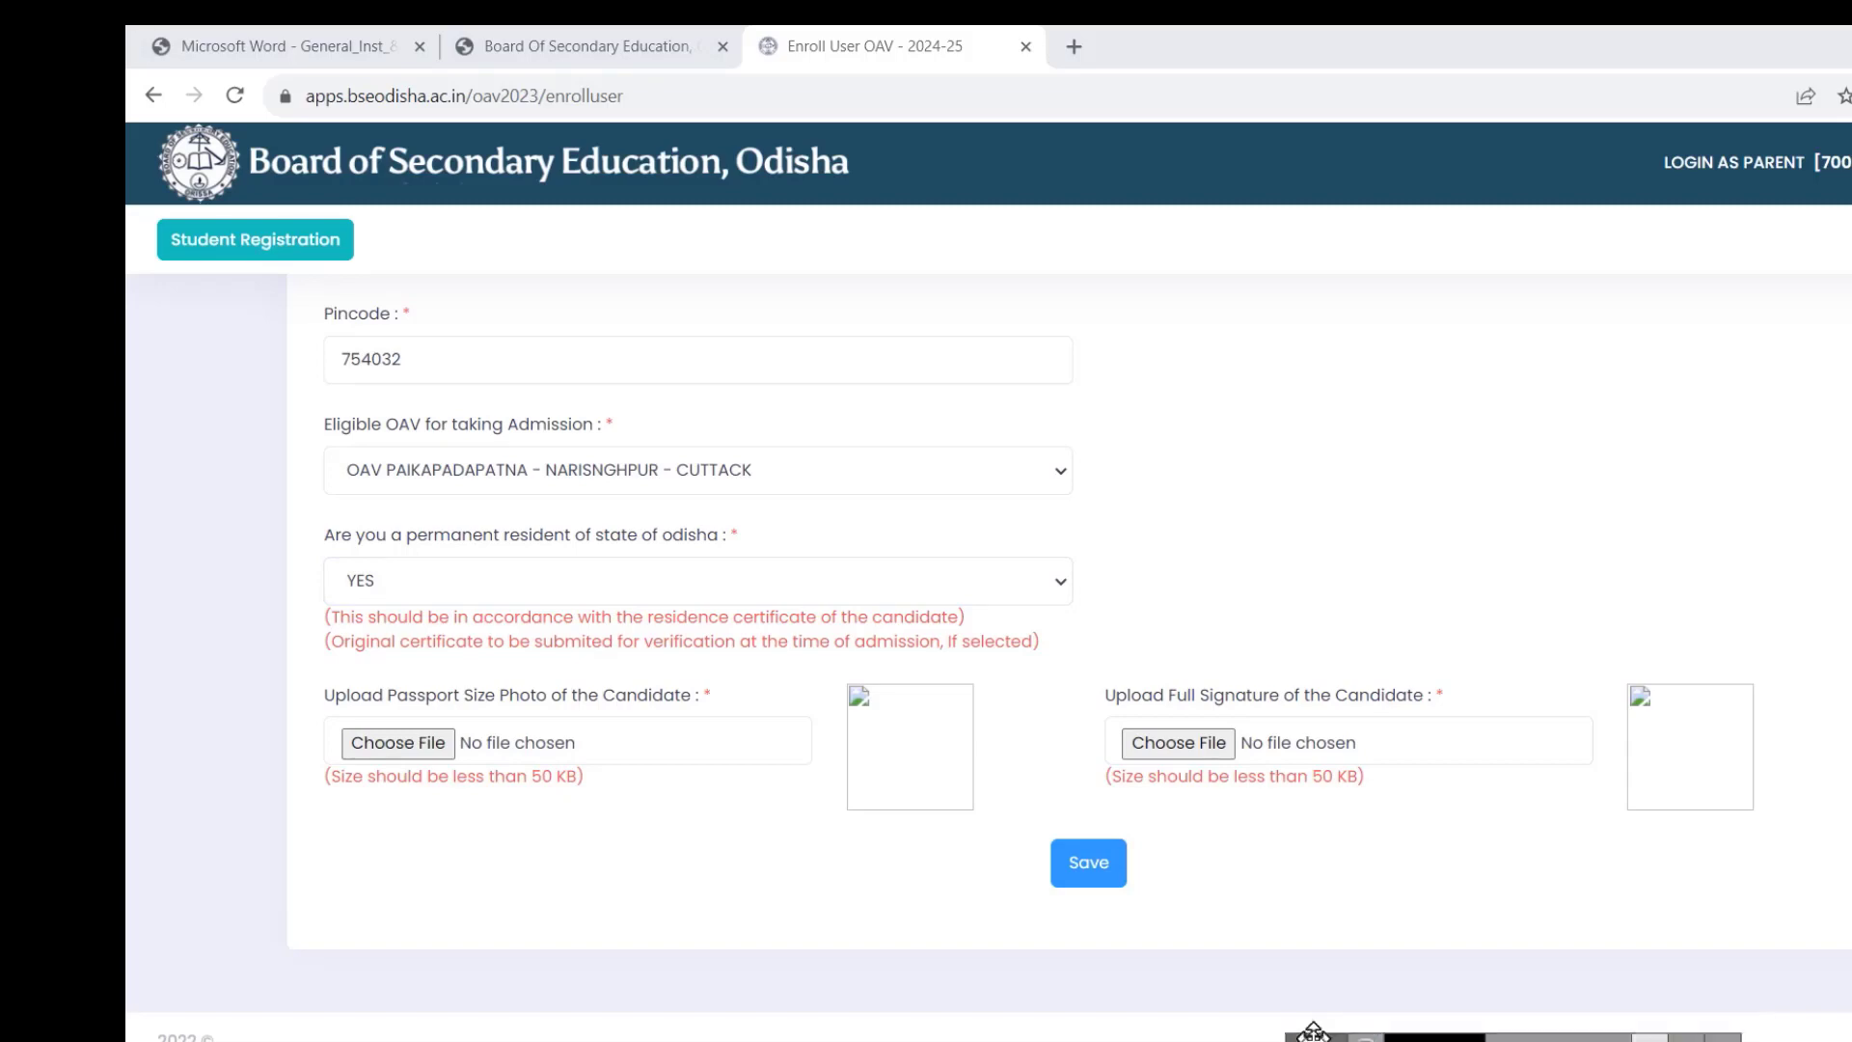
click(1088, 862)
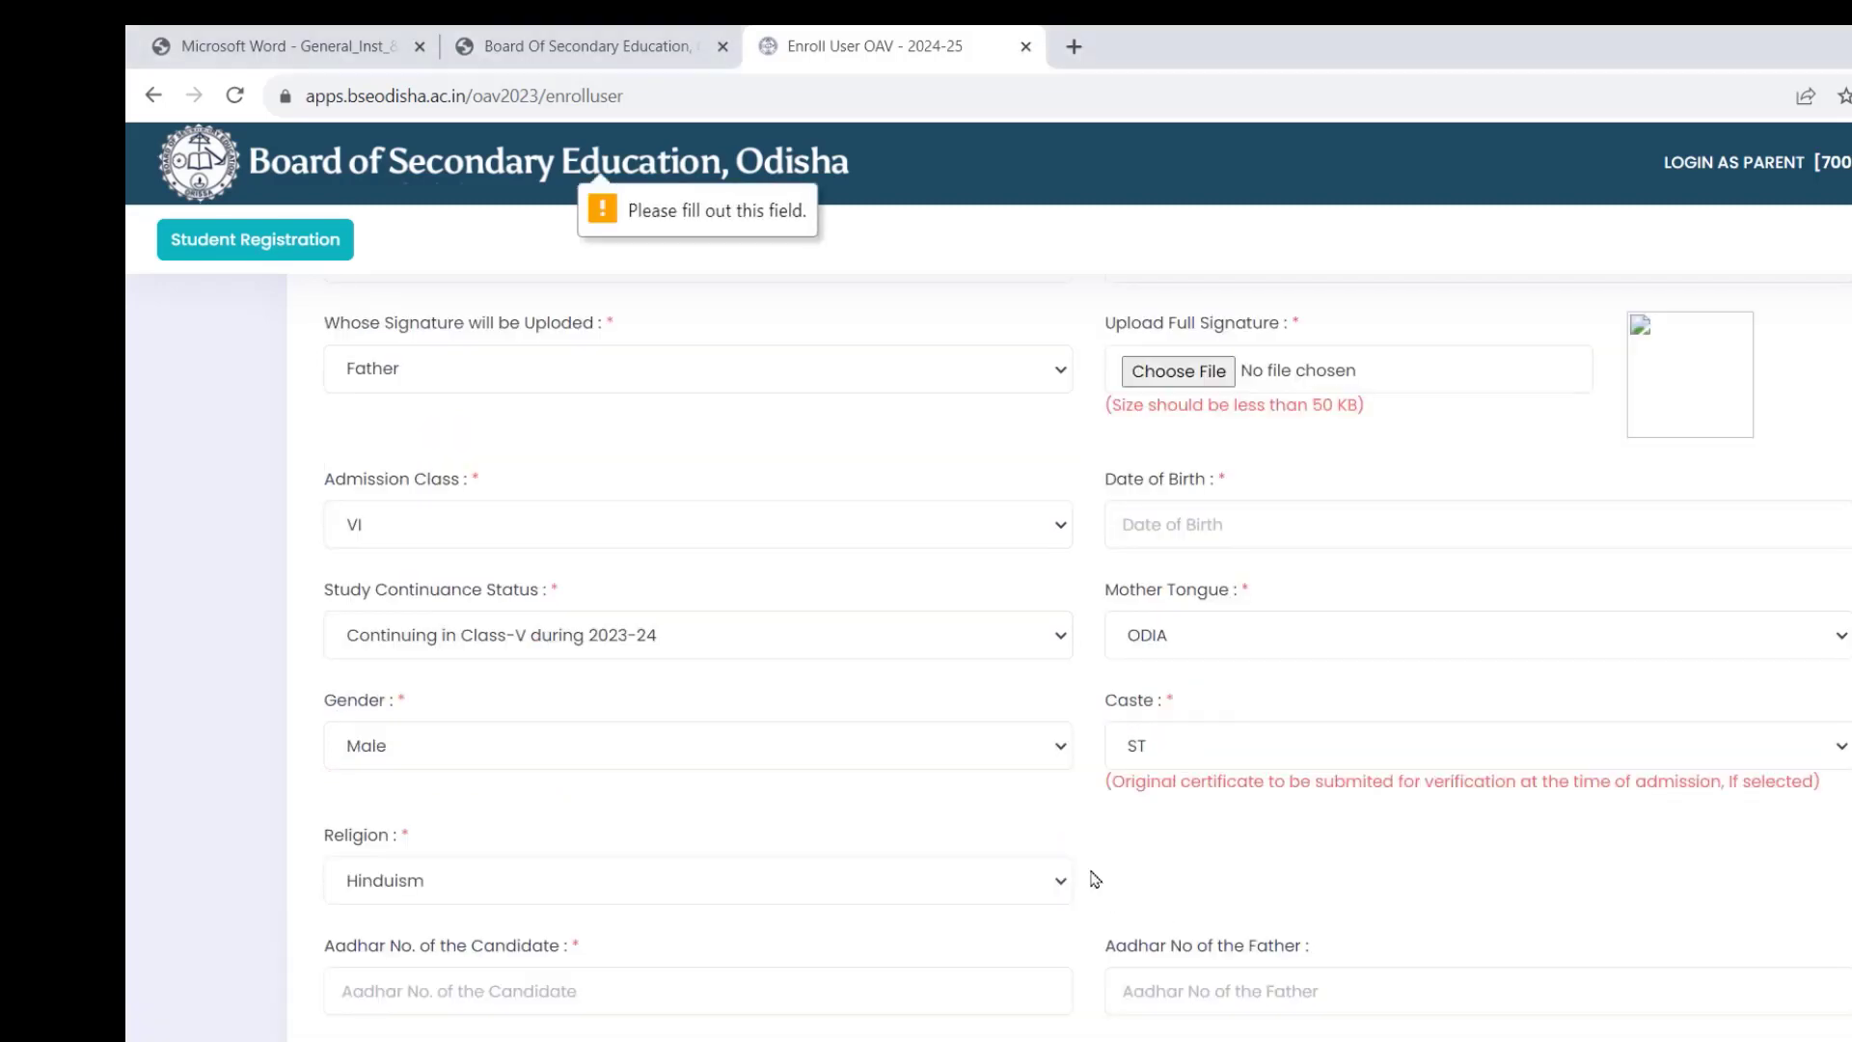
scroll(893, 738, down, 7)
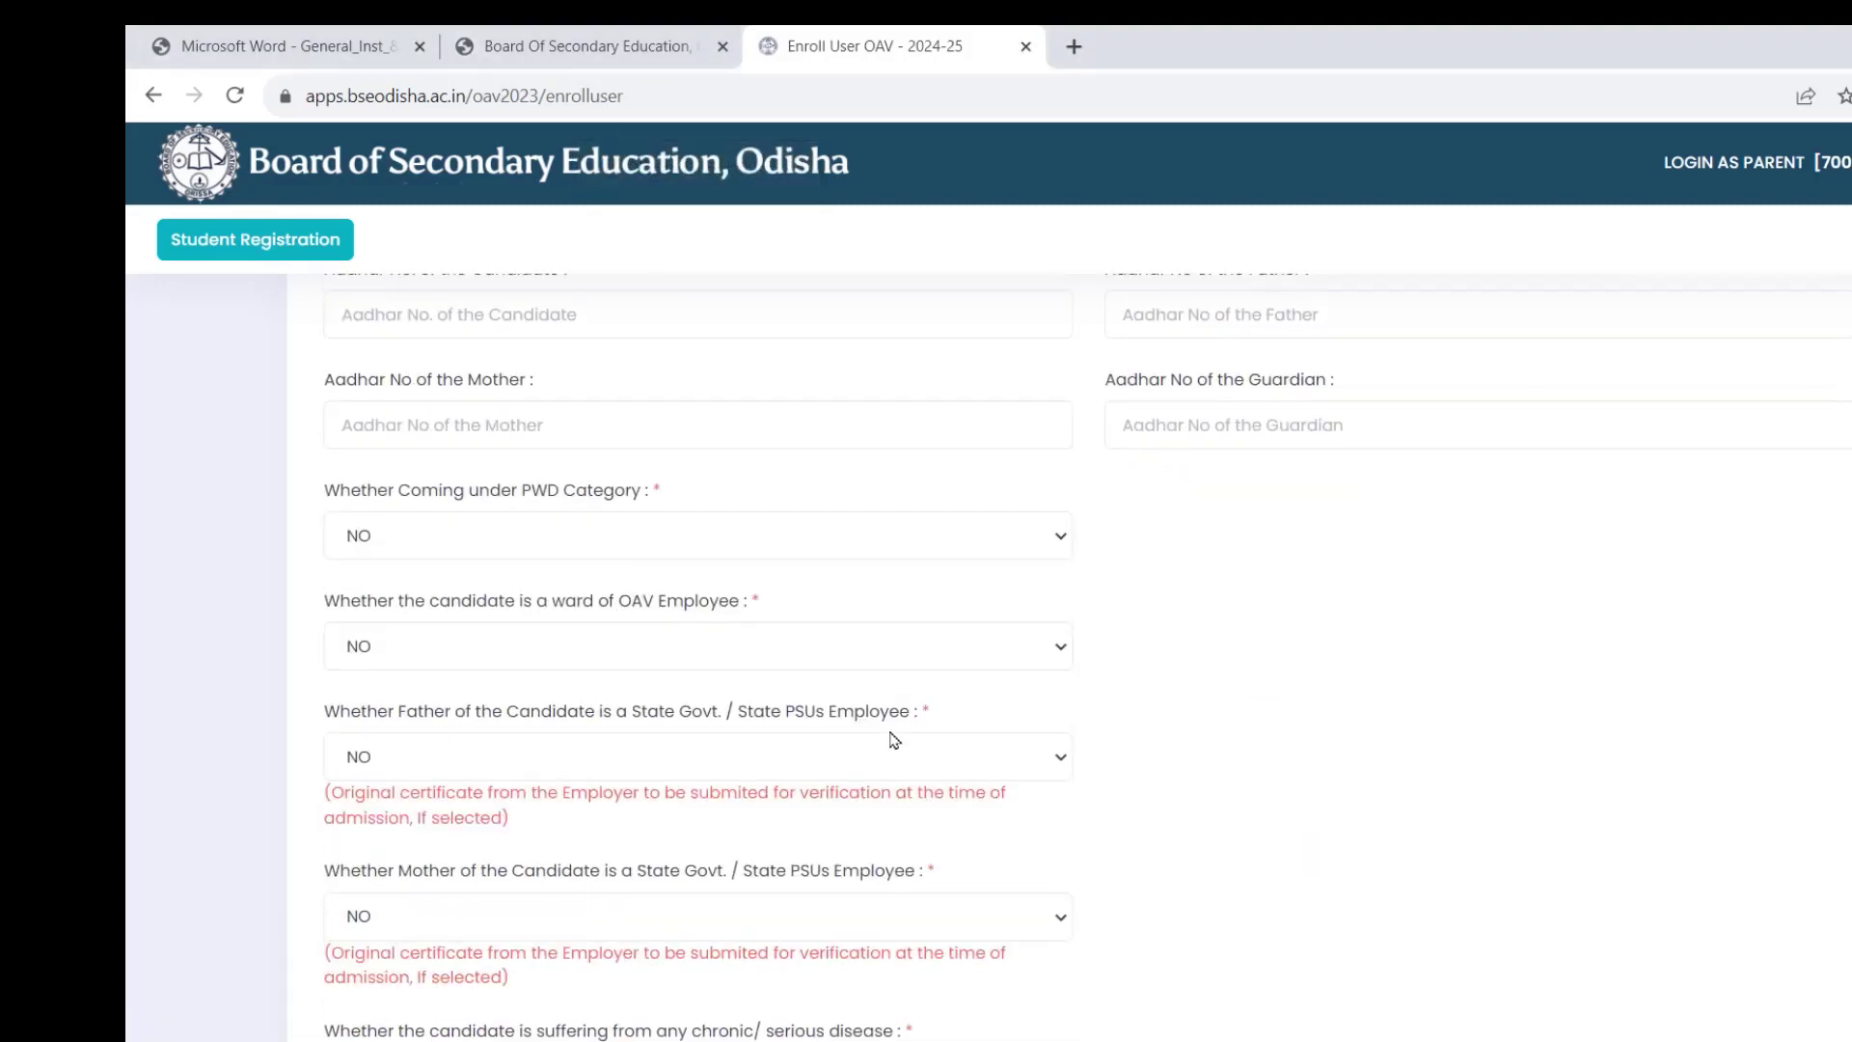
scroll(894, 740, down, 20)
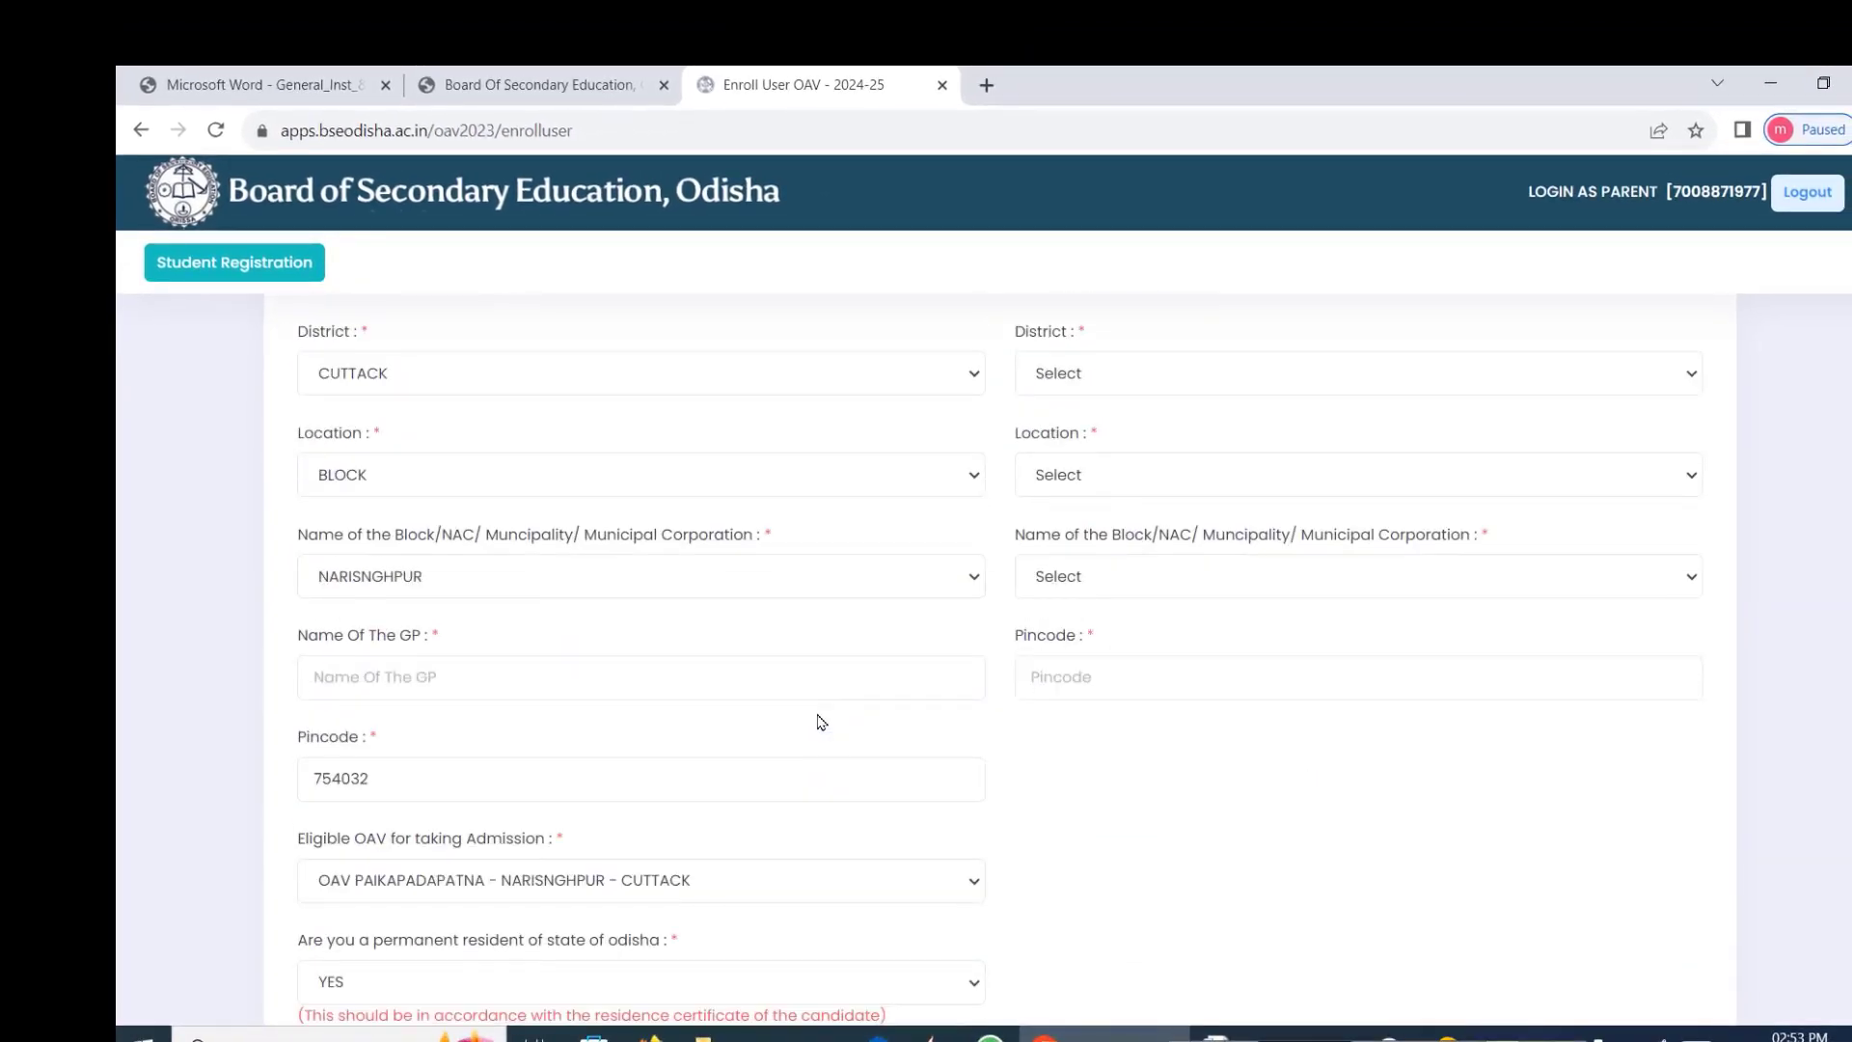
scroll(817, 722, up, 20)
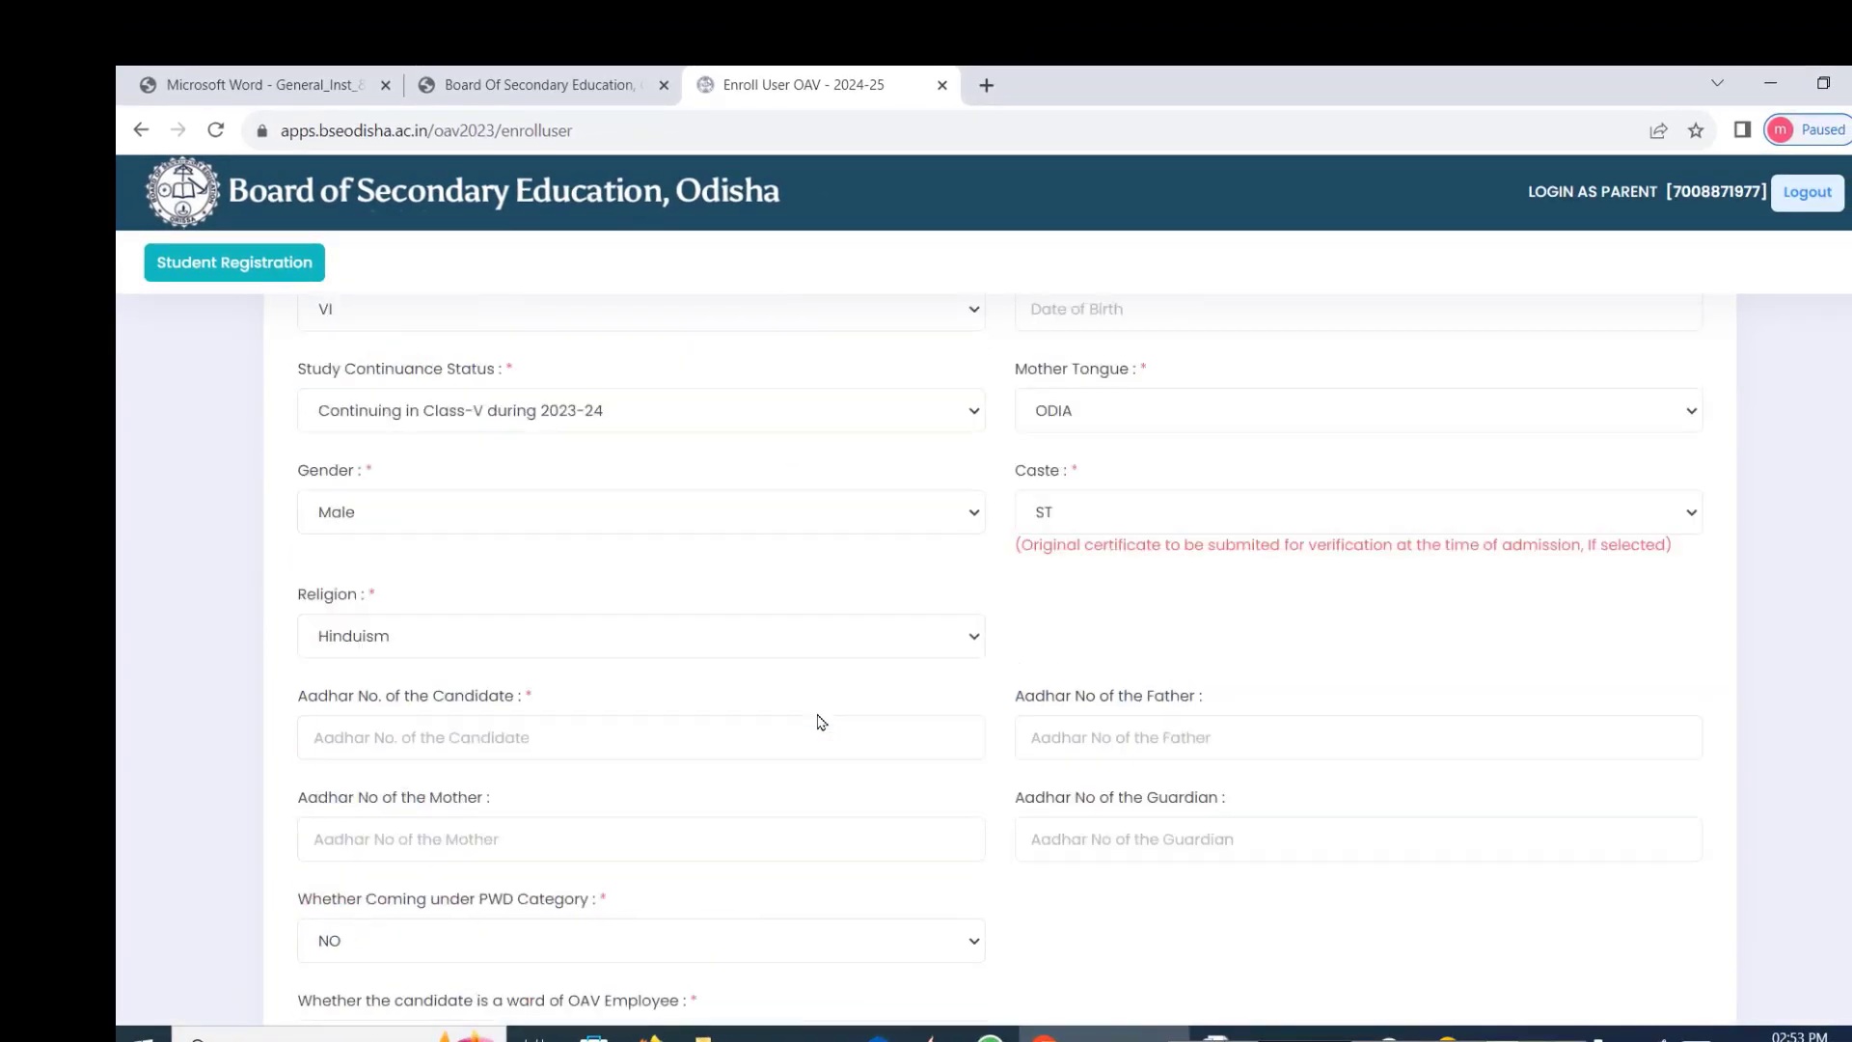